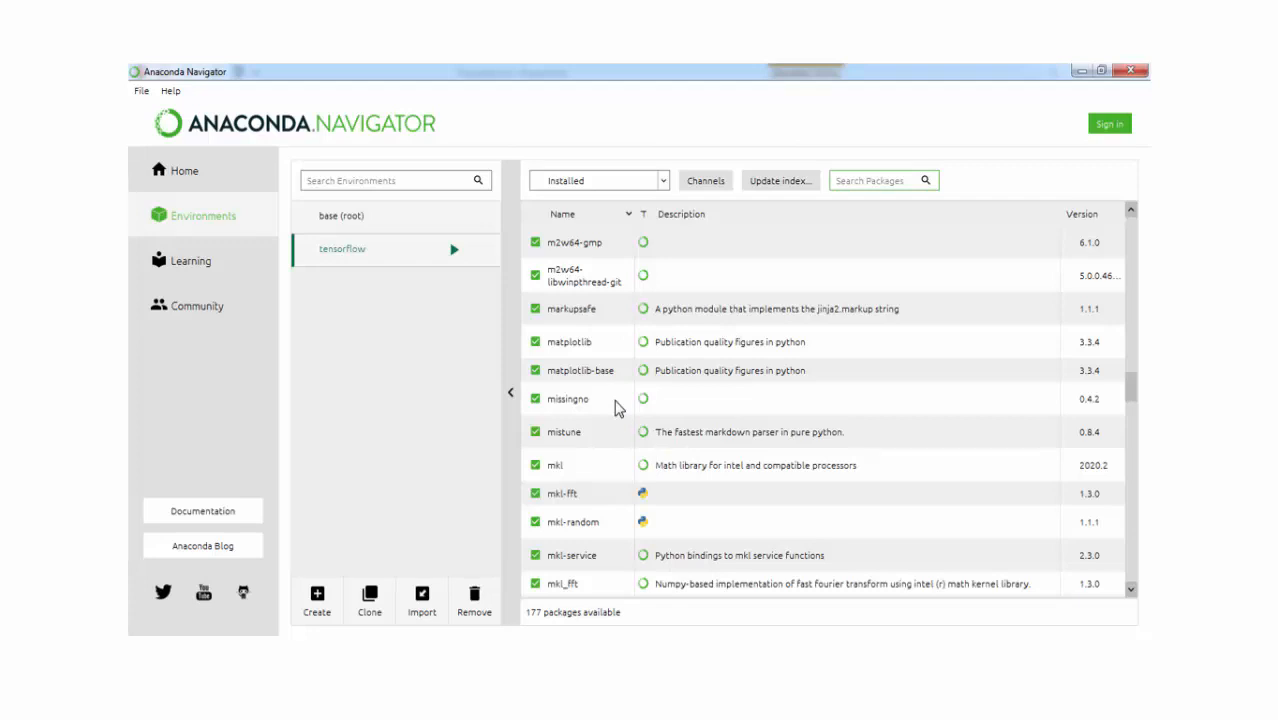
# Step: Exit the slide show, switch to Anaconda Navigator and launch Jupyter Notebook in the tensorflow environment
pyautogui.click(615, 401)
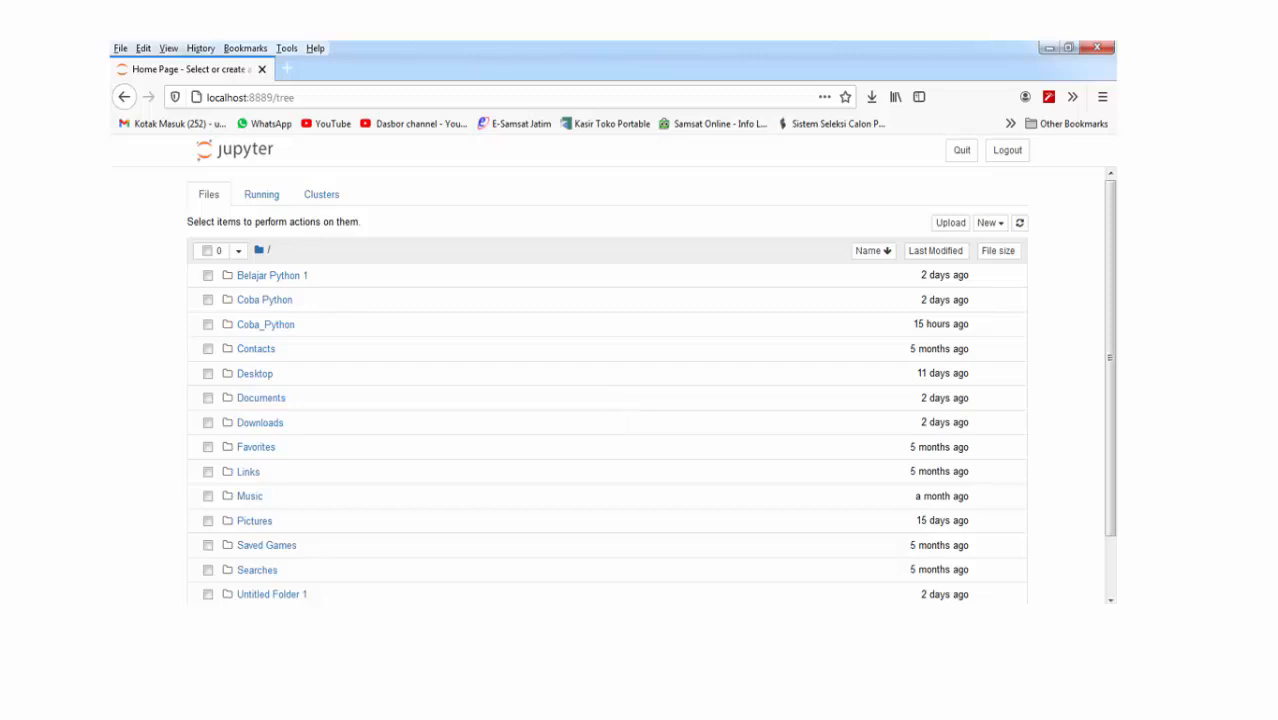
pyautogui.press('Escape')
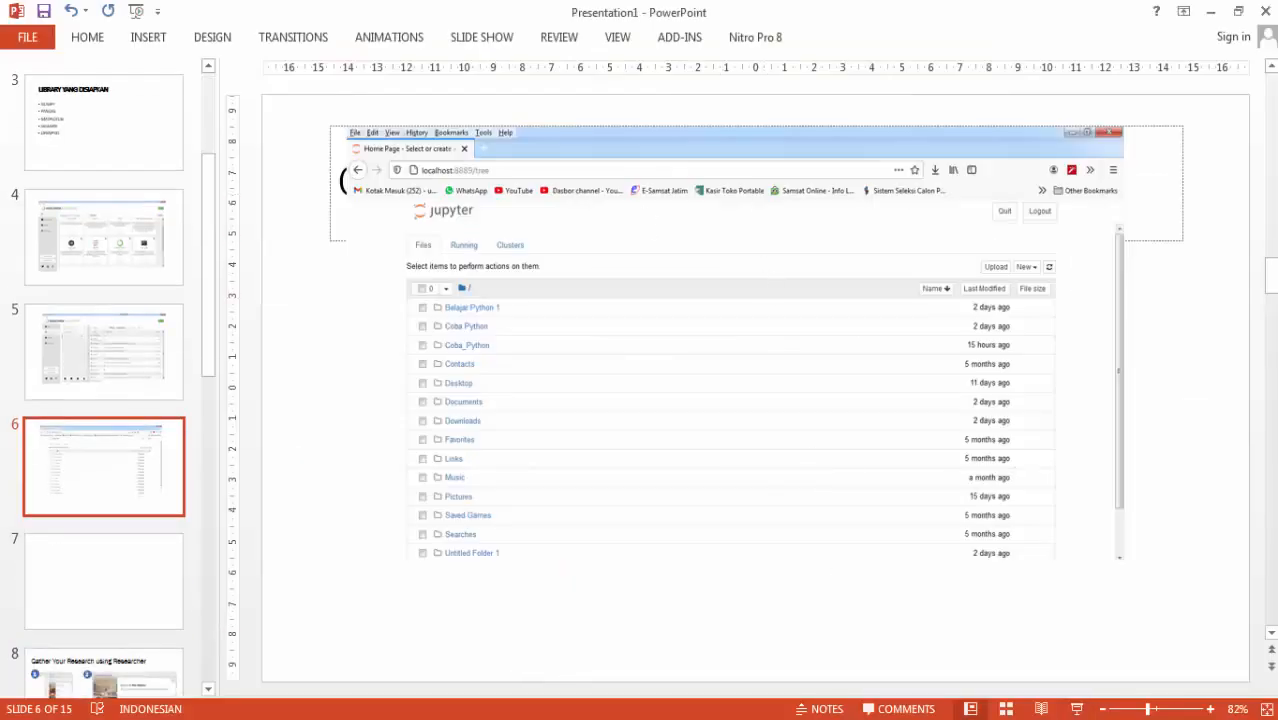
pyautogui.hotkey('alt', 'Tab')
pyautogui.scroll(3, 740, 424)
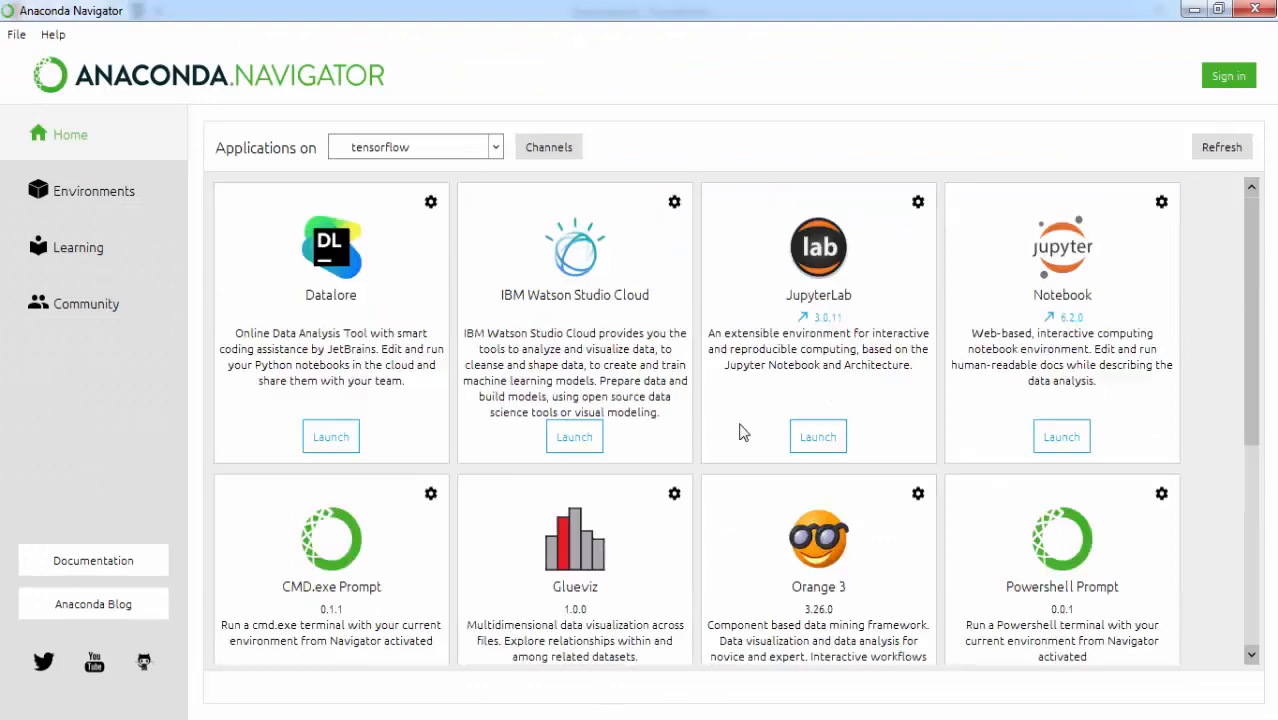
pyautogui.click(1058, 438)
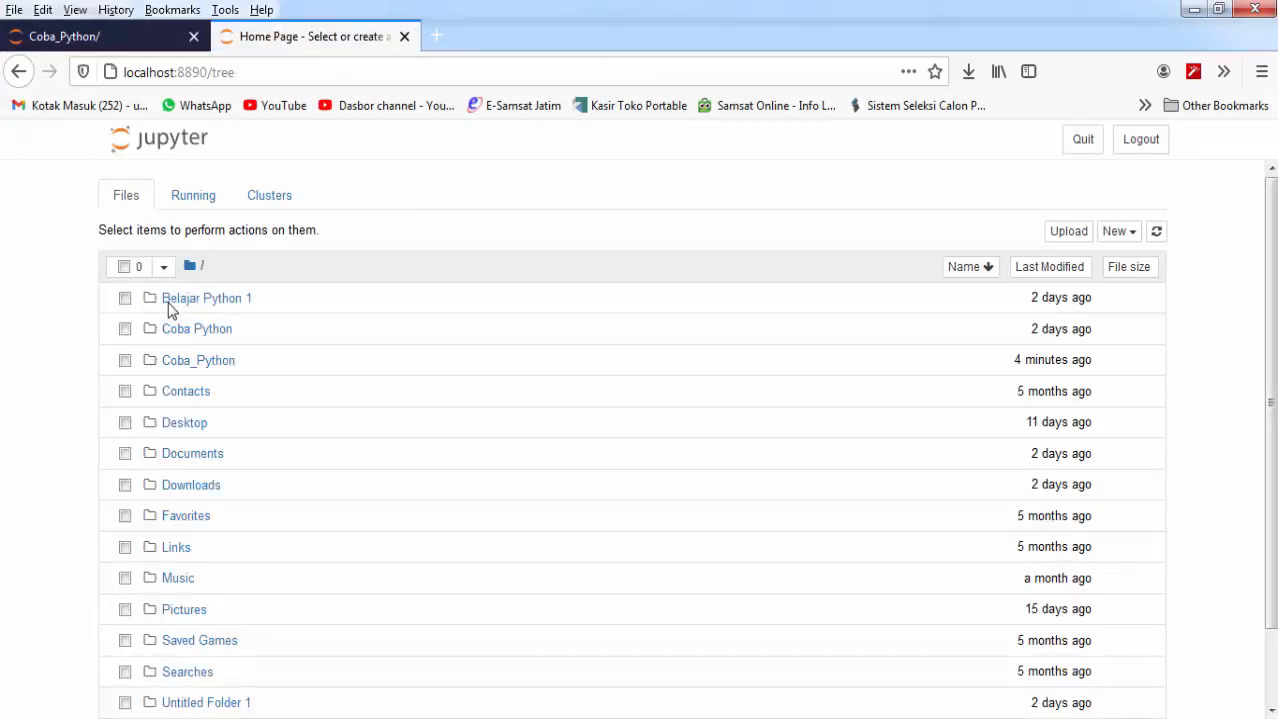
# Step: Open the Coba_Python folder and create a new Python 3 notebook in it
pyautogui.click(185, 369)
pyautogui.click(205, 369)
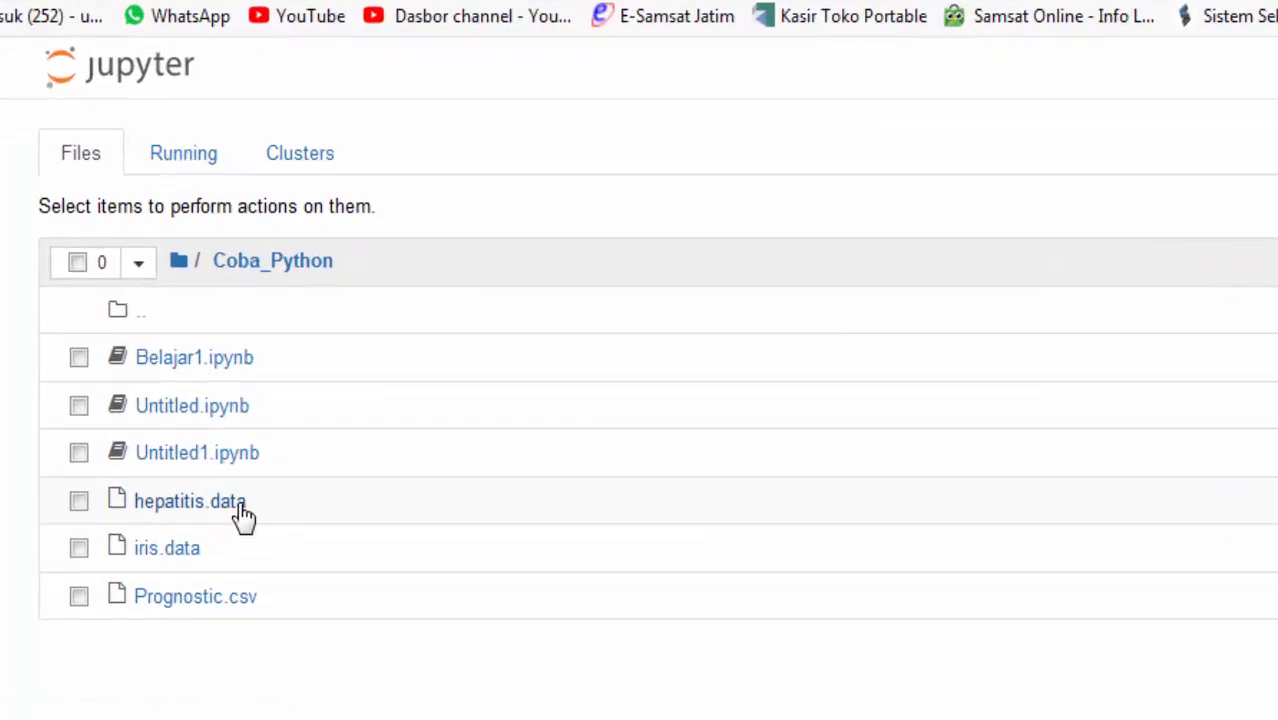
pyautogui.click(338, 520)
pyautogui.click(78, 502)
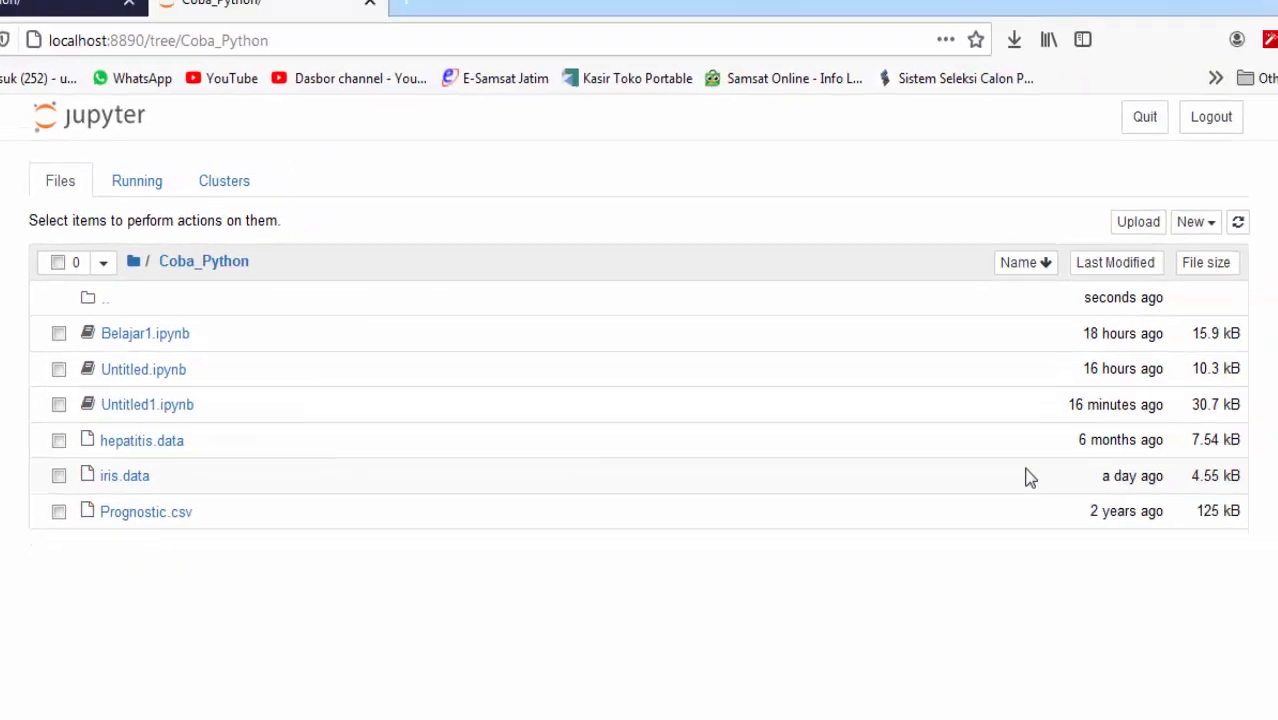
pyautogui.click(1189, 226)
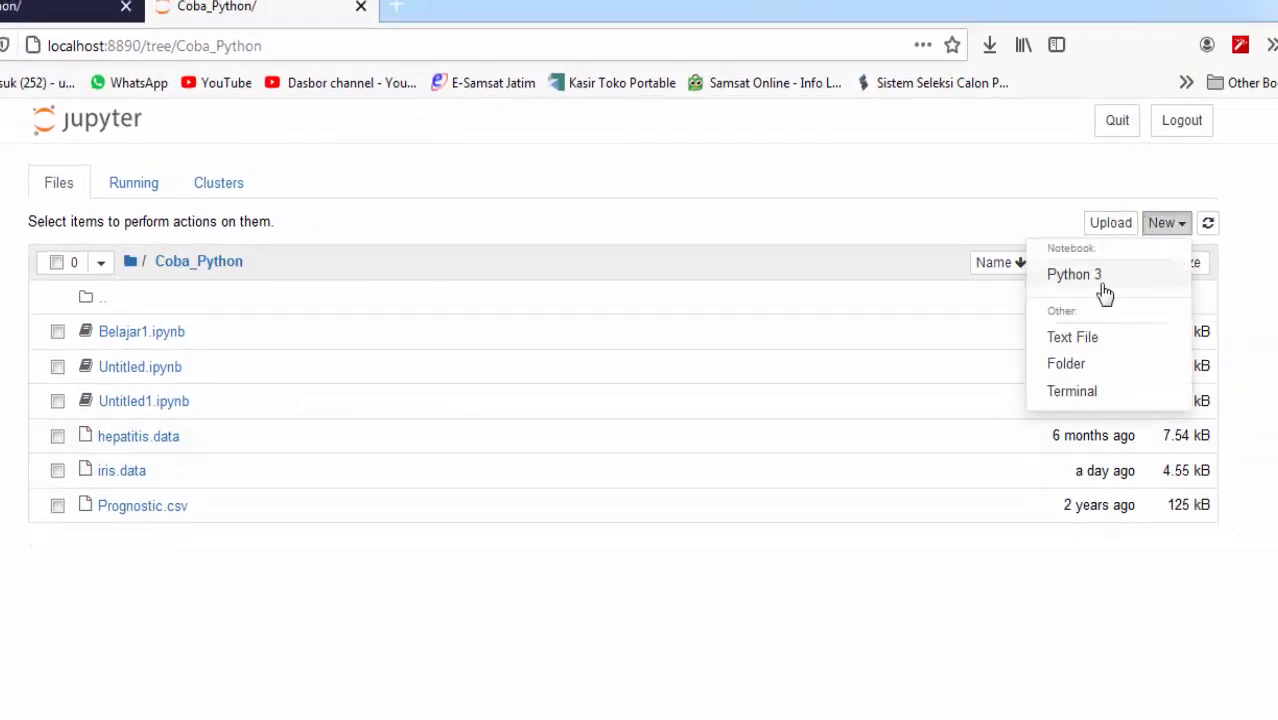
pyautogui.click(1074, 275)
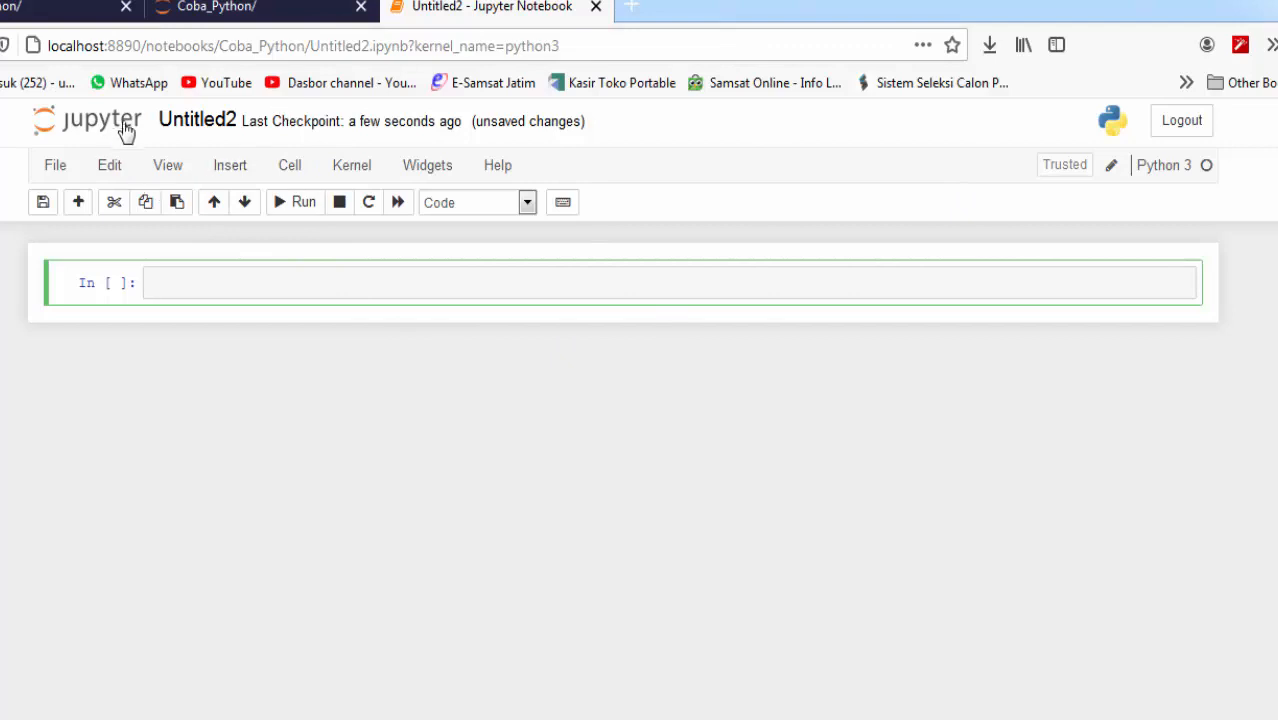
# Step: Rename the notebook as belajar_python
pyautogui.click(195, 121)
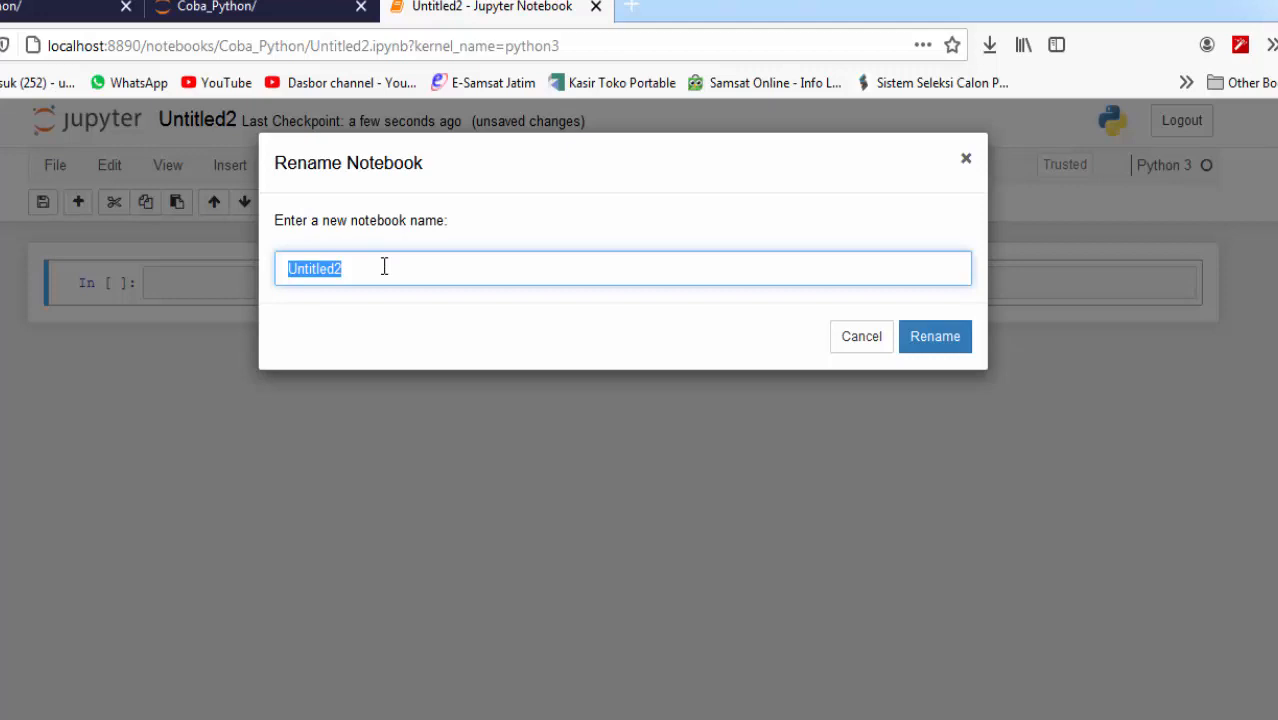
pyautogui.write('belajar')
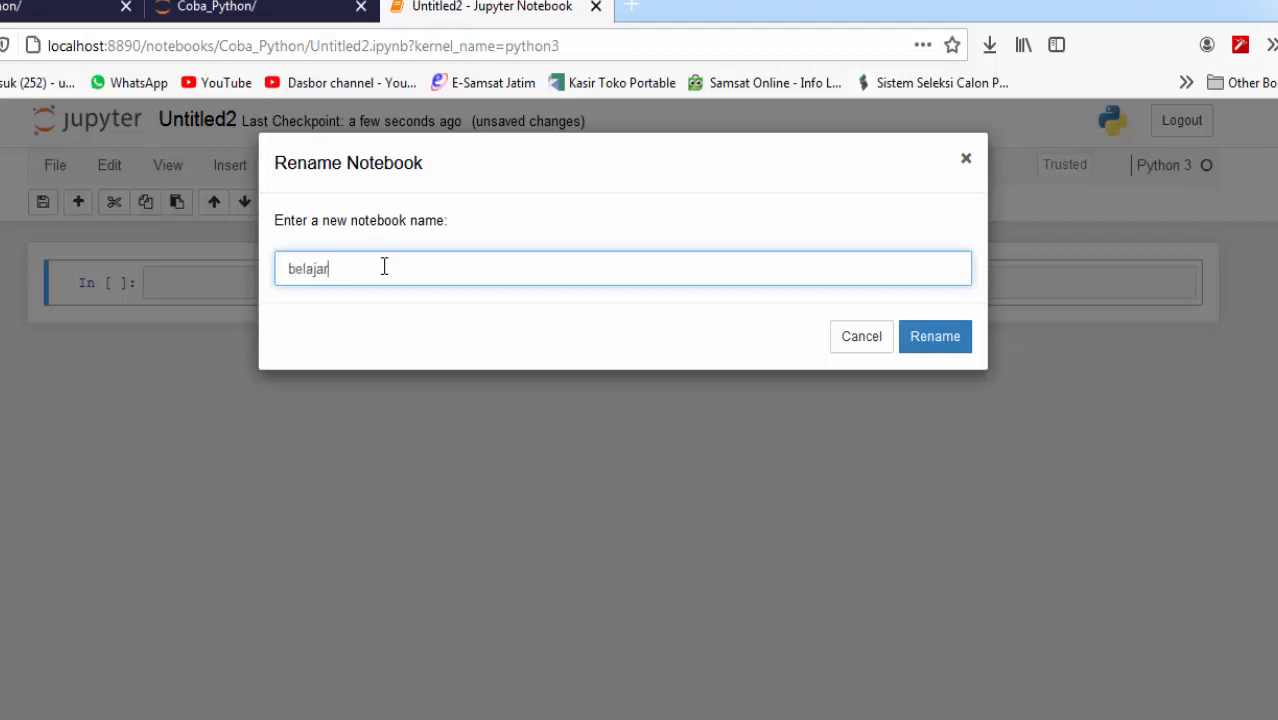
pyautogui.write('_python')
pyautogui.click(950, 322)
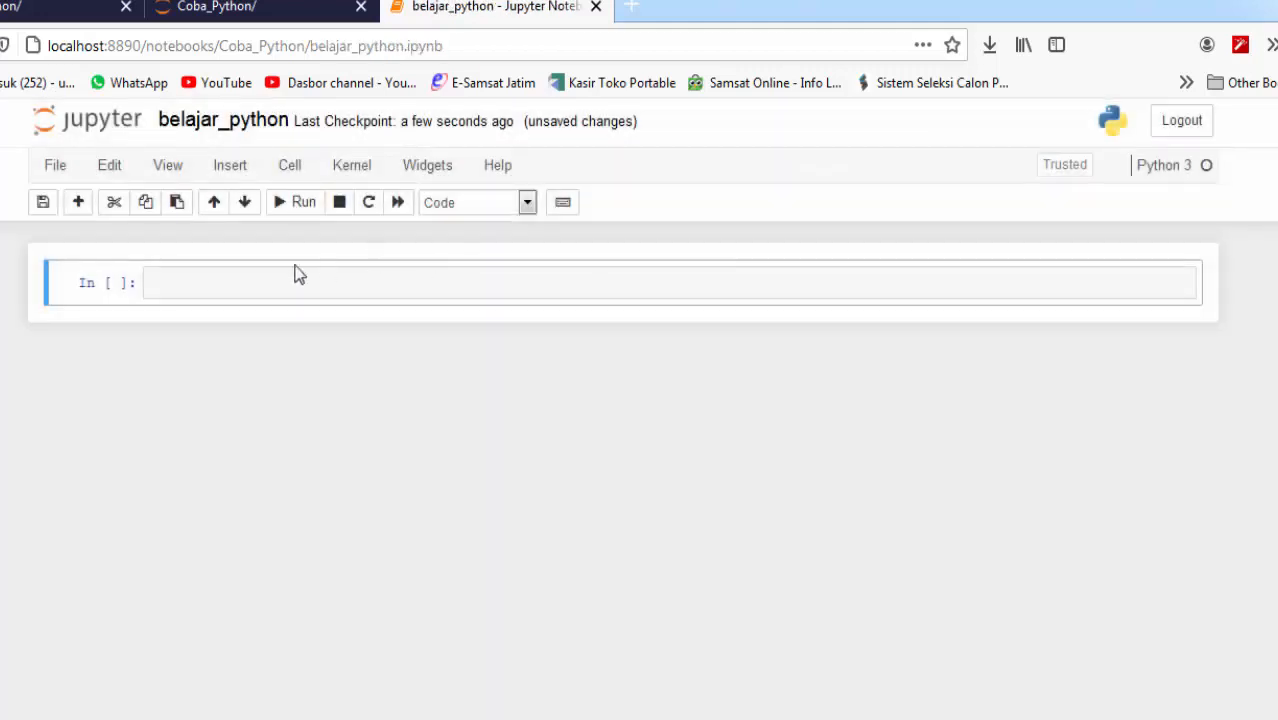
# Step: Write "import pandas as pd" in the first cell, followed by a blank line
pyautogui.click(236, 279)
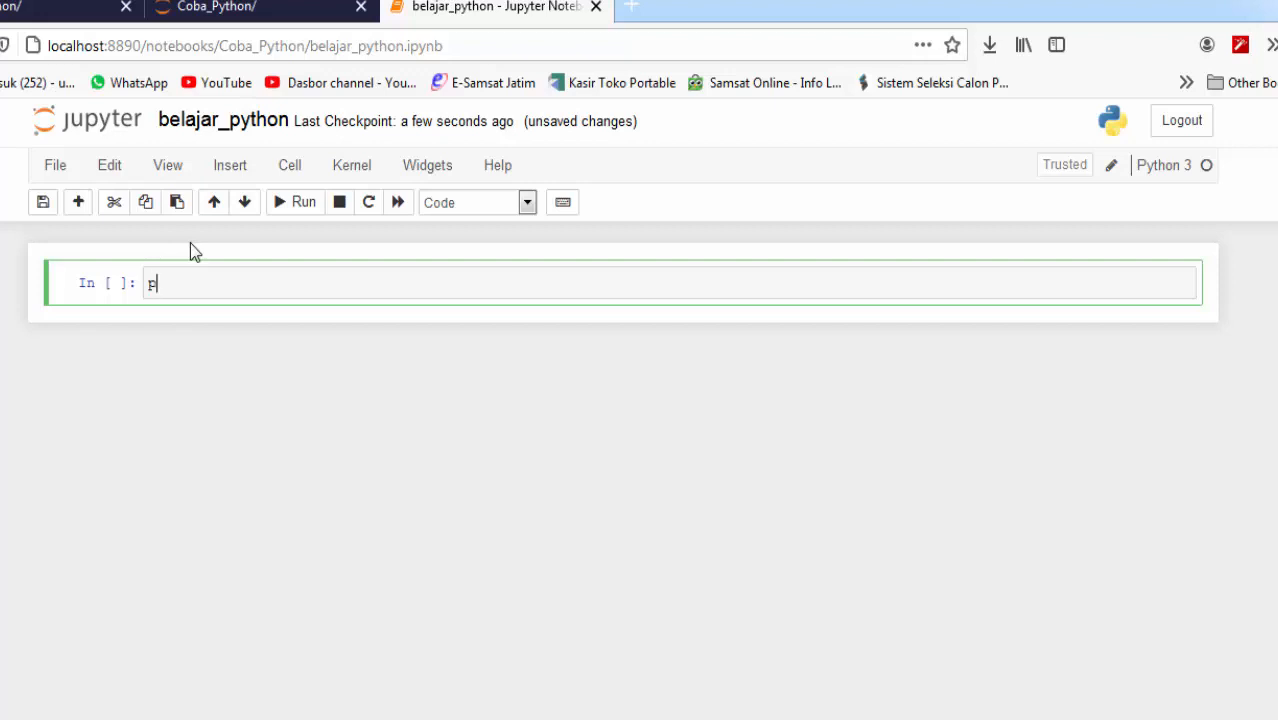
pyautogui.write('imp')
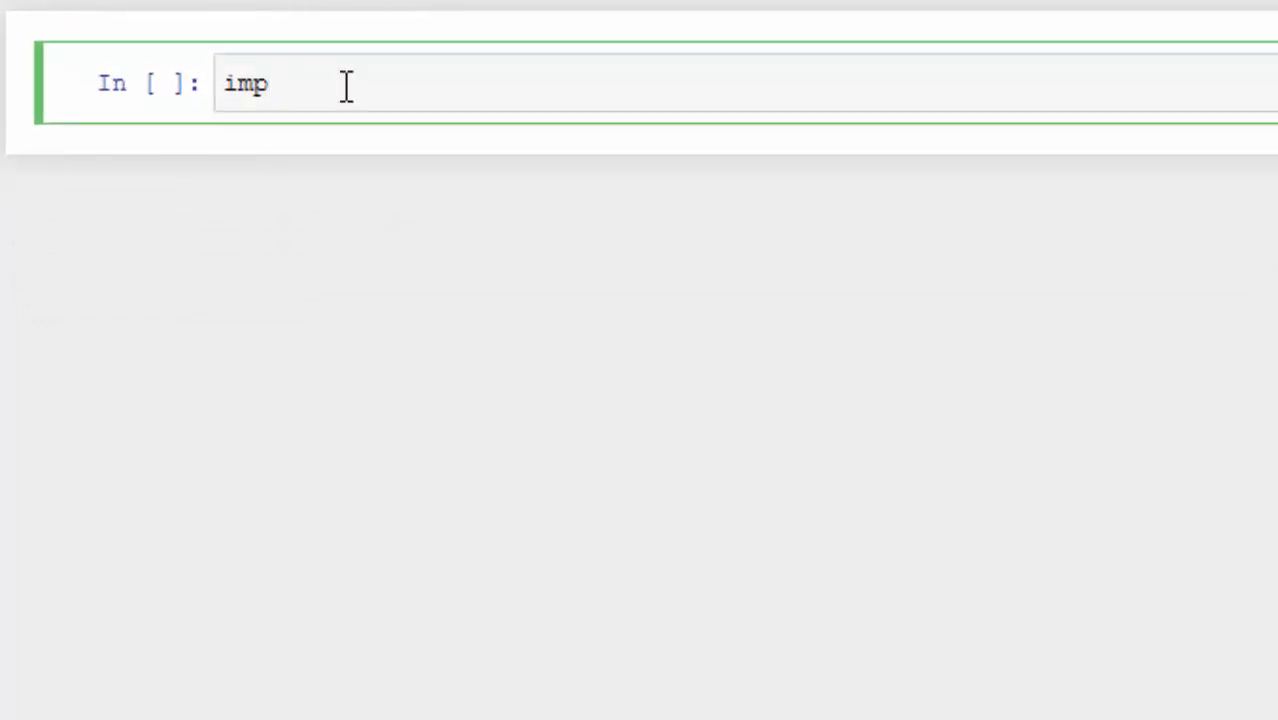
pyautogui.write('ort ')
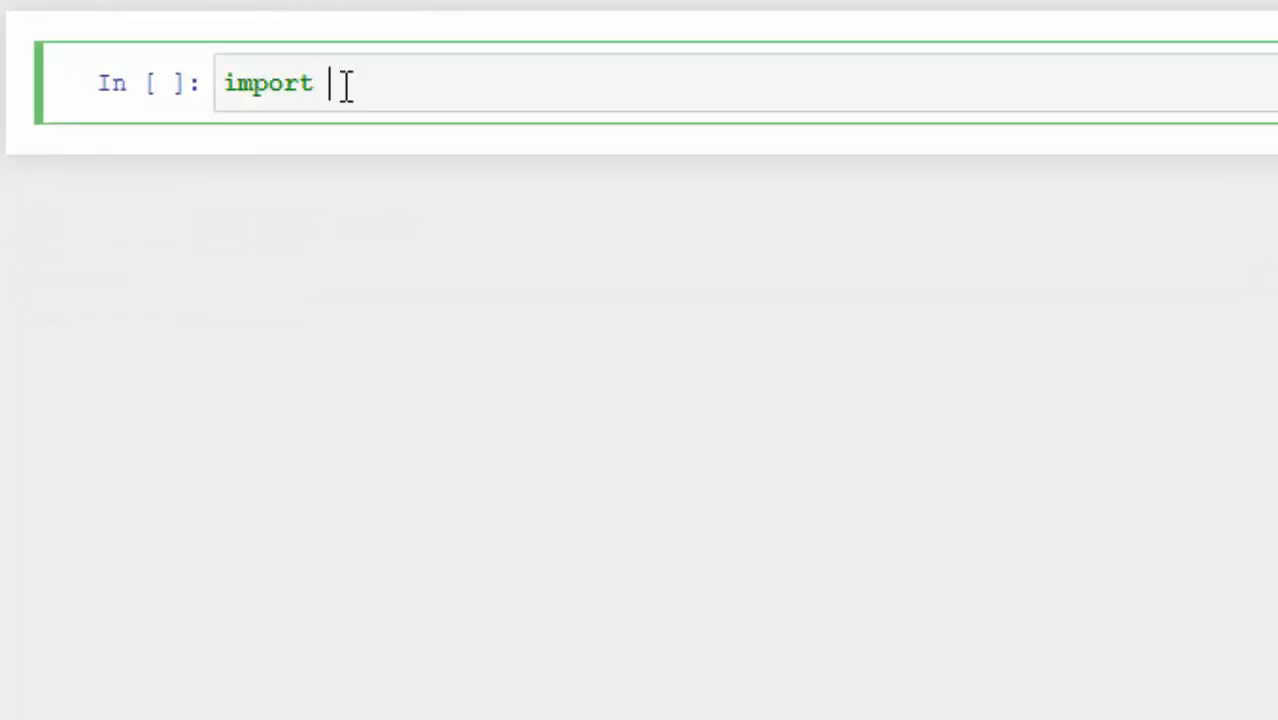
pyautogui.write('pandas as pd')
pyautogui.press('Return')
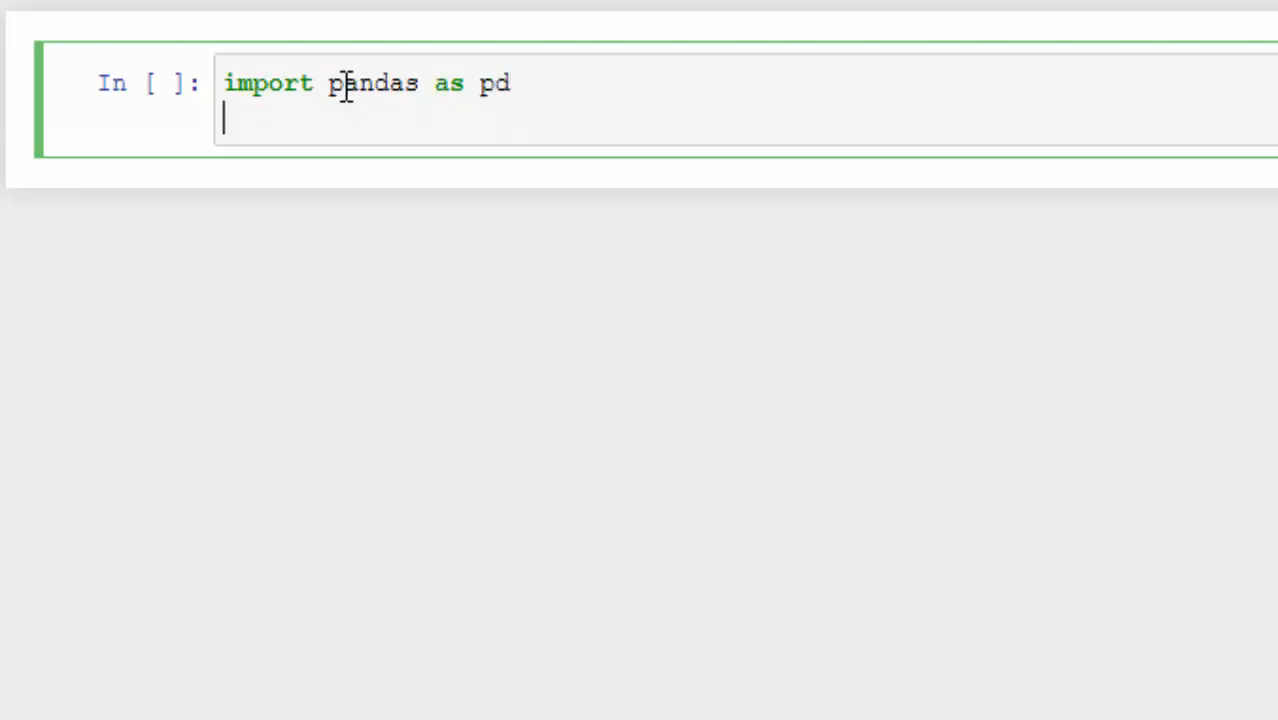
pyautogui.press('Return')
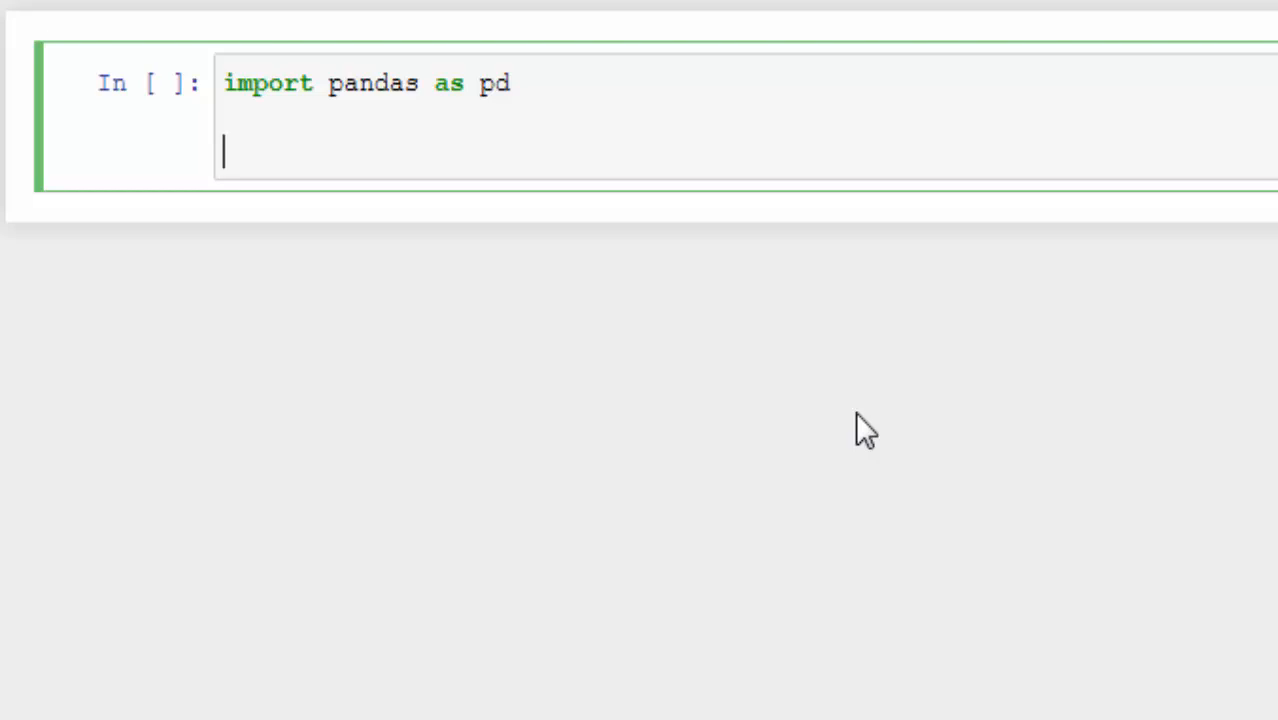
pyautogui.write('data1=')
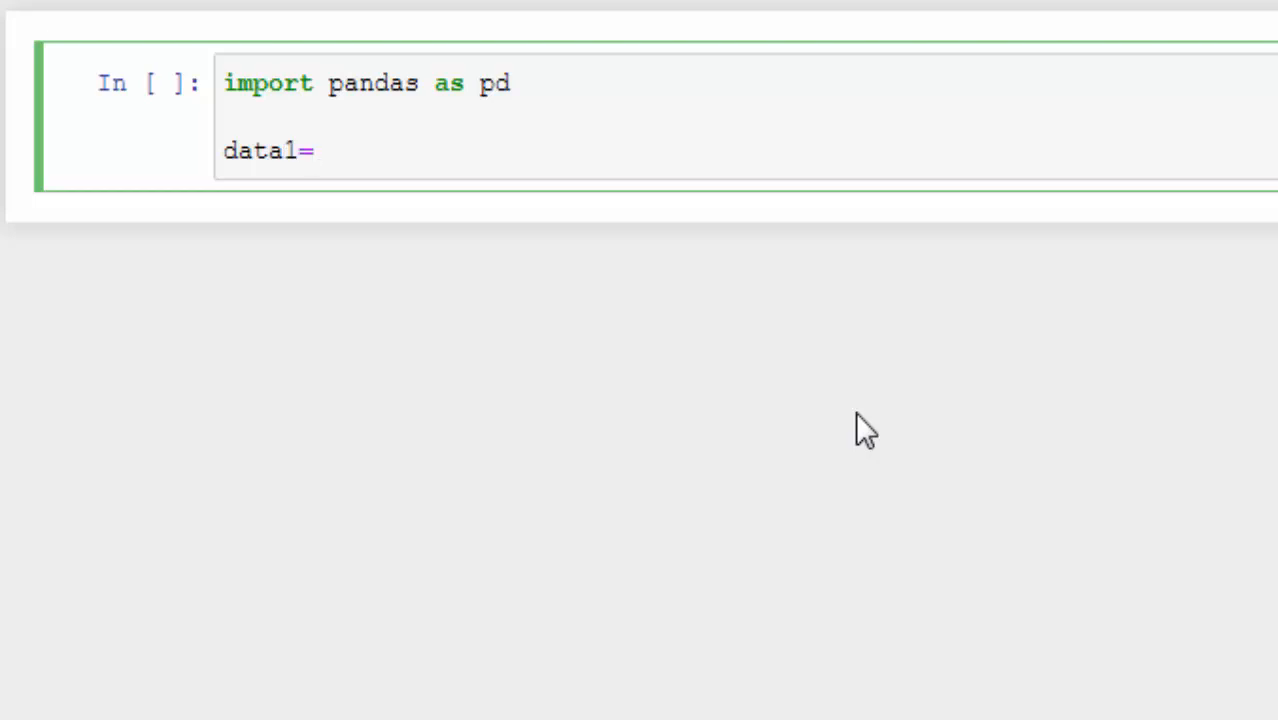
pyautogui.write("''")
pyautogui.press('Left')
pyautogui.hotkey('ctrl', 'v')
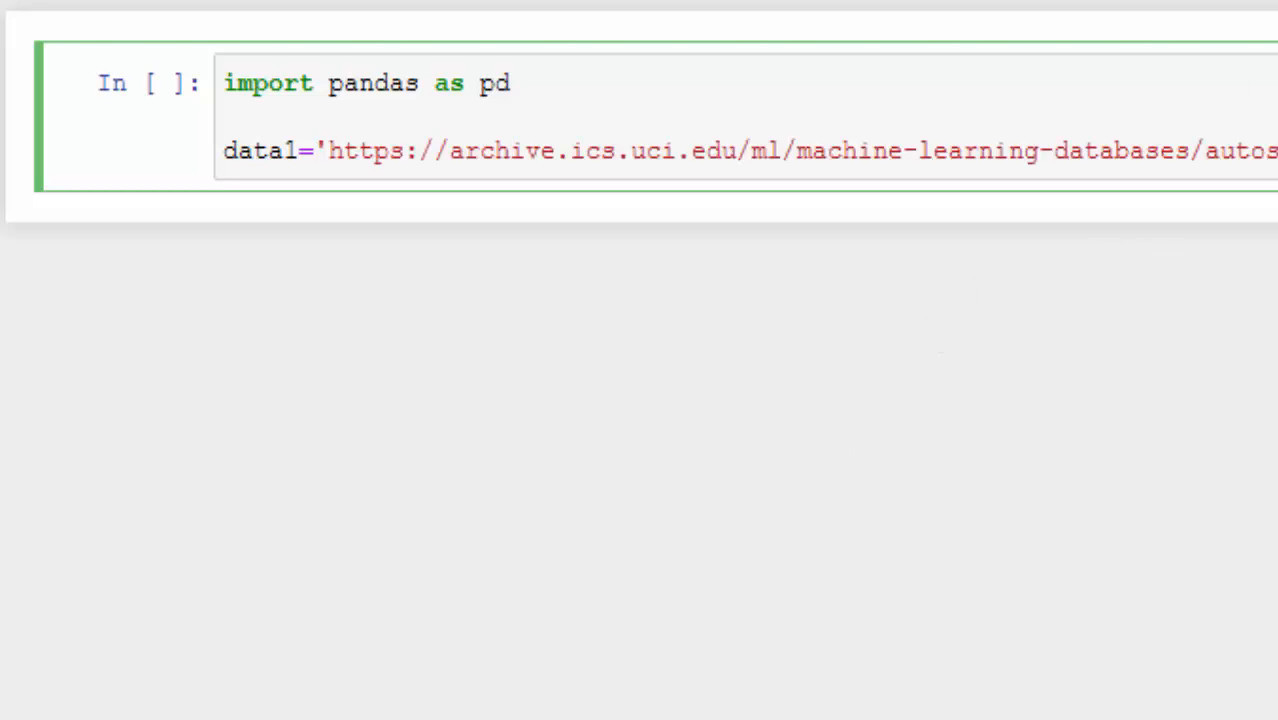
pyautogui.click(1255, 134)
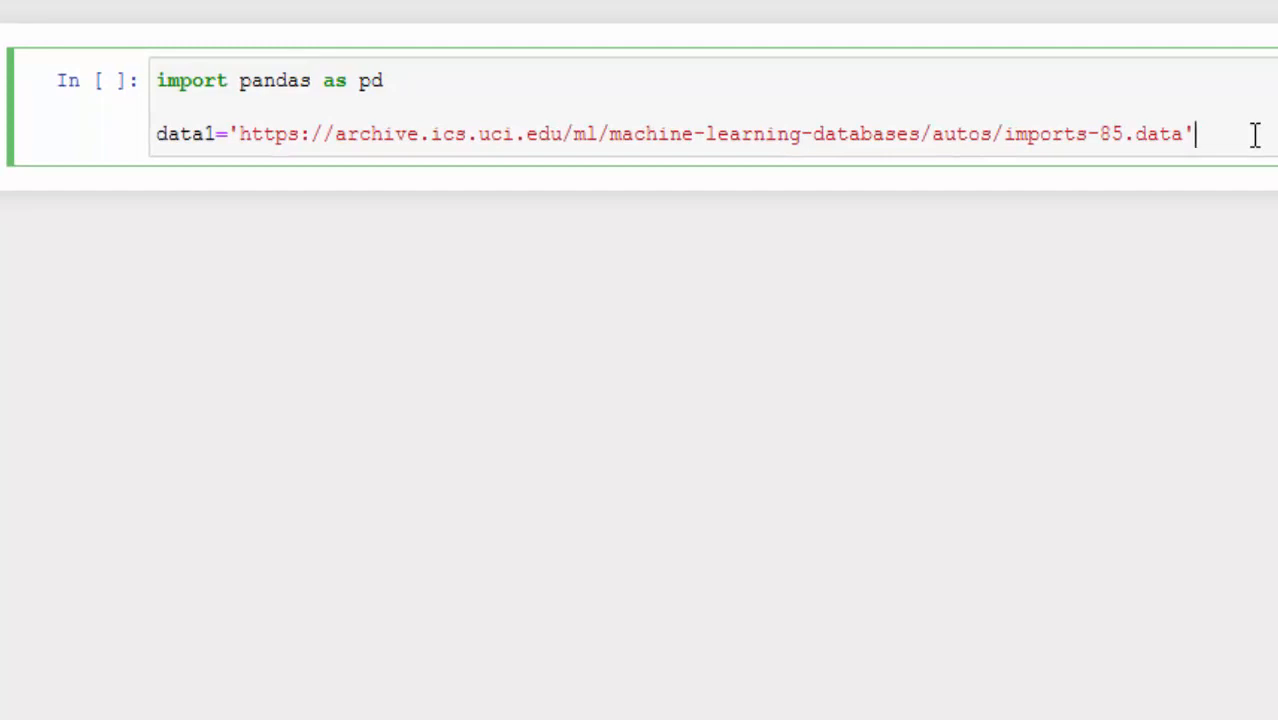
pyautogui.press('Return')
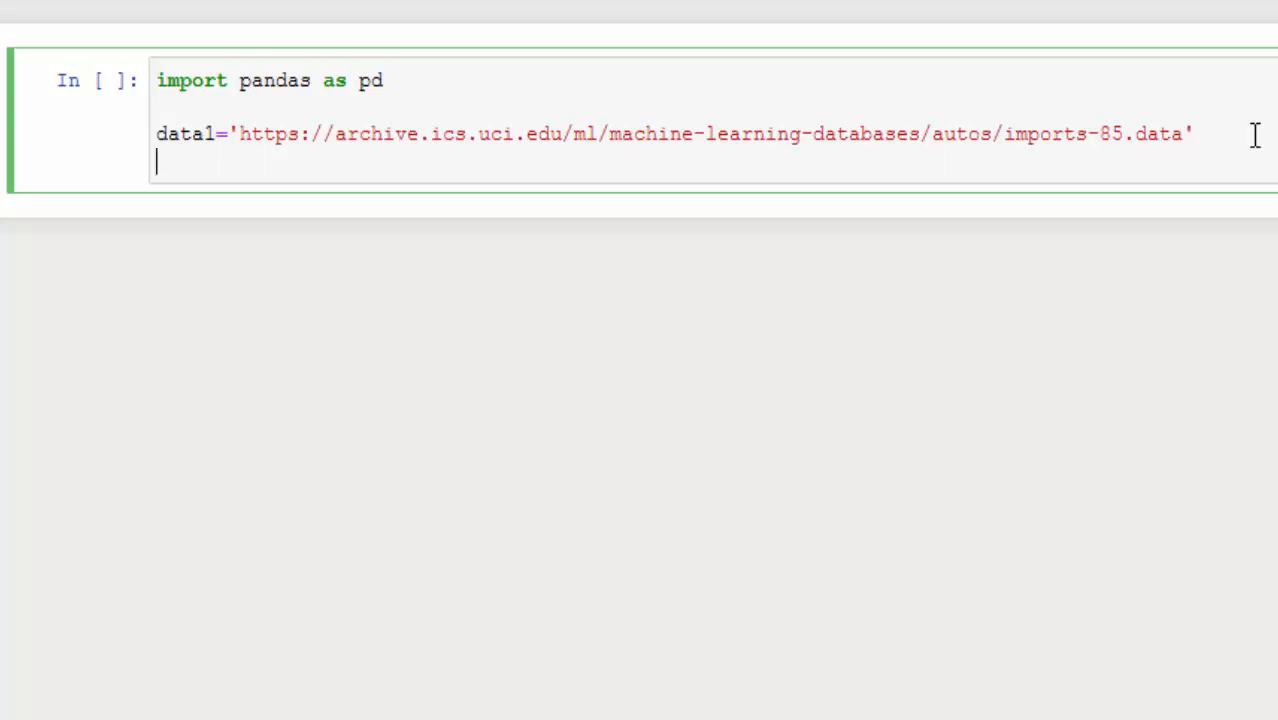
# Step: Begin the line after data1 with df=pd.read_csv
pyautogui.write('df=pd')
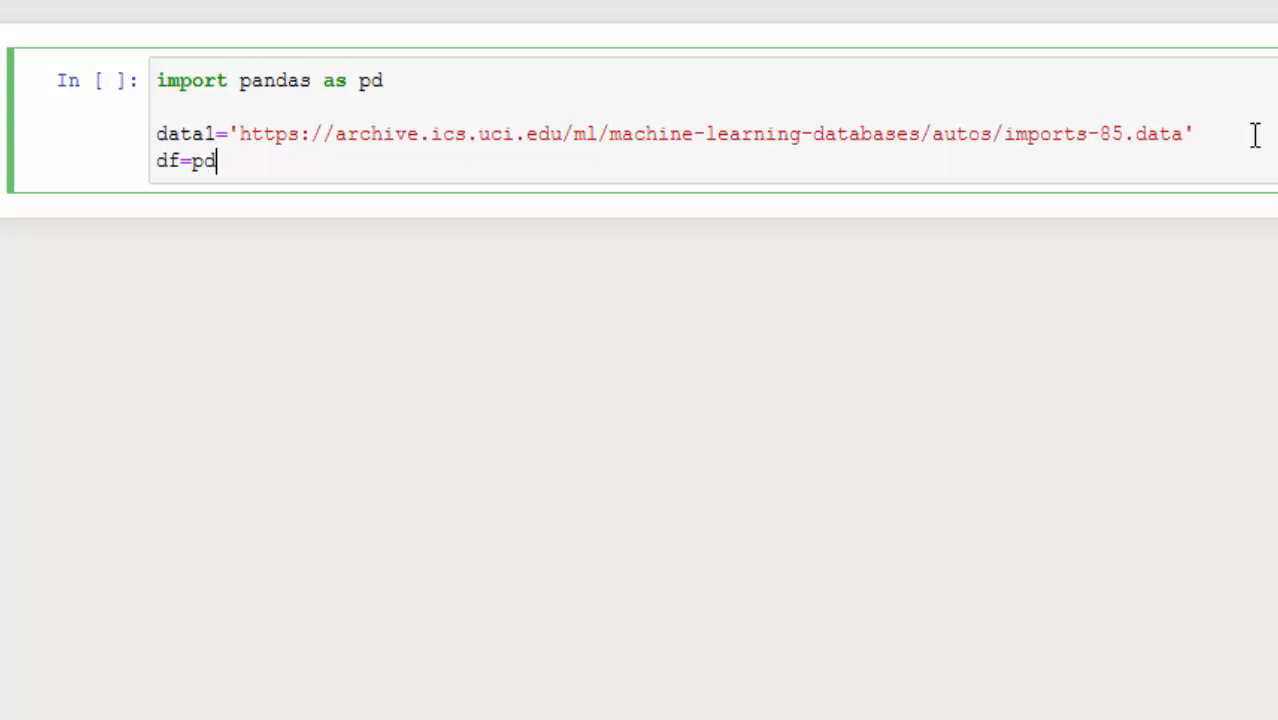
pyautogui.write('.read_csv')
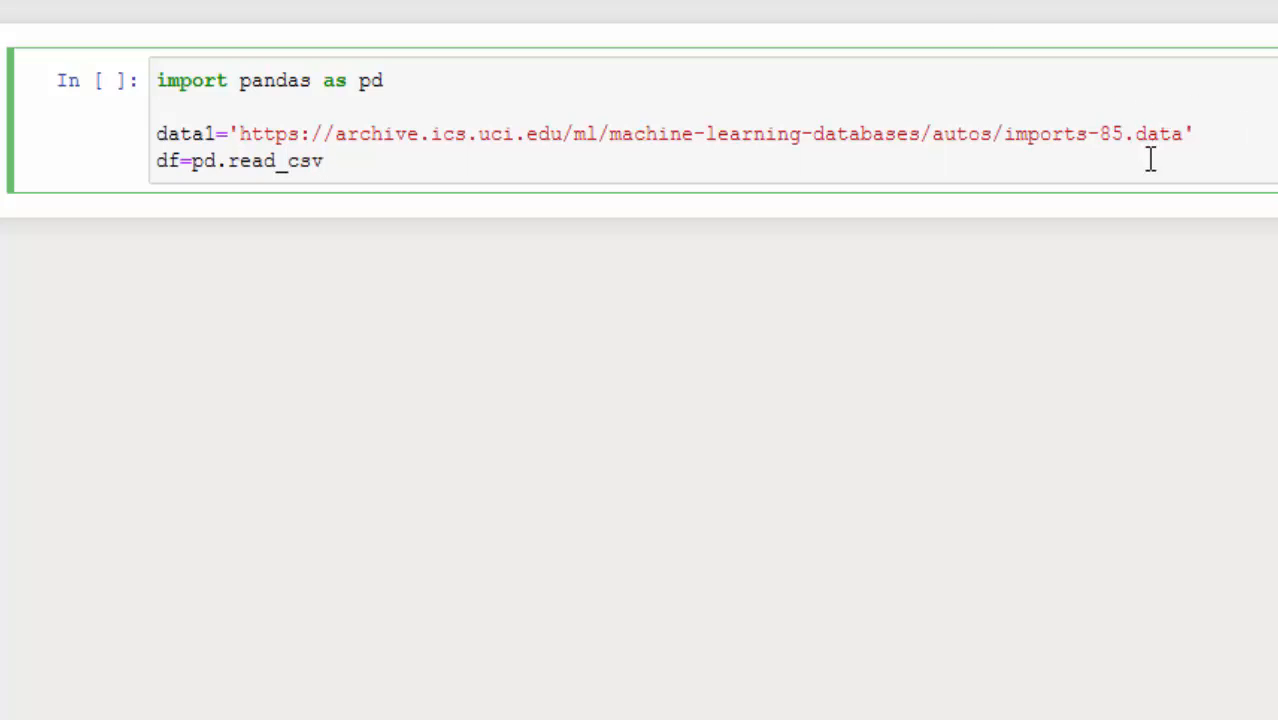
pyautogui.moveTo(1123, 133); pyautogui.dragTo(1184, 140)
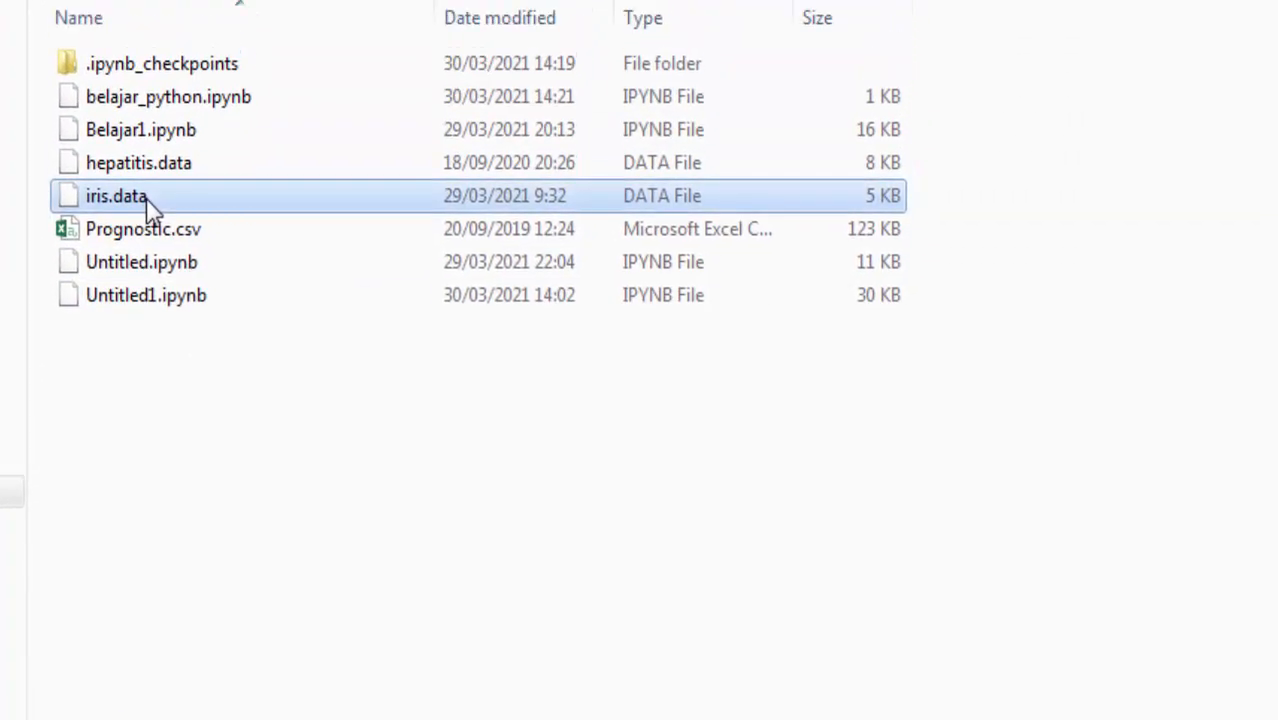
# Step: Open iris.data from the file explorer in a text editor and examine how its values are separated
pyautogui.rightClick(147, 196)
pyautogui.click(258, 290)
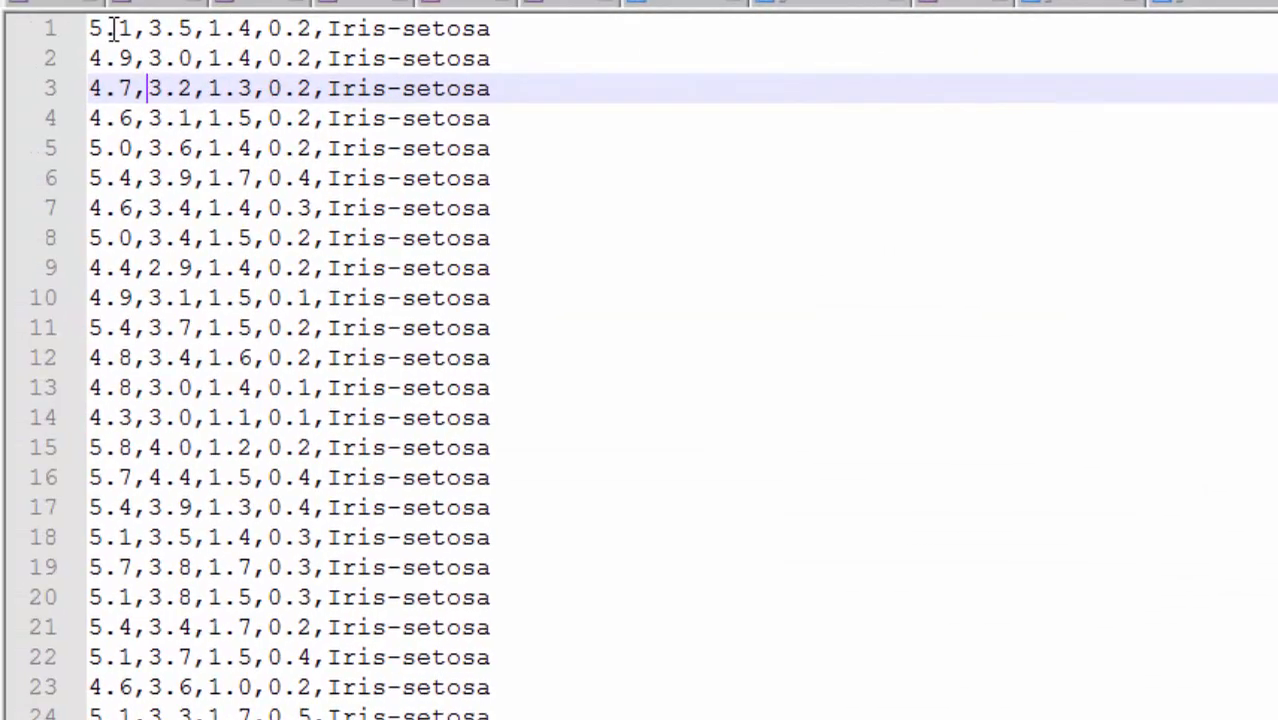
pyautogui.moveTo(96, 32); pyautogui.dragTo(338, 90)
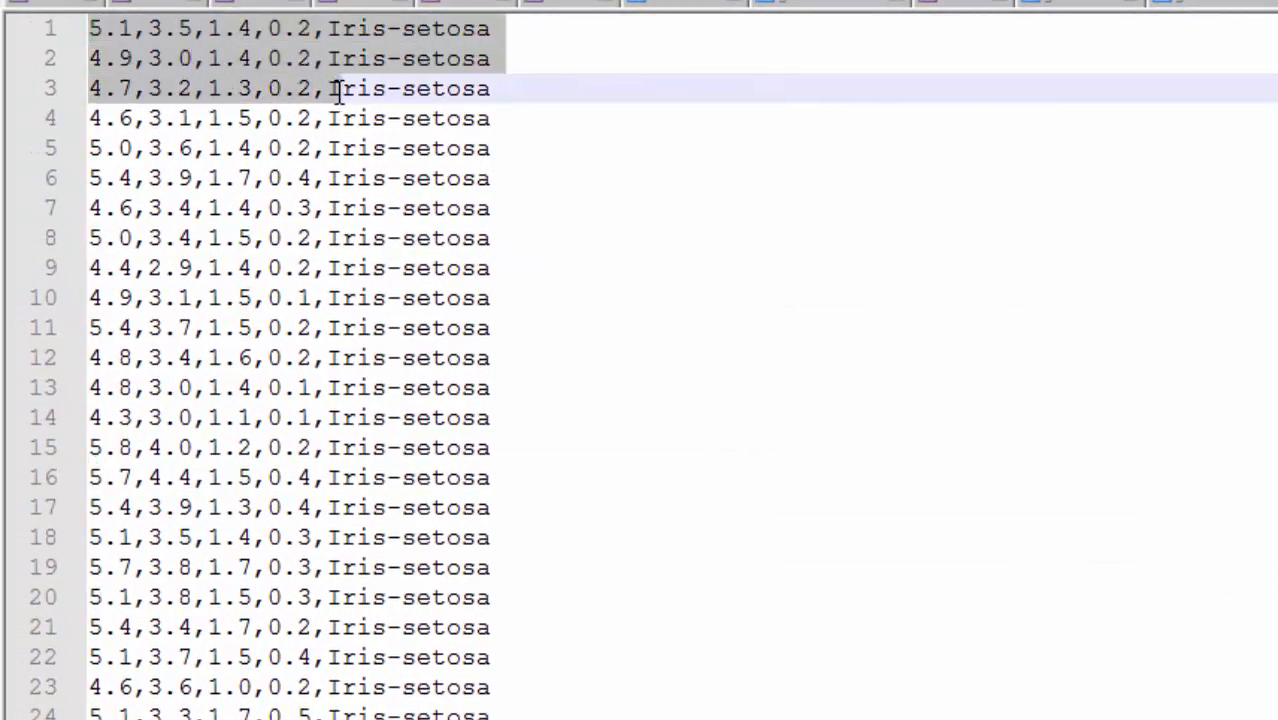
pyautogui.click(122, 28)
pyautogui.moveTo(130, 24); pyautogui.dragTo(75, 6)
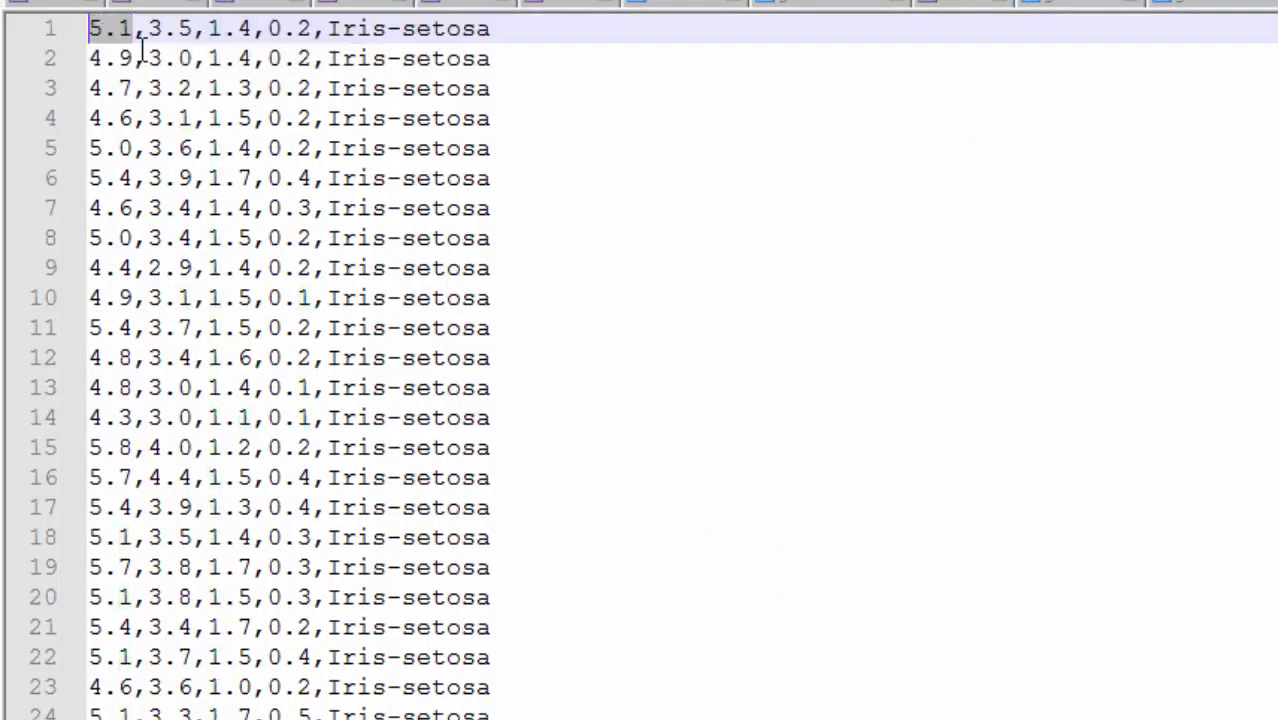
pyautogui.moveTo(150, 36)
pyautogui.mouseDown()
pyautogui.moveTo(177, 41)
pyautogui.moveTo(134, 35)
pyautogui.mouseUp()
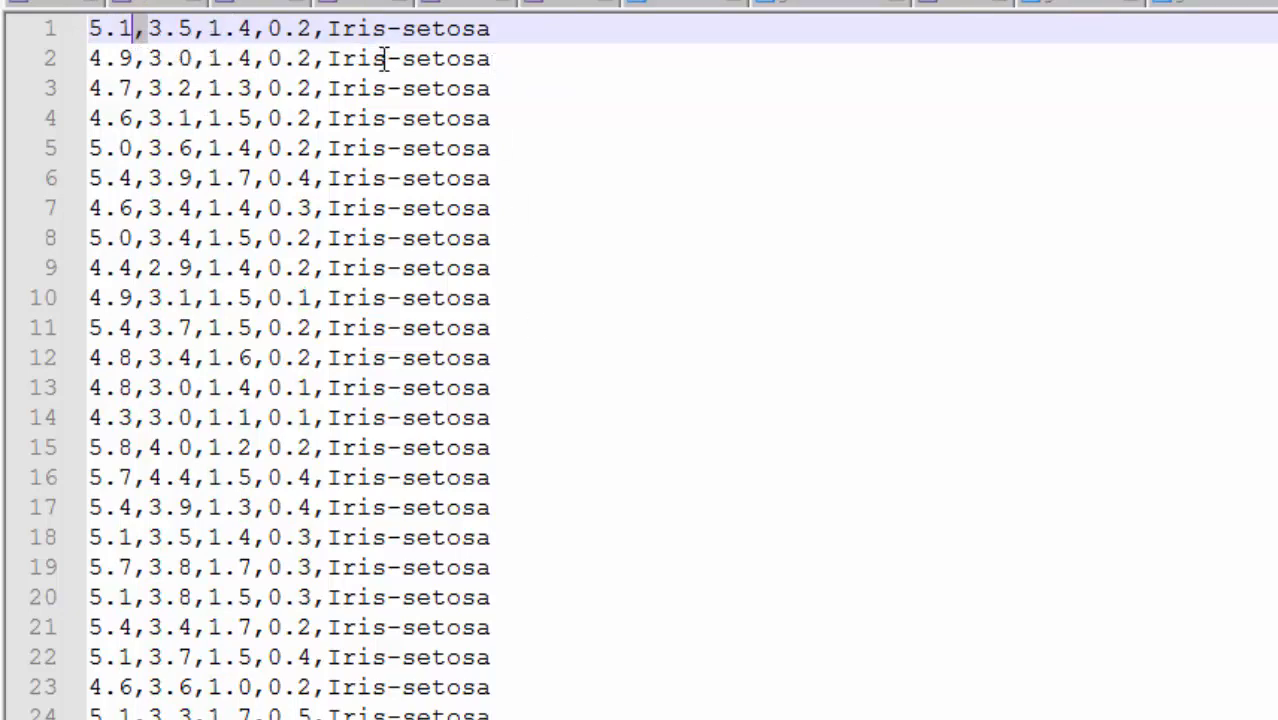
# Step: Compare the value separators in the other data files open in the text editor
pyautogui.click(810, 3)
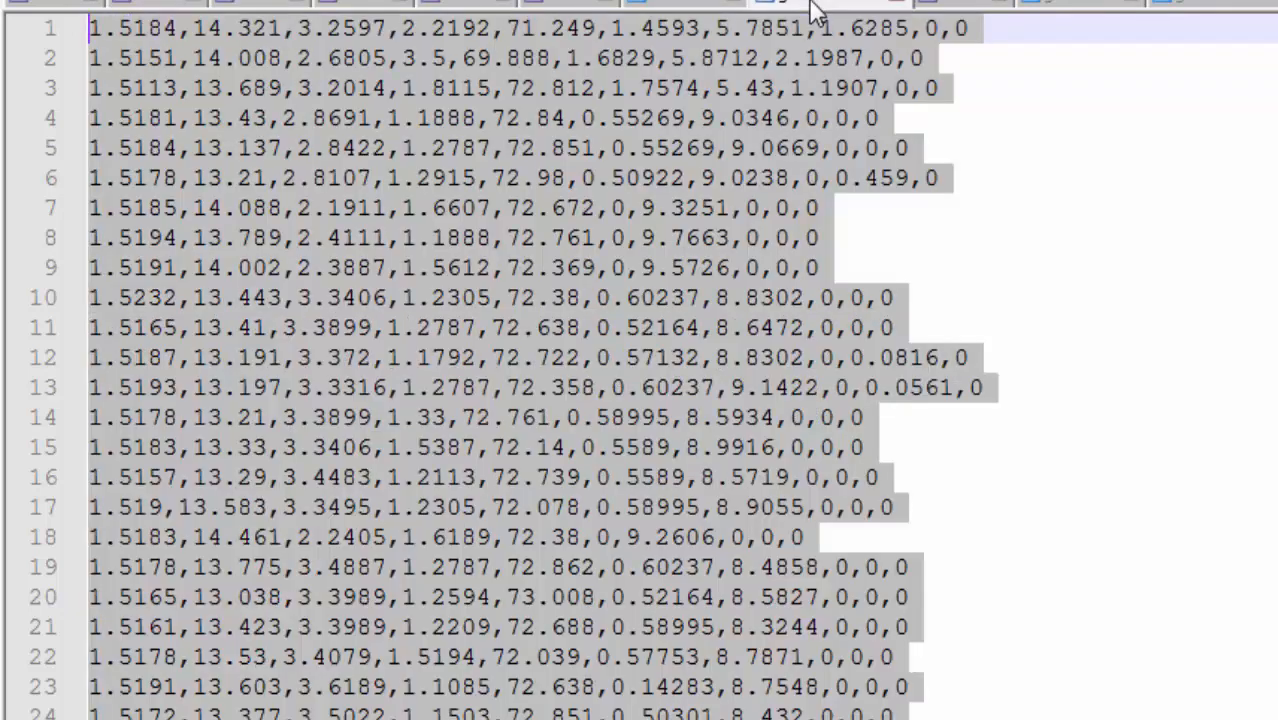
pyautogui.click(414, 100)
pyautogui.click(948, 6)
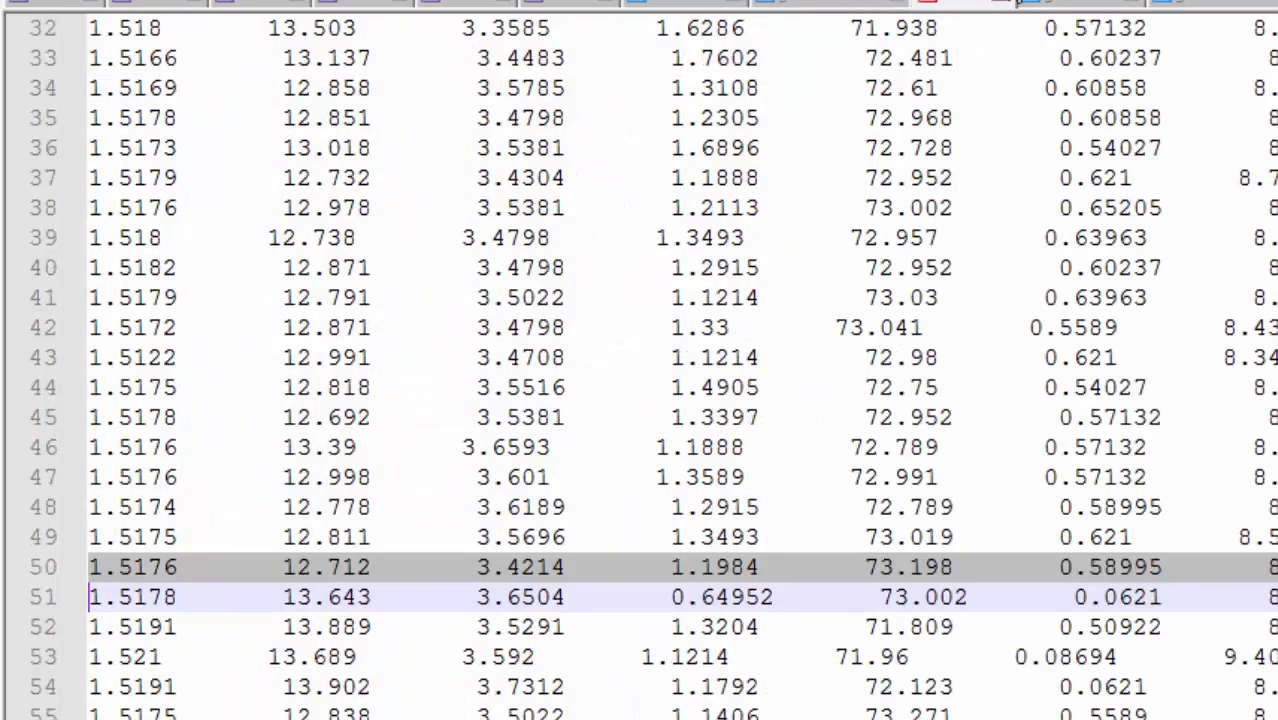
pyautogui.click(1063, 3)
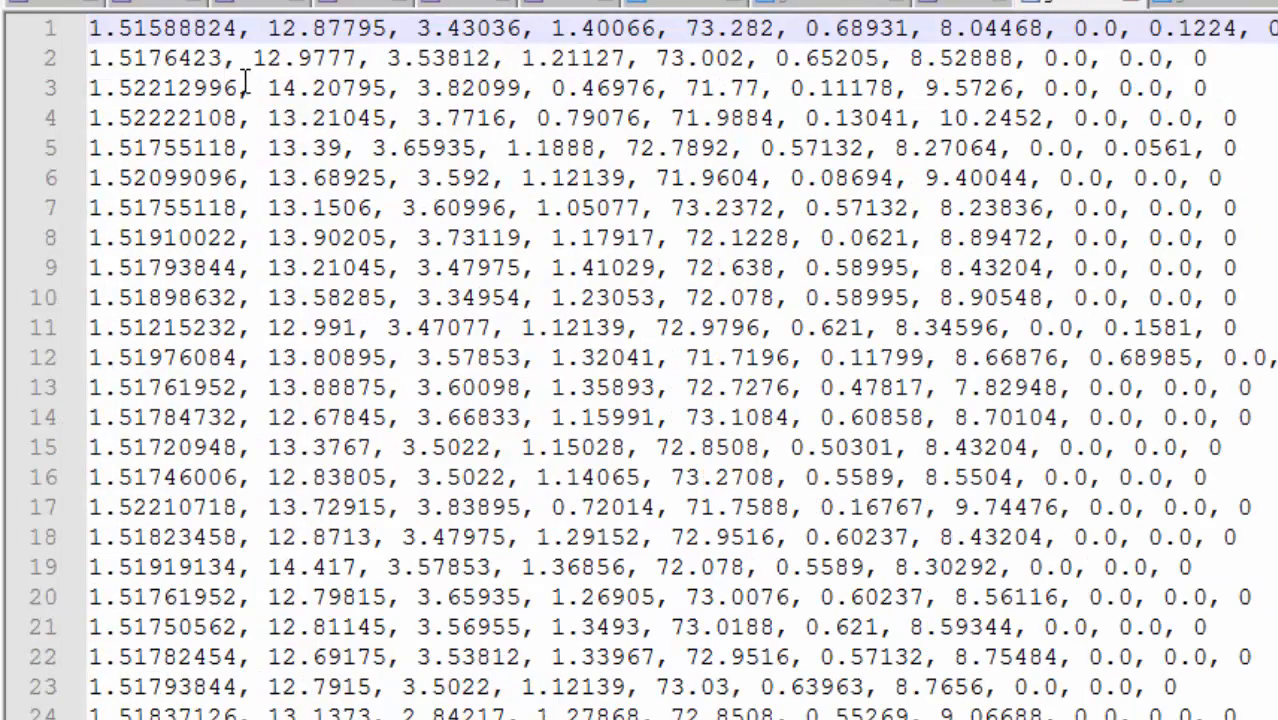
pyautogui.click(1230, 5)
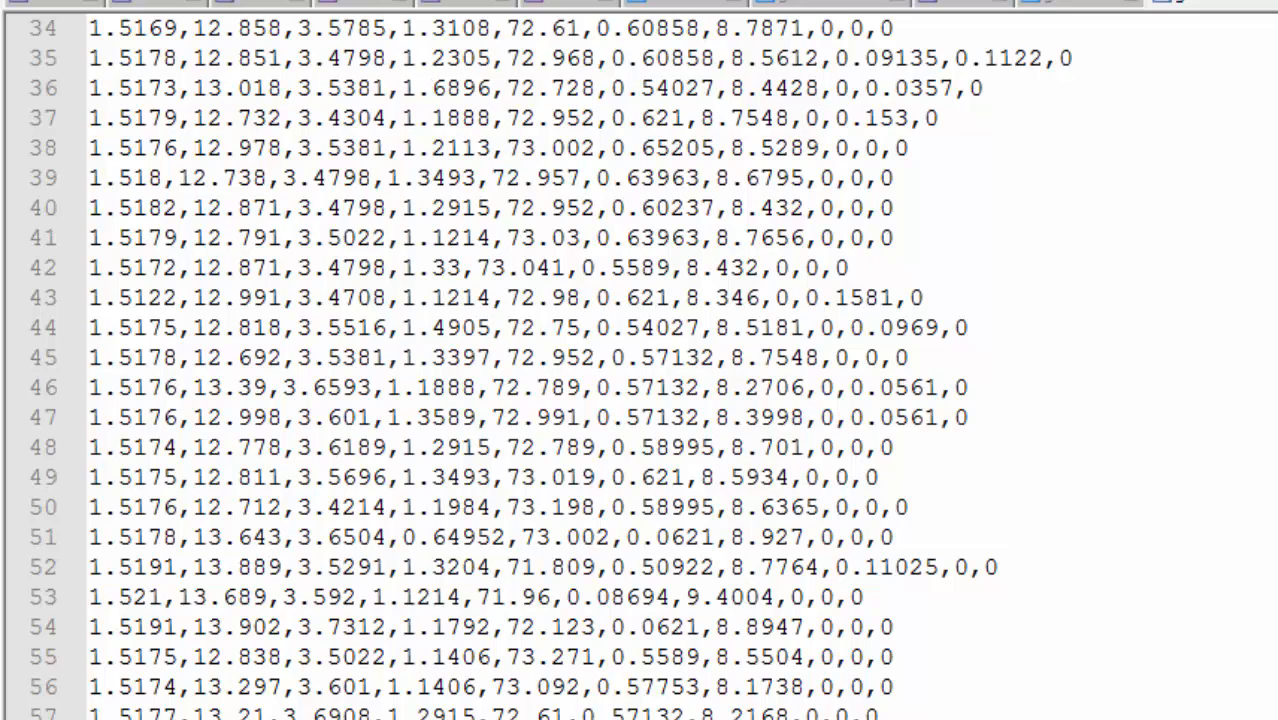
# Step: Return to the notebook, complete the df line as pd.read_csv(data1), run the cell and review its output
pyautogui.hotkey('alt', 'Tab')
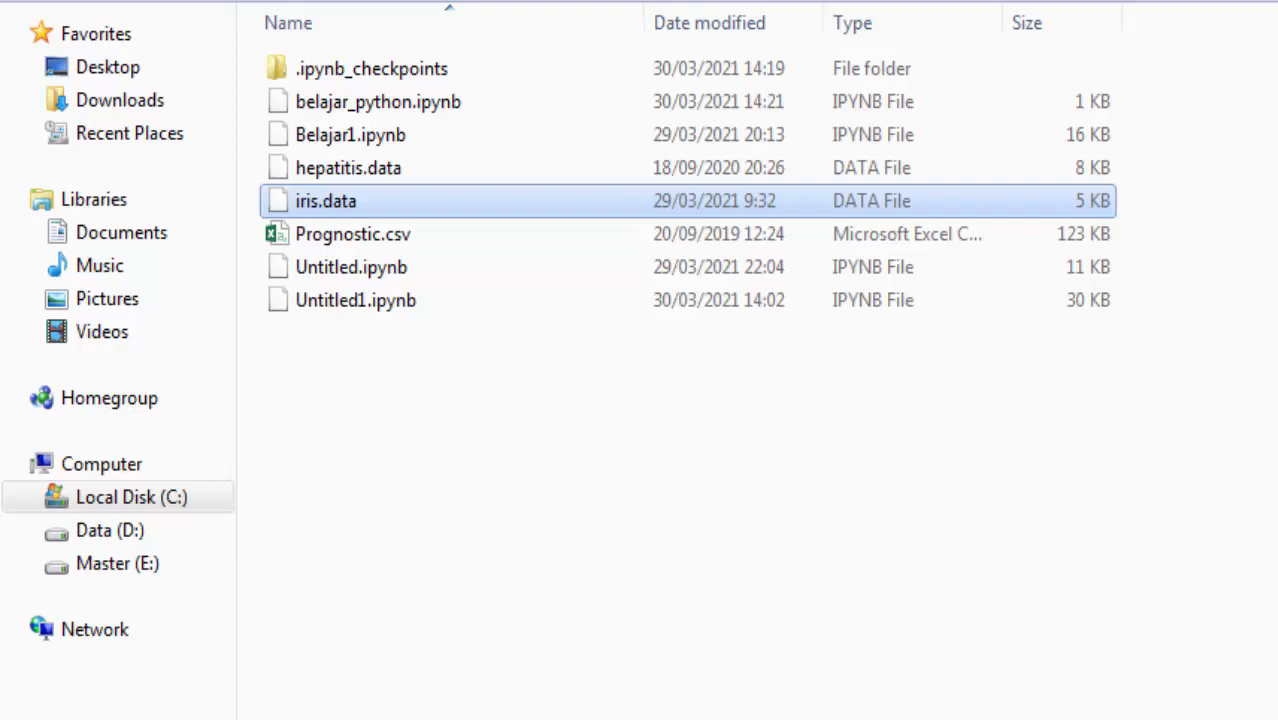
pyautogui.hotkey('alt', 'Tab')
pyautogui.click(575, 397)
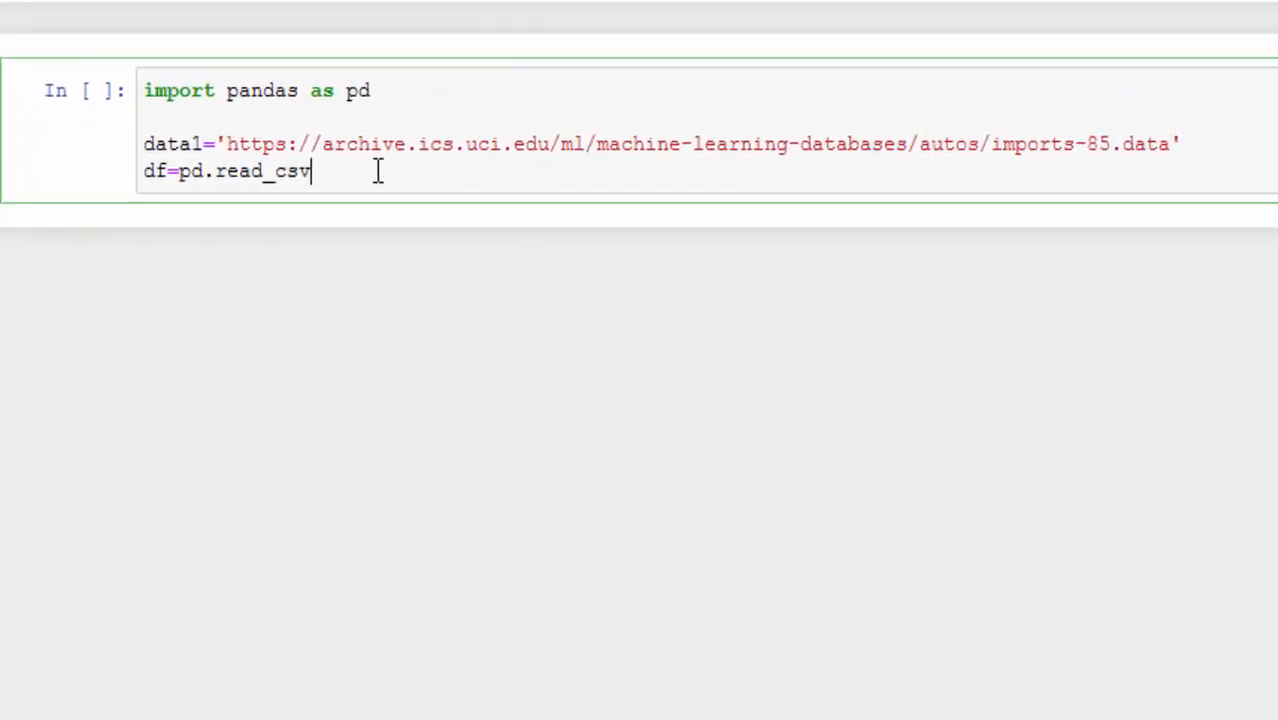
pyautogui.write('(dar')
pyautogui.press('BackSpace')
pyautogui.write('ta1')
pyautogui.hotkey('shift', 'Return')
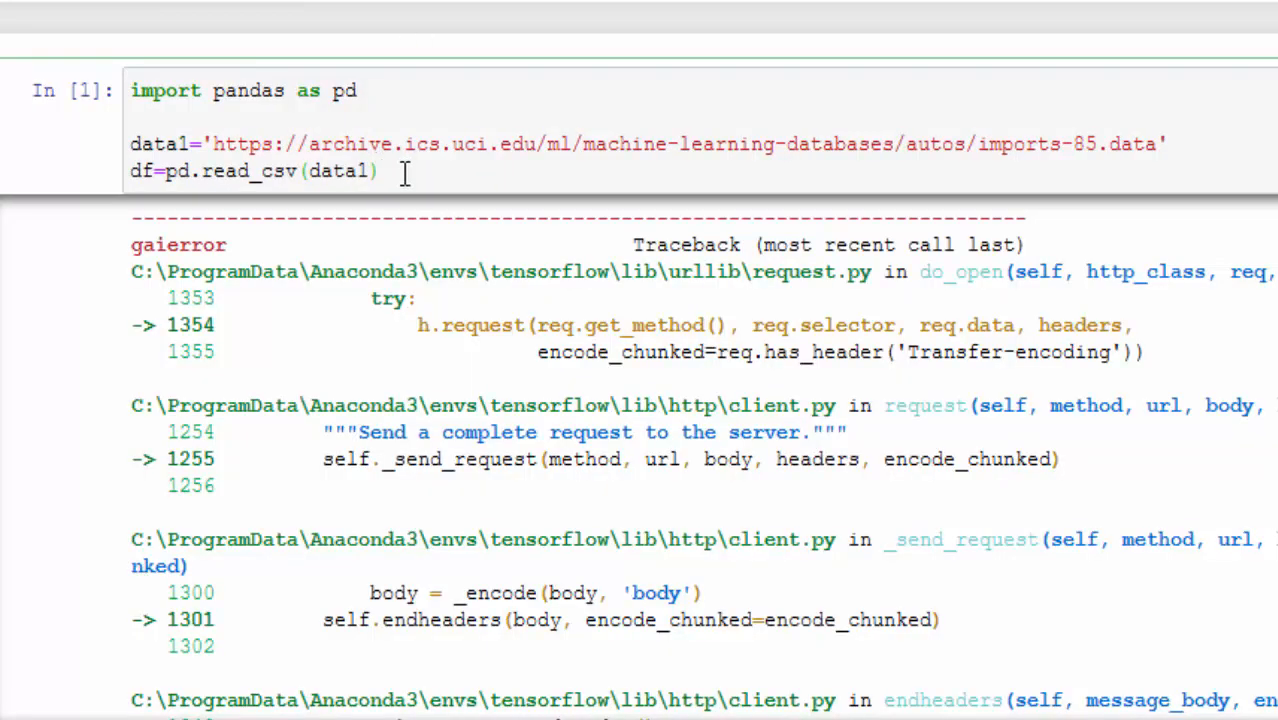
pyautogui.scroll(-6, 340, 380)
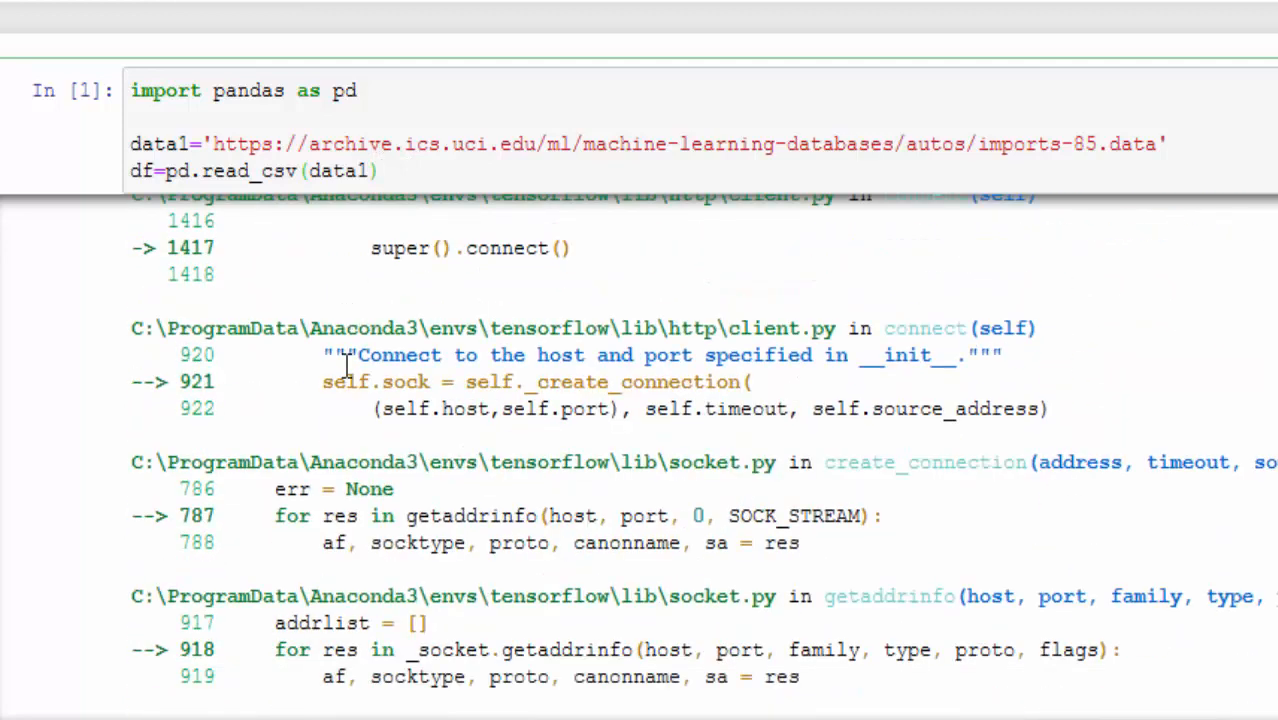
# Step: Examine the traceback below the read_csv(data1) cell and the computer's network connection for the cause of the failure
pyautogui.scroll(5, 345, 375)
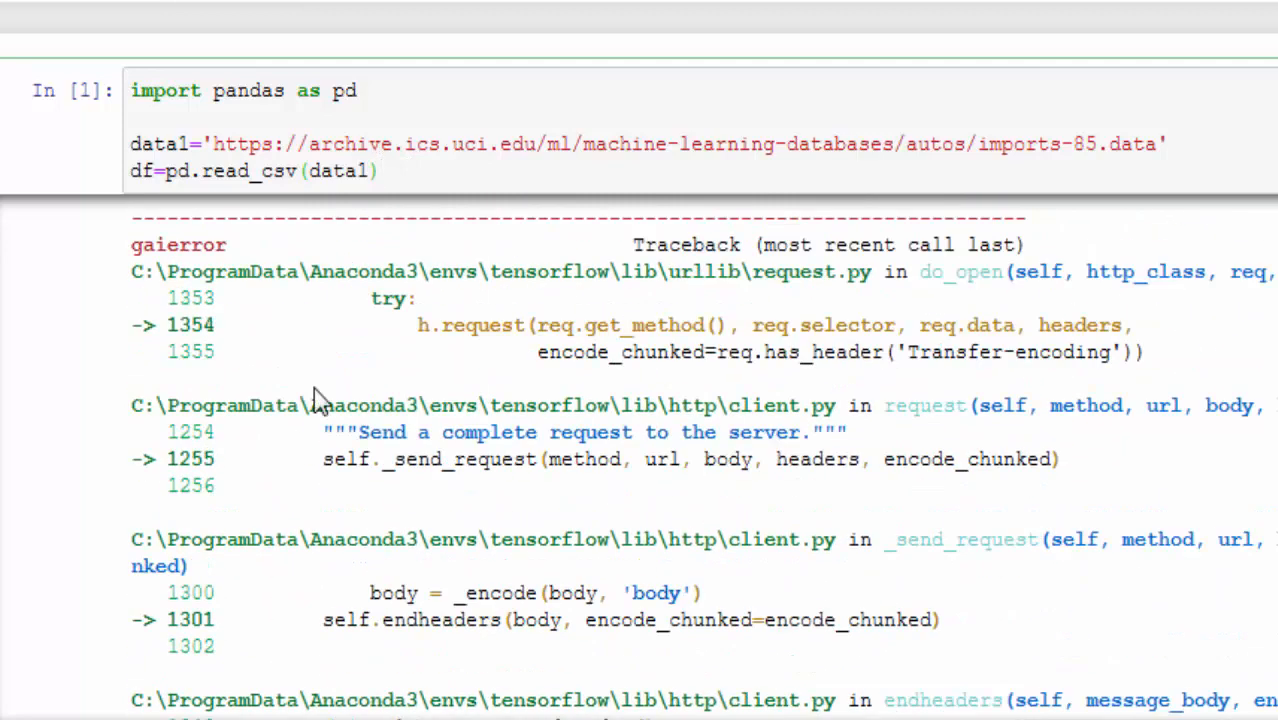
pyautogui.scroll(-15, 365, 390)
pyautogui.scroll(3, 380, 385)
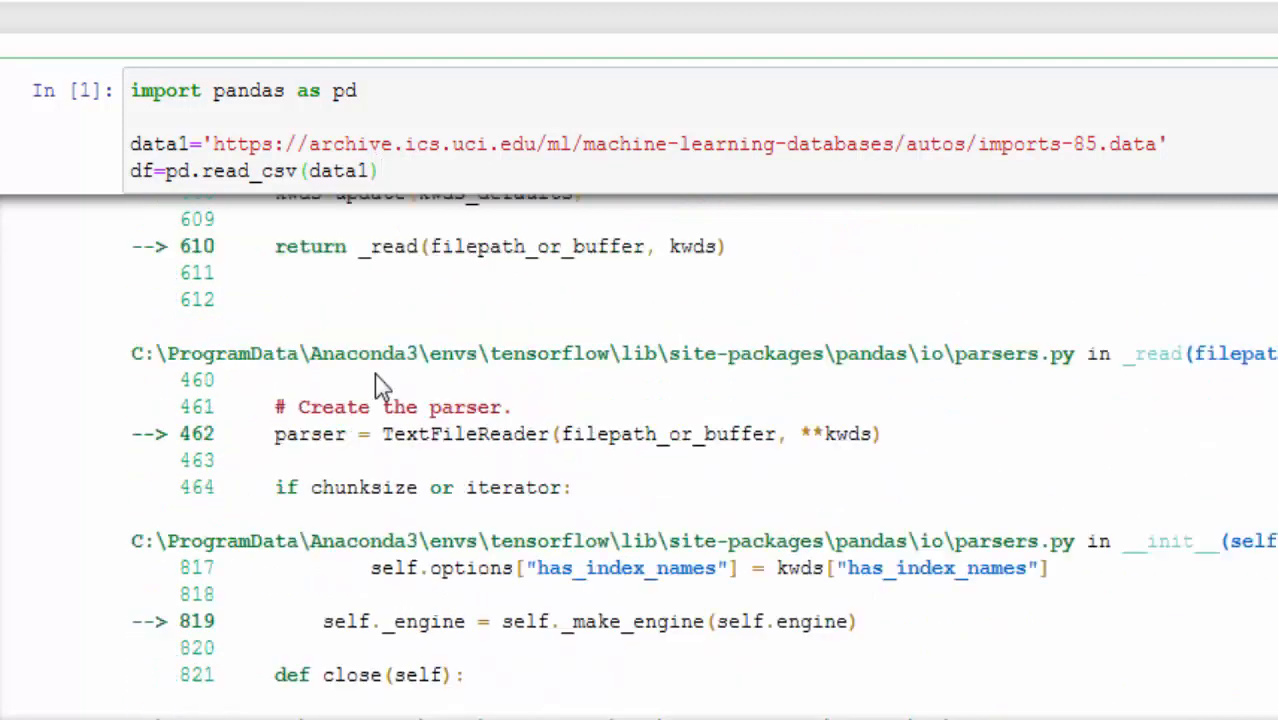
pyautogui.scroll(-12, 378, 383)
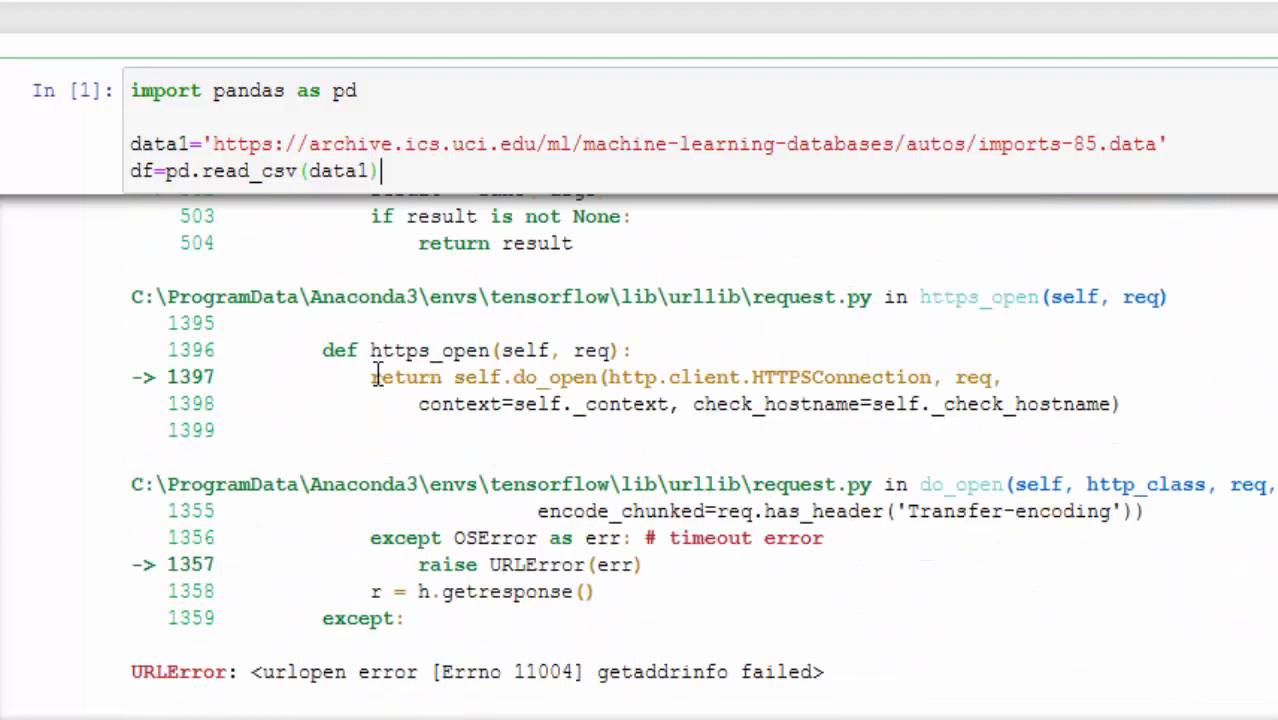
pyautogui.scroll(12, 314, 522)
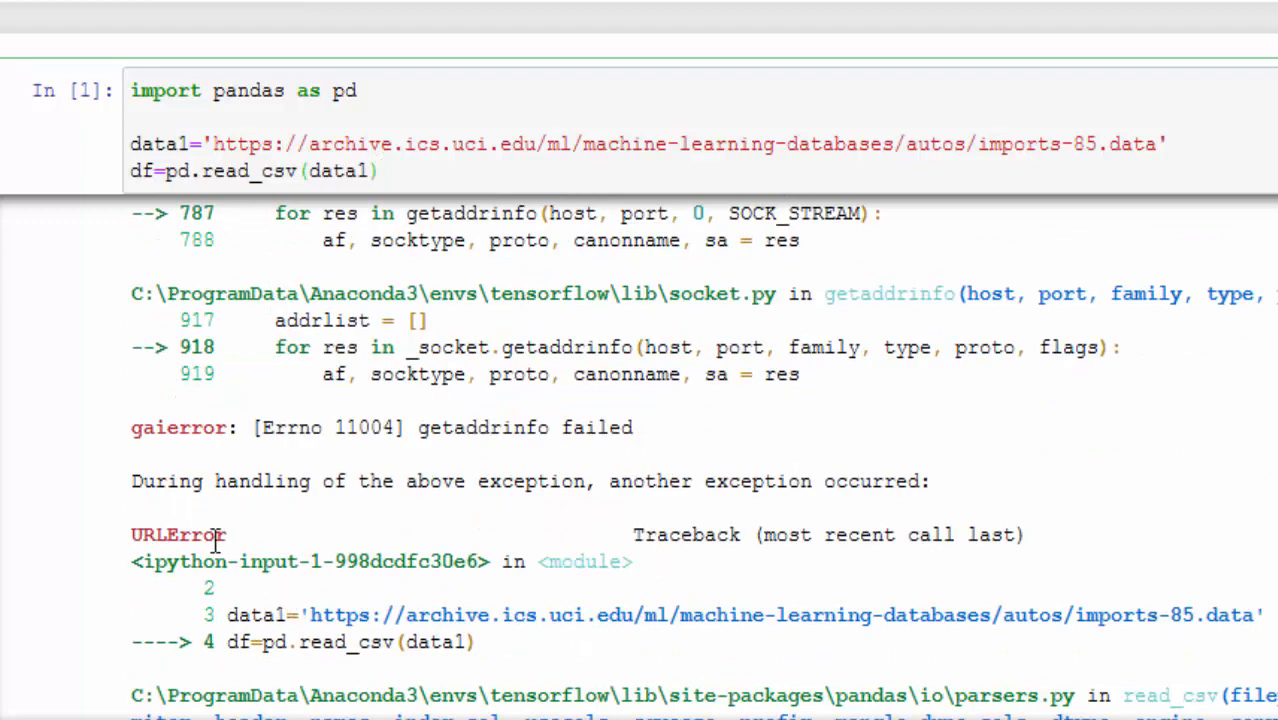
pyautogui.moveTo(131, 537); pyautogui.dragTo(283, 555)
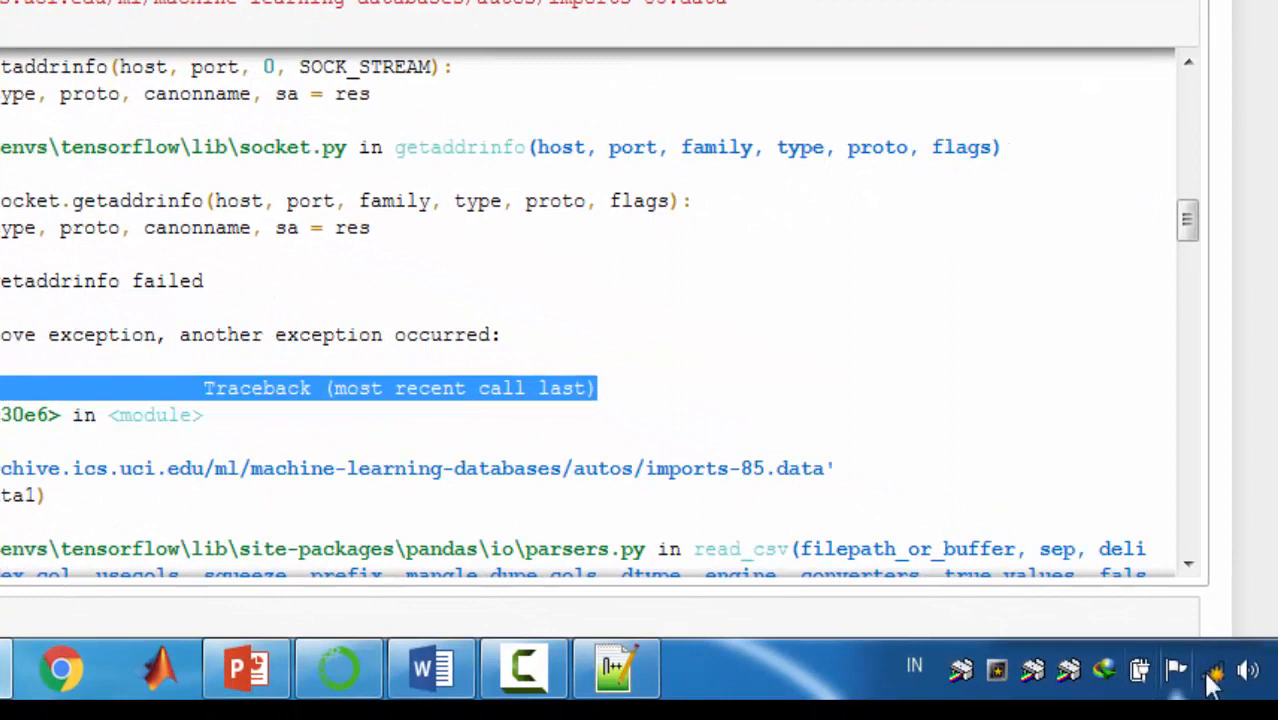
pyautogui.click(1219, 667)
pyautogui.click(1217, 675)
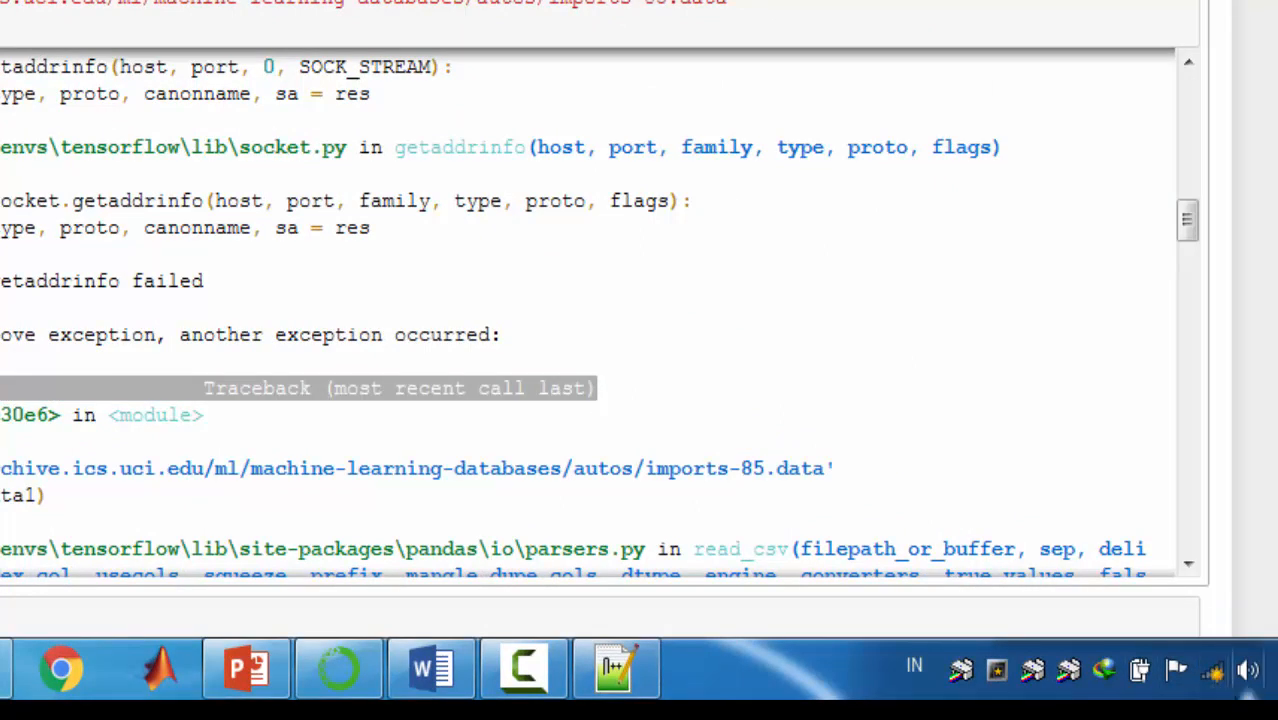
pyautogui.click(727, 372)
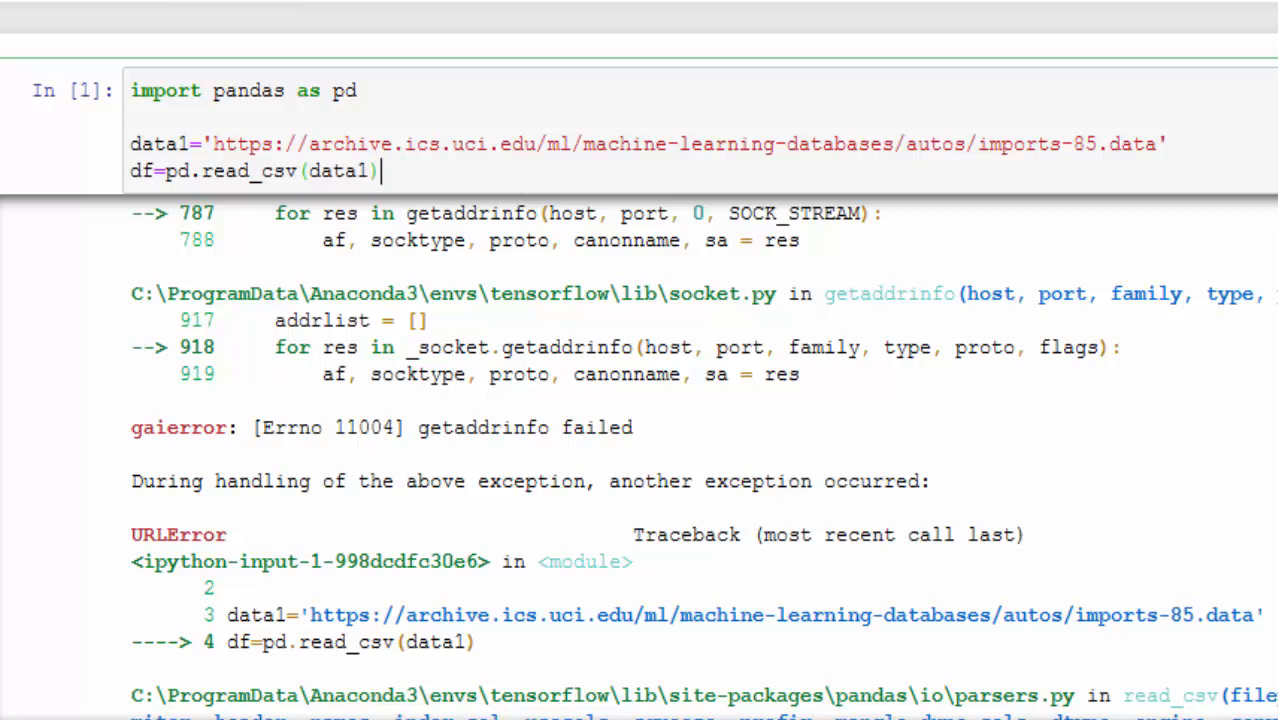
pyautogui.scroll(-5, 785, 285)
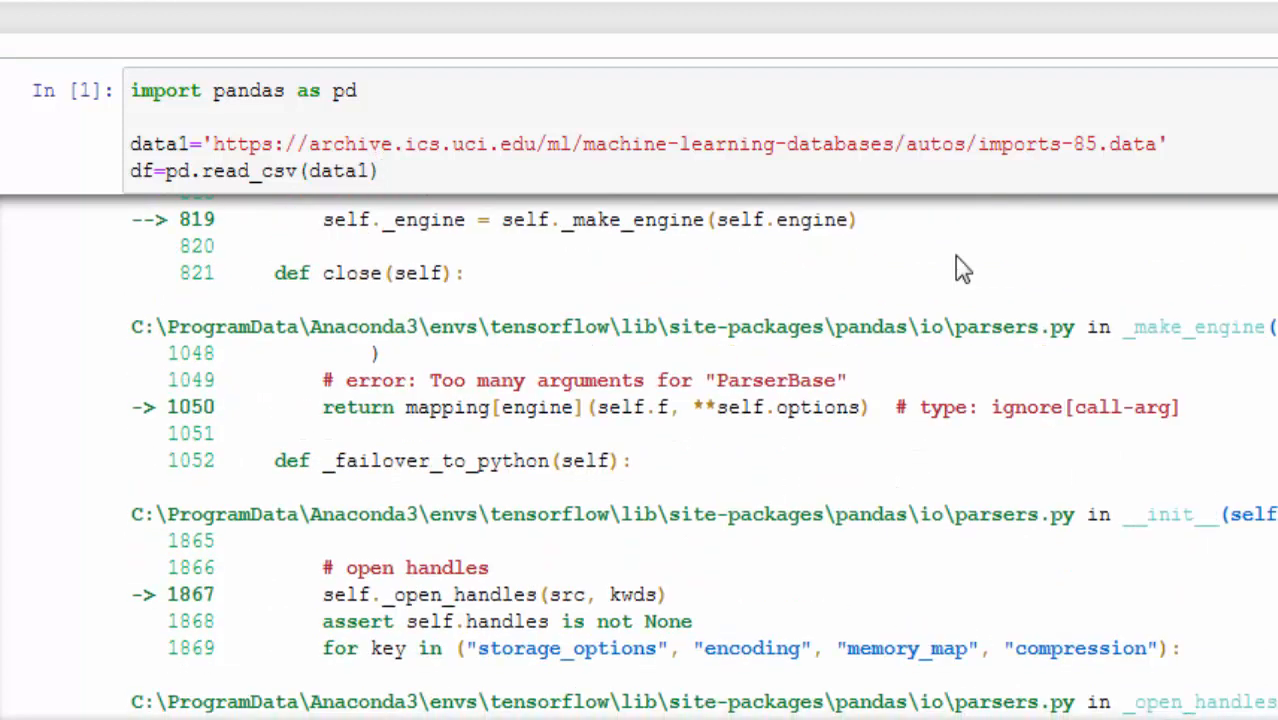
pyautogui.scroll(-2, 785, 285)
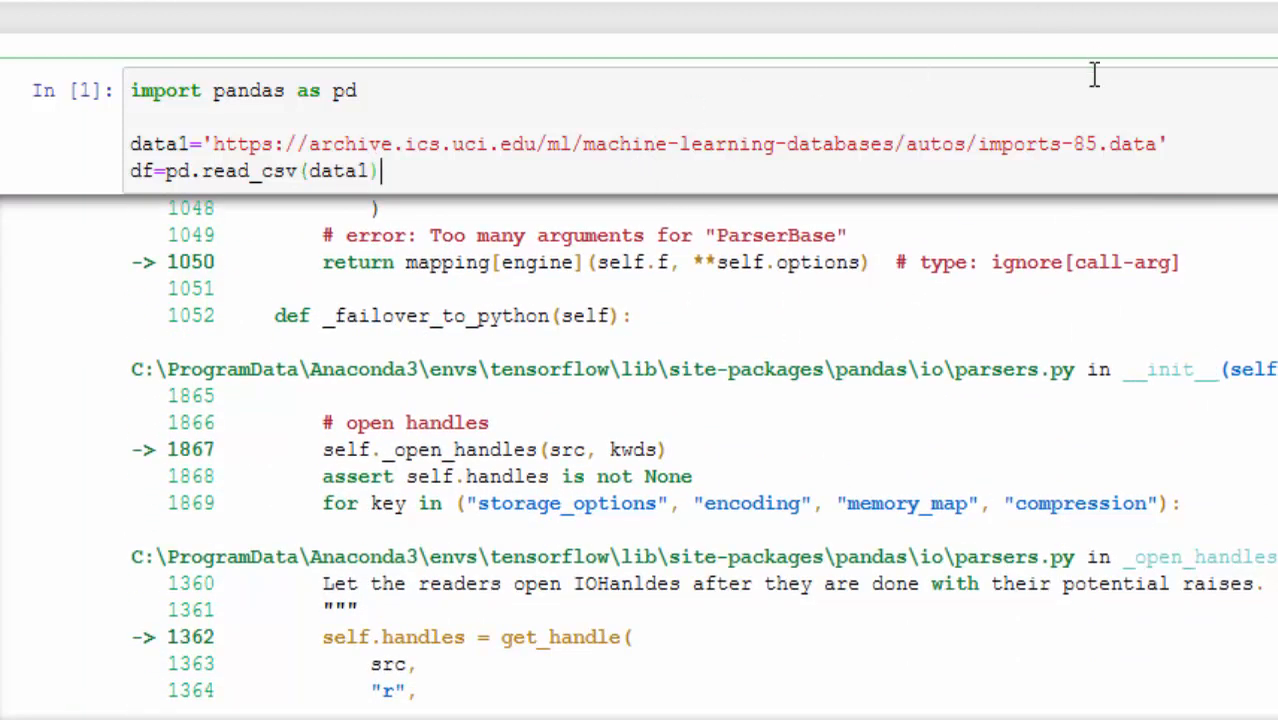
# Step: Check which local data files are stored alongside the notebook in the file explorer
pyautogui.hotkey('shift', 'Return')
pyautogui.click(403, 527)
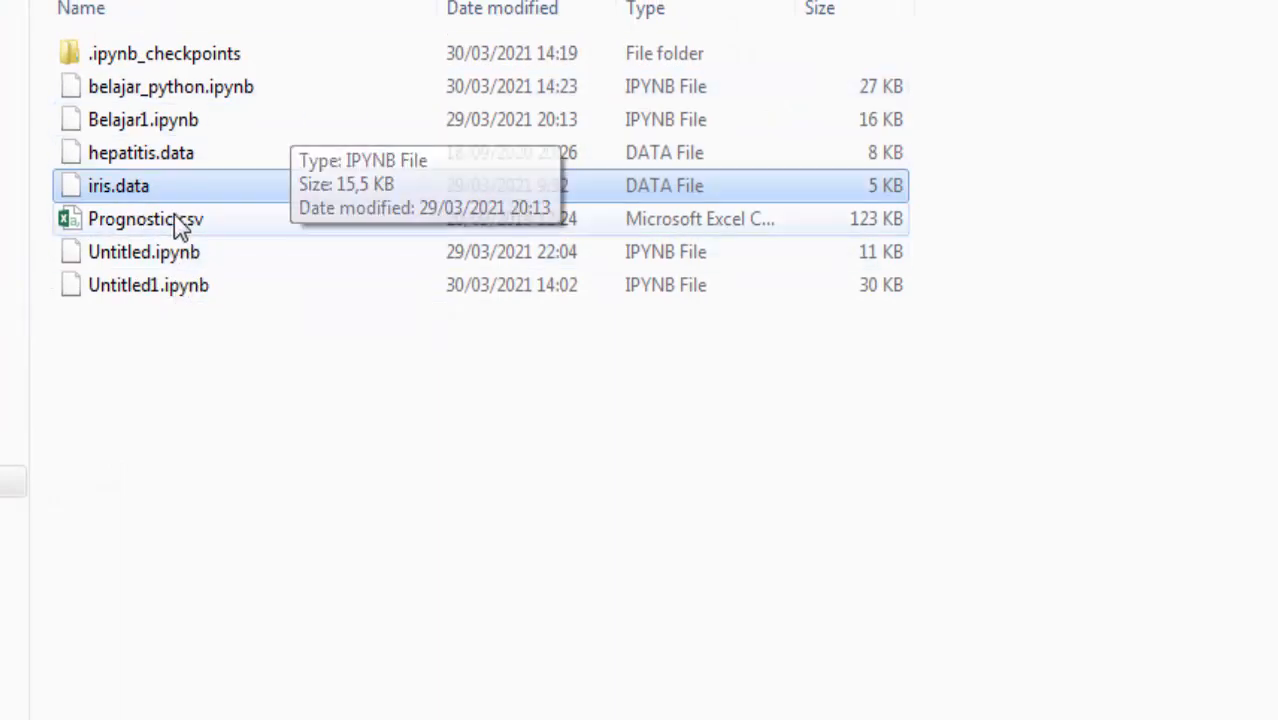
pyautogui.click(186, 232)
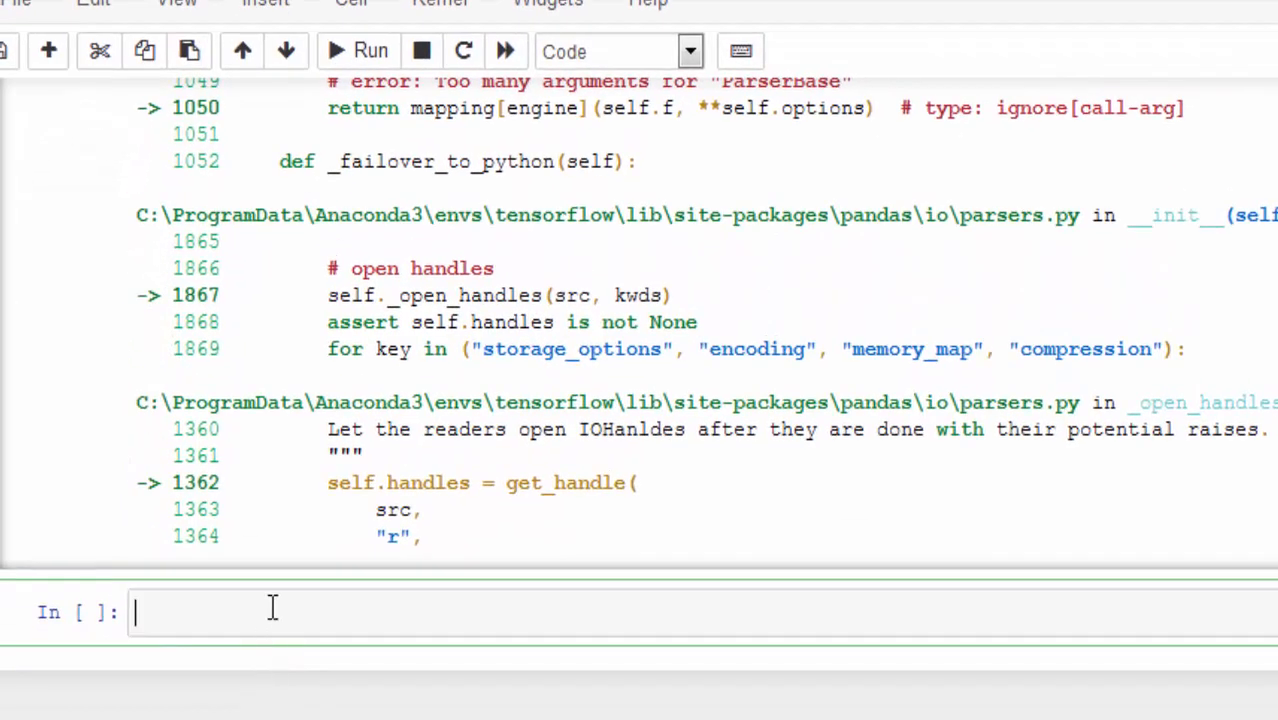
# Step: Assign the local file name in the empty notebook cell with data2='iris.data'
pyautogui.write('data')
pyautogui.scroll(10, 362, 470)
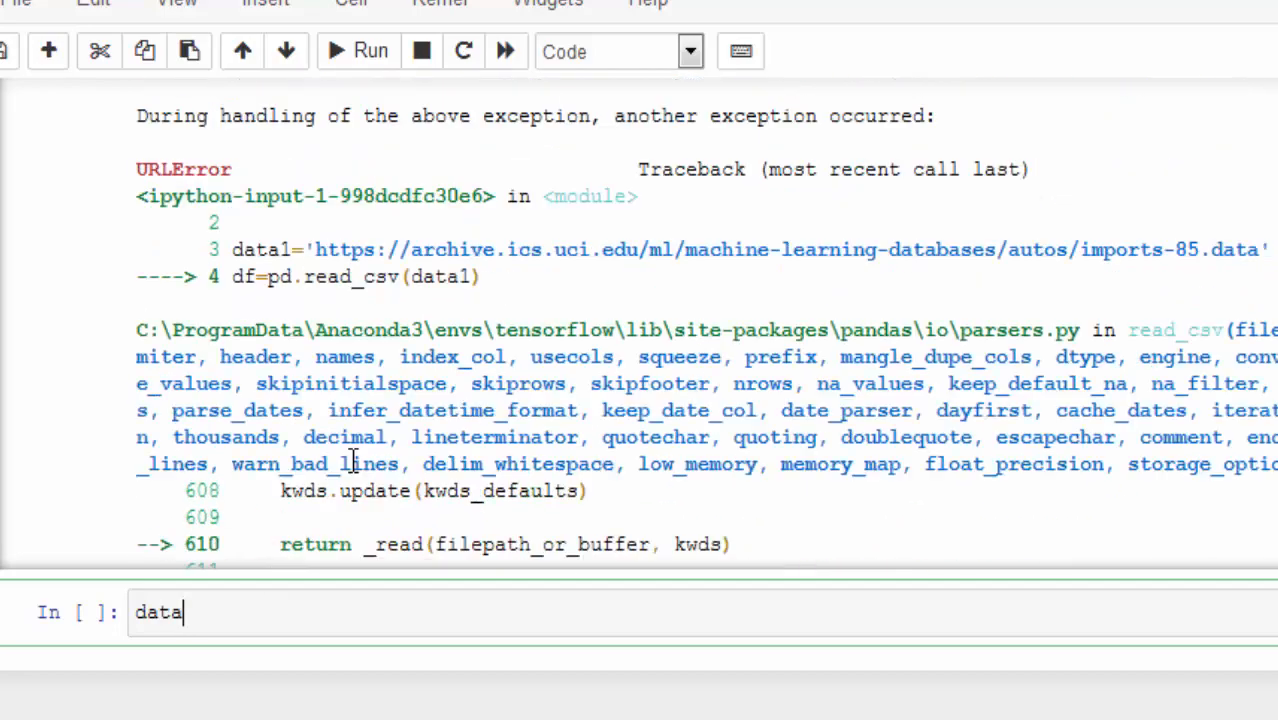
pyautogui.scroll(-15, 257, 408)
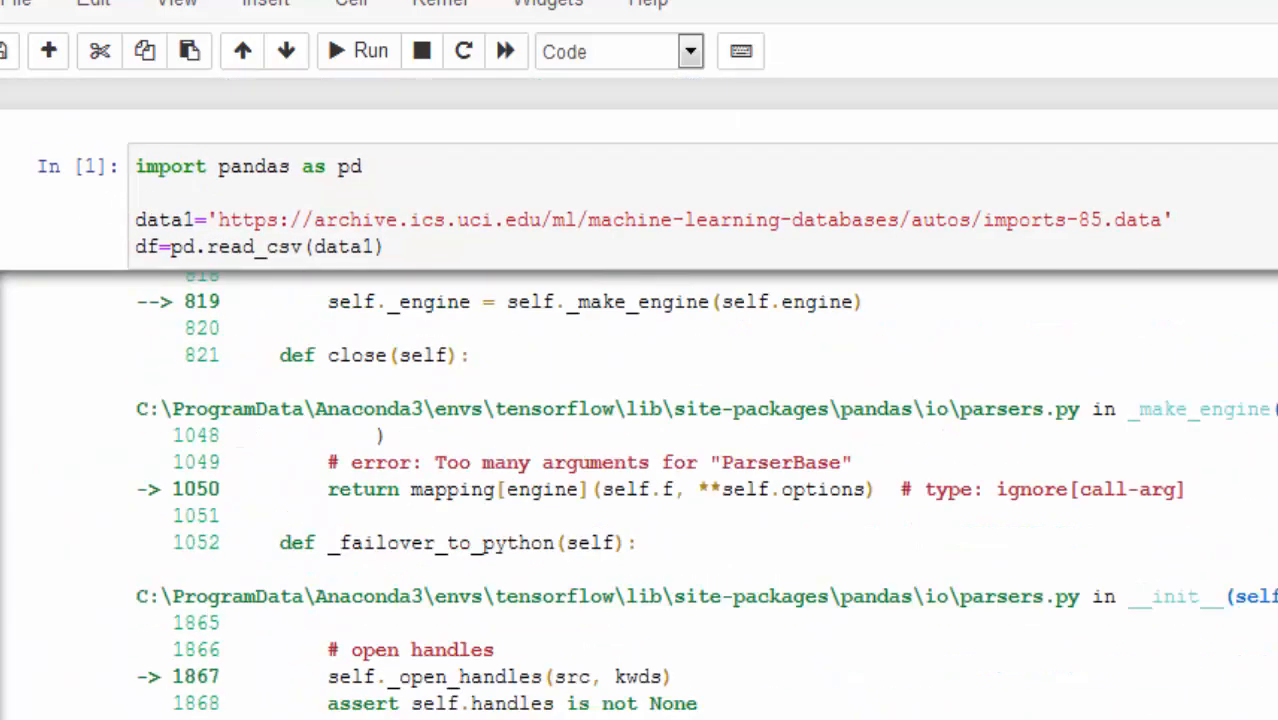
pyautogui.scroll(-3, 640, 400)
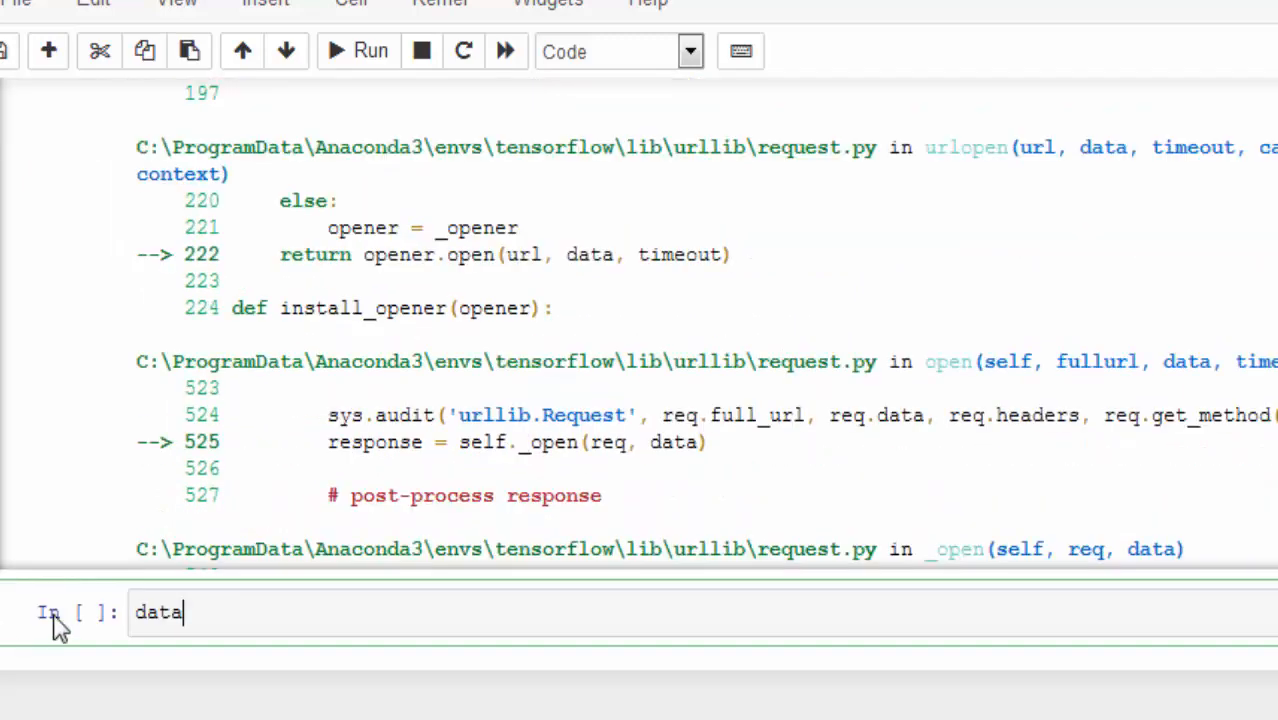
pyautogui.write("='iris.data'")
pyautogui.press('Return')
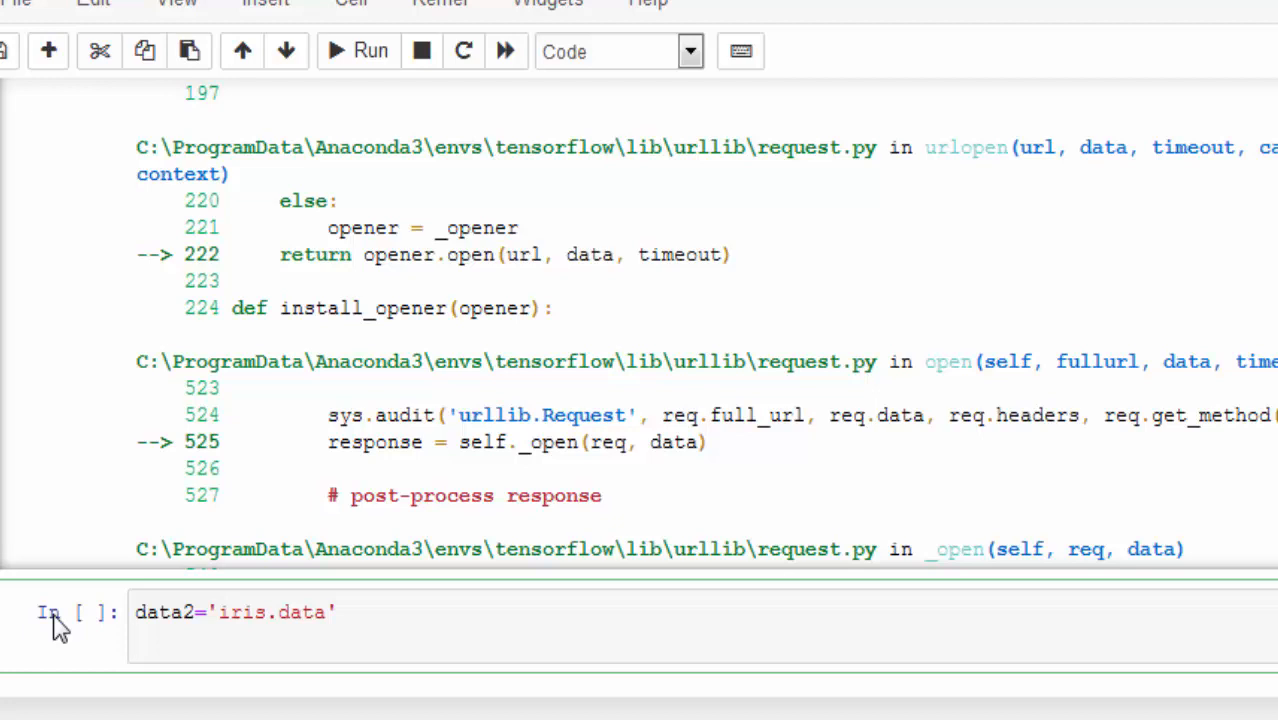
# Step: Add the line df2=pd.read_csv(data2) below data2 and run the cell
pyautogui.write('df2=pd.re')
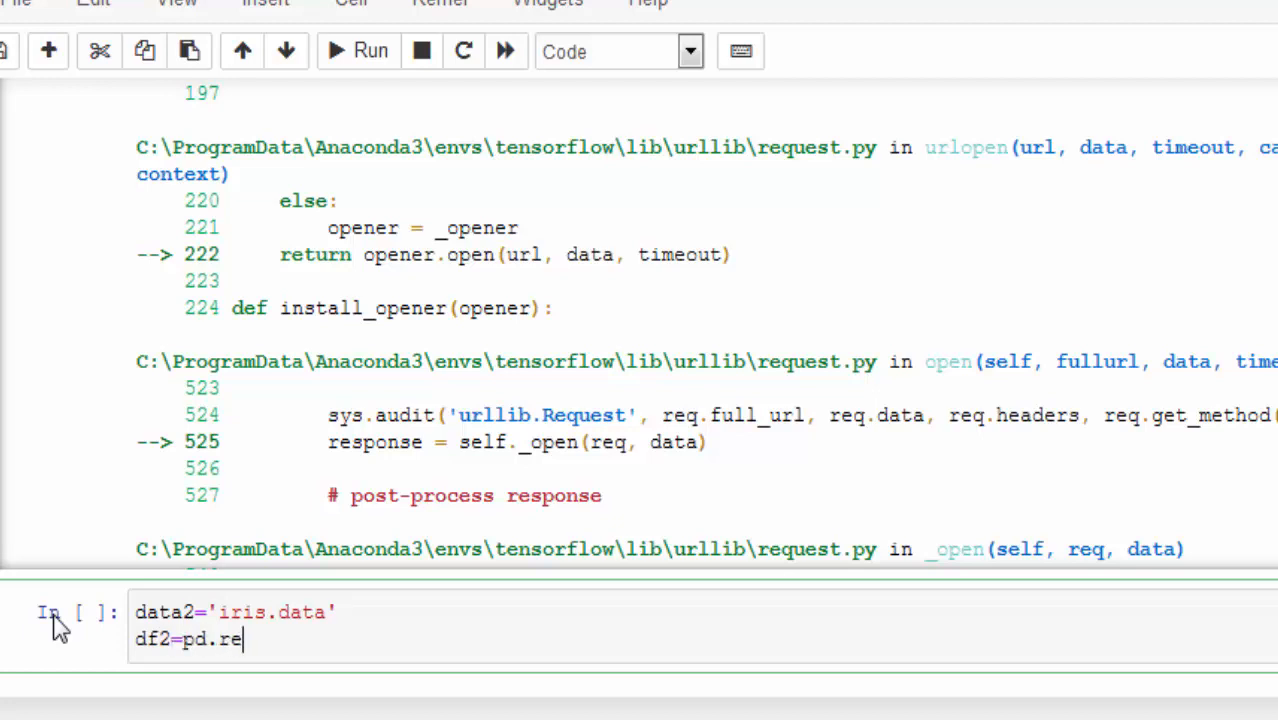
pyautogui.write('ad_csv')
pyautogui.write('()')
pyautogui.write('data')
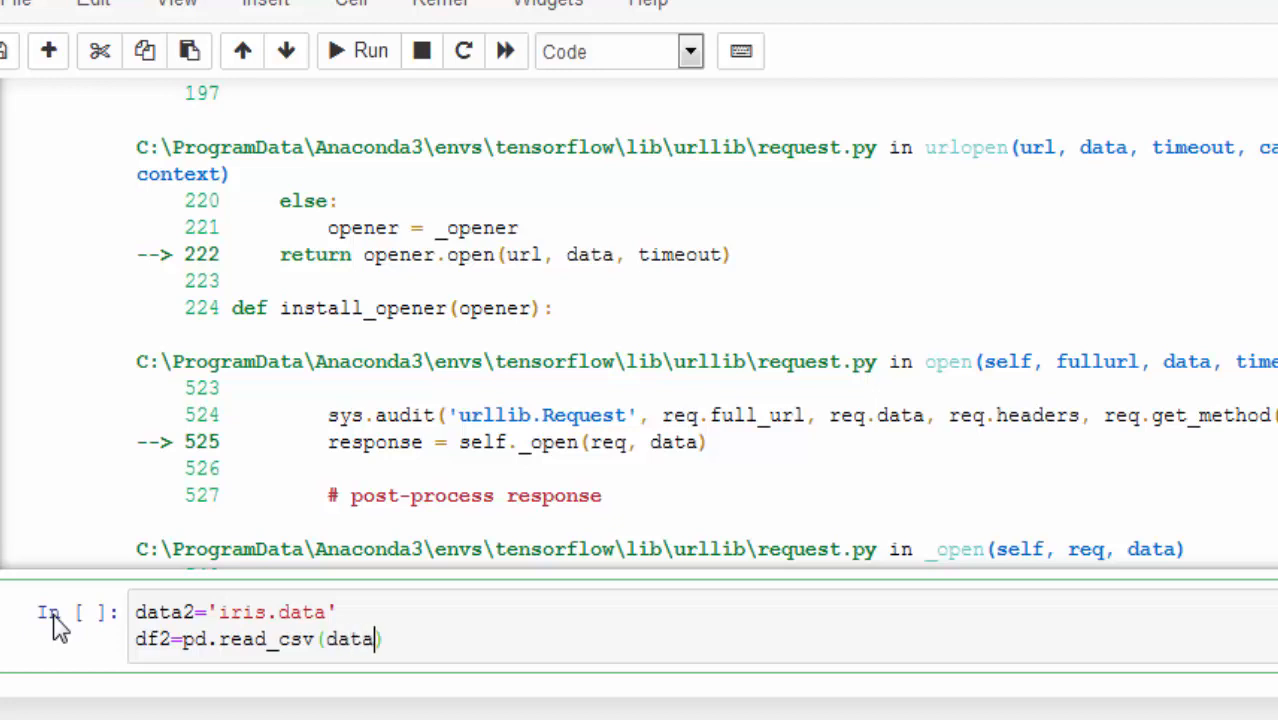
pyautogui.write('2')
pyautogui.click(436, 636)
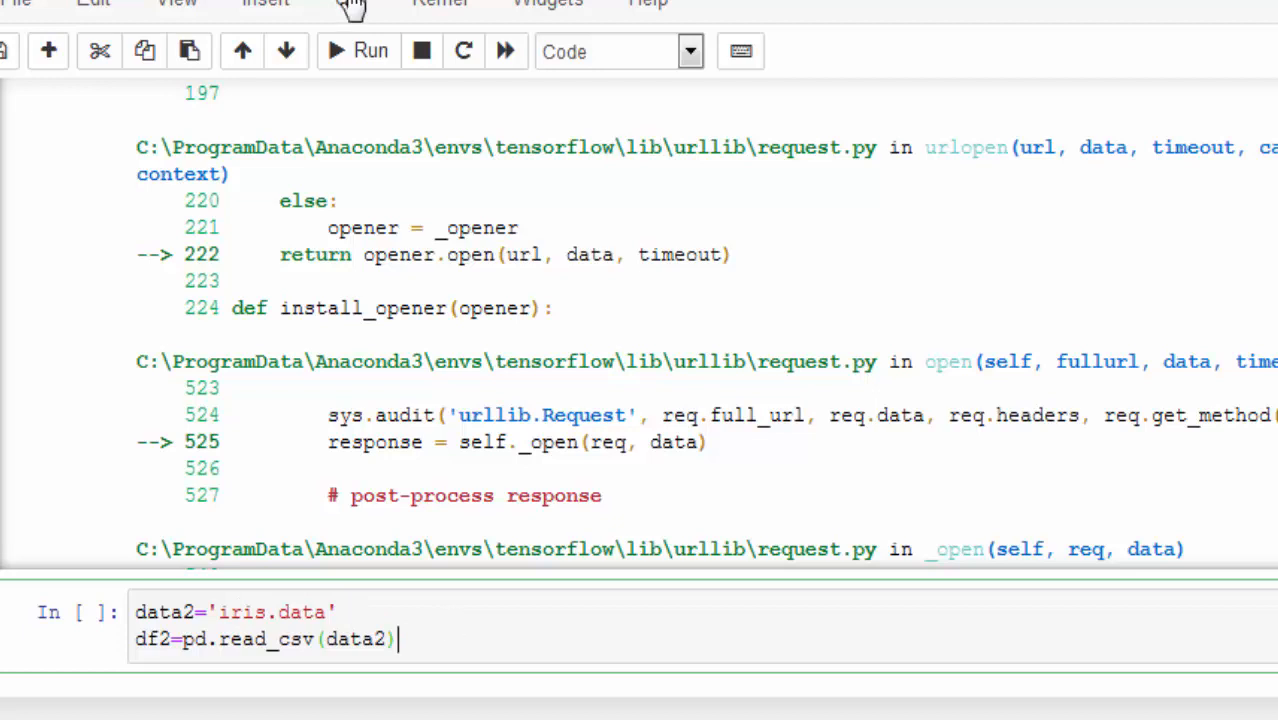
pyautogui.click(358, 51)
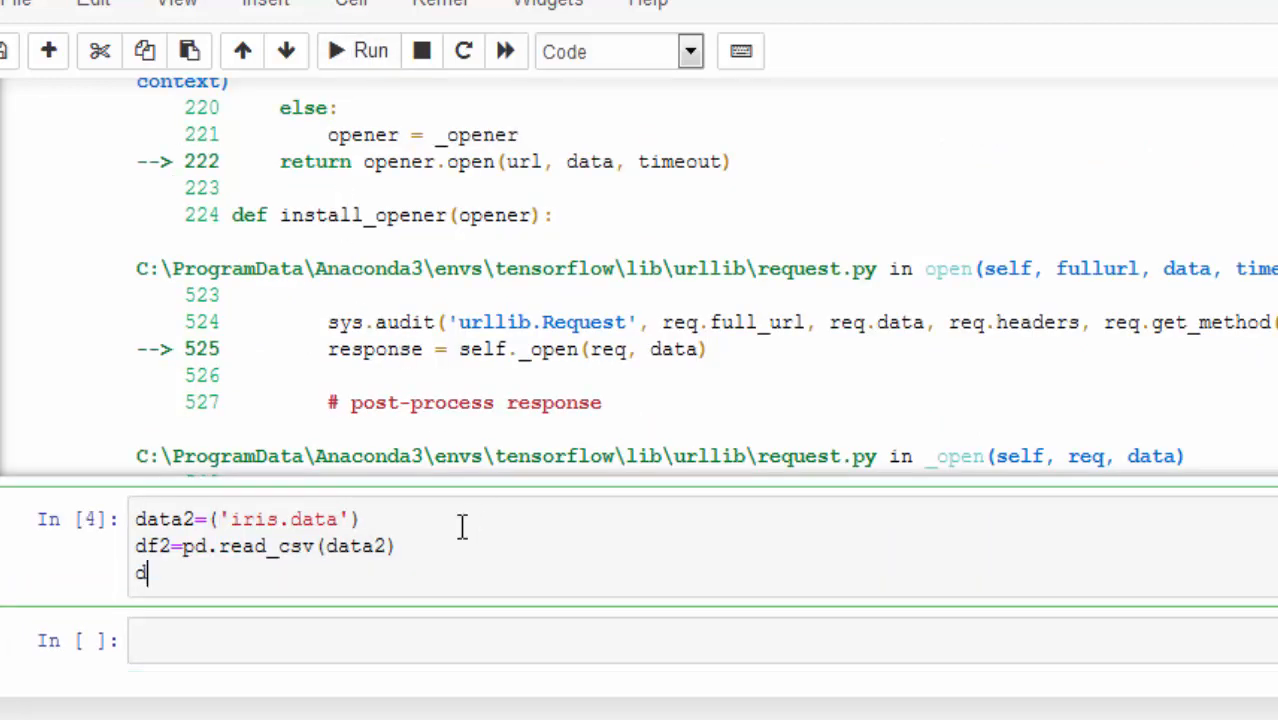
# Step: Change the assignment to data2=('iris.data'), add df2.head() as the last line and run the cell to review the preview
pyautogui.write('f2.head(')
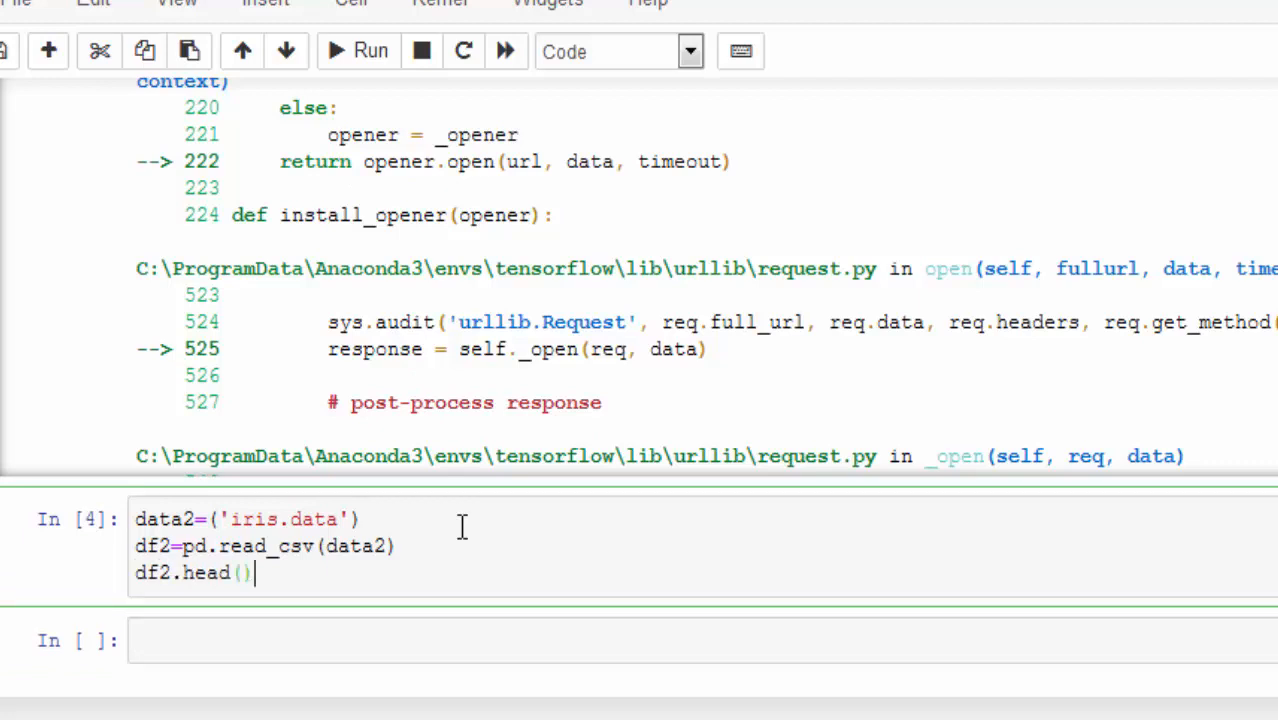
pyautogui.click(345, 50)
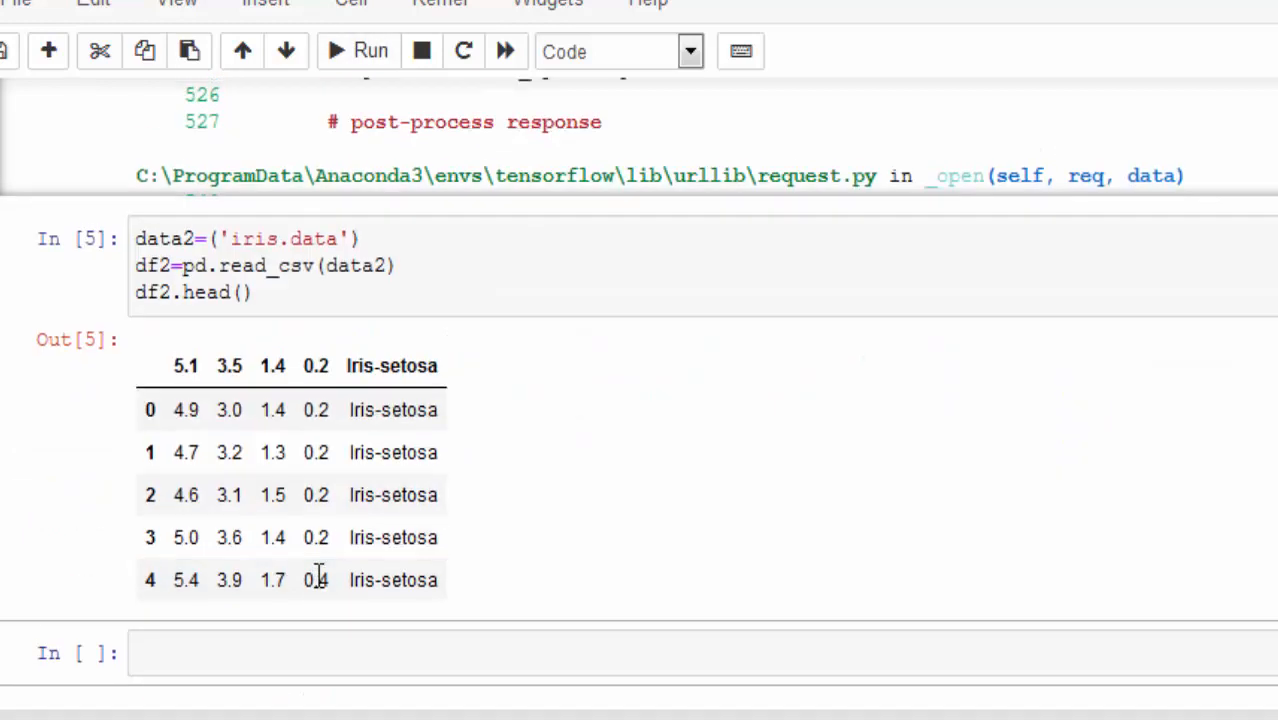
pyautogui.click(350, 226)
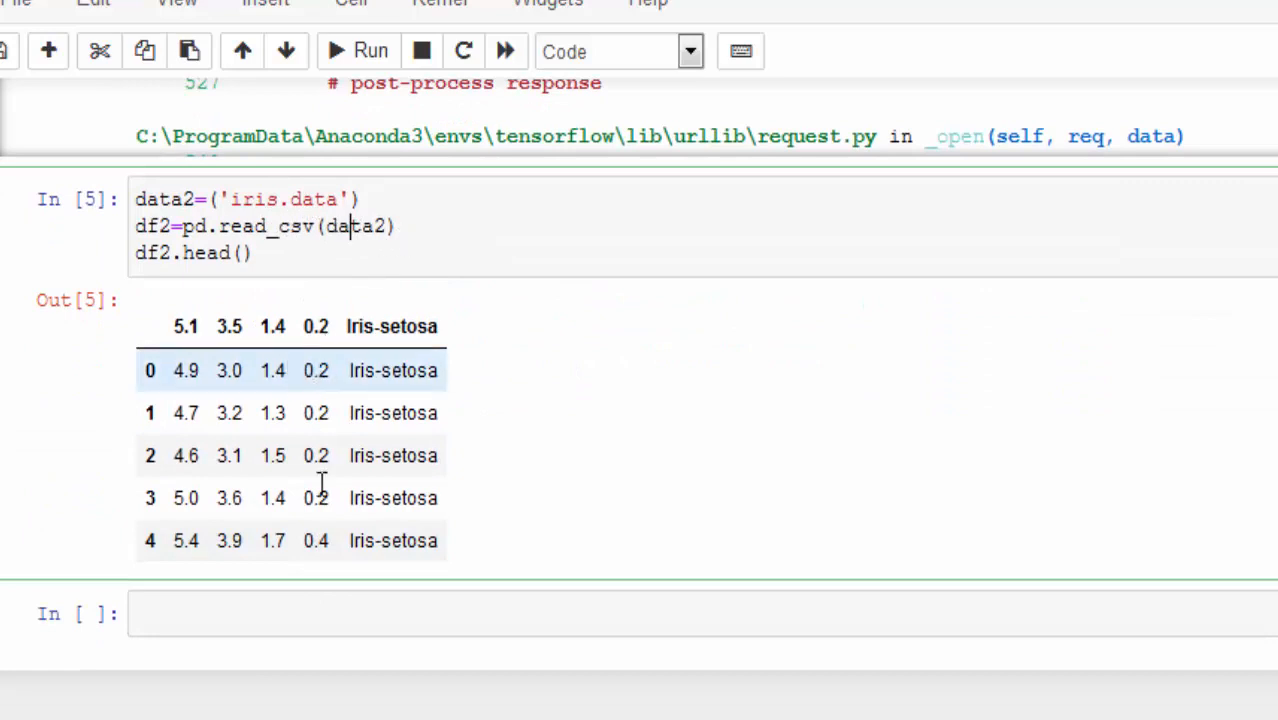
pyautogui.click(271, 263)
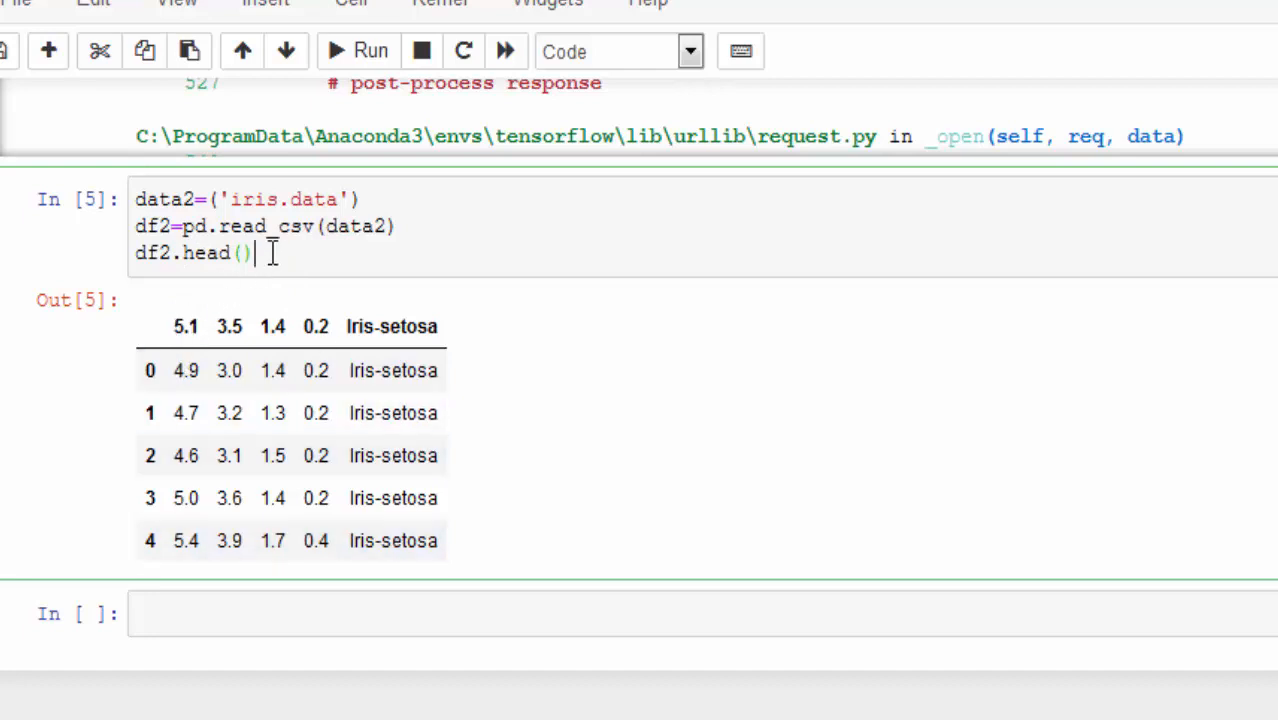
# Step: Delete the df2.head() line from the iris cell and rerun the cell
pyautogui.moveTo(262, 254); pyautogui.dragTo(128, 262)
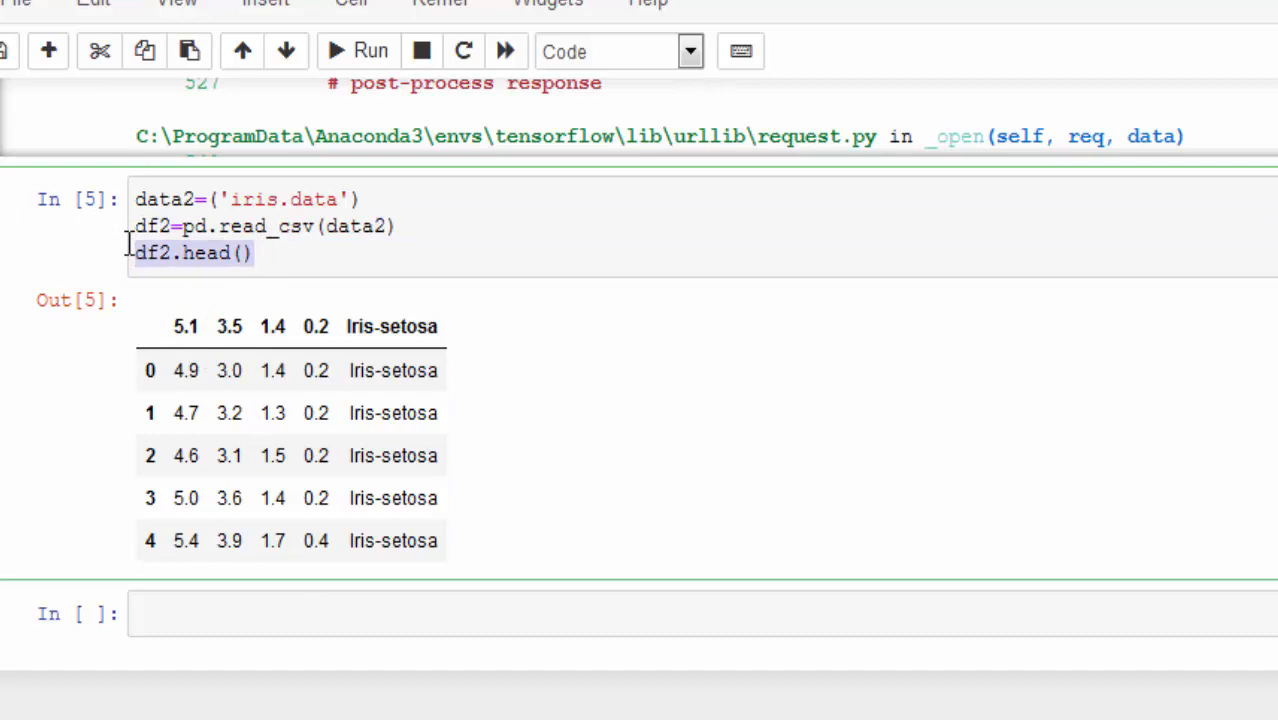
pyautogui.press('BackSpace')
pyautogui.click(352, 58)
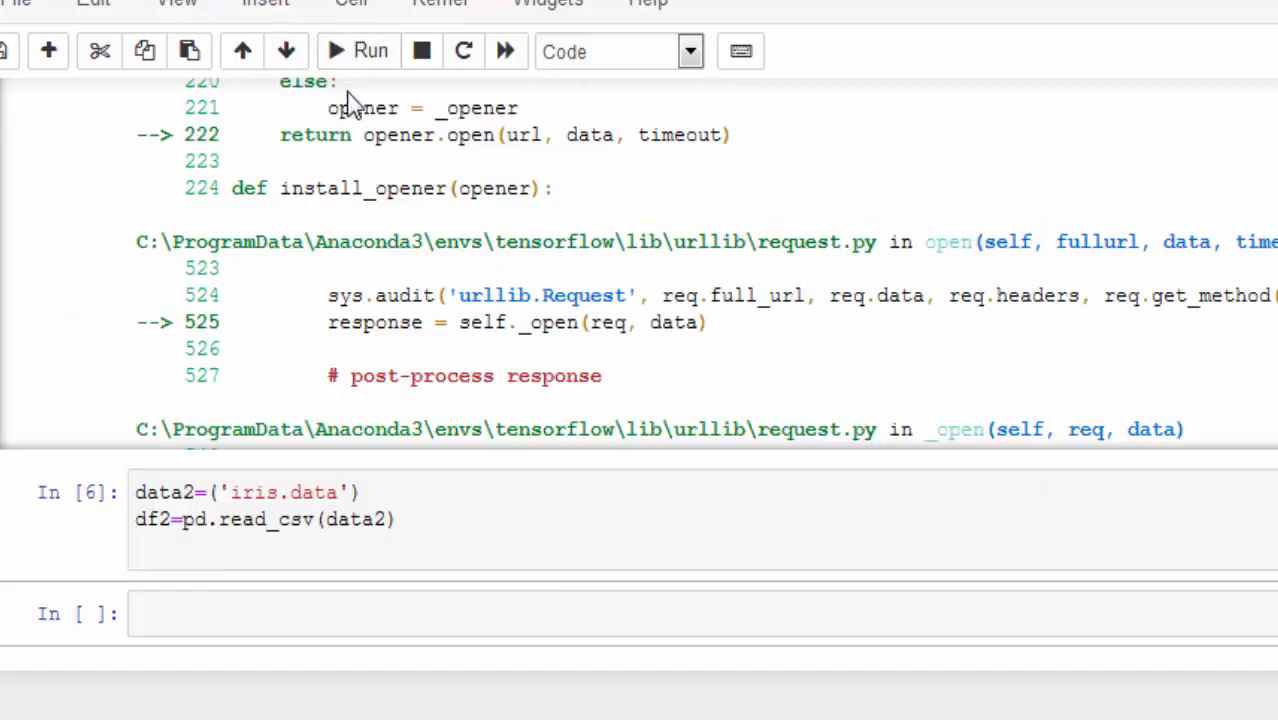
# Step: Put df2.head() back as the last line of the iris cell and run it again
pyautogui.click(315, 556)
pyautogui.write('df2')
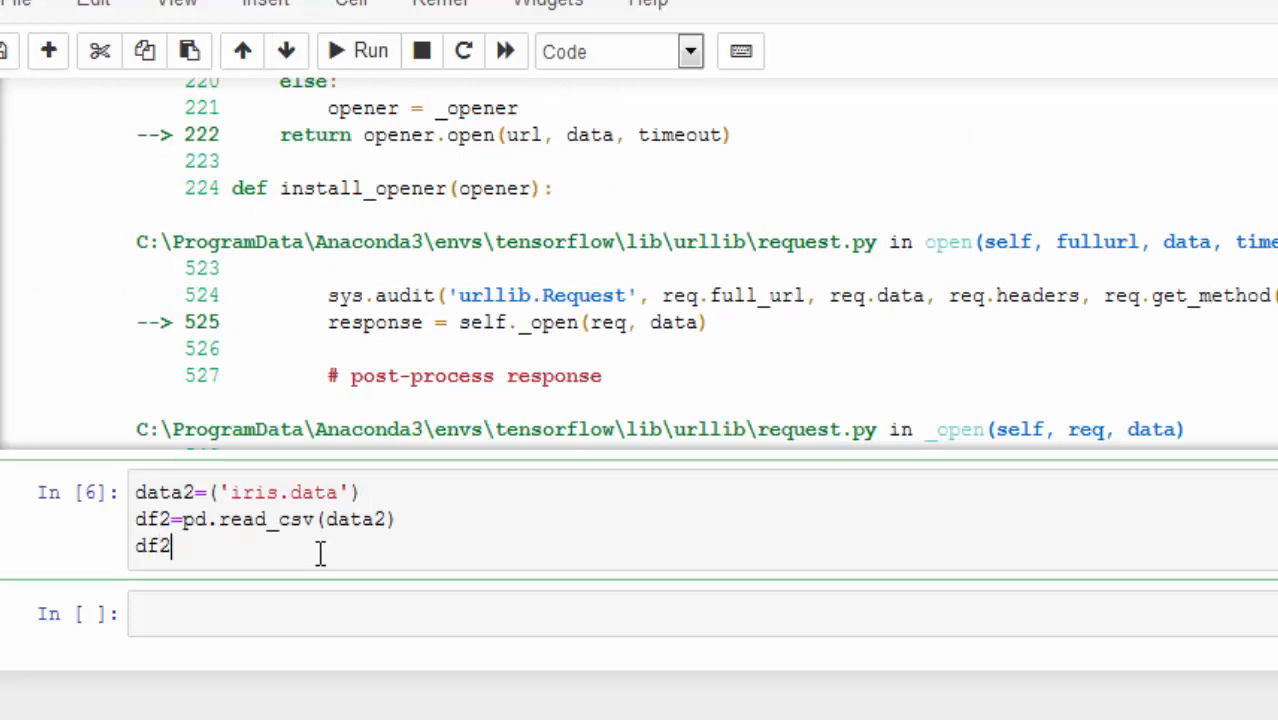
pyautogui.write('.head(')
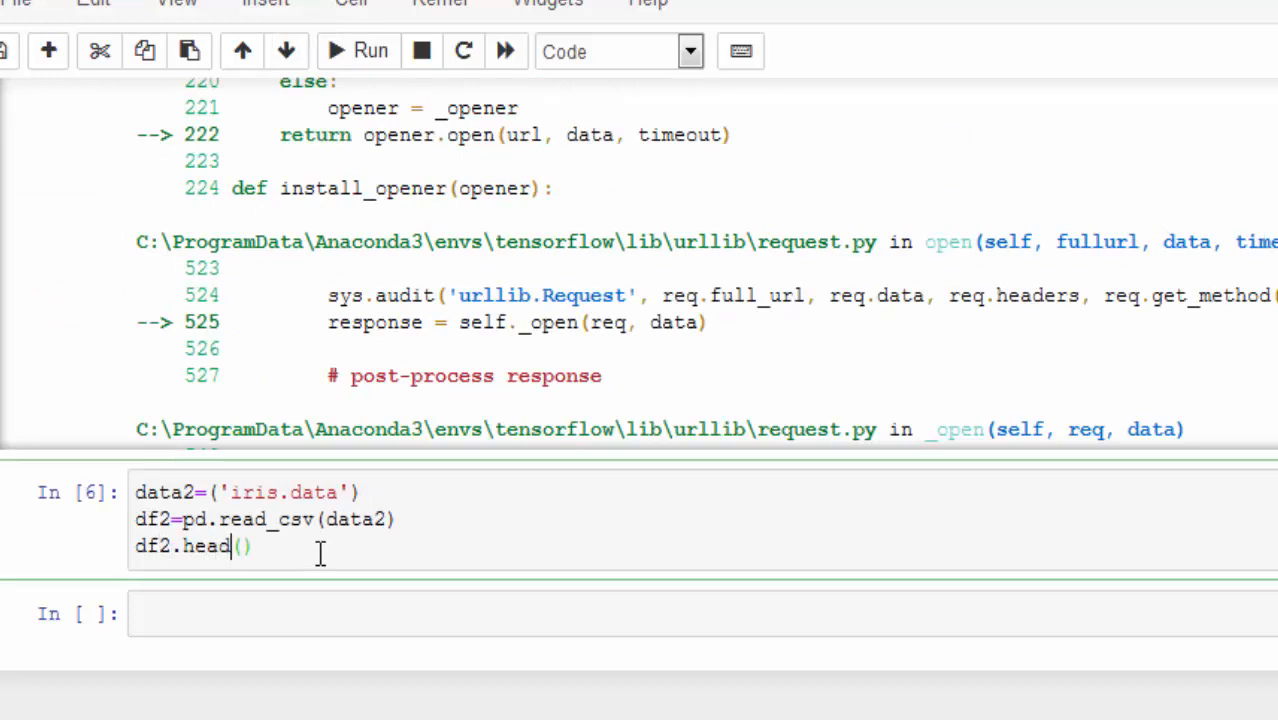
pyautogui.click(364, 60)
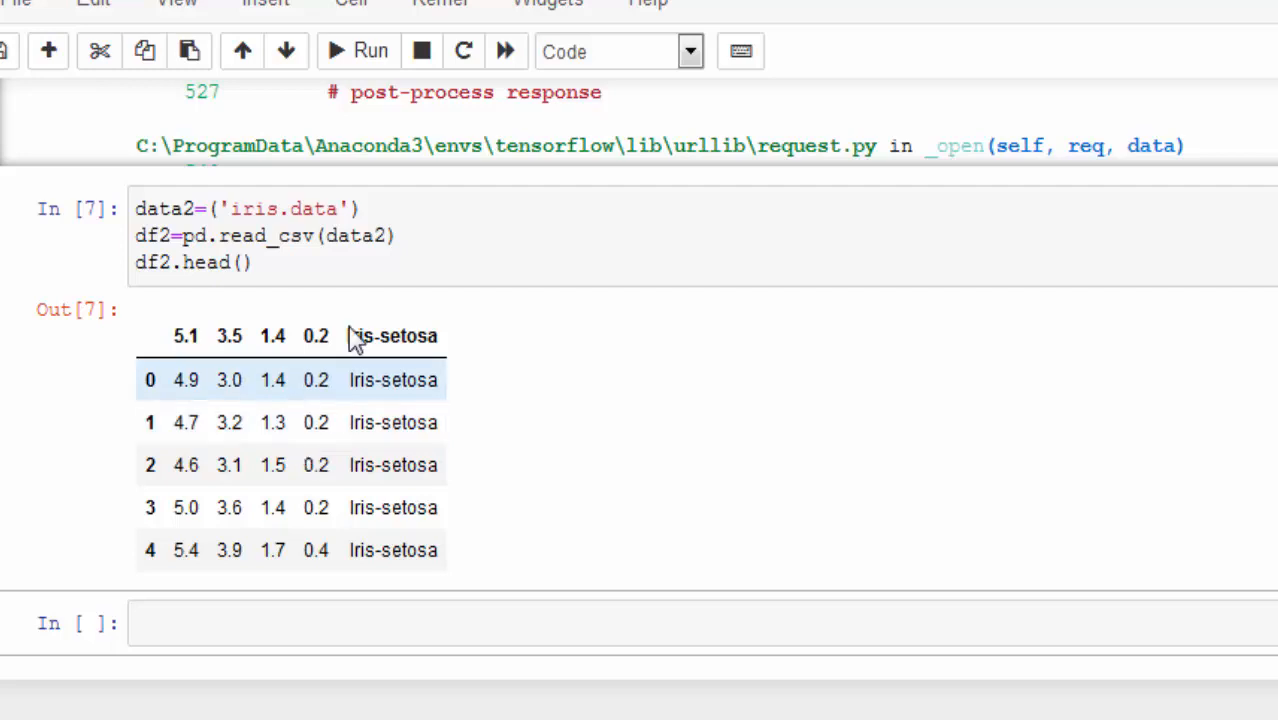
# Step: Begin the empty cell below the iris output with data3=('Hepatitis.data')
pyautogui.click(186, 205)
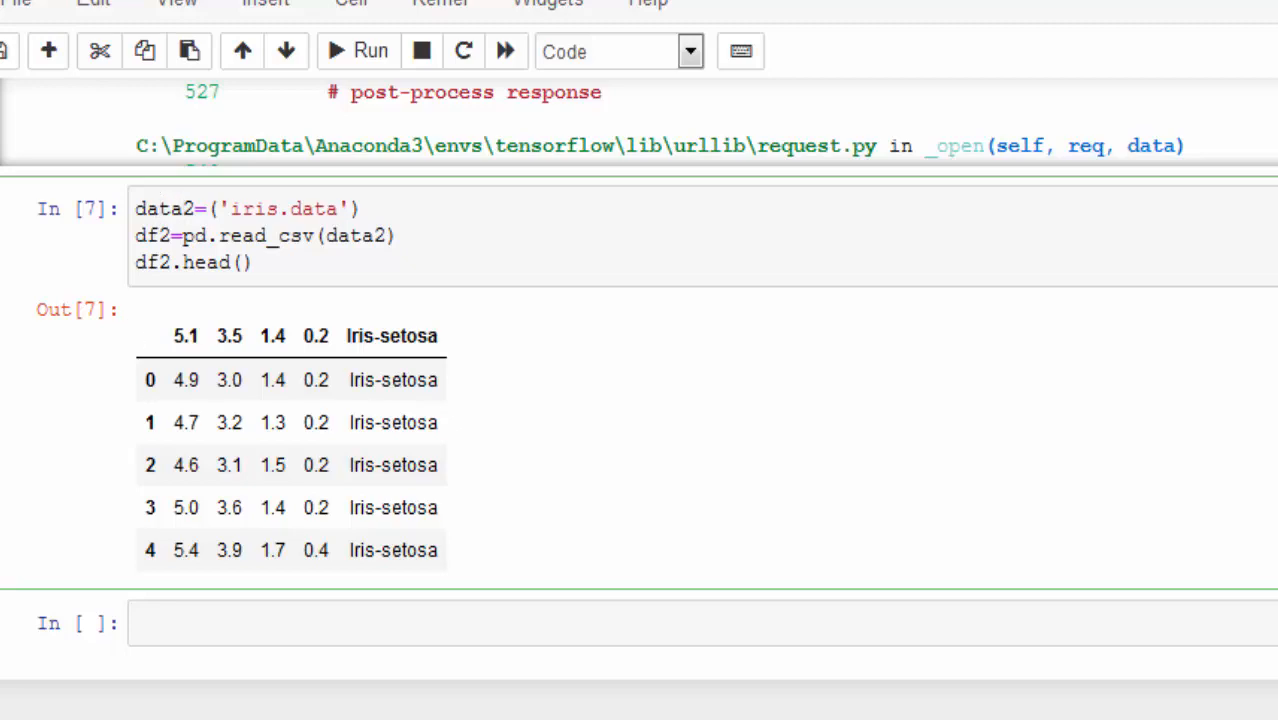
pyautogui.scroll(6, 640, 400)
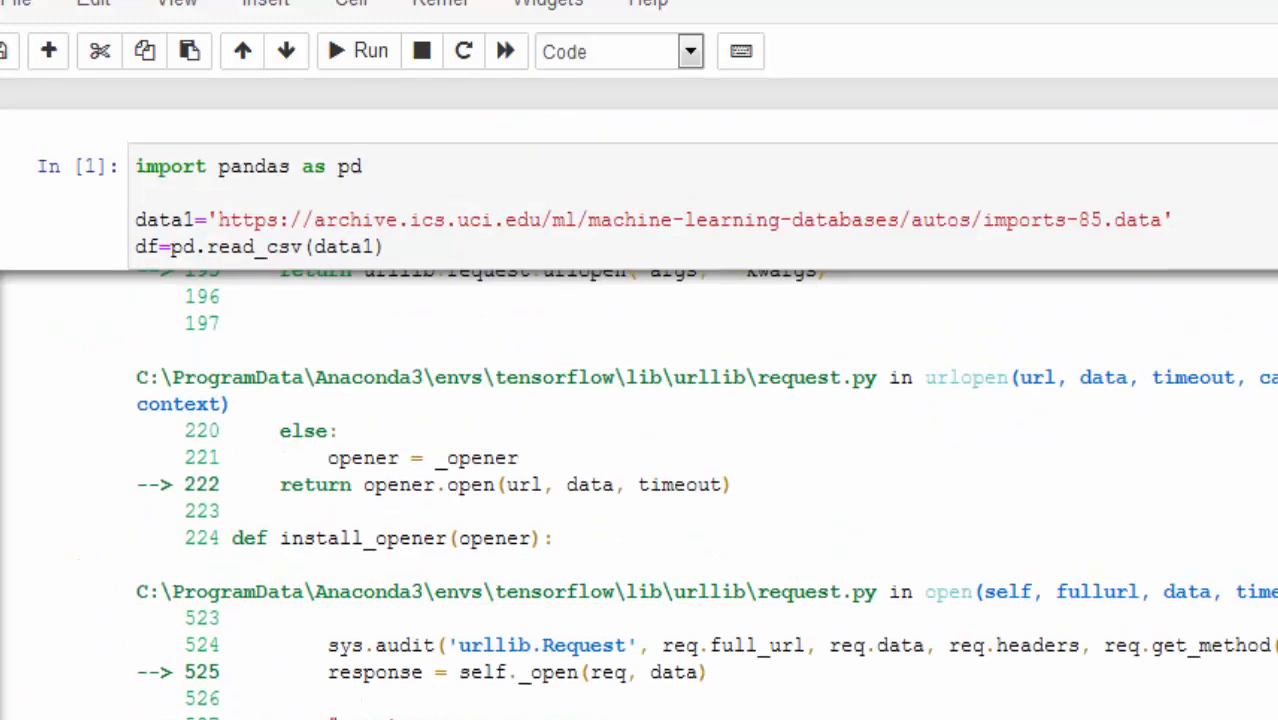
pyautogui.scroll(-6, 640, 400)
pyautogui.scroll(-4, 639, 400)
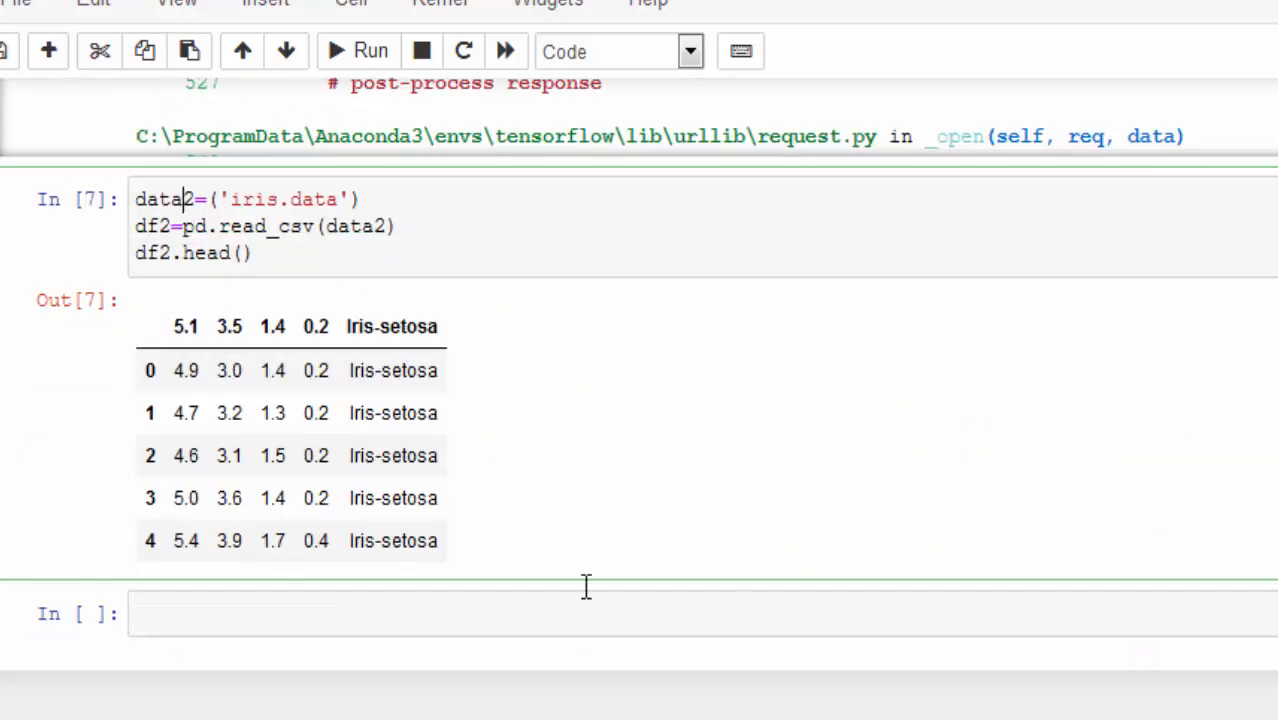
pyautogui.click(326, 625)
pyautogui.write('data3=')
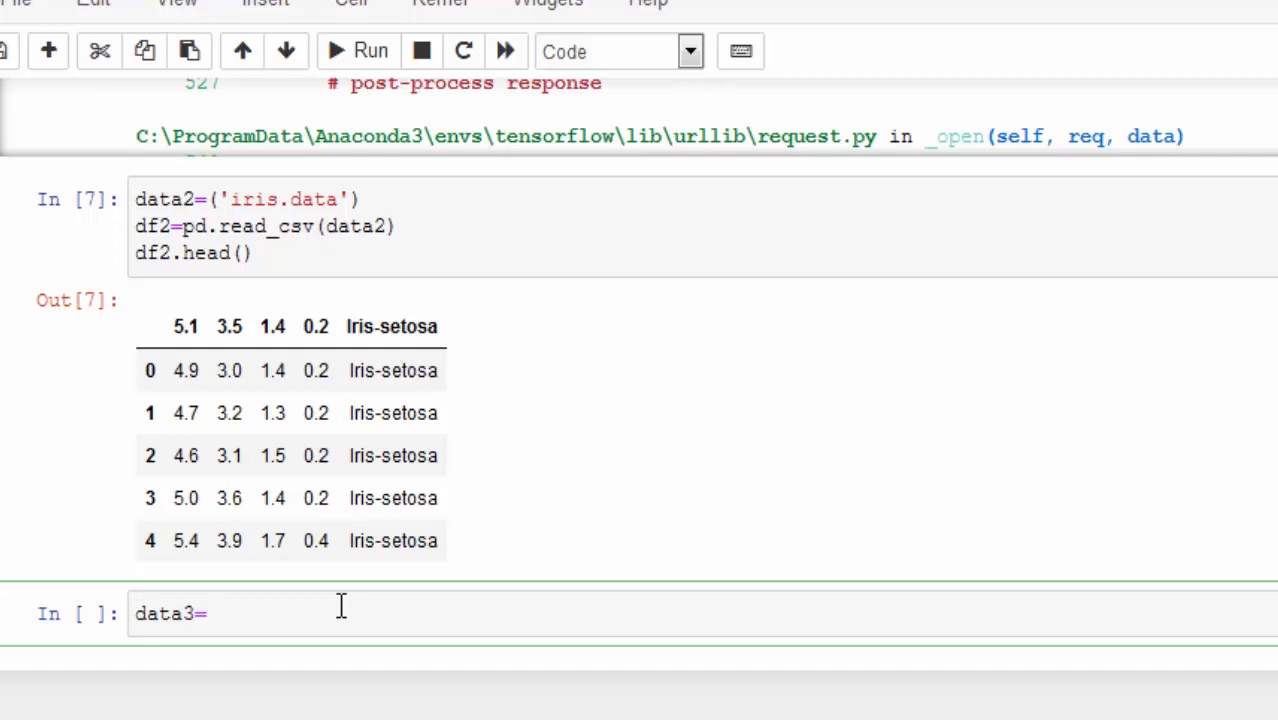
pyautogui.write('(')
pyautogui.write("'")
pyautogui.write('Hepatituis')
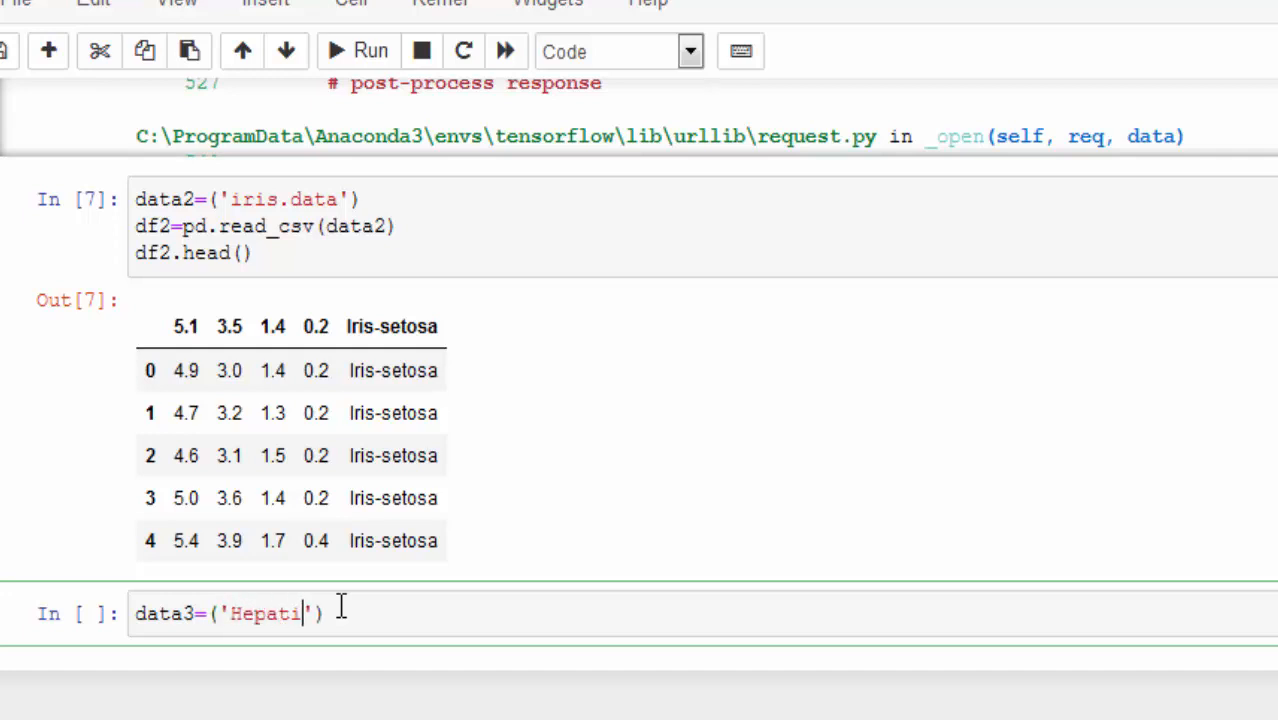
pyautogui.press('BackSpace')
pyautogui.press('BackSpace')
pyautogui.press('BackSpace')
pyautogui.write('is.data')
pyautogui.press('End')
pyautogui.press('Return')
# Step: Add the line df3=pd.read_csv(data3) below the data3 assignment
pyautogui.write('df3=pd.read')
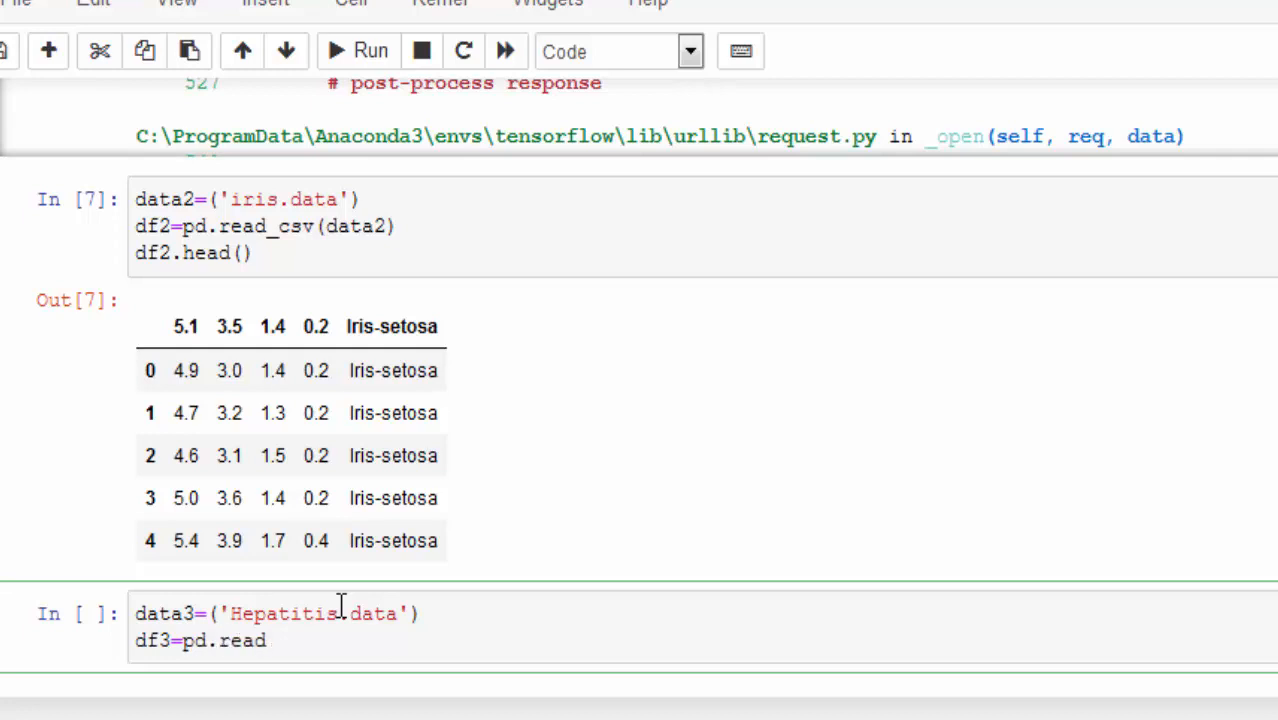
pyautogui.write('_csv()')
pyautogui.press('Left')
pyautogui.write('data3')
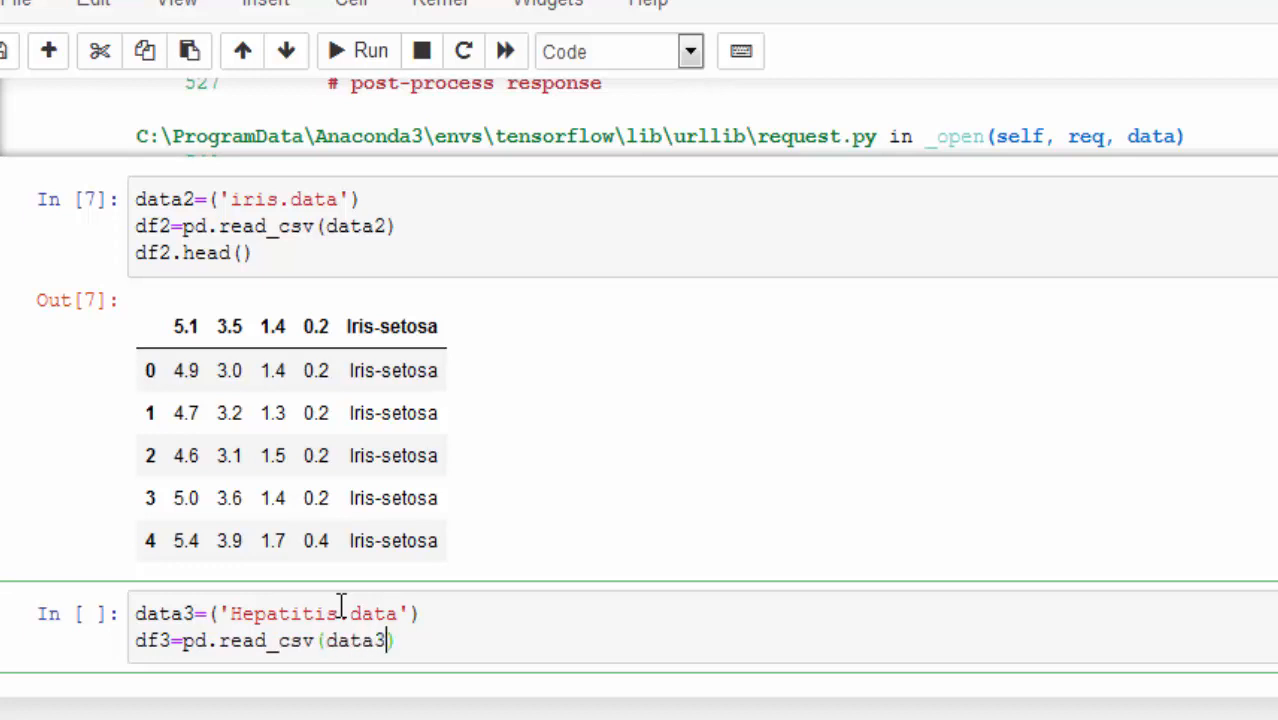
# Step: Run the Hepatitis cell and add df.head(df3) as its last line
pyautogui.click(348, 52)
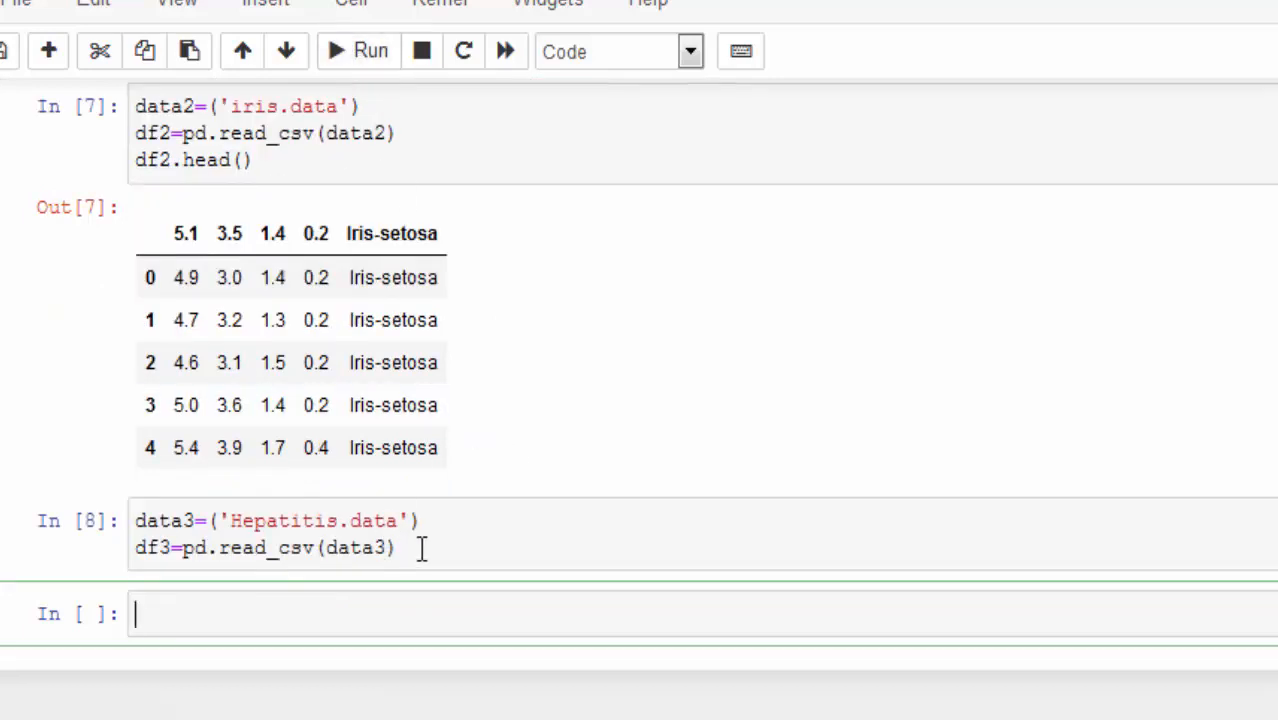
pyautogui.click(419, 545)
pyautogui.press('Return')
pyautogui.write('df')
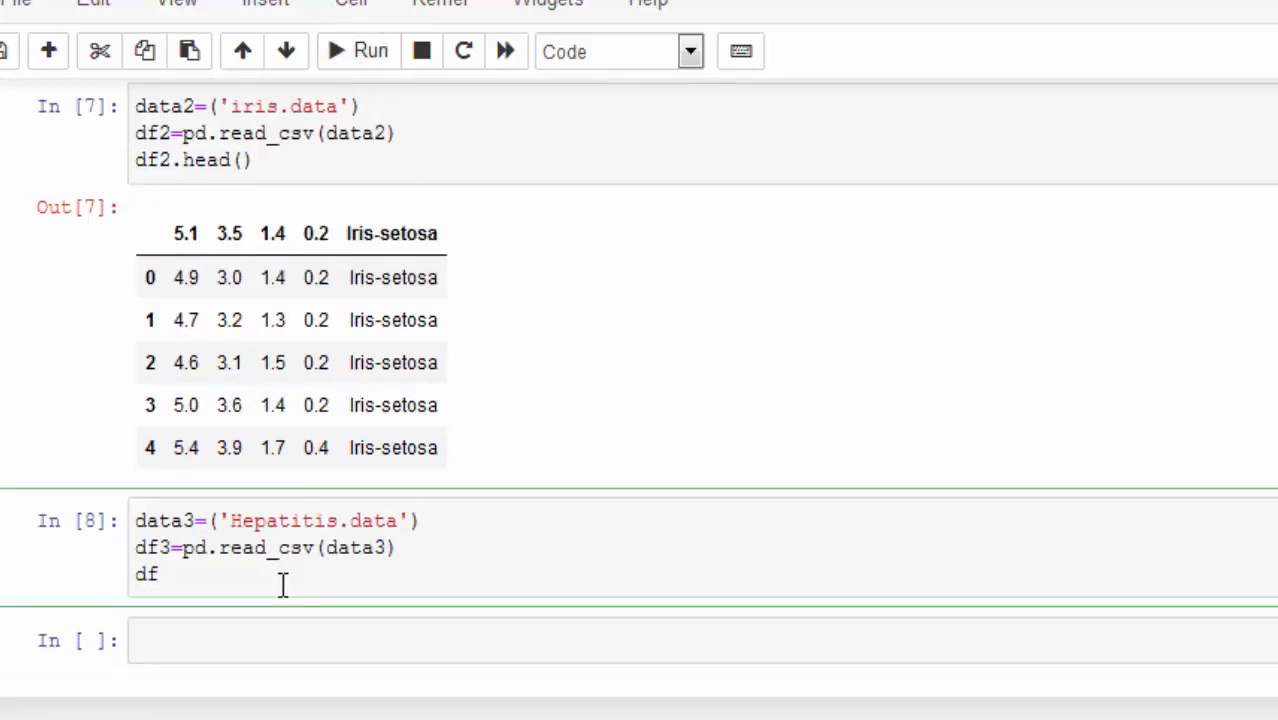
pyautogui.write('.head()')
pyautogui.press('Left')
pyautogui.write('data3')
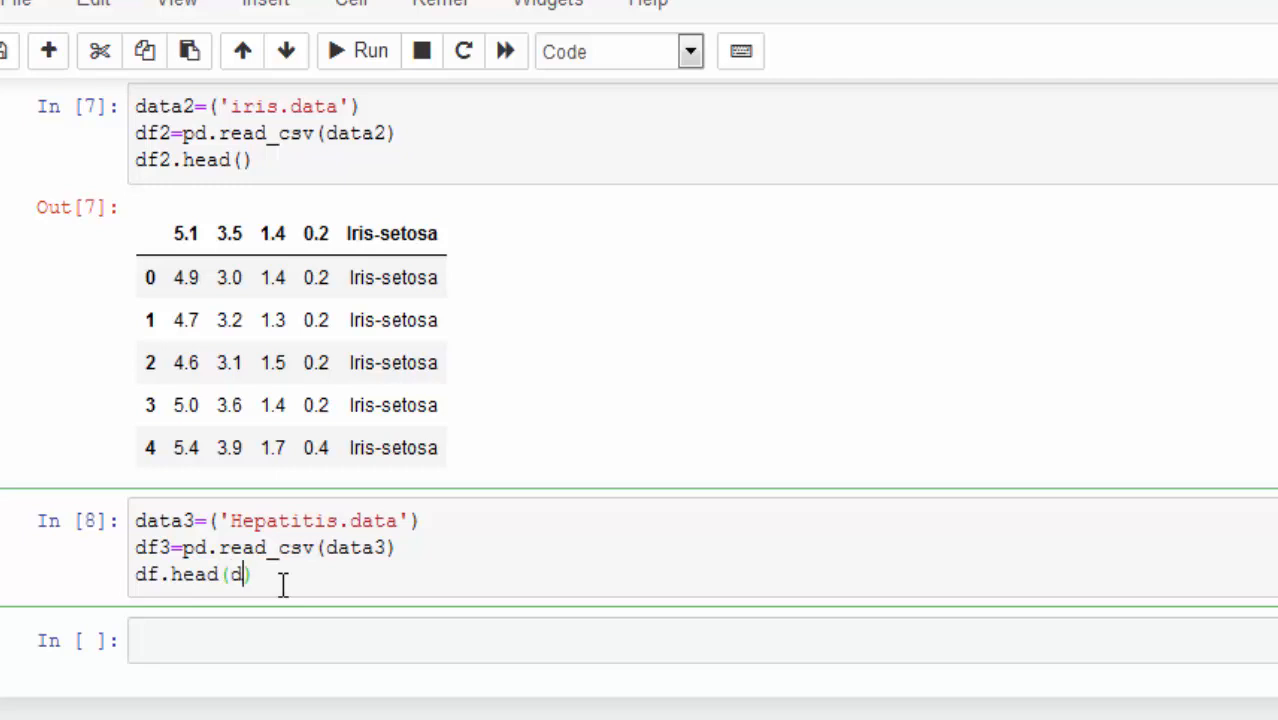
pyautogui.press('BackSpace')
pyautogui.press('BackSpace')
pyautogui.press('BackSpace')
pyautogui.press('BackSpace')
pyautogui.write('f3')
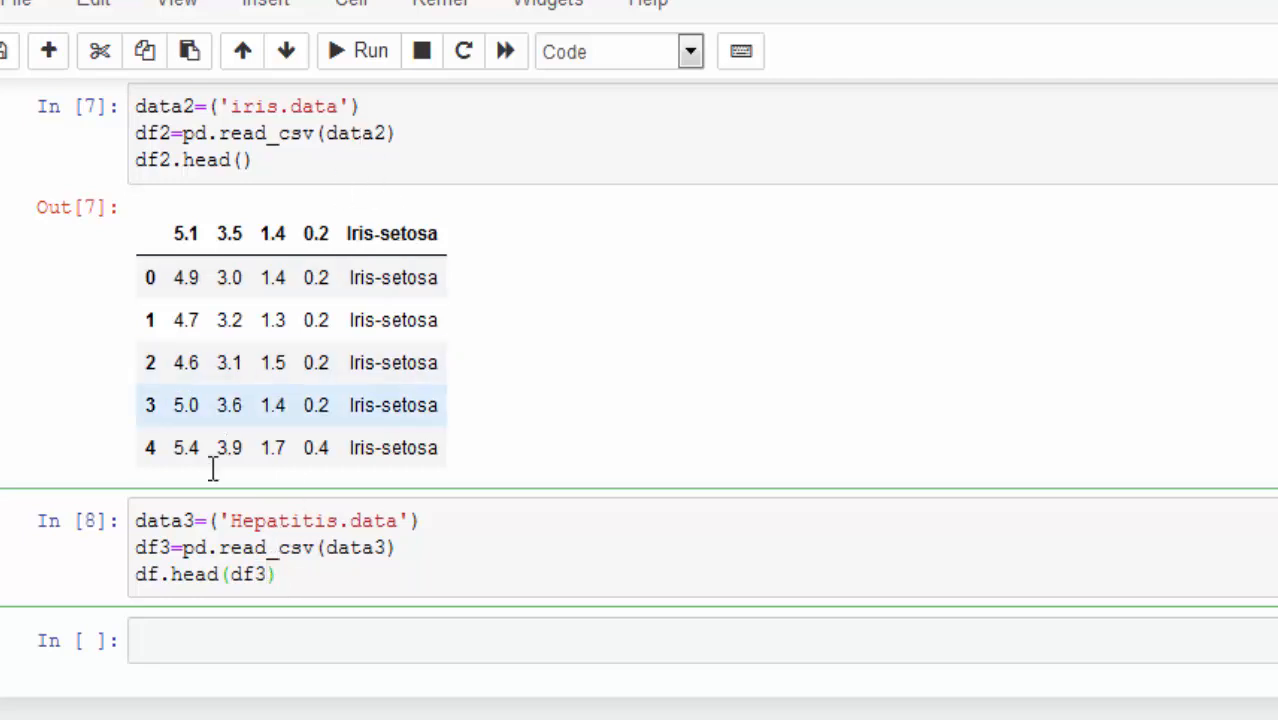
# Step: Correct the last line of the Hepatitis cell to df3.head() and rerun the cell
pyautogui.click(160, 573)
pyautogui.press('Delete')
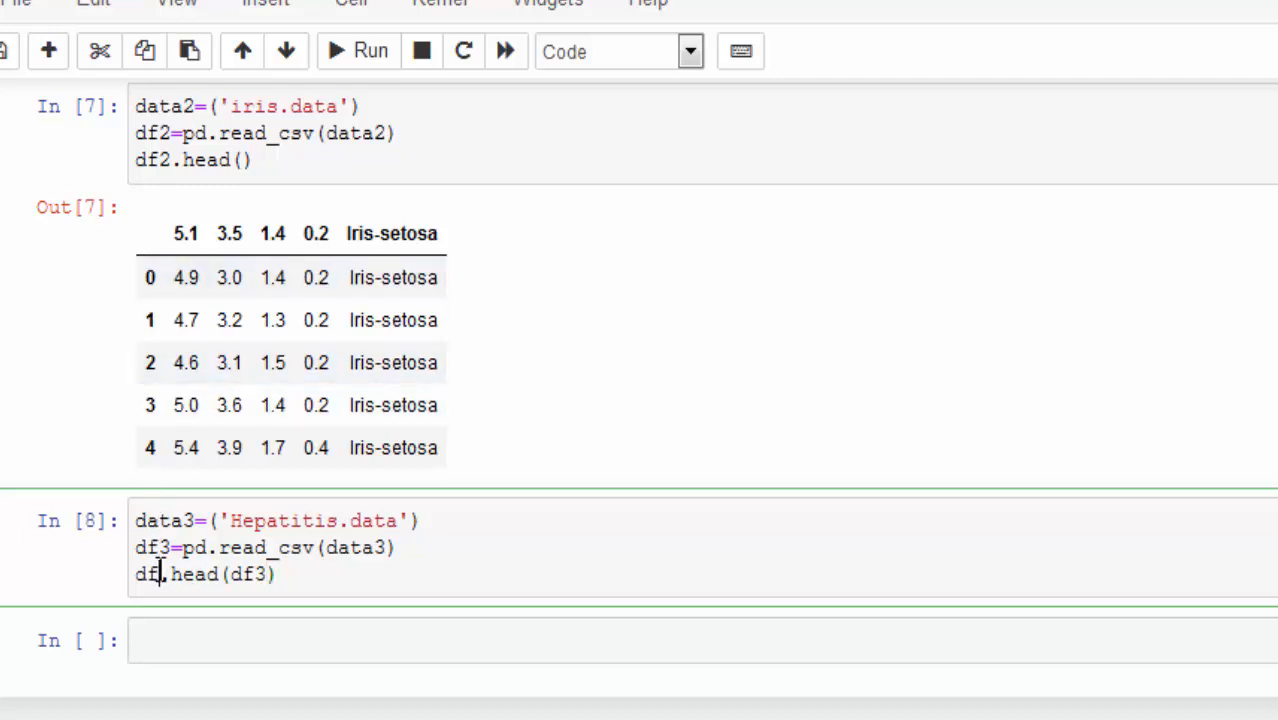
pyautogui.doubleClick(257, 585)
pyautogui.press('Delete')
pyautogui.write('3')
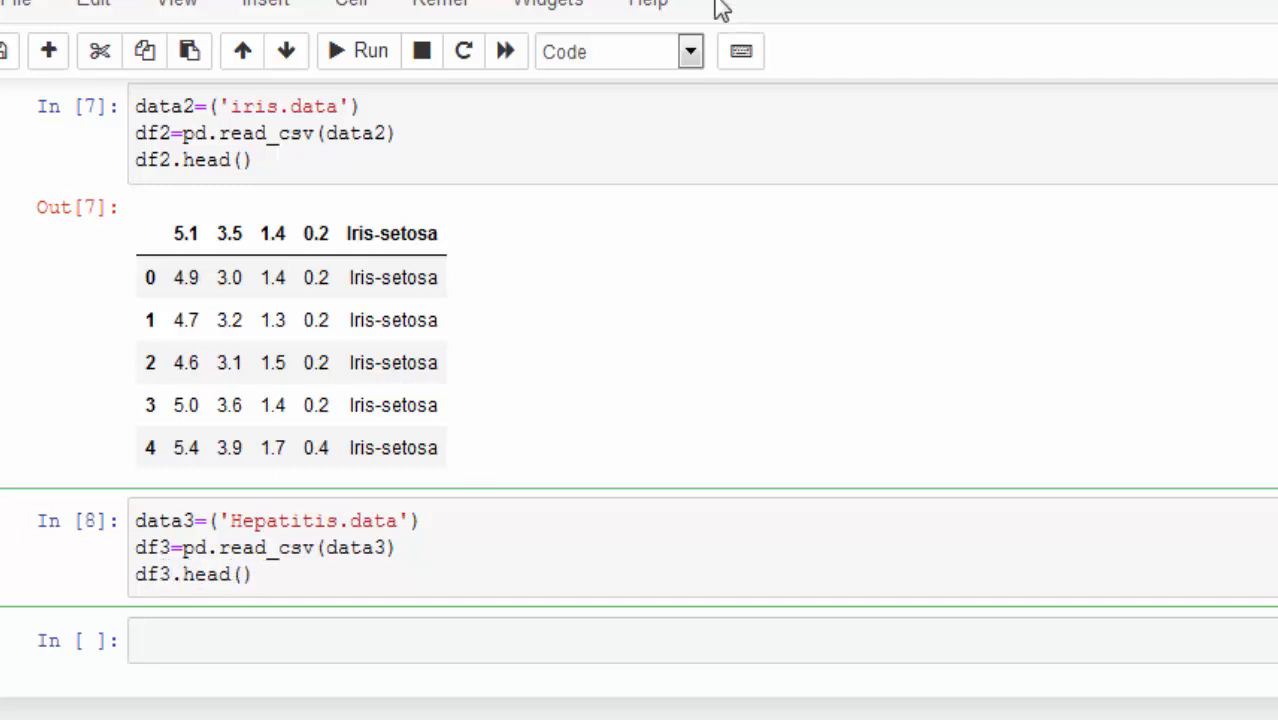
pyautogui.click(362, 55)
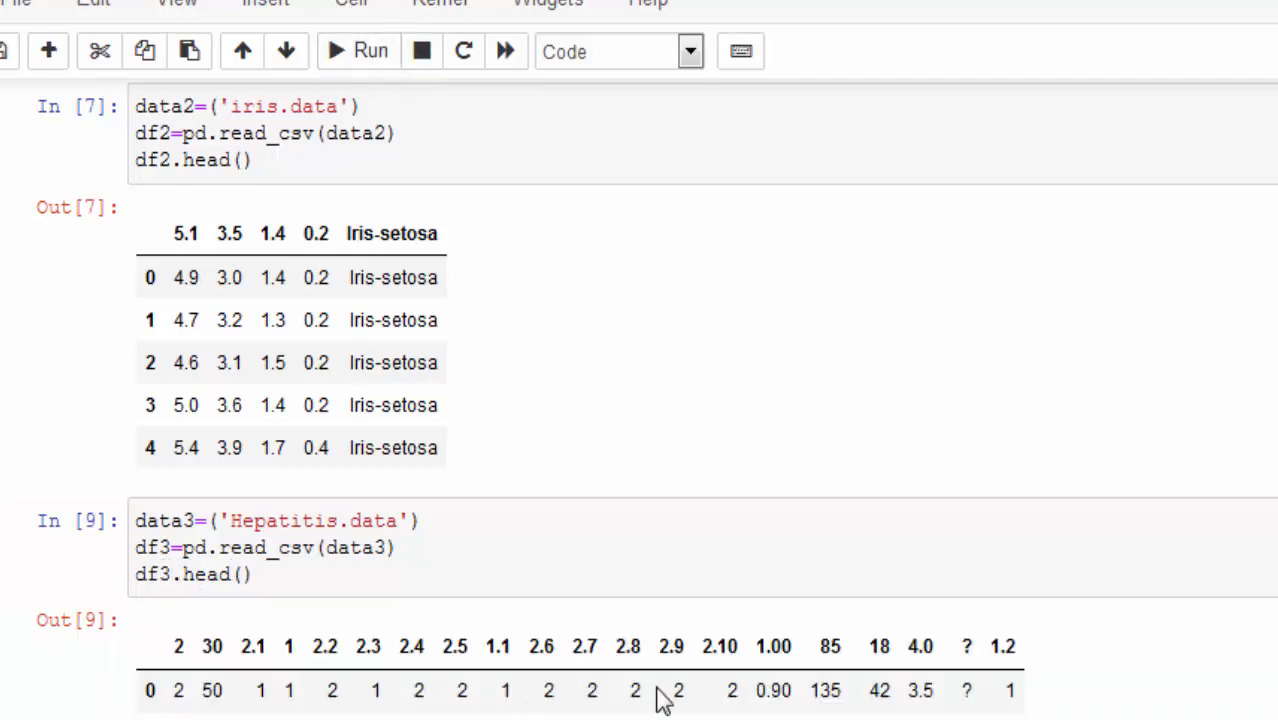
# Step: Enter df3.to_csv() in the empty cell below the Hepatitis output
pyautogui.scroll(-3, 600, 660)
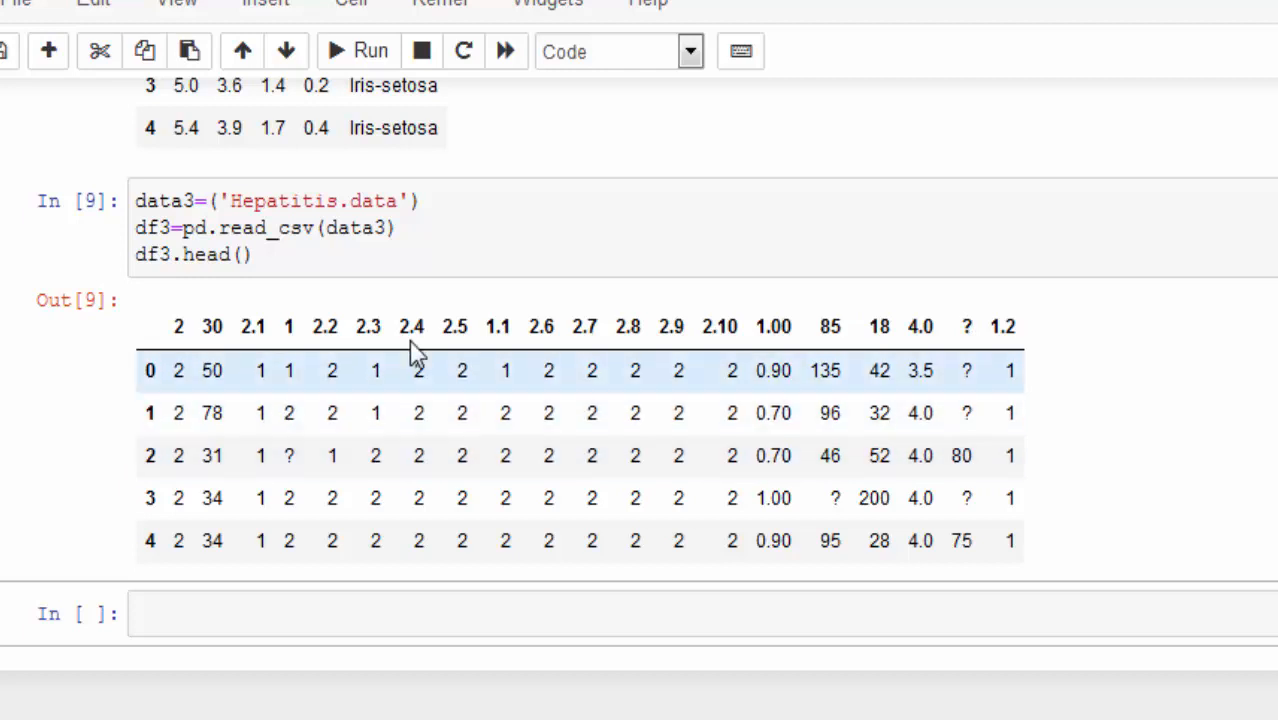
pyautogui.scroll(3, 434, 330)
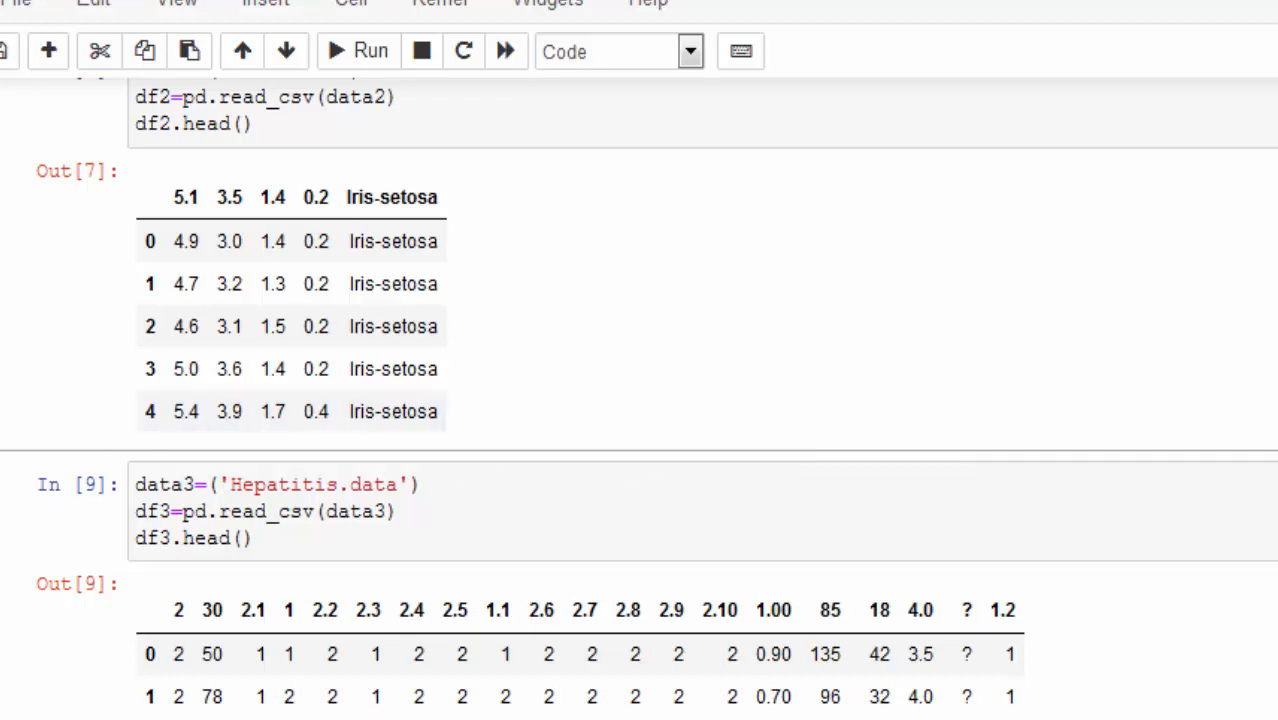
pyautogui.scroll(-3, 397, 716)
pyautogui.click(314, 622)
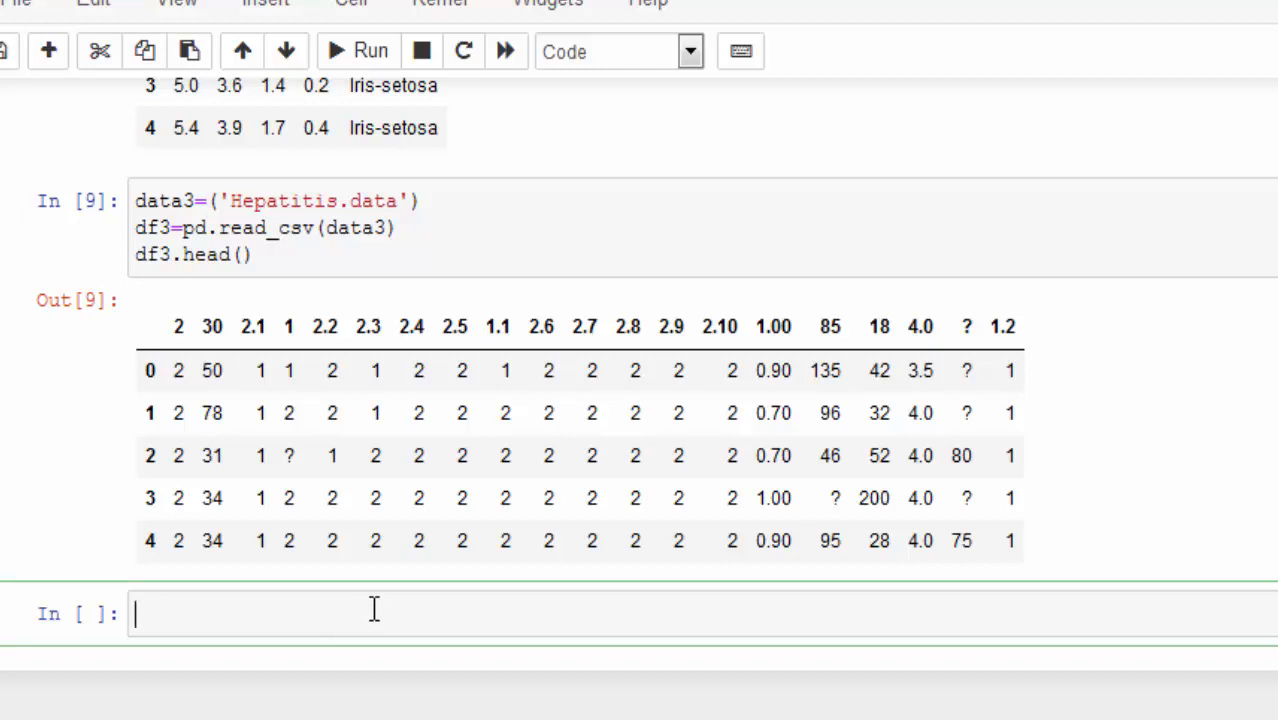
pyautogui.click(150, 228)
pyautogui.click(180, 600)
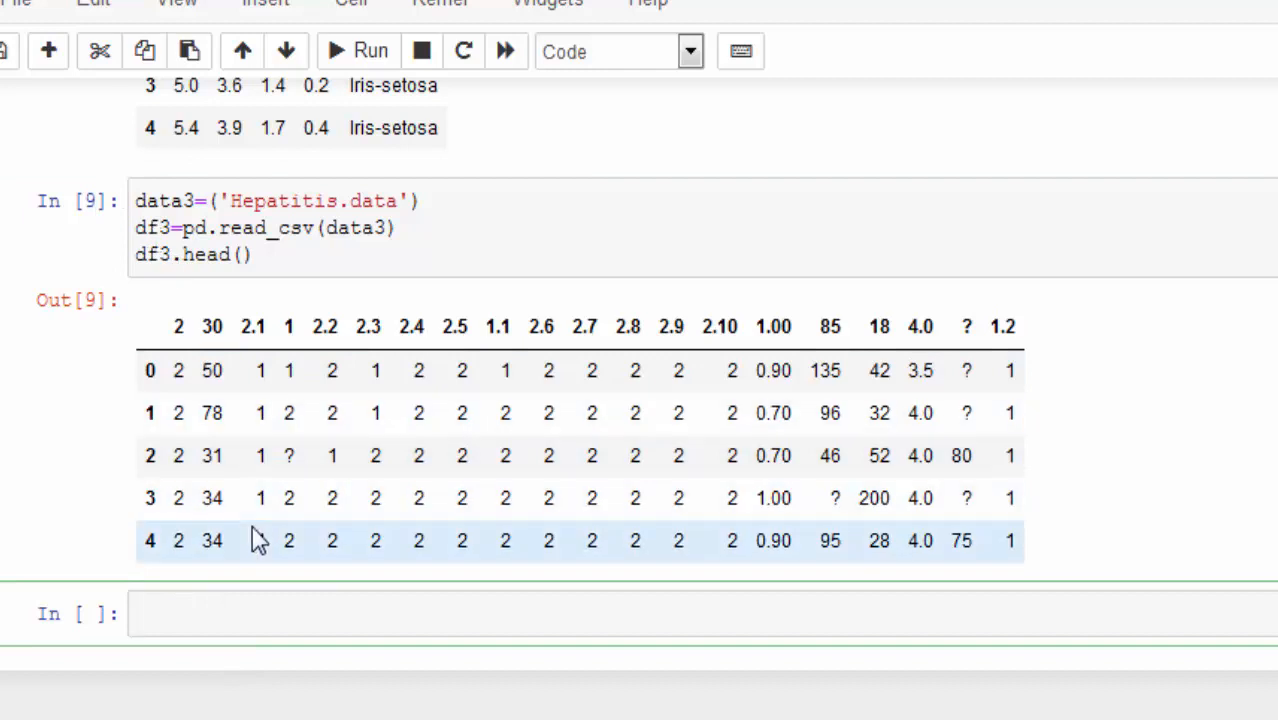
pyautogui.write('df3.to_csv()')
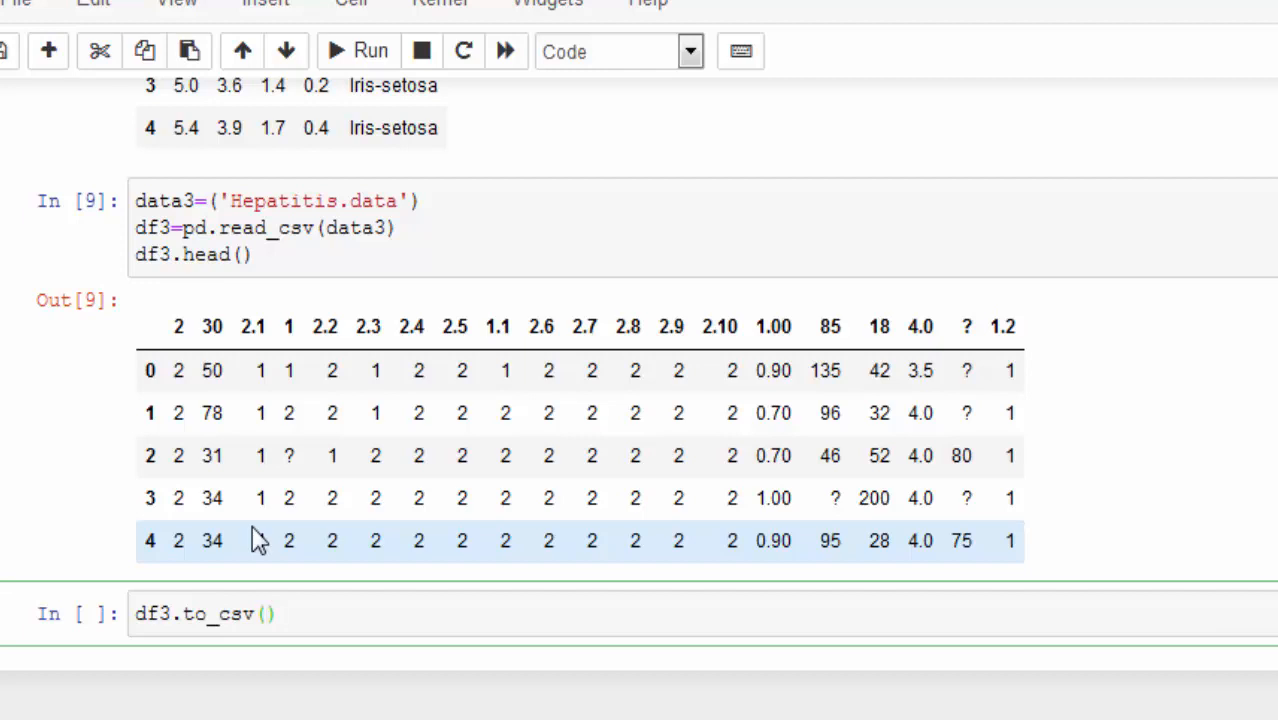
pyautogui.write("'hepati")
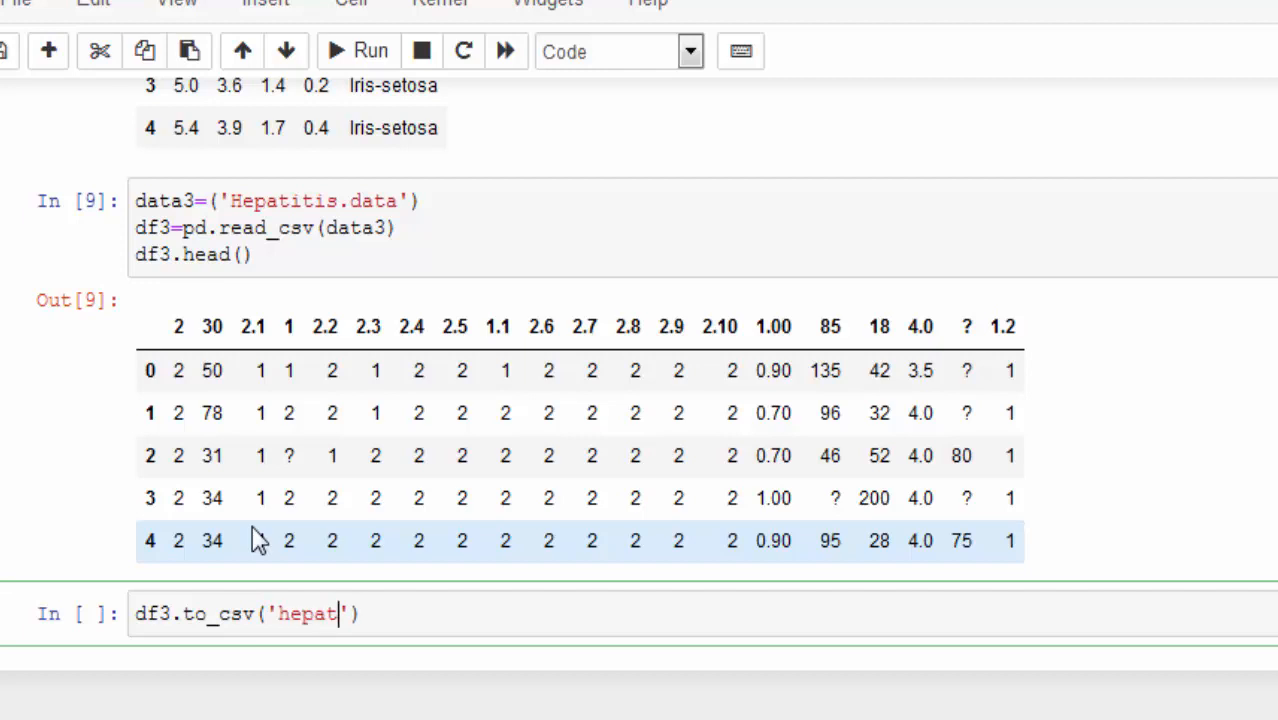
pyautogui.write('t')
pyautogui.write('is')
pyautogui.write('.cs')
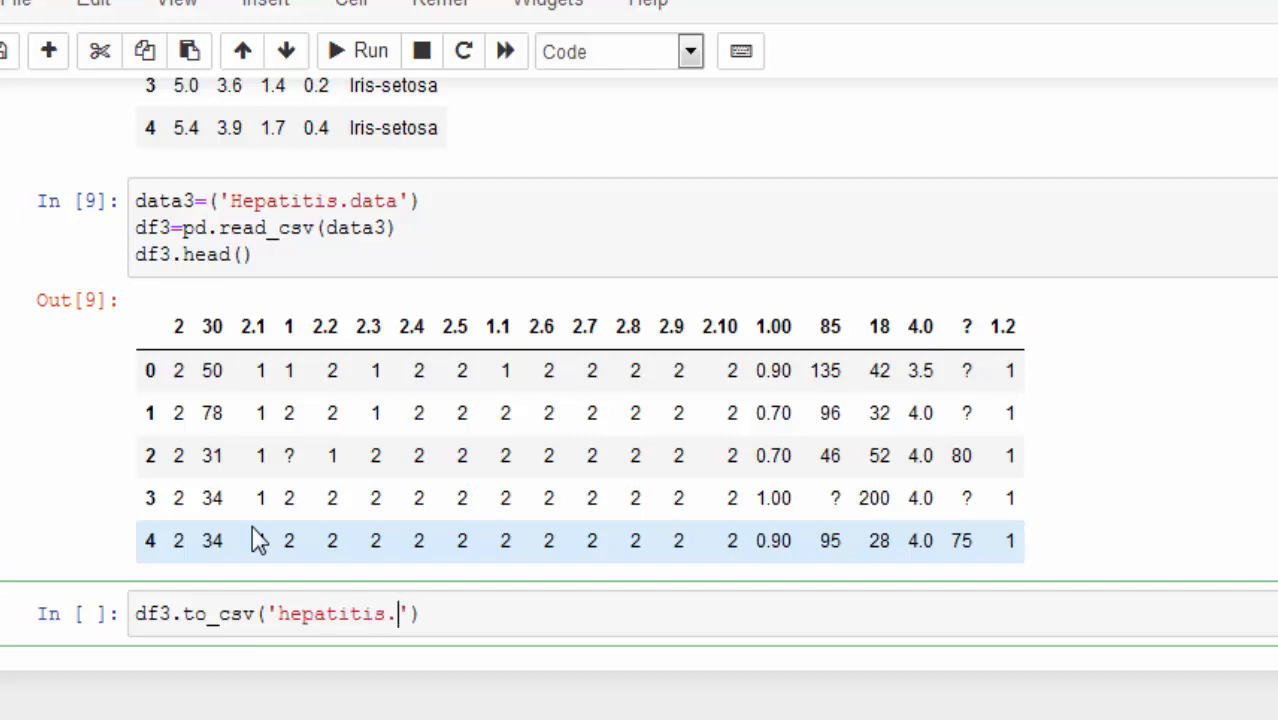
pyautogui.write("v',indek")
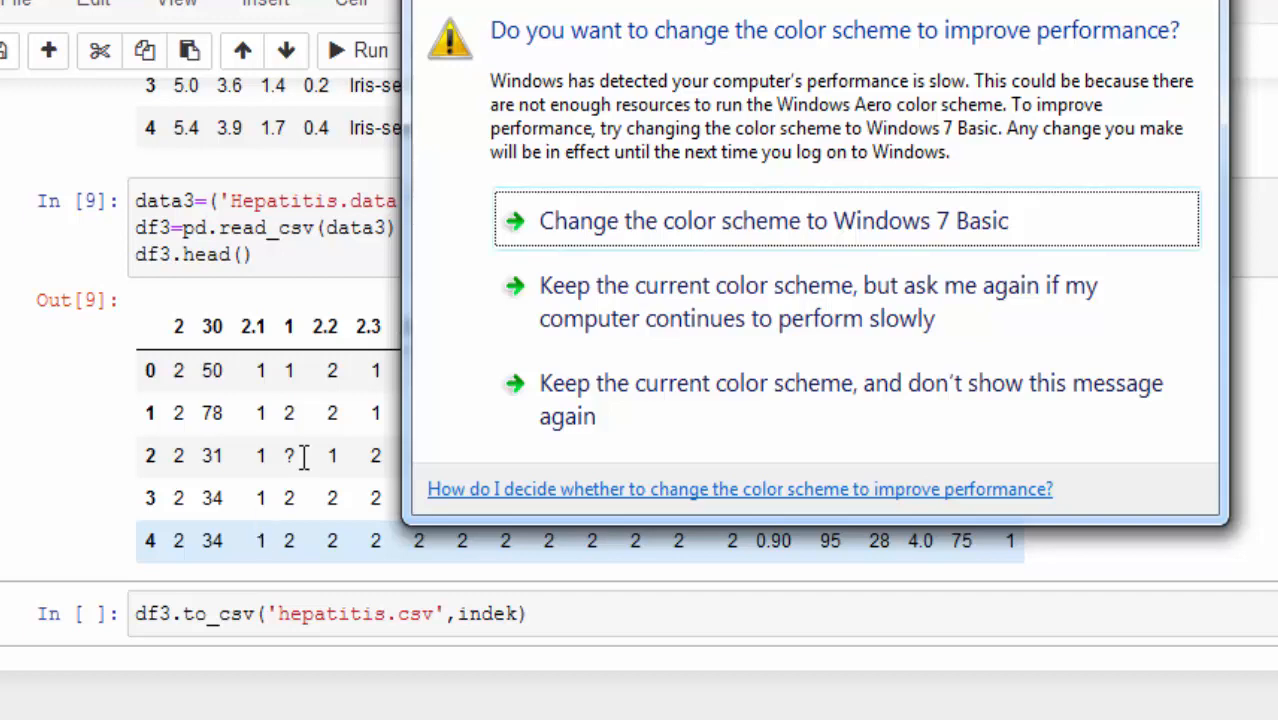
# Step: Add the argument indeks=False to the df3.to_csv call, keep the current Windows color scheme when asked, and run the cell
pyautogui.click(510, 310)
pyautogui.write('s')
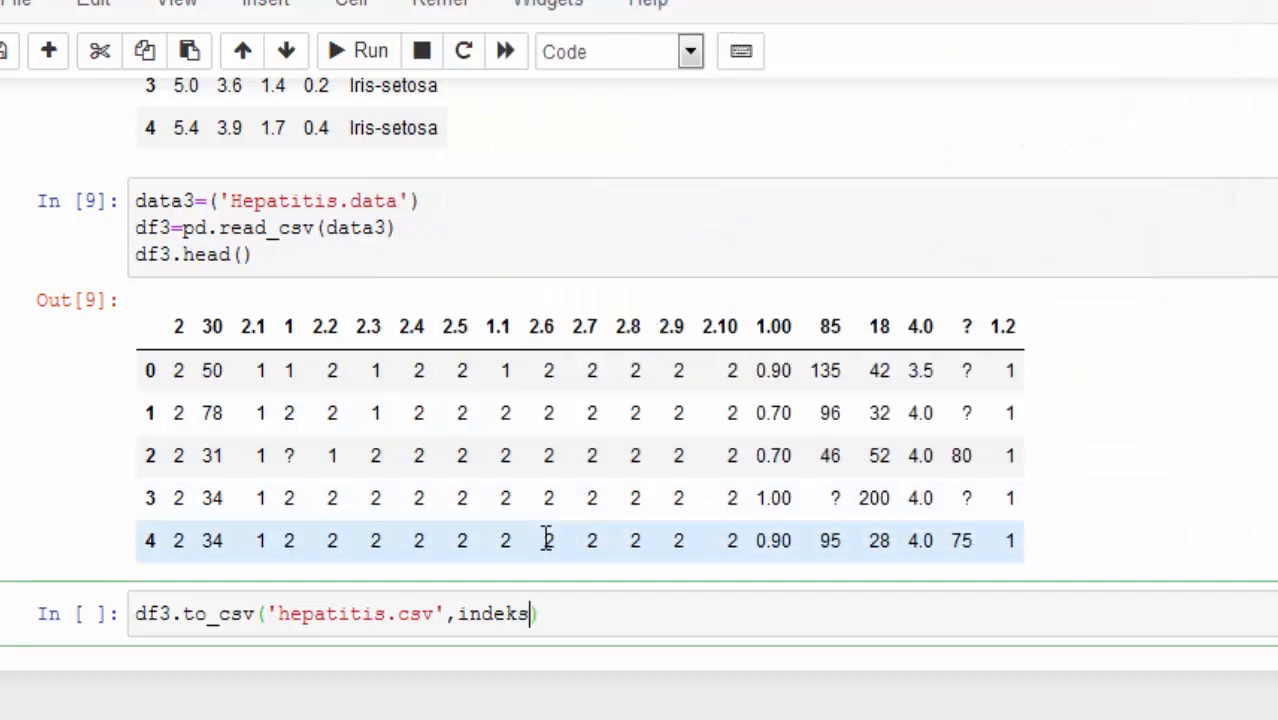
pyautogui.write('=False')
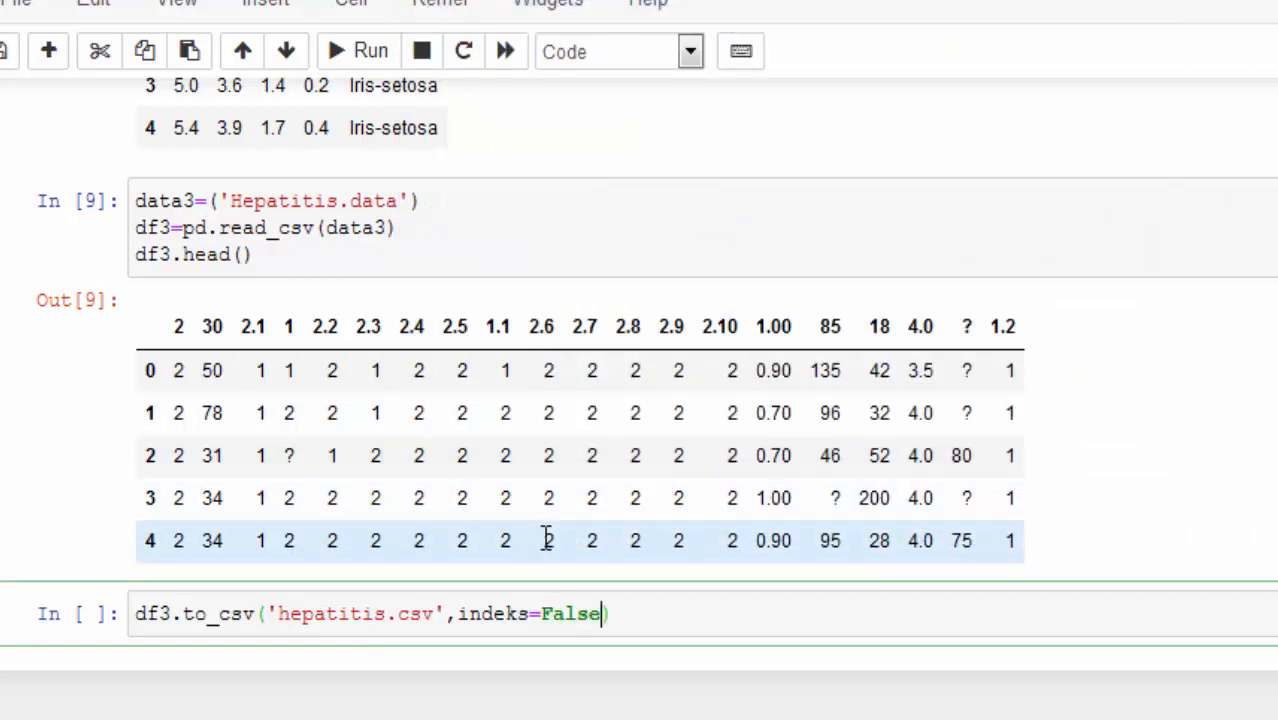
pyautogui.click(345, 52)
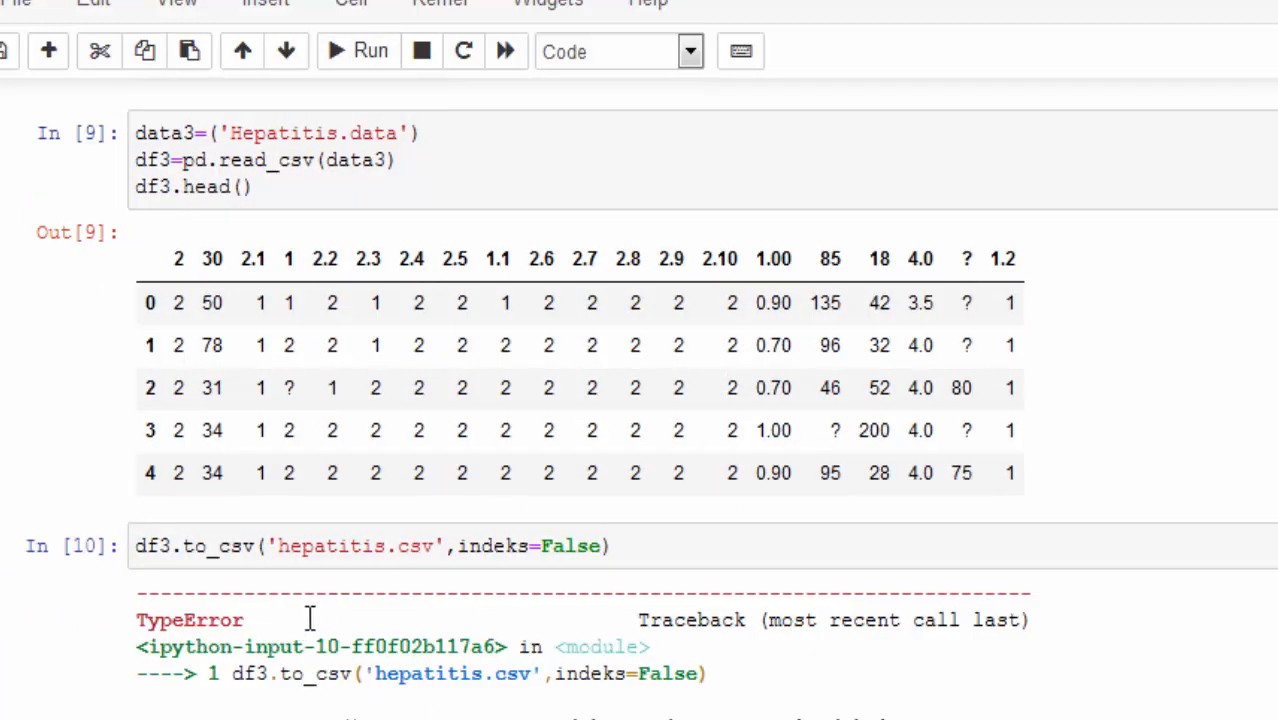
# Step: Correct the argument name indeks to index in the df3.to_csv call and rerun the cell
pyautogui.click(530, 546)
pyautogui.press('BackSpace')
pyautogui.press('BackSpace')
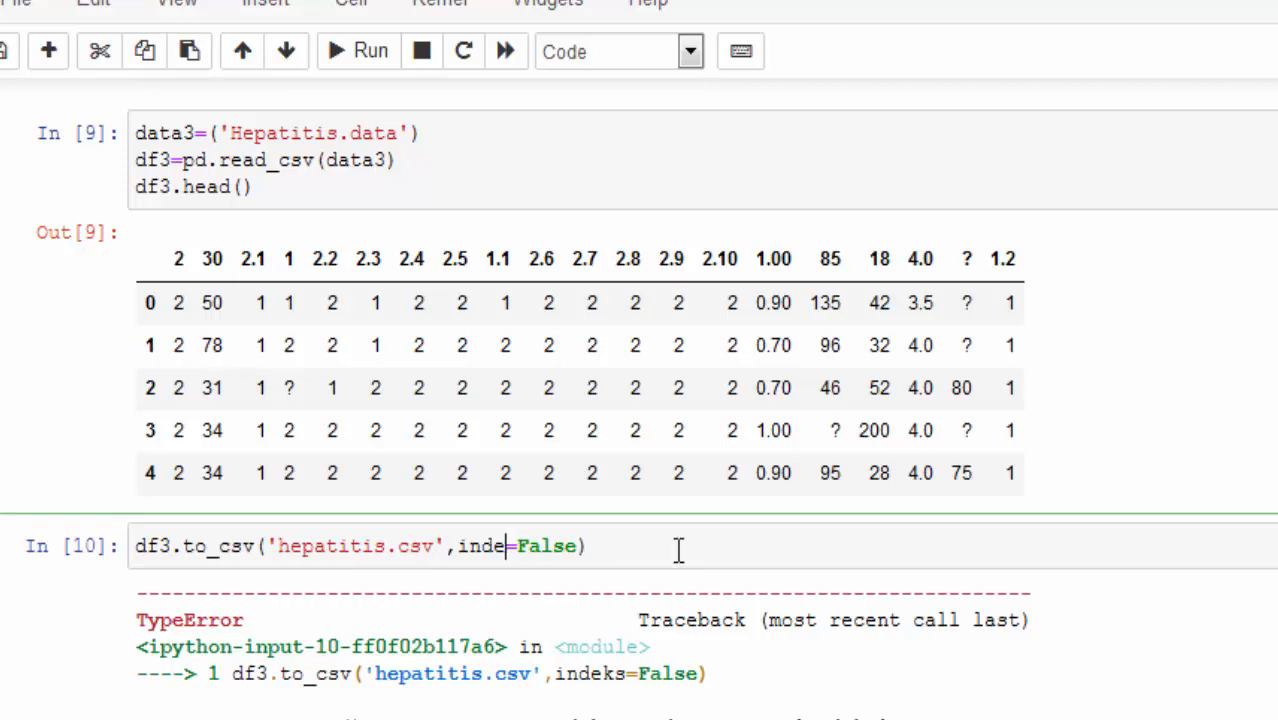
pyautogui.write('x')
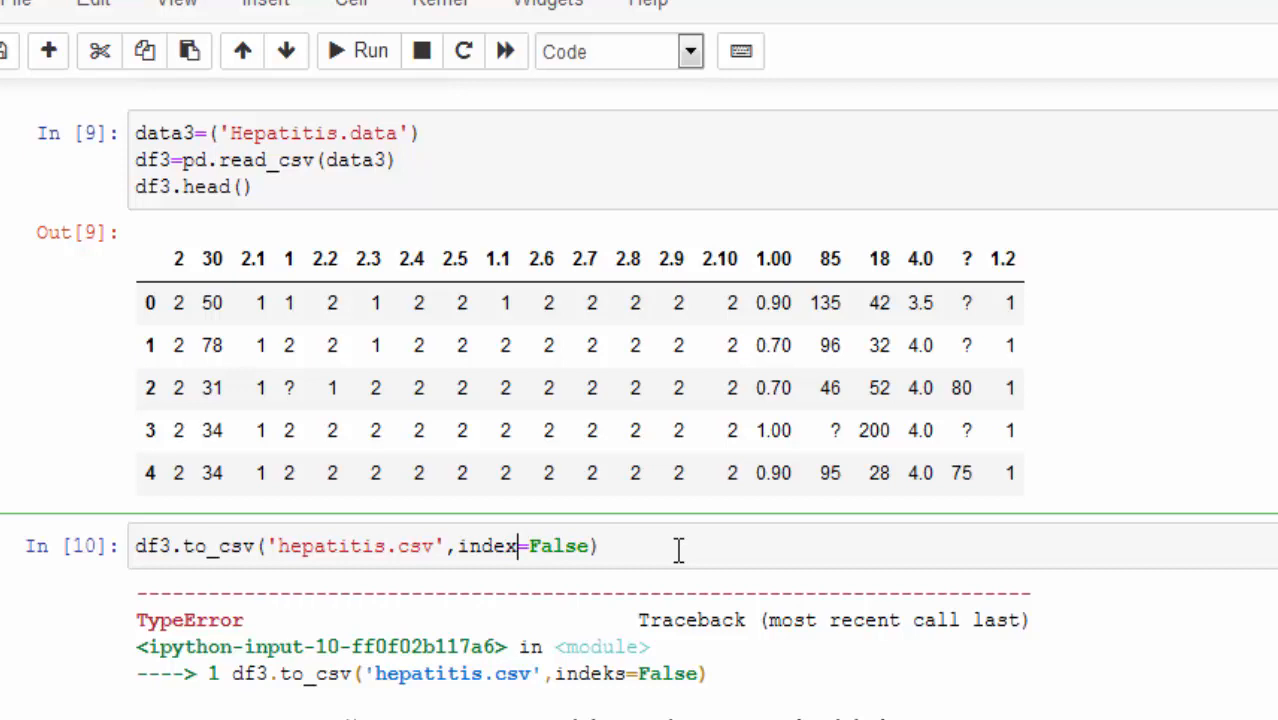
pyautogui.click(360, 58)
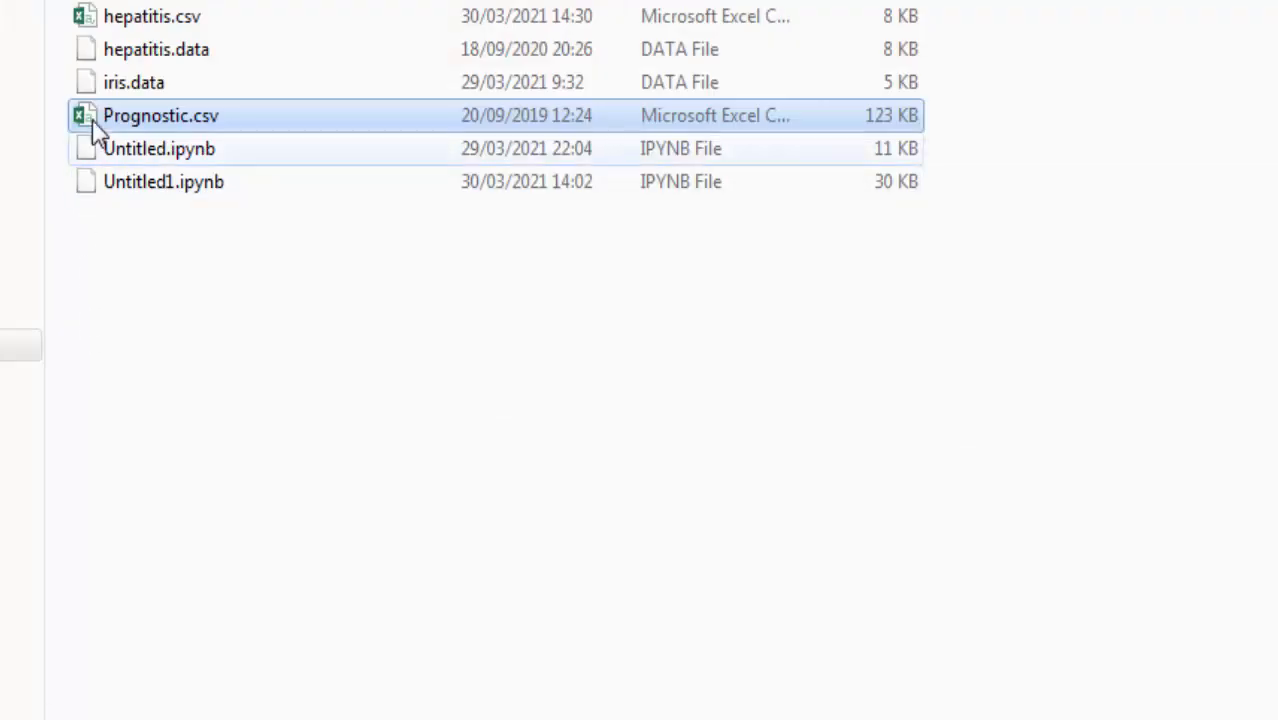
# Step: Open the exported hepatitis.csv from its folder in Excel to inspect the first row, and close it without saving changes
pyautogui.doubleClick(121, 22)
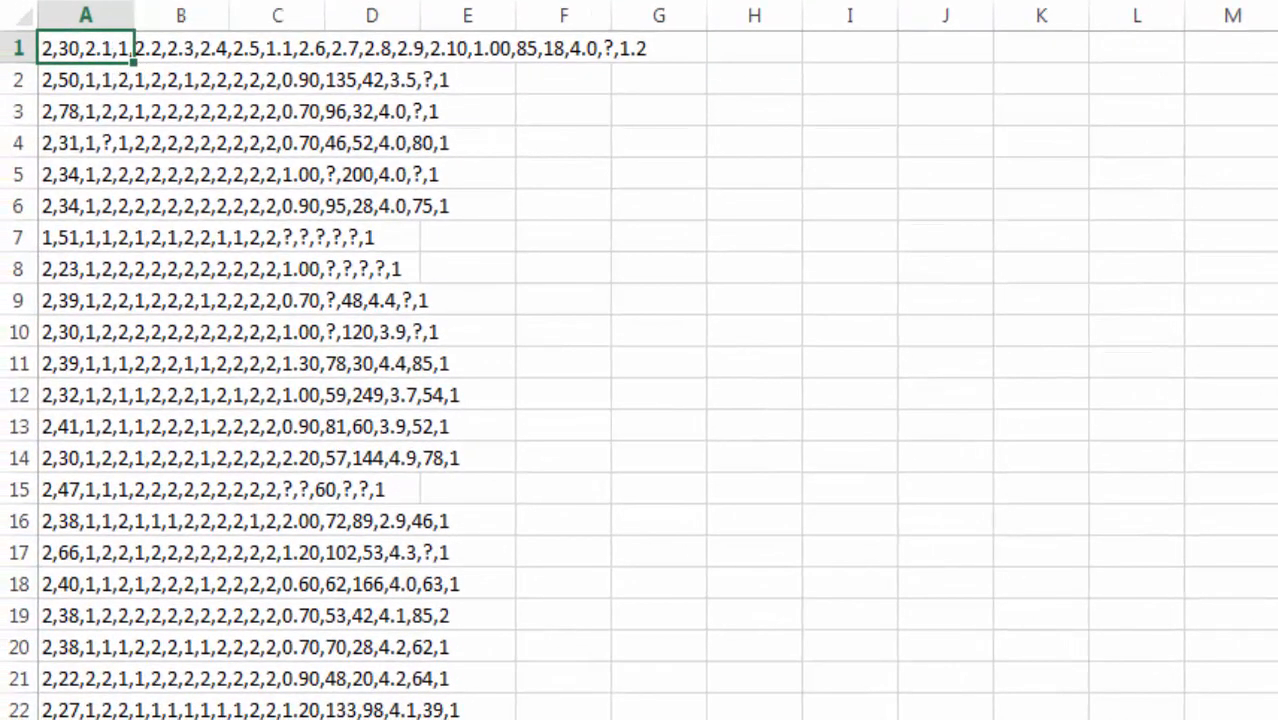
pyautogui.click(320, 2)
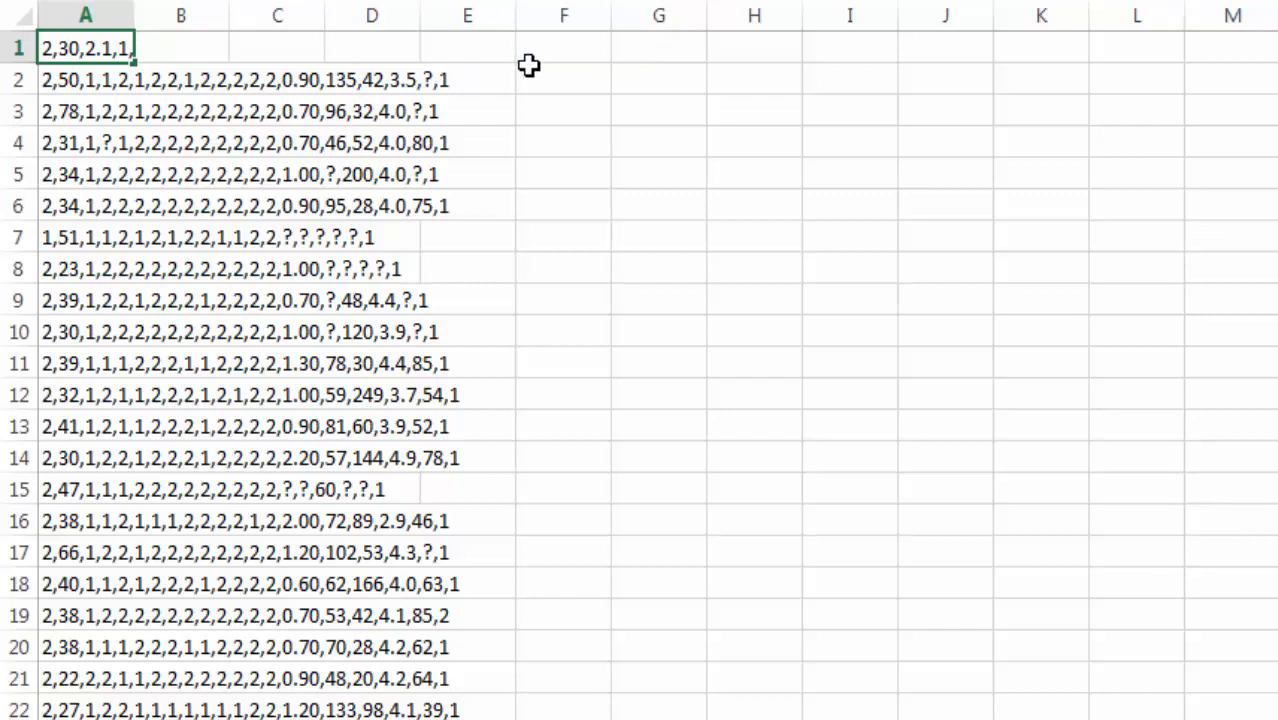
pyautogui.press('Return')
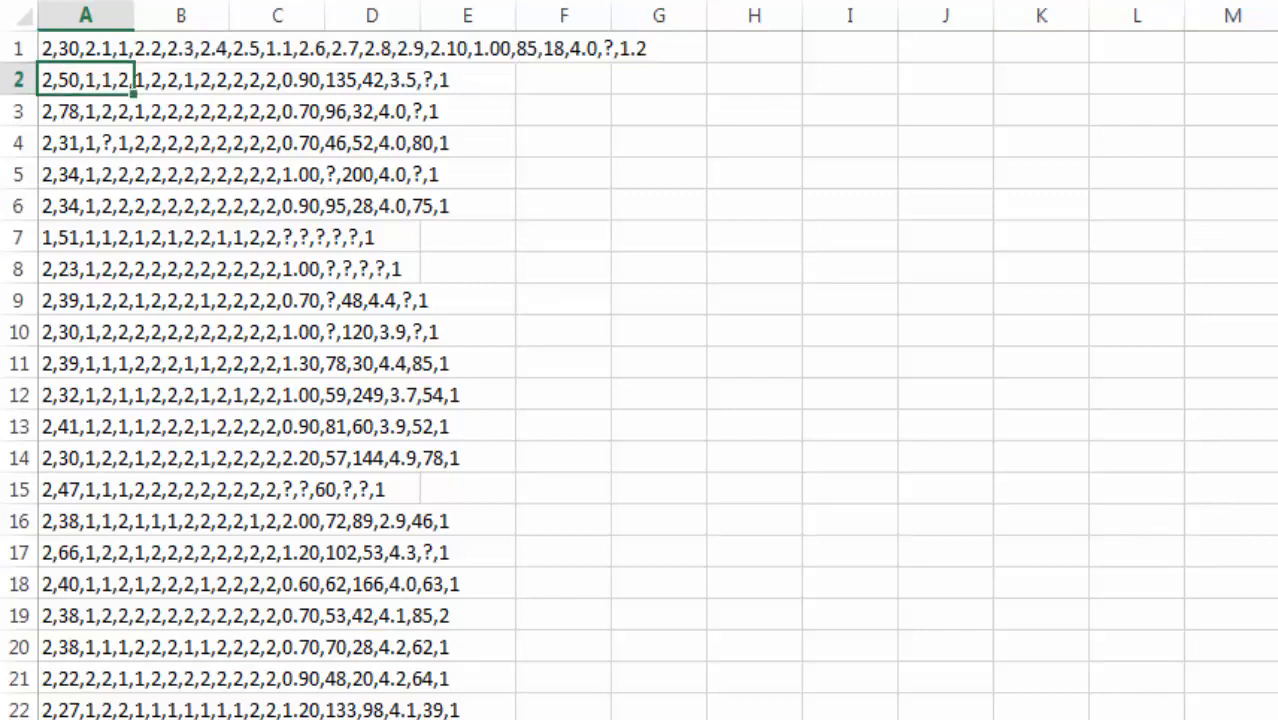
pyautogui.hotkey('alt', 'F4')
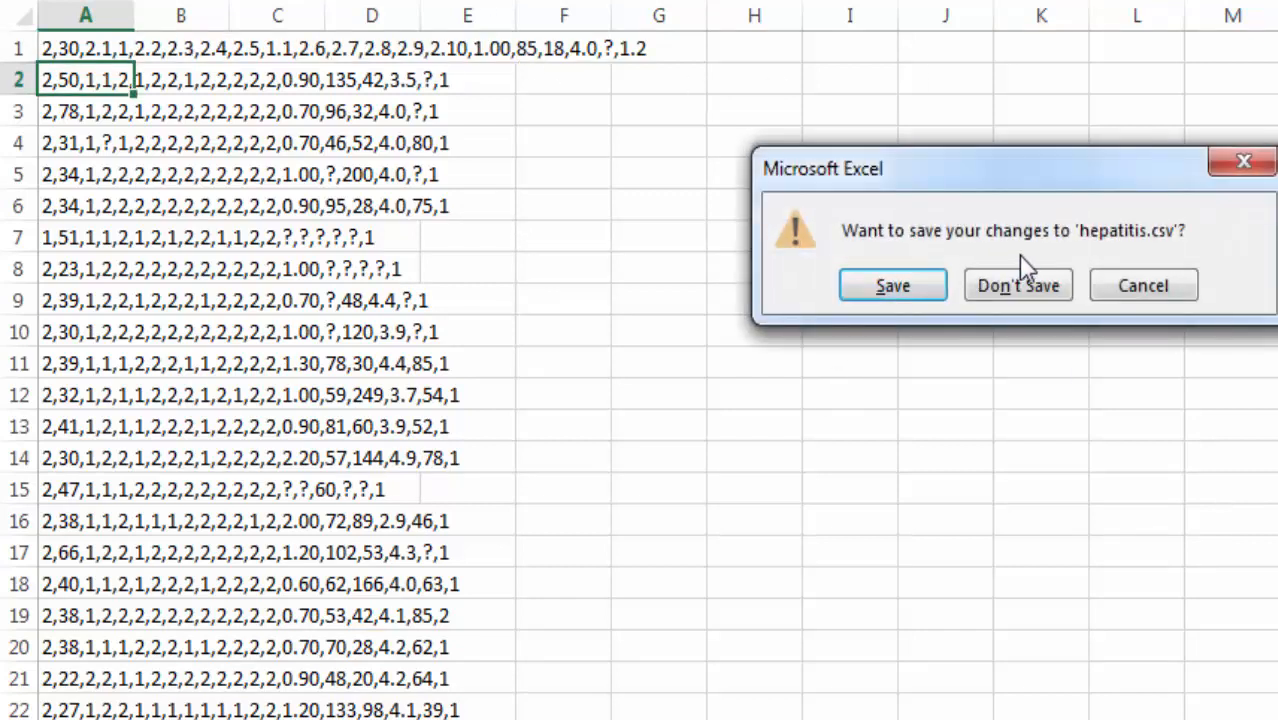
pyautogui.click(1033, 283)
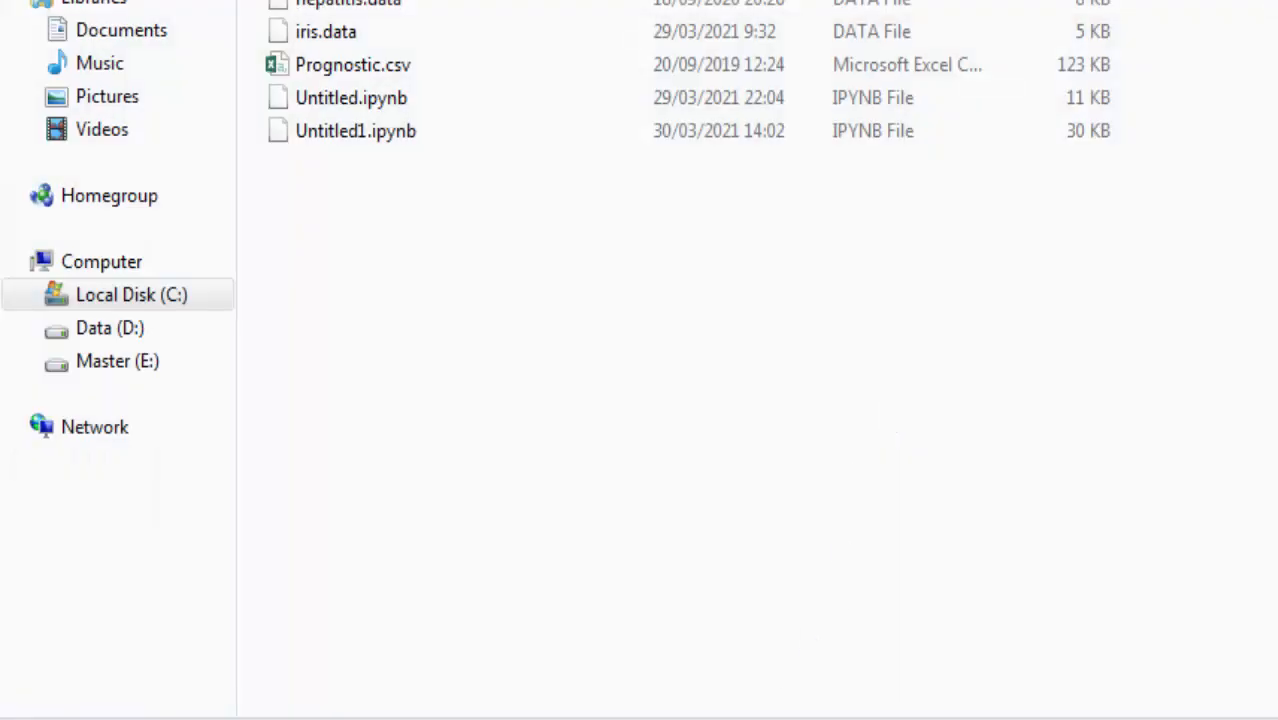
# Step: Return to the notebook and enter df3.to_excel() in the empty cell below the CSV export
pyautogui.click(636, 718)
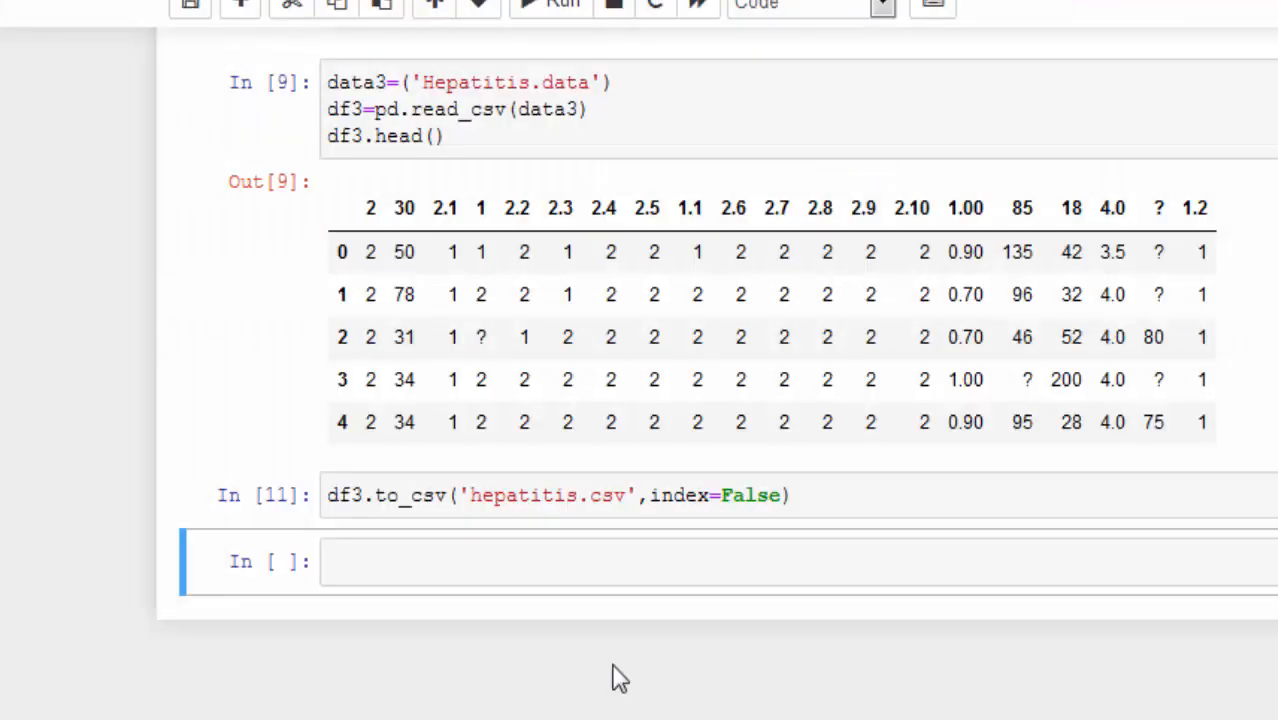
pyautogui.click(533, 551)
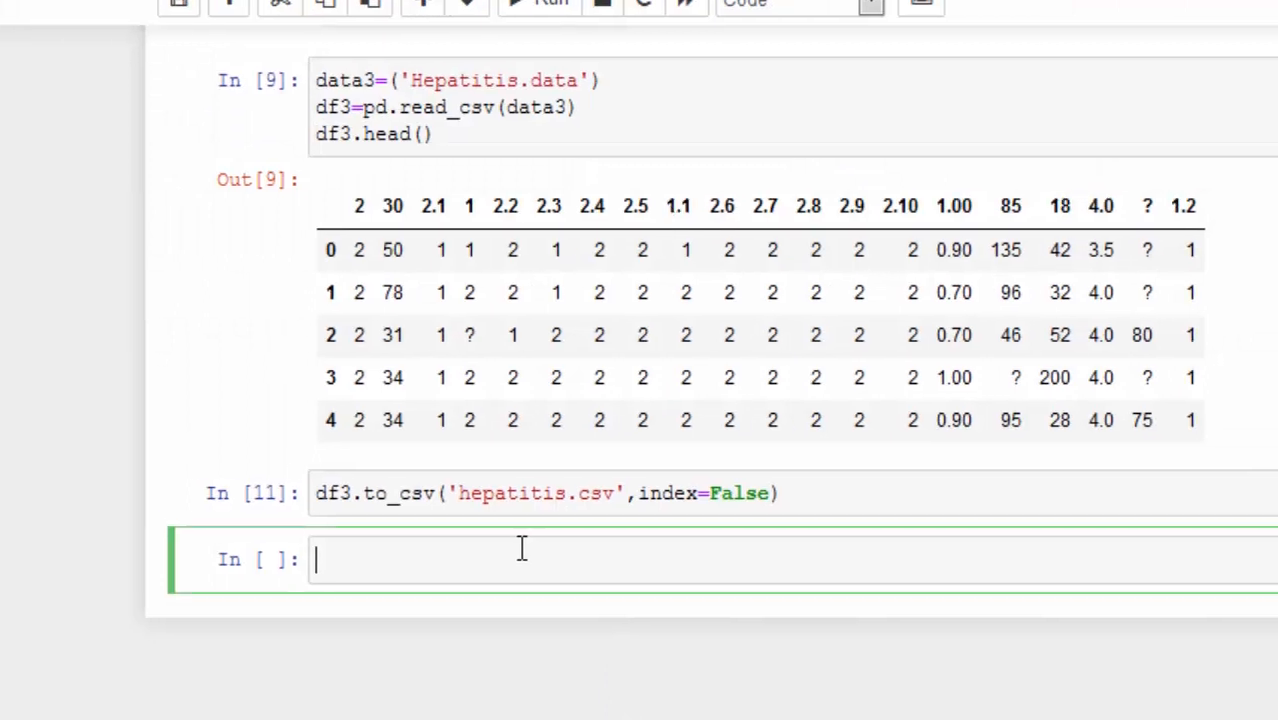
pyautogui.write('df')
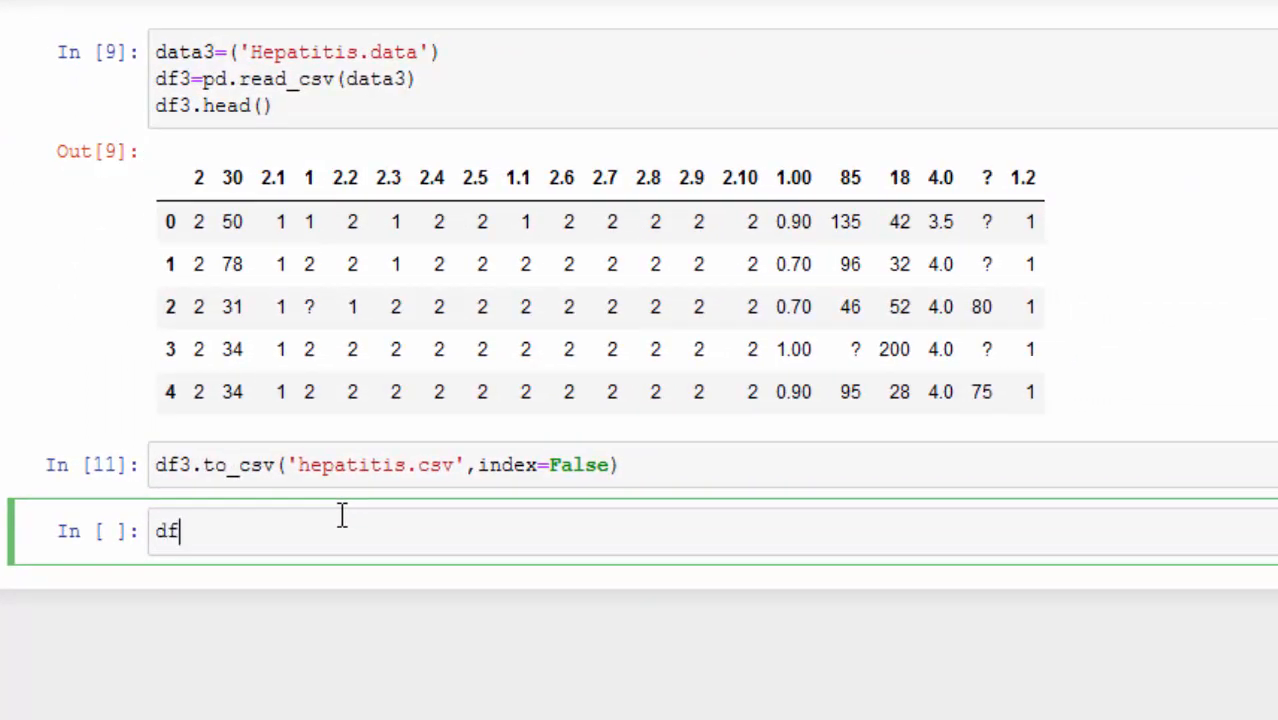
pyautogui.write('3.to_excel(')
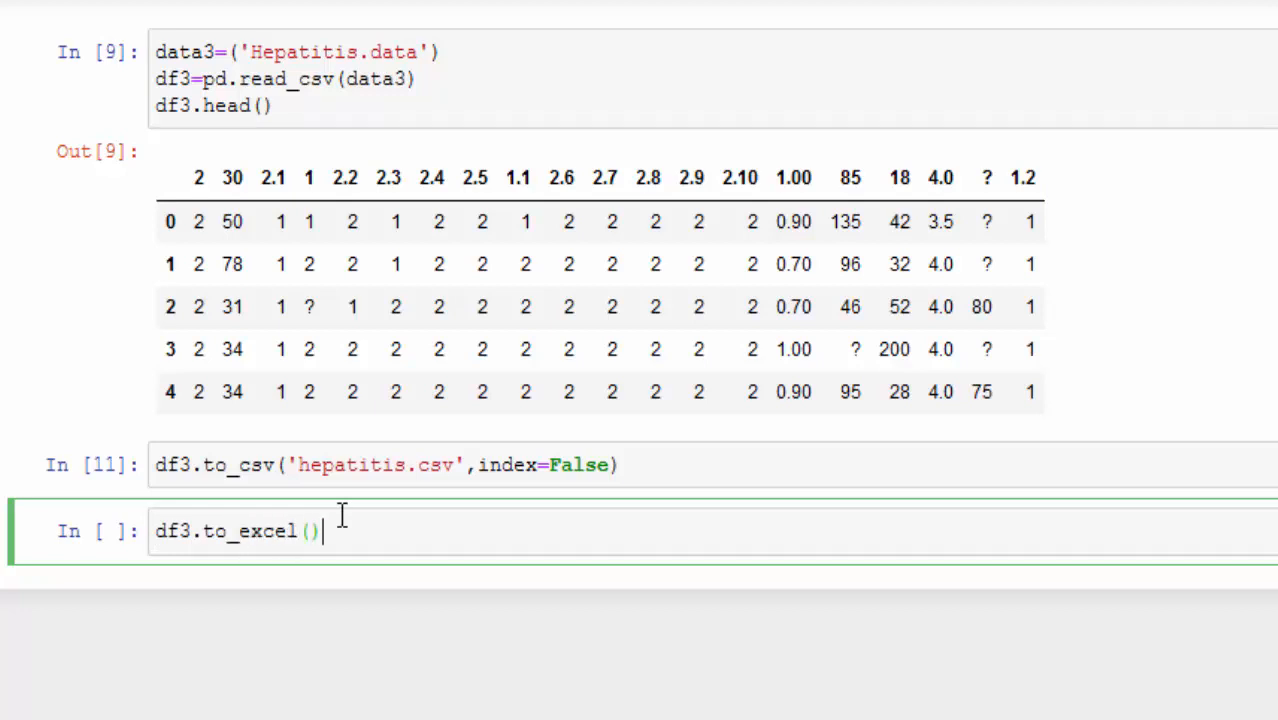
# Step: Pass 'hepatitis.xlsx' as the quoted file name inside df3.to_excel()
pyautogui.write('hepatitis')
pyautogui.hotkey('ctrl', 'Left')
pyautogui.hotkey('ctrl', 'Left')
pyautogui.write("'")
pyautogui.write("'")
pyautogui.press('BackSpace')
pyautogui.write("'")
pyautogui.press('BackSpace')
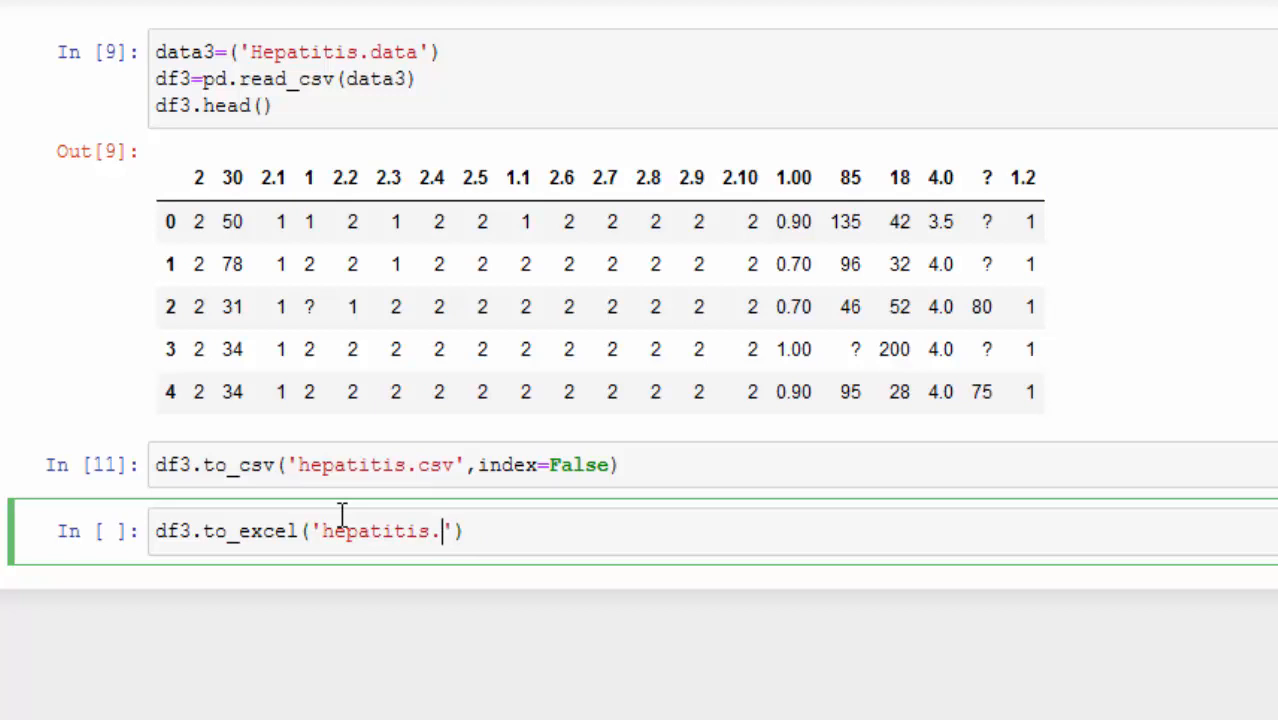
pyautogui.write("xlsx', index=False")
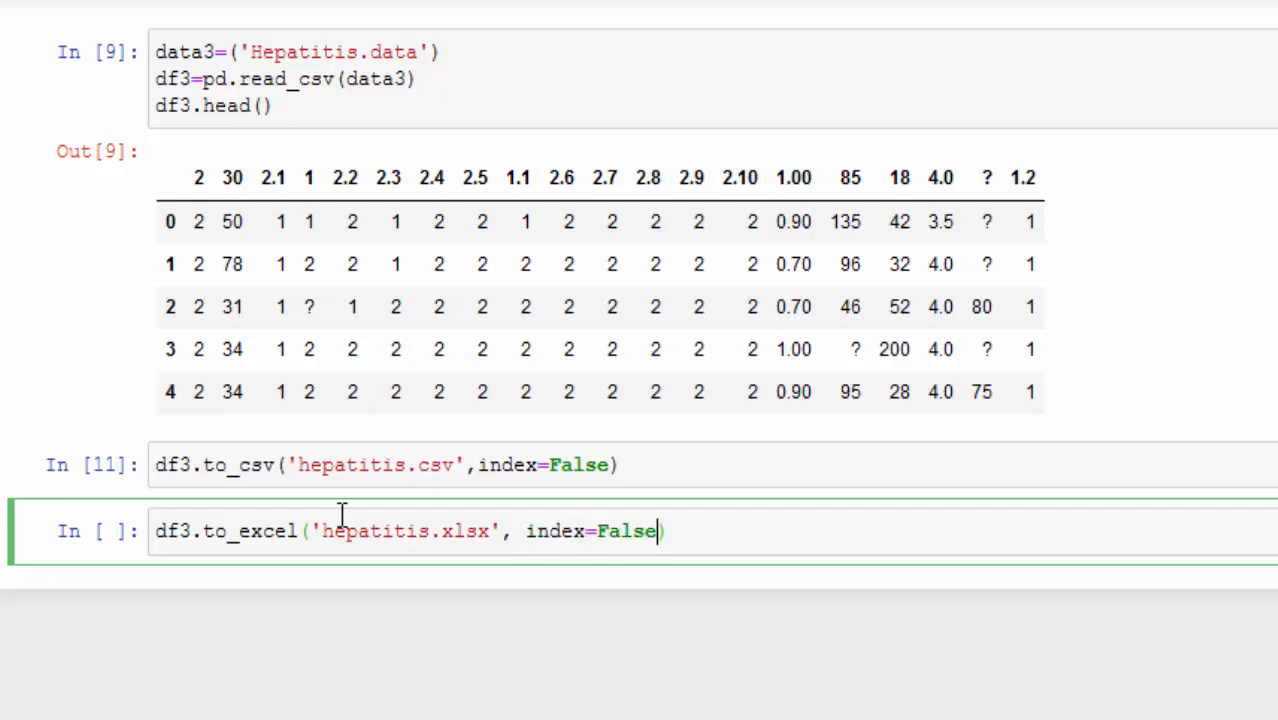
# Step: Add the argument index=False to the df3.to_excel call and run the cell
pyautogui.hotkey('shift', 'Return')
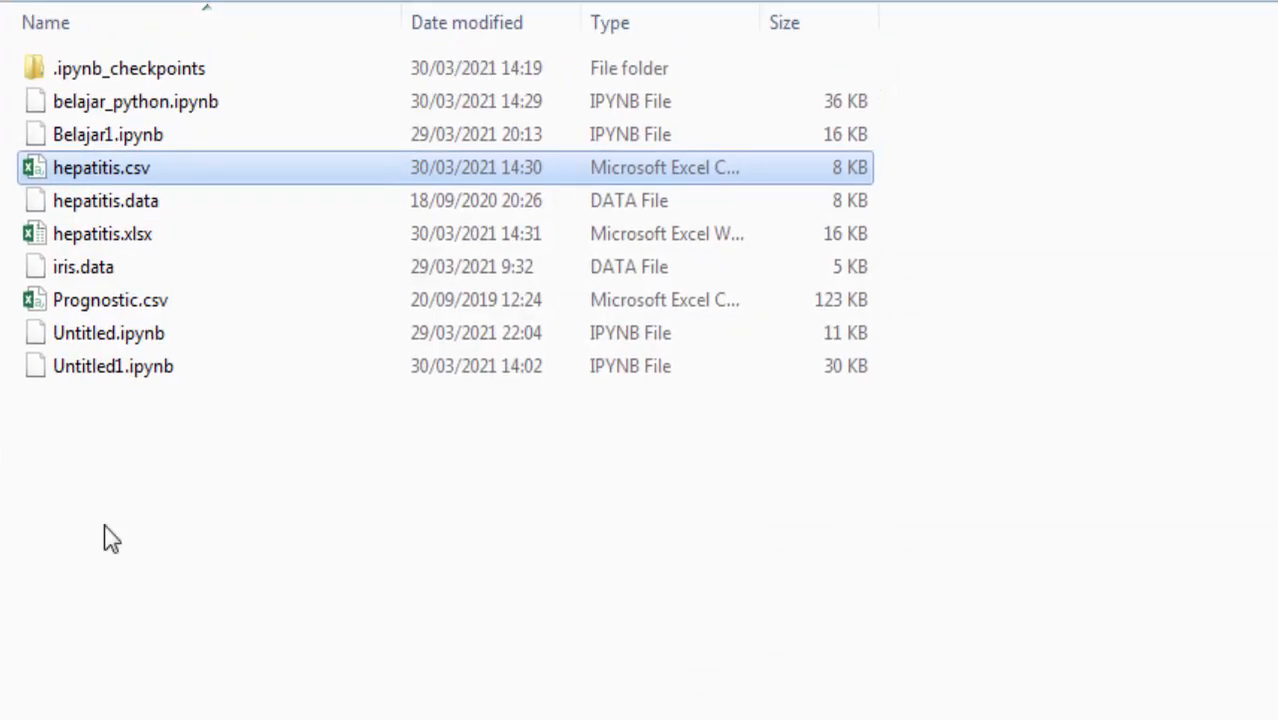
# Step: Open the exported hepatitis.xlsx from its folder in Excel and look over its rows and columns
pyautogui.doubleClick(167, 240)
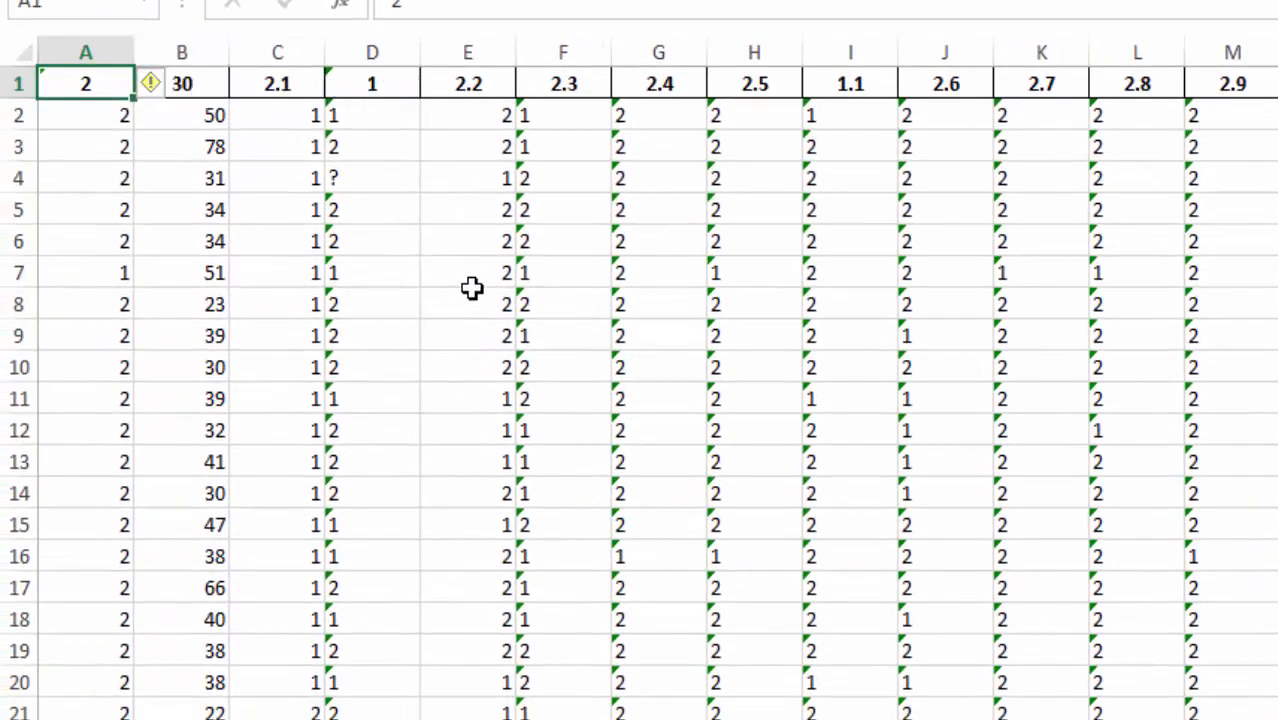
pyautogui.scroll(-6, 468, 285)
pyautogui.scroll(6, 494, 294)
pyautogui.click(370, 115)
pyautogui.click(927, 305)
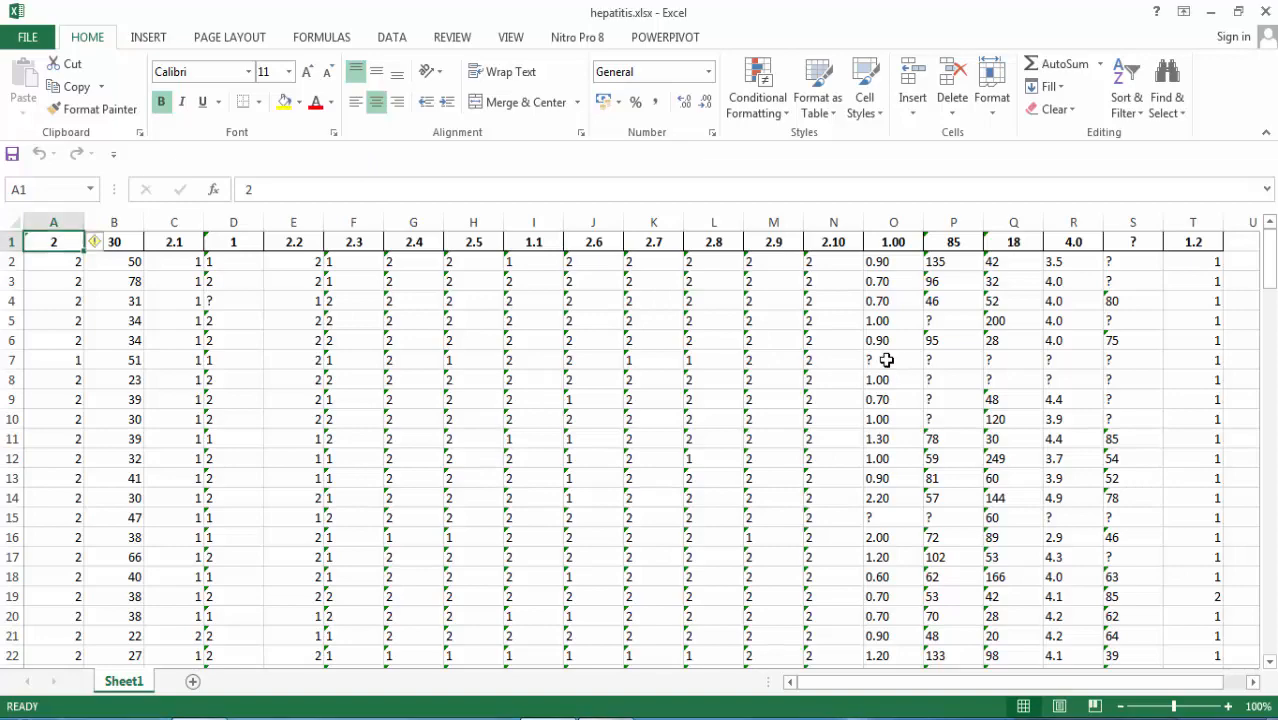
# Step: Look through the worksheet rows and examine the values in columns P to S for missing entries
pyautogui.scroll(-12, 203, 365)
pyautogui.scroll(-12, 203, 365)
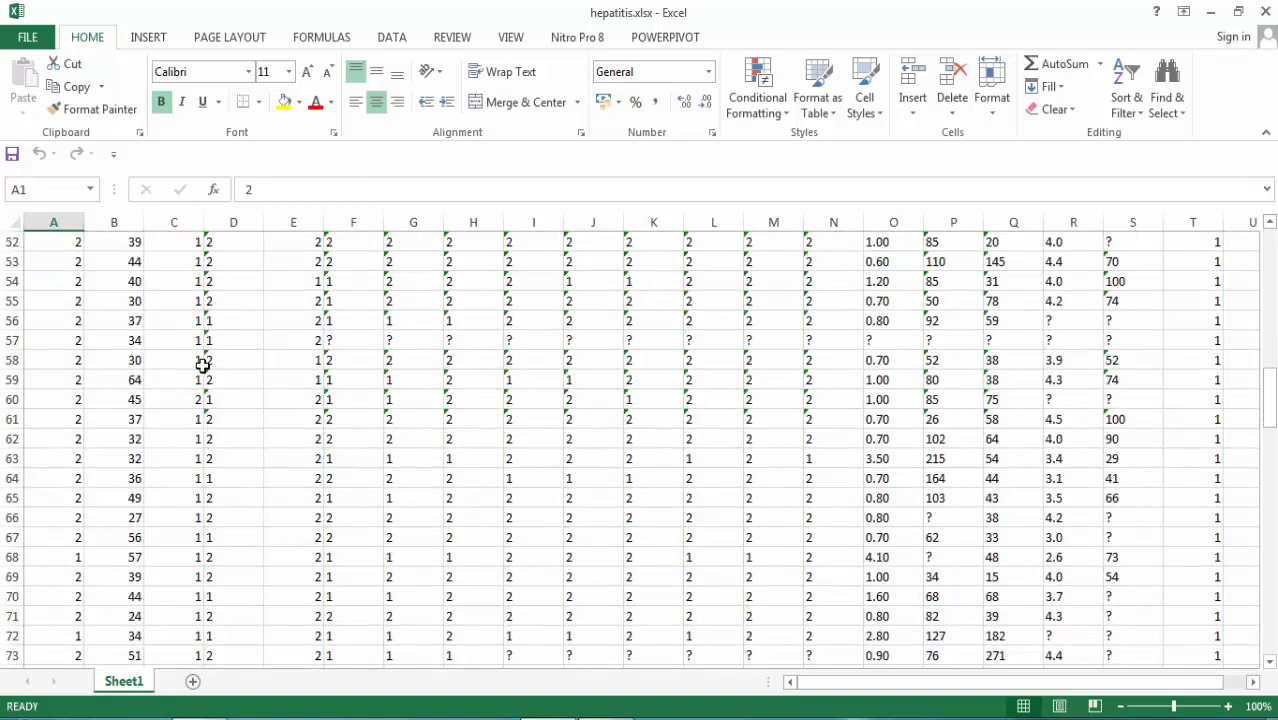
pyautogui.scroll(7, 199, 349)
pyautogui.scroll(17, 199, 349)
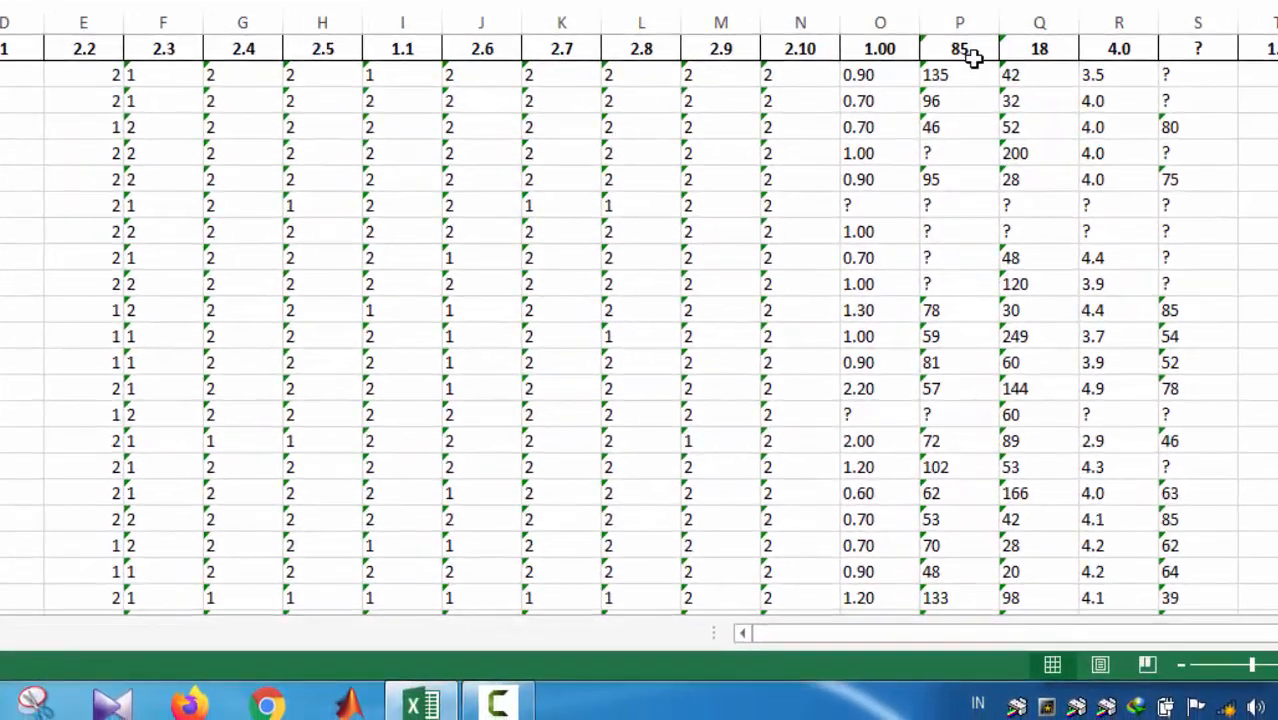
pyautogui.click(957, 18)
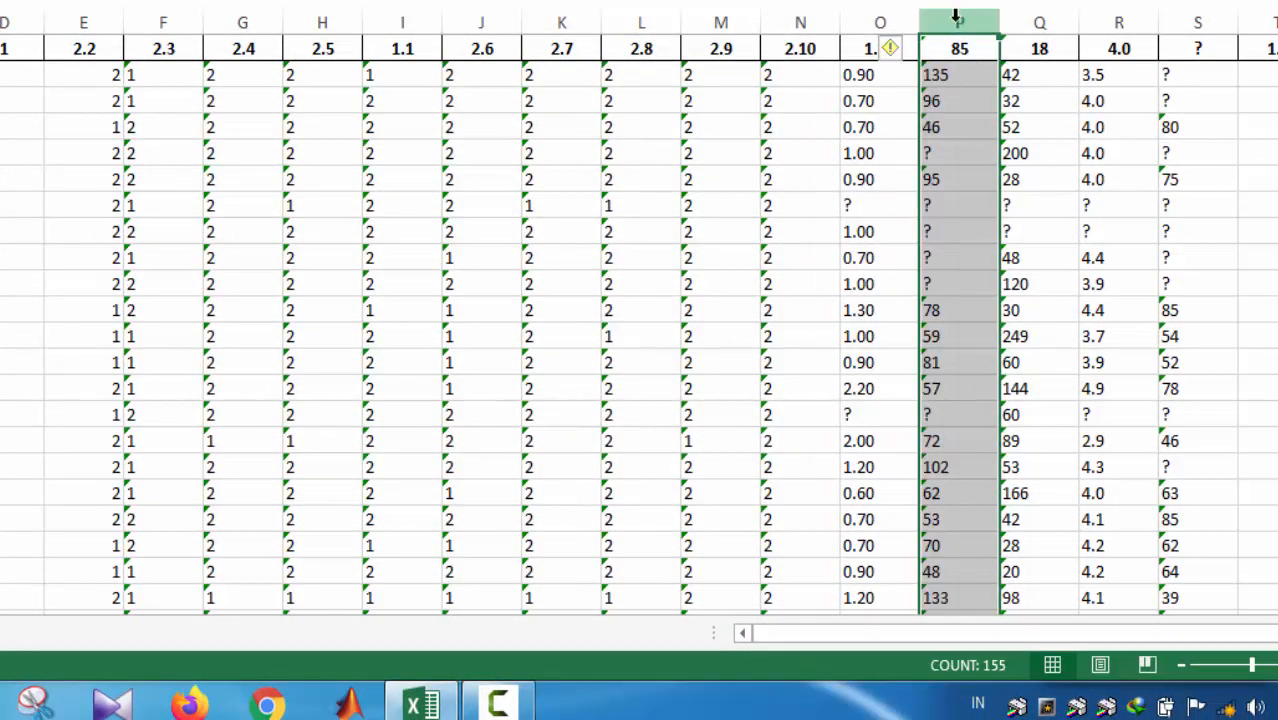
pyautogui.click(891, 12)
pyautogui.click(955, 41)
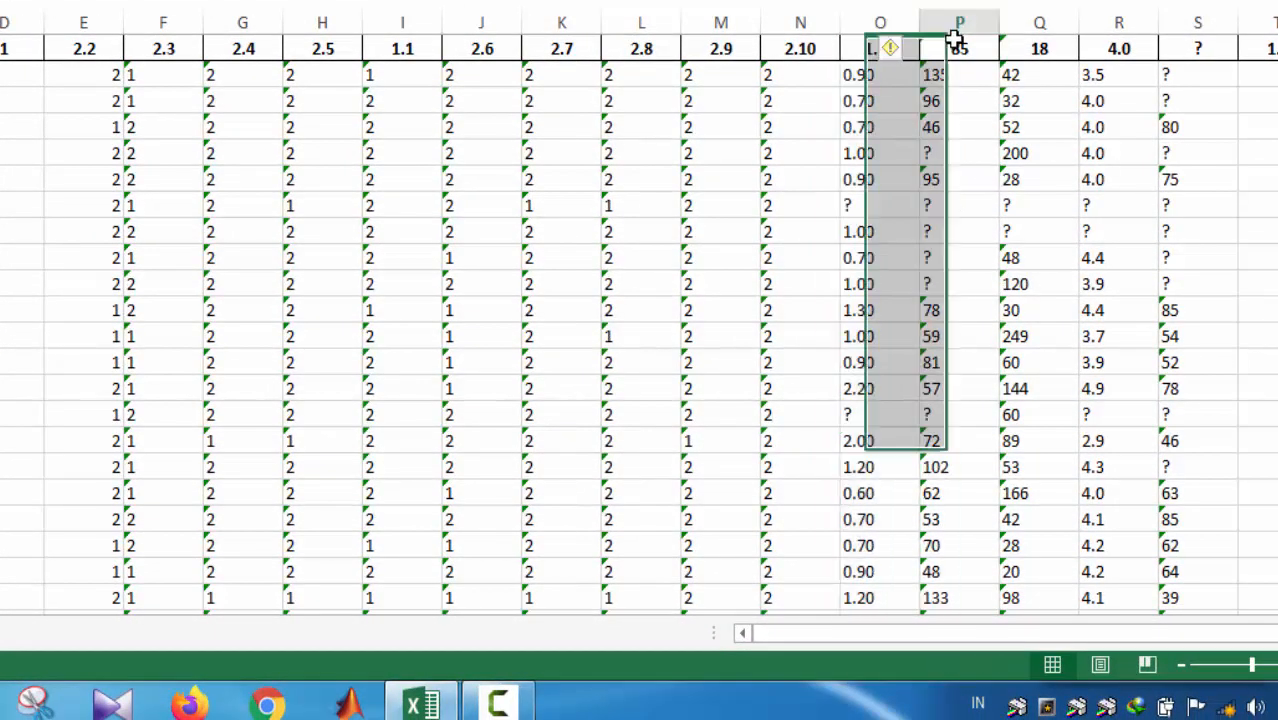
pyautogui.click(1038, 71)
pyautogui.click(1119, 44)
pyautogui.click(1190, 20)
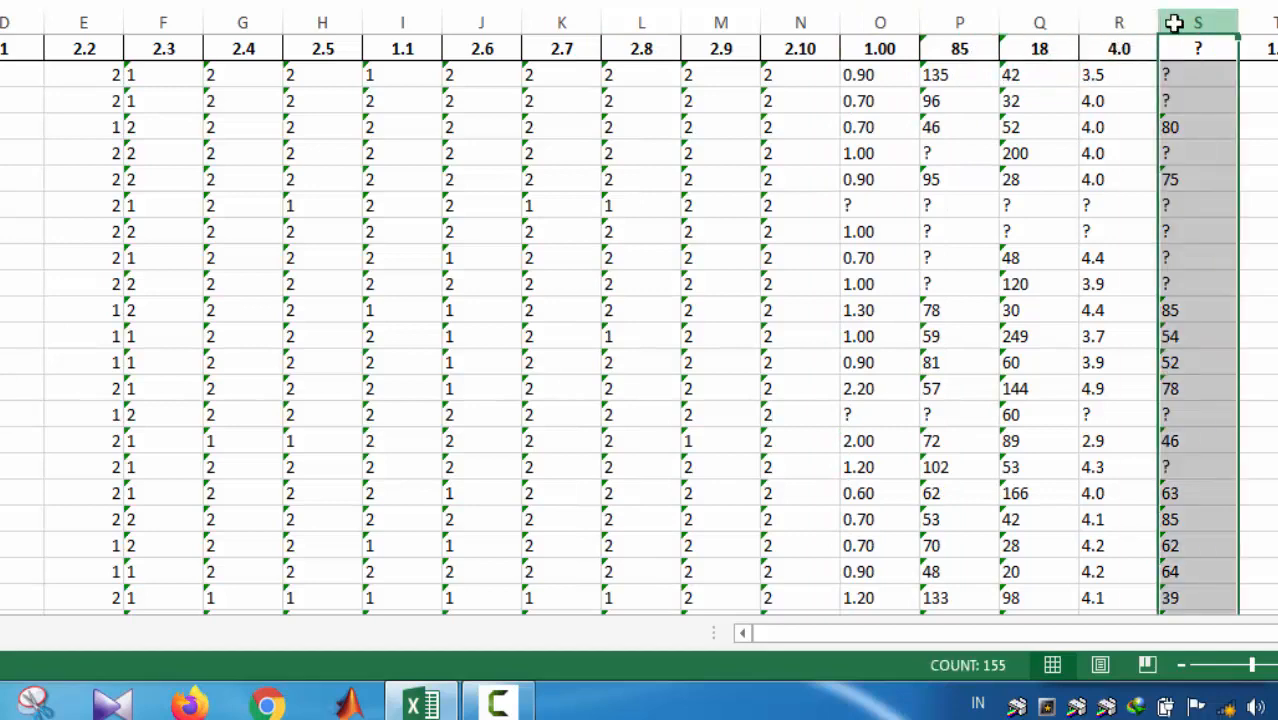
pyautogui.scroll(-10, 1235, 257)
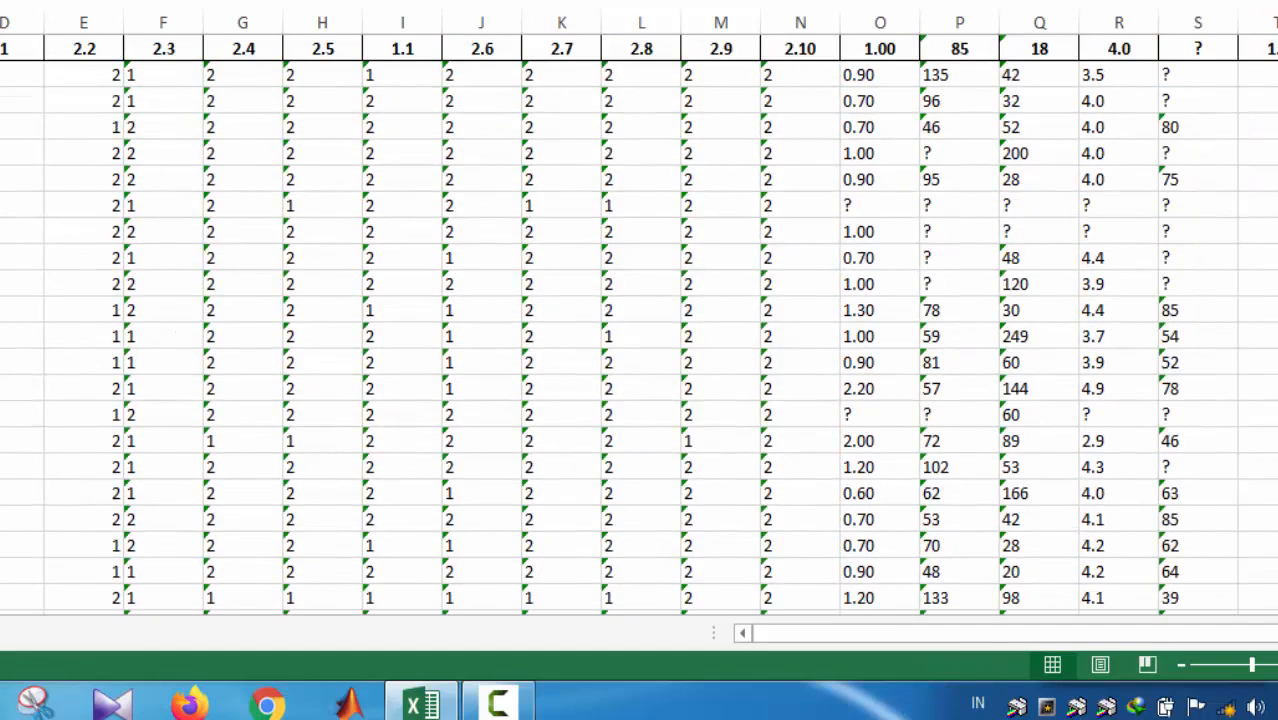
# Step: Right-align the header cells in row 1, trying left alignment first
pyautogui.click(0, 48)
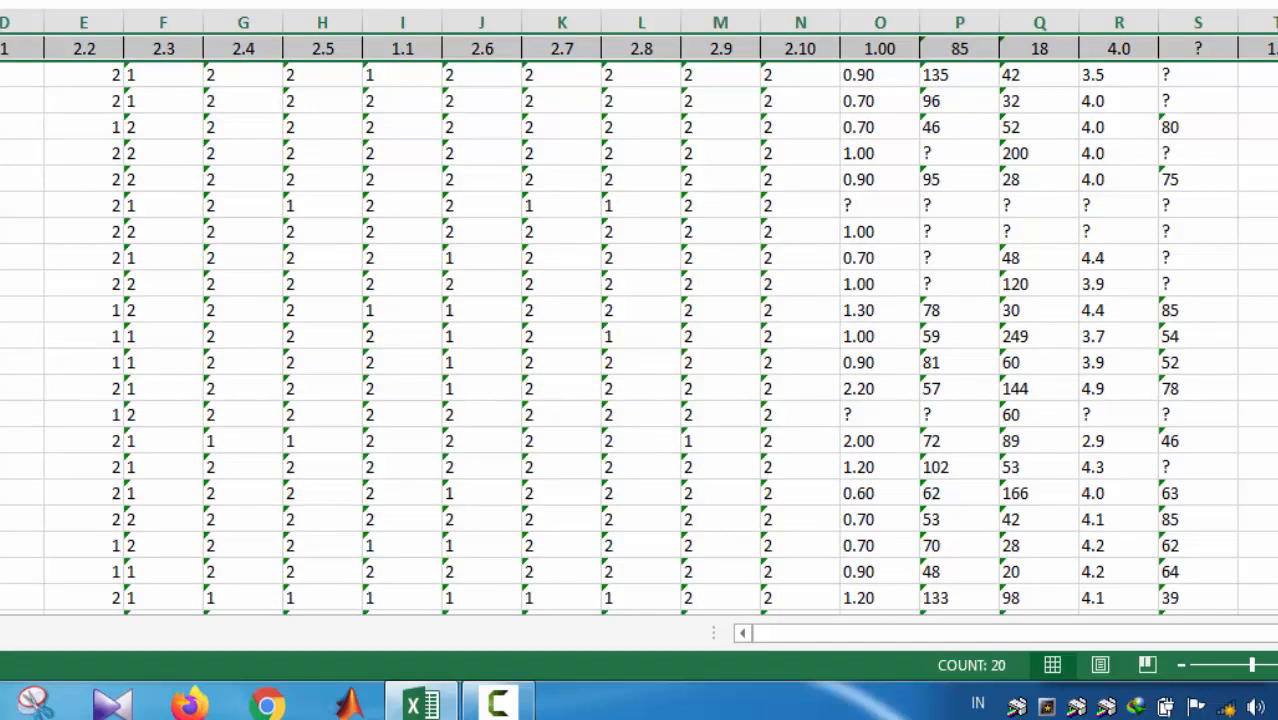
pyautogui.hotkey('alt', 'h')
pyautogui.press('a')
pyautogui.press('l')
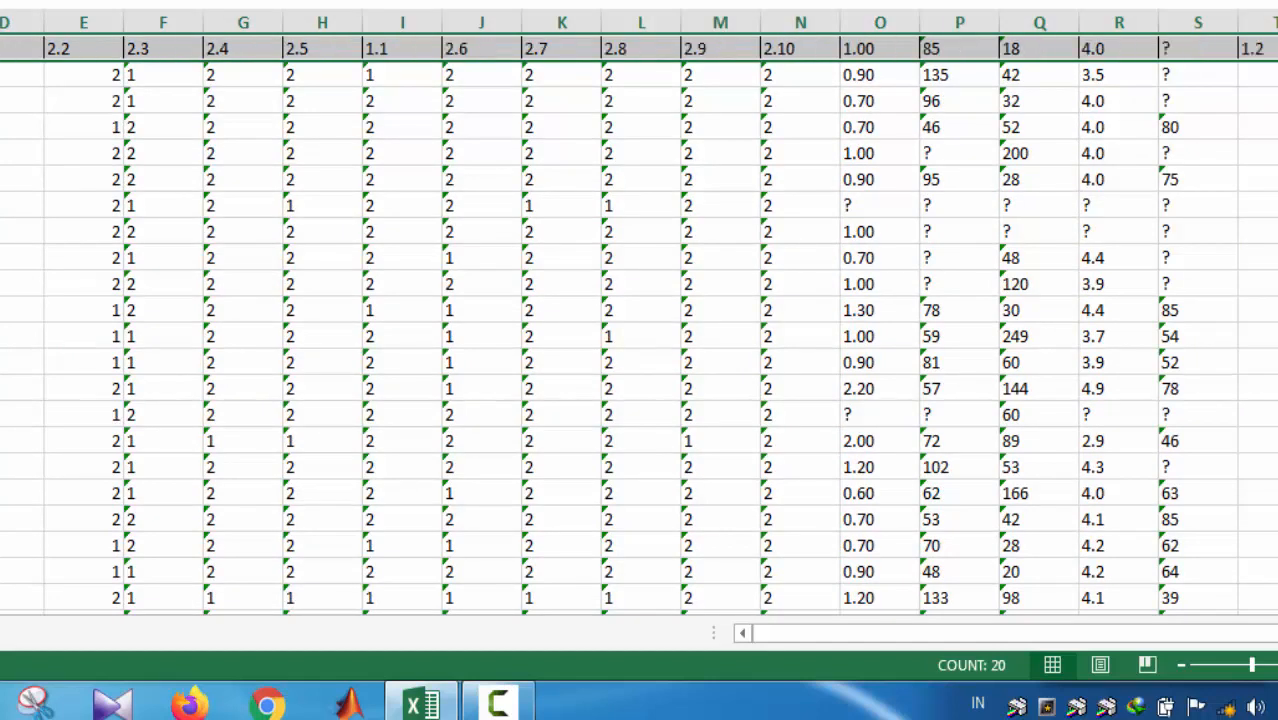
pyautogui.hotkey('alt', 'h')
pyautogui.press('a')
pyautogui.press('r')
pyautogui.click(243, 128)
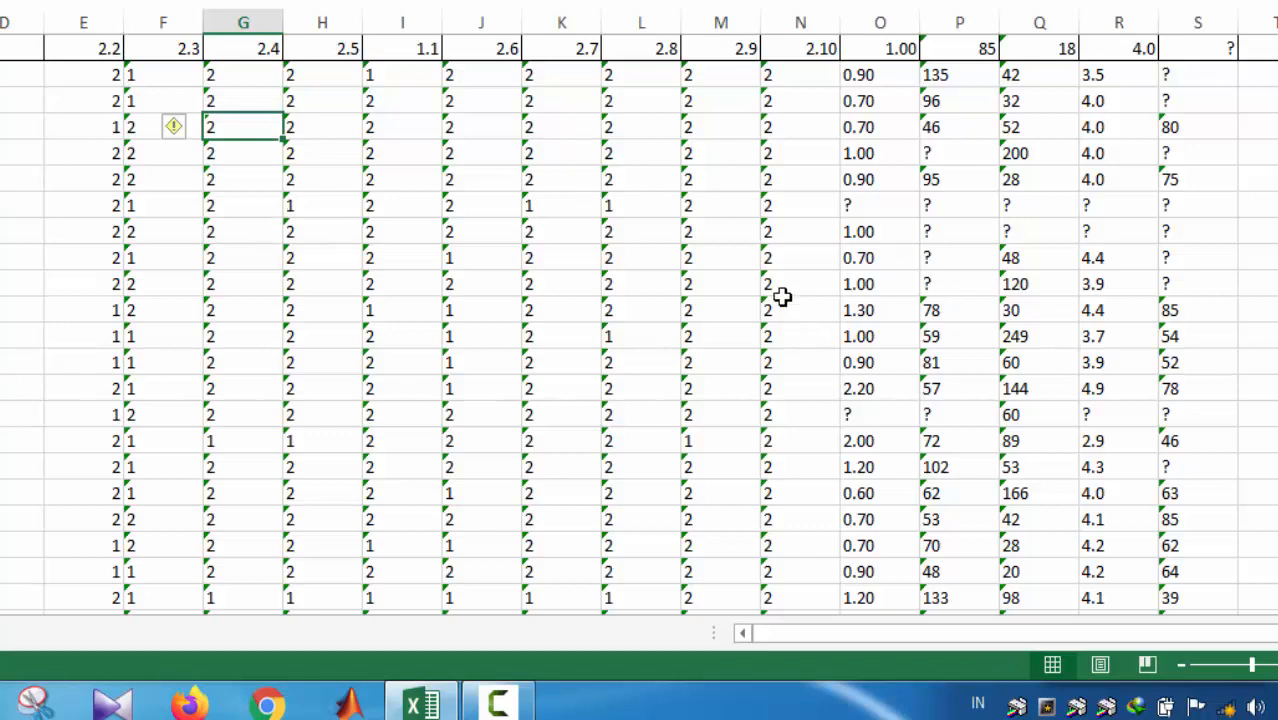
# Step: Inspect the "?" cells in column S and highlight the rows near the sheet's start that contain missing values
pyautogui.click(1163, 75)
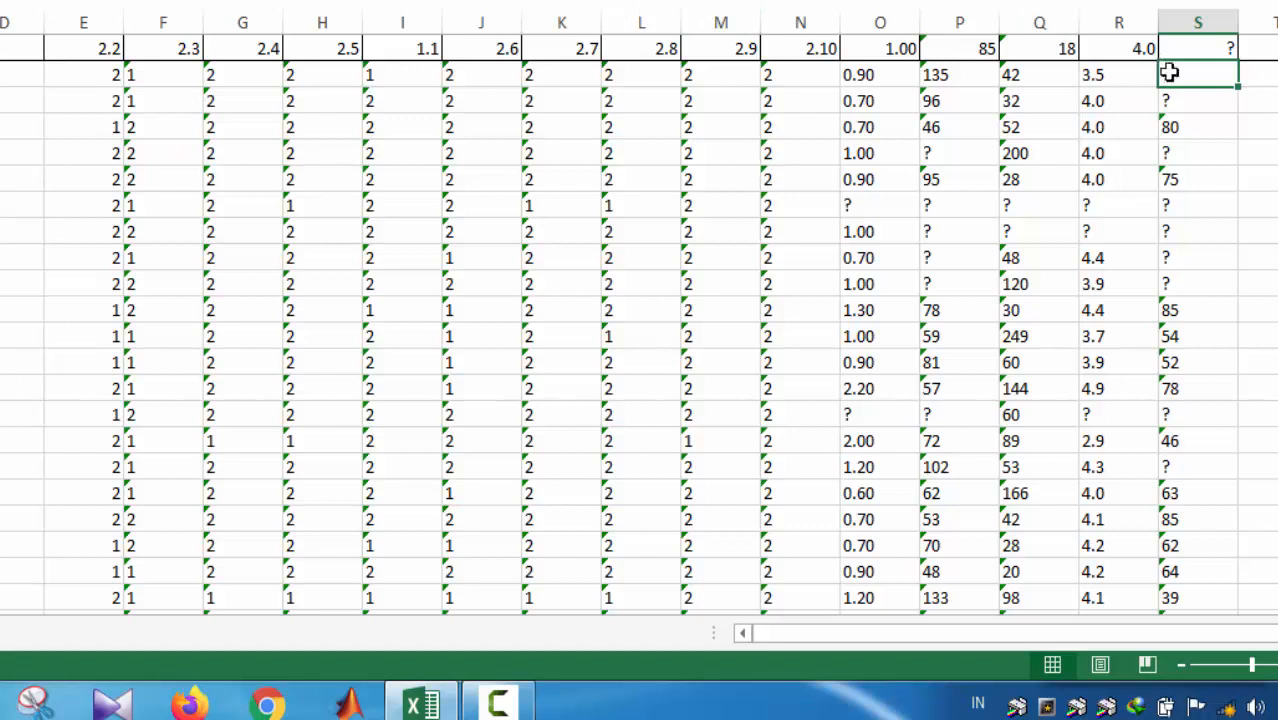
pyautogui.moveTo(1170, 213); pyautogui.dragTo(1172, 258)
pyautogui.click(1173, 268)
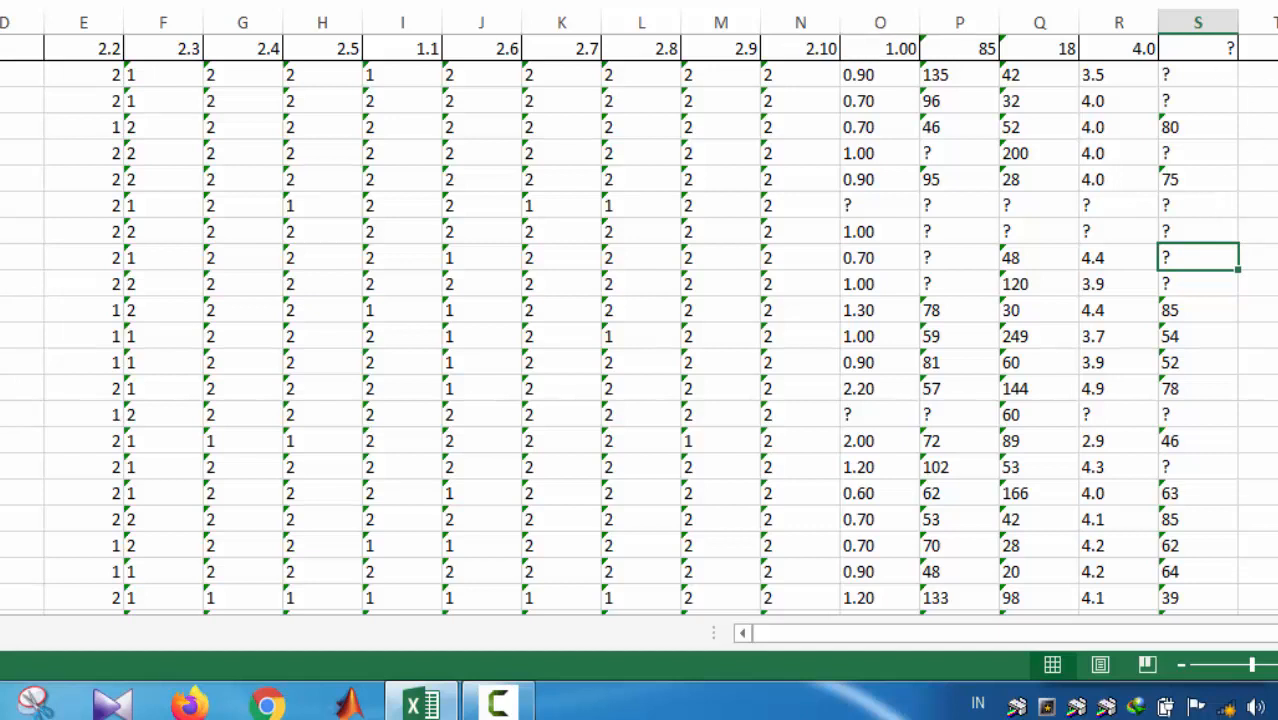
pyautogui.moveTo(0, 48); pyautogui.dragTo(0, 101)
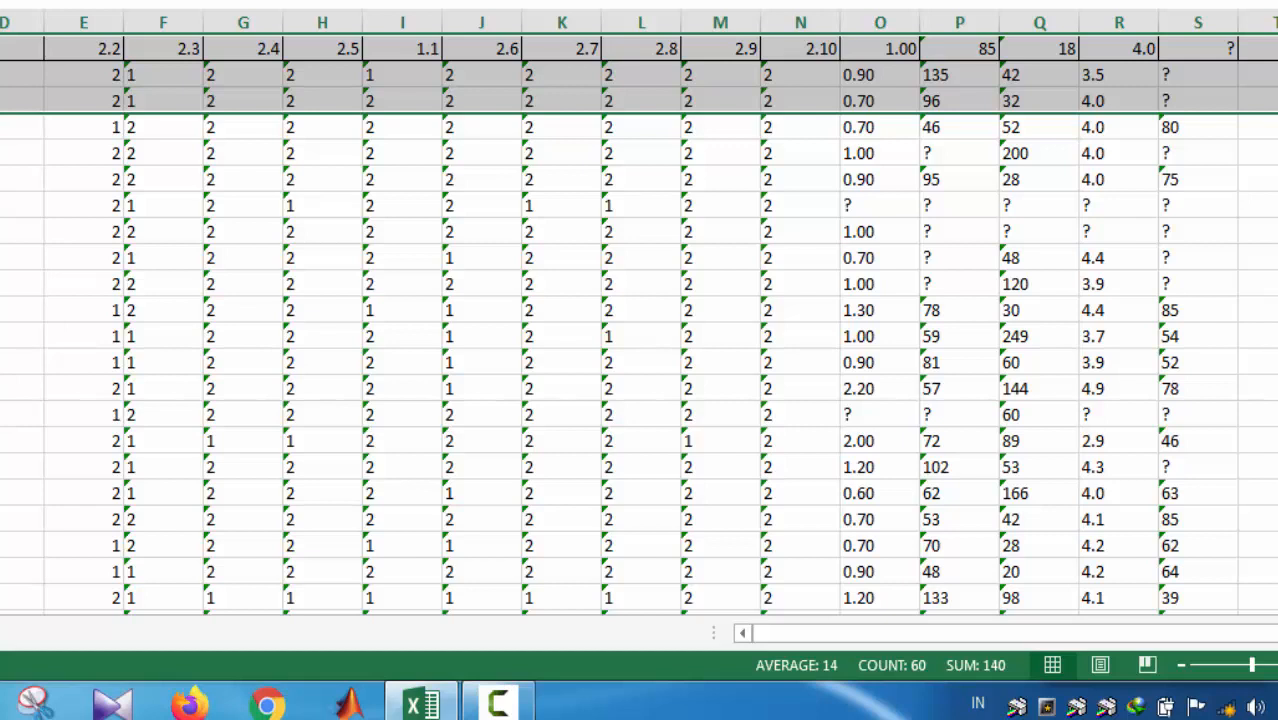
pyautogui.moveTo(0, 139); pyautogui.dragTo(0, 274)
pyautogui.keyDown('ctrl'); pyautogui.click(0, 144); pyautogui.keyUp('ctrl')
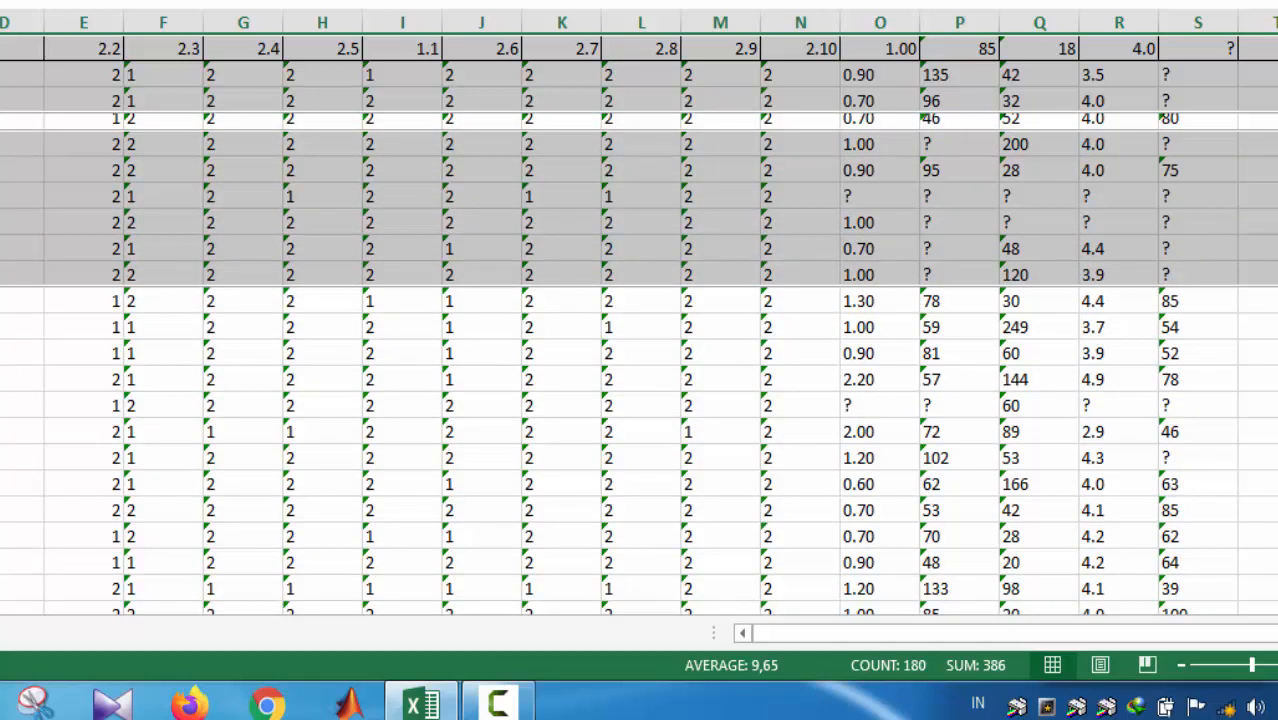
pyautogui.keyDown('ctrl'); pyautogui.click(0, 405); pyautogui.keyUp('ctrl')
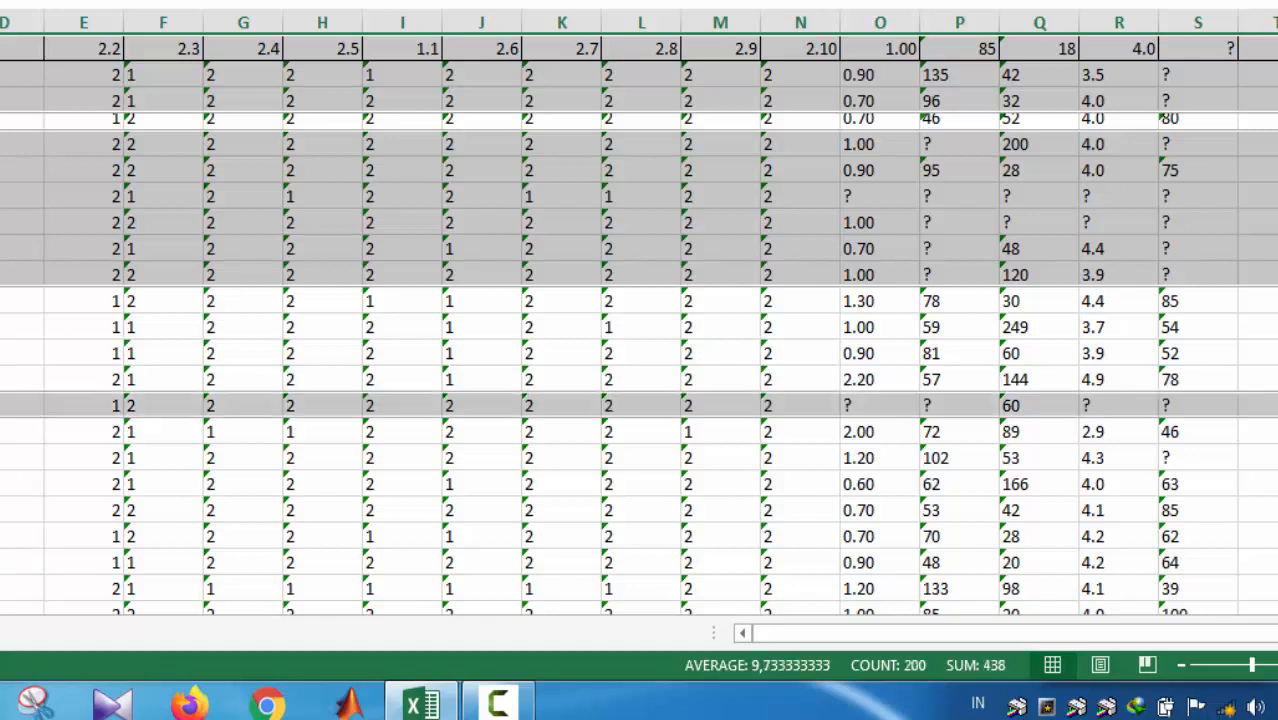
pyautogui.keyDown('ctrl'); pyautogui.click(0, 431); pyautogui.keyUp('ctrl')
pyautogui.keyDown('ctrl'); pyautogui.click(0, 431); pyautogui.keyUp('ctrl')
pyautogui.keyDown('ctrl'); pyautogui.click(0, 457); pyautogui.keyUp('ctrl')
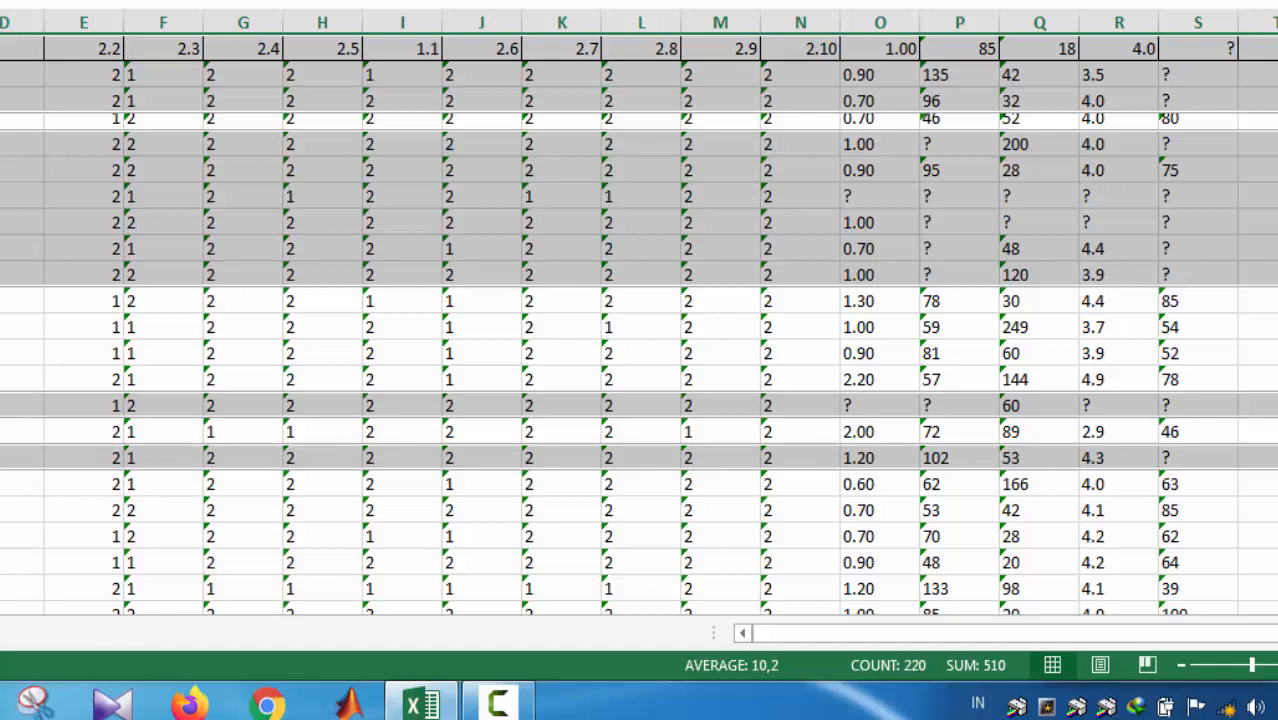
# Step: Check the remaining rows for further "?" entries, return to the first rows and clear the row selection
pyautogui.scroll(-9, 1135, 430)
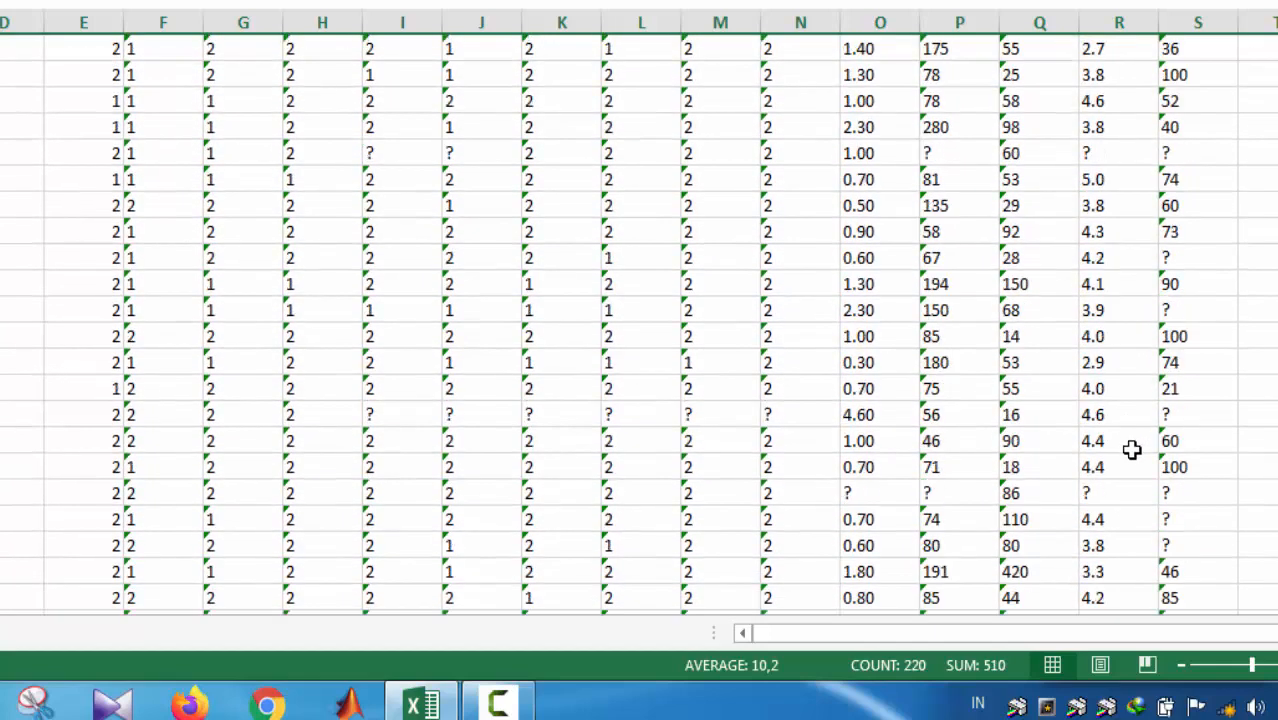
pyautogui.scroll(-3, 1131, 448)
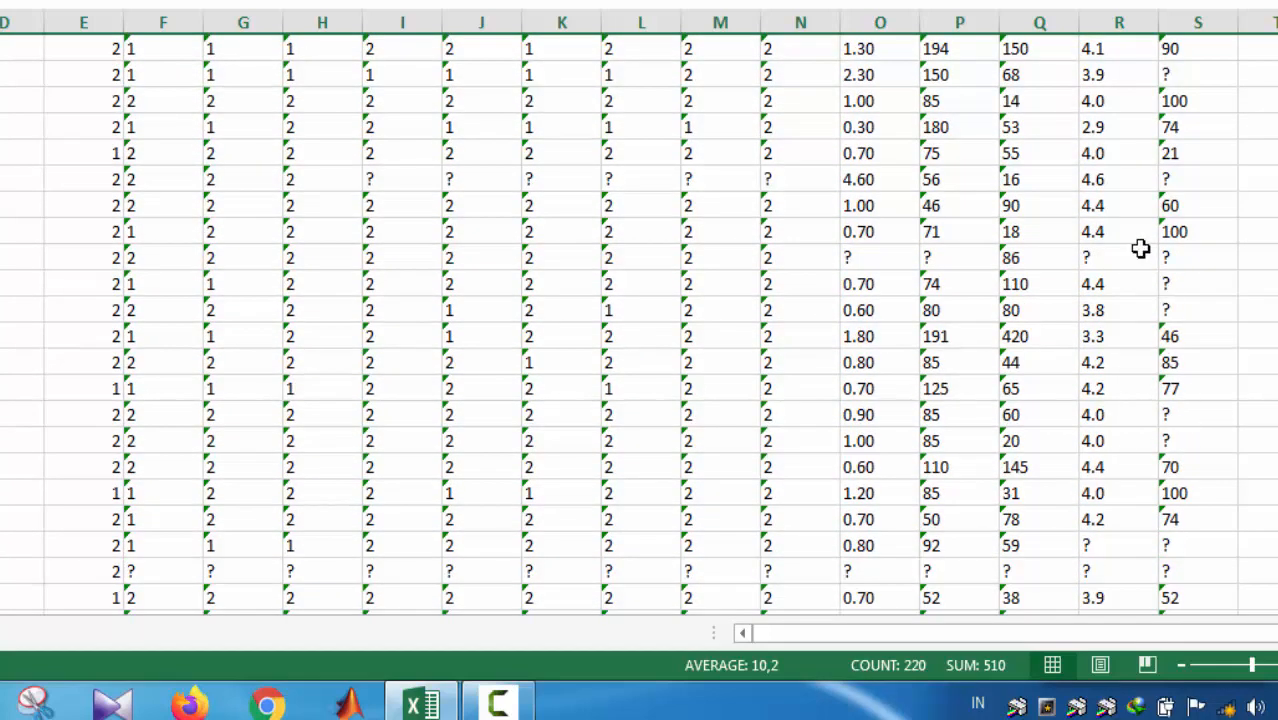
pyautogui.scroll(-4, 1150, 270)
pyautogui.scroll(-5, 1160, 450)
pyautogui.scroll(-4, 1175, 408)
pyautogui.scroll(20, 1170, 408)
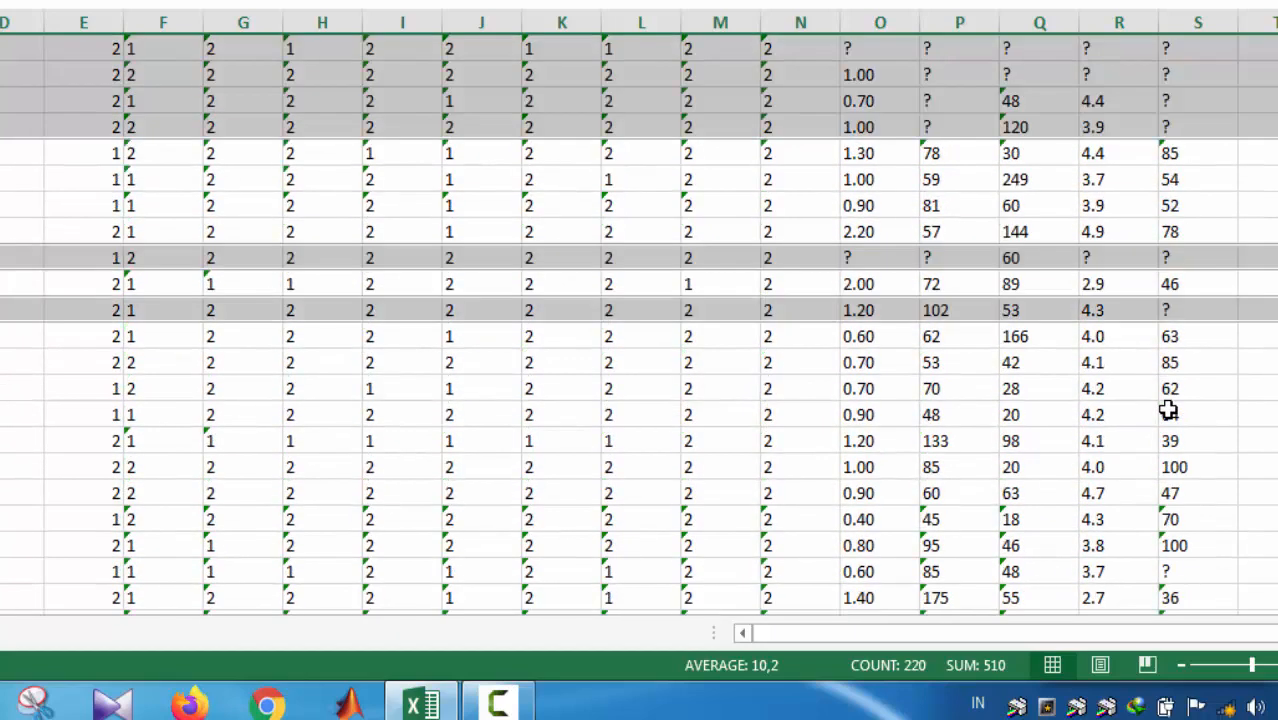
pyautogui.scroll(2, 1168, 410)
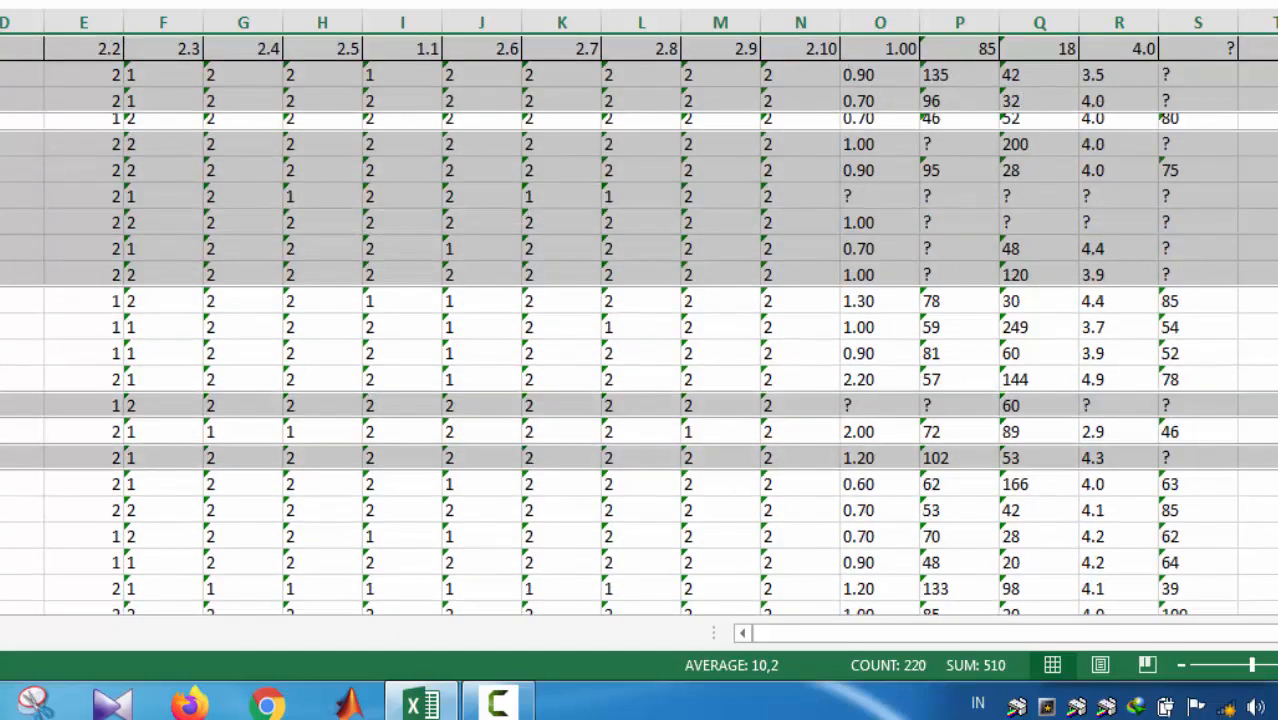
pyautogui.click(4, 170)
pyautogui.moveTo(2, 131); pyautogui.dragTo(2, 137)
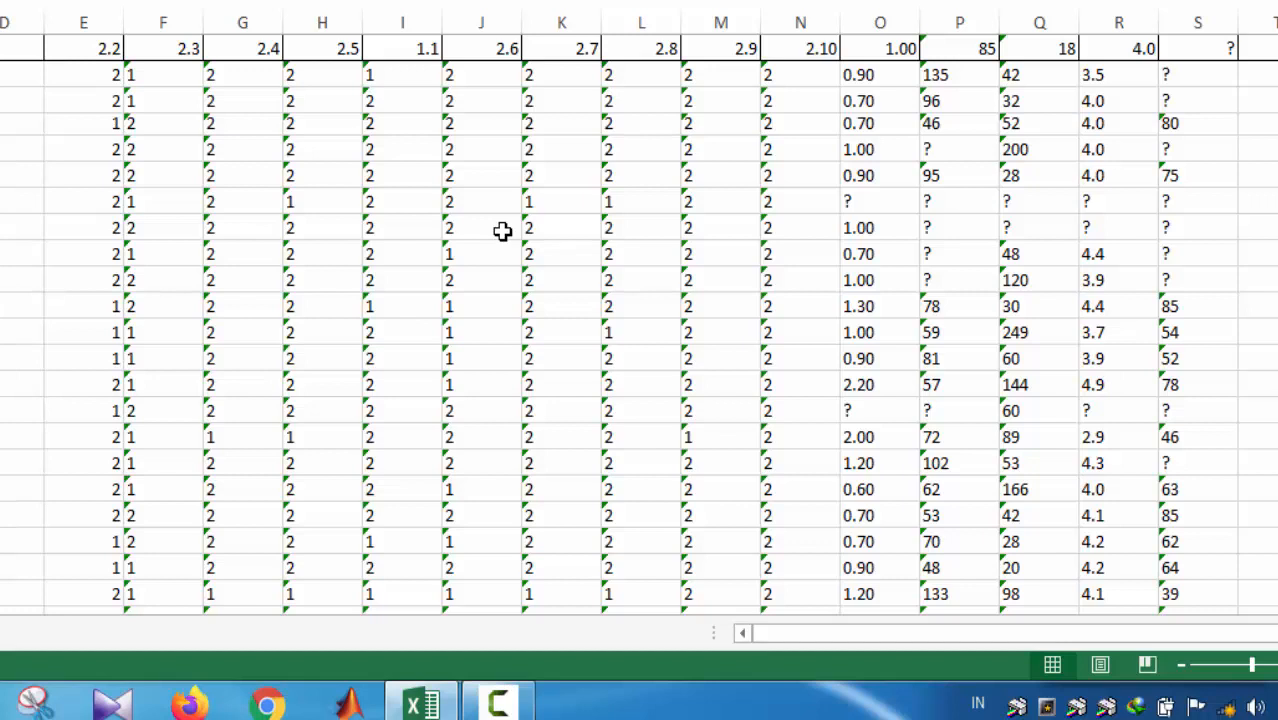
# Step: Try clearing the "?" value in cell S2, and undo the deletion
pyautogui.click(1184, 76)
pyautogui.click(1178, 100)
pyautogui.click(1187, 78)
pyautogui.click(1178, 101)
pyautogui.click(1184, 77)
pyautogui.press('Delete')
pyautogui.hotkey('ctrl', 'z')
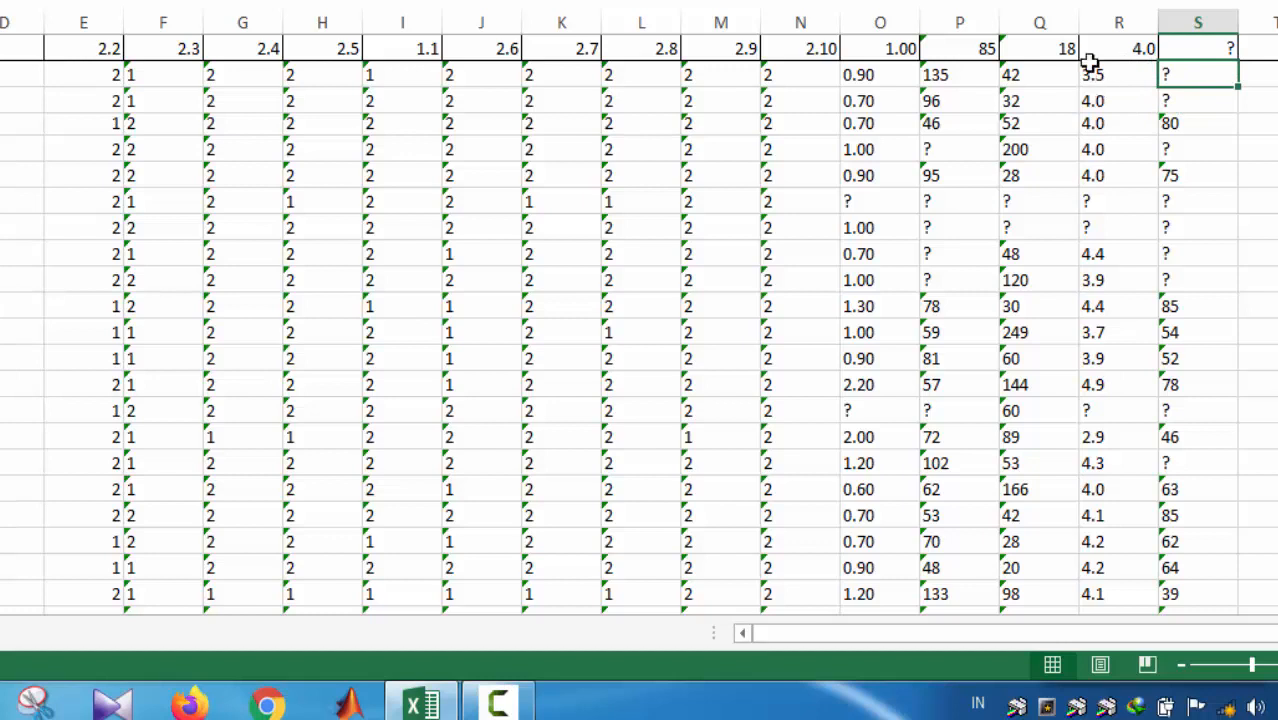
pyautogui.click(1192, 0)
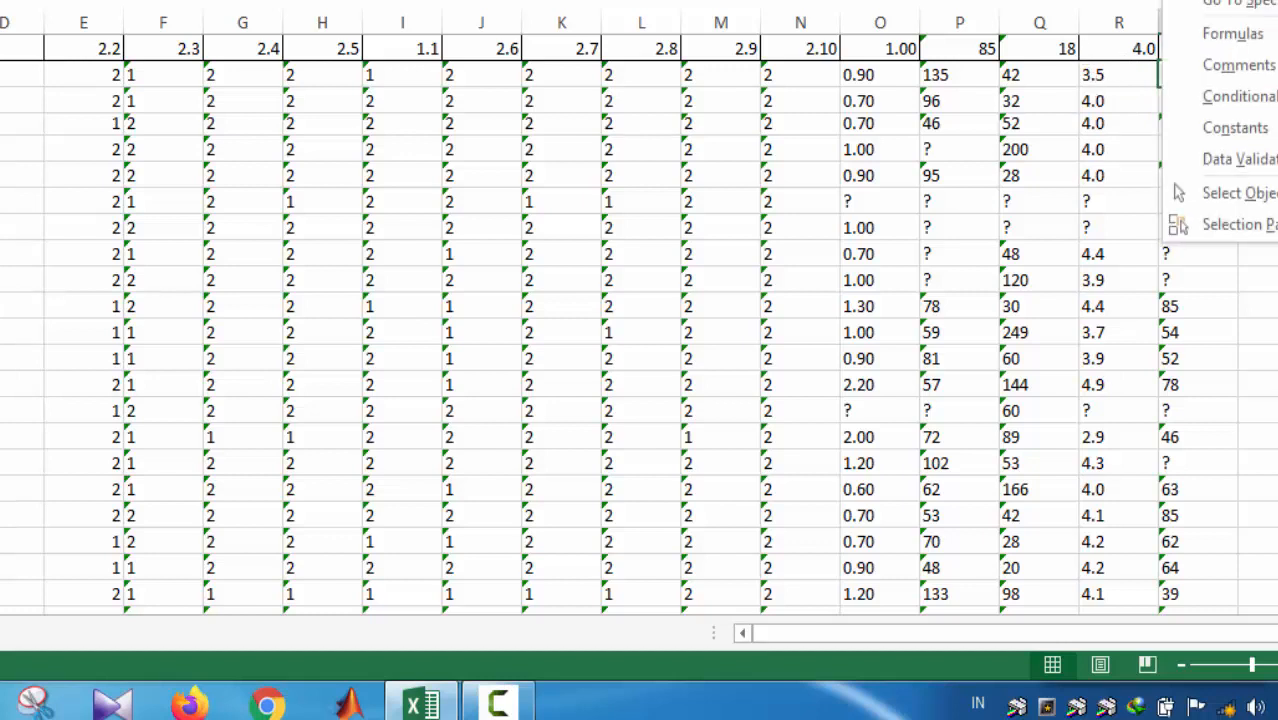
pyautogui.click(1228, 0)
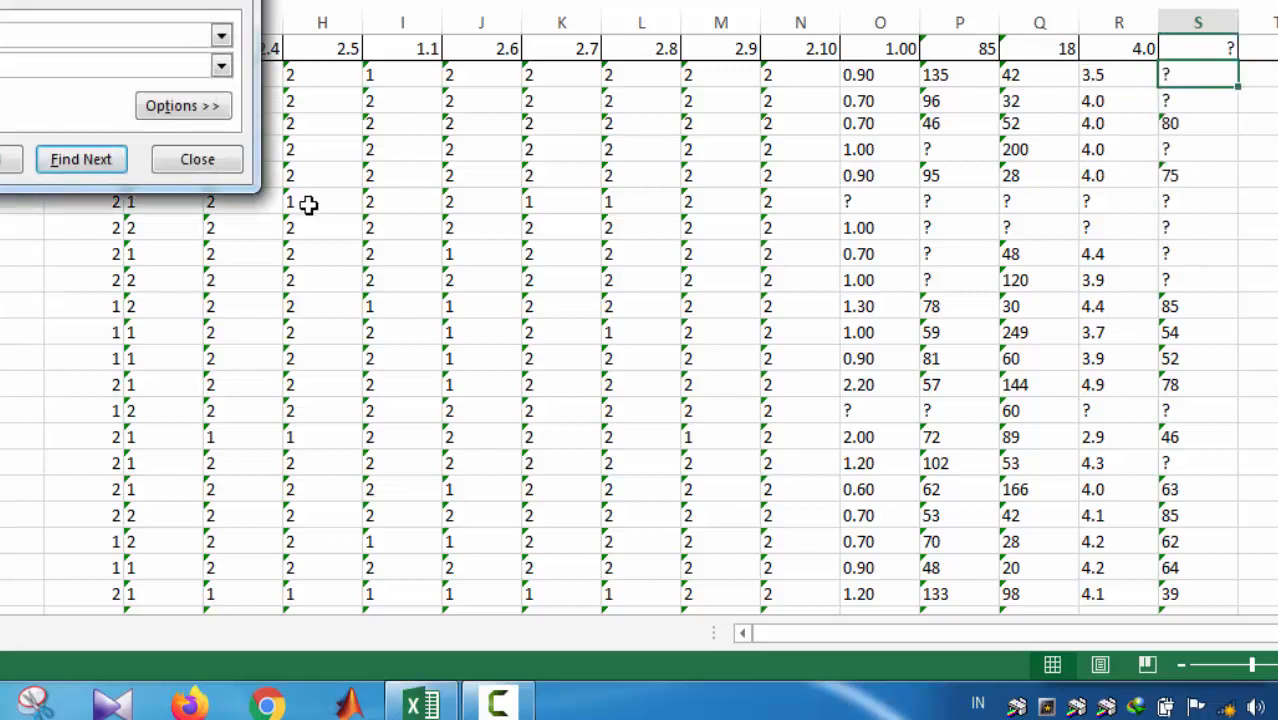
pyautogui.click(196, 159)
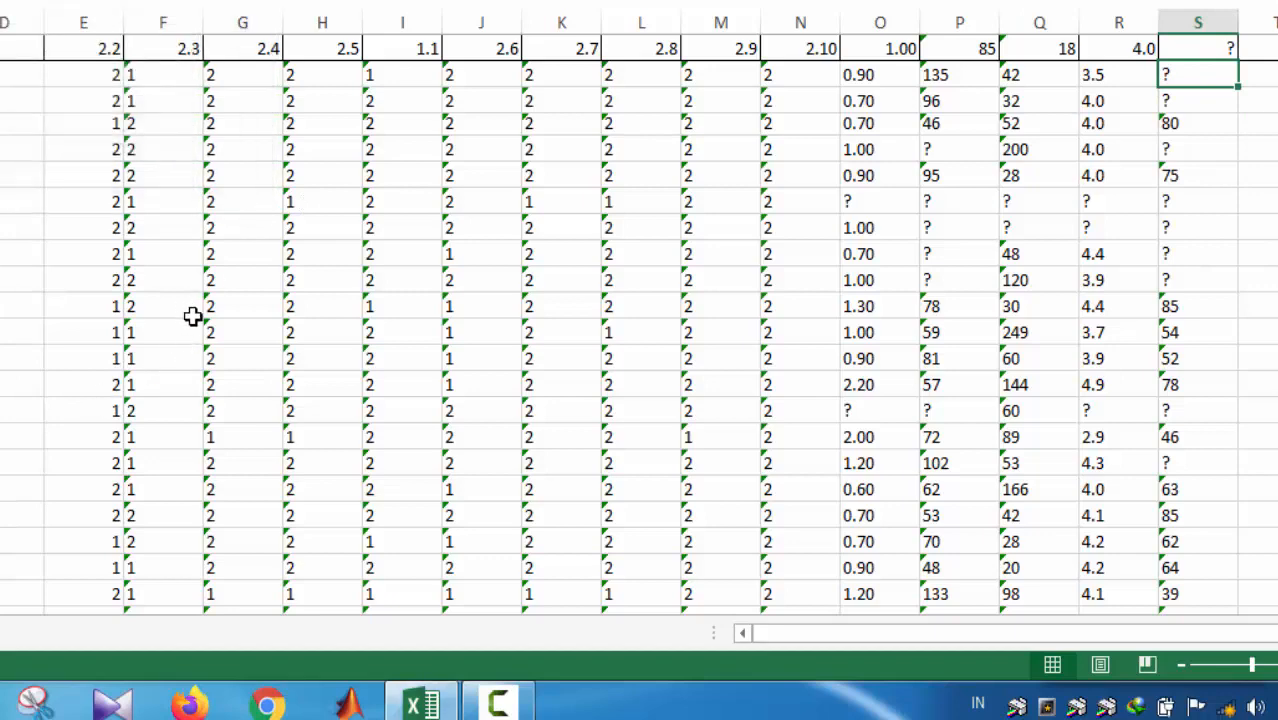
# Step: Copy the entire hepatitis table and paste it into a new worksheet
pyautogui.hotkey('ctrl', 'a')
pyautogui.hotkey('ctrl', 'c')
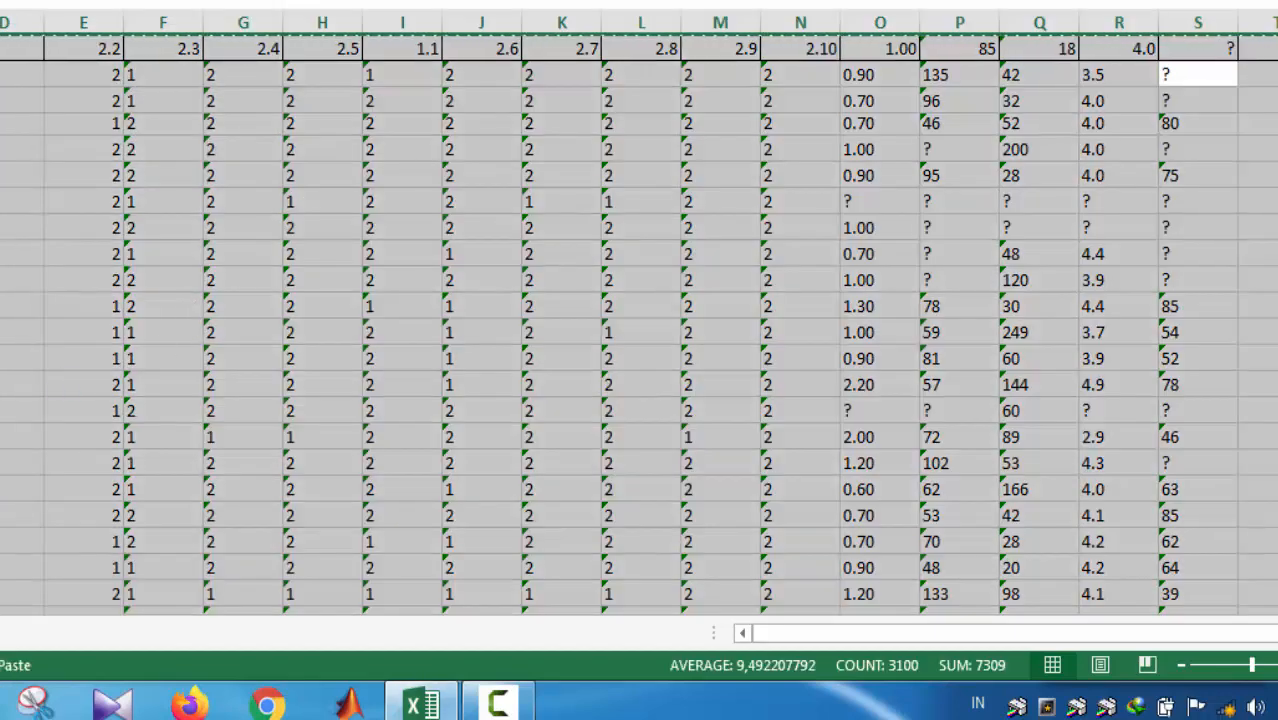
pyautogui.click(15, 632)
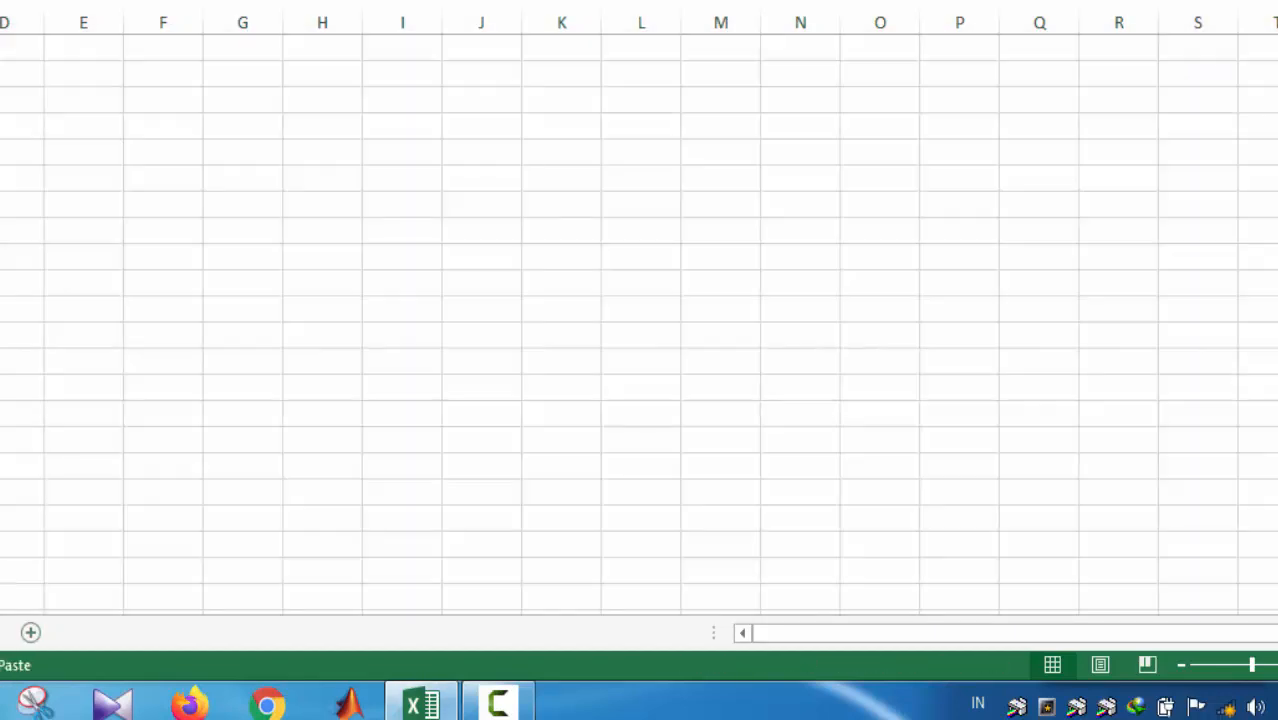
pyautogui.hotkey('ctrl', 'v')
pyautogui.click(537, 175)
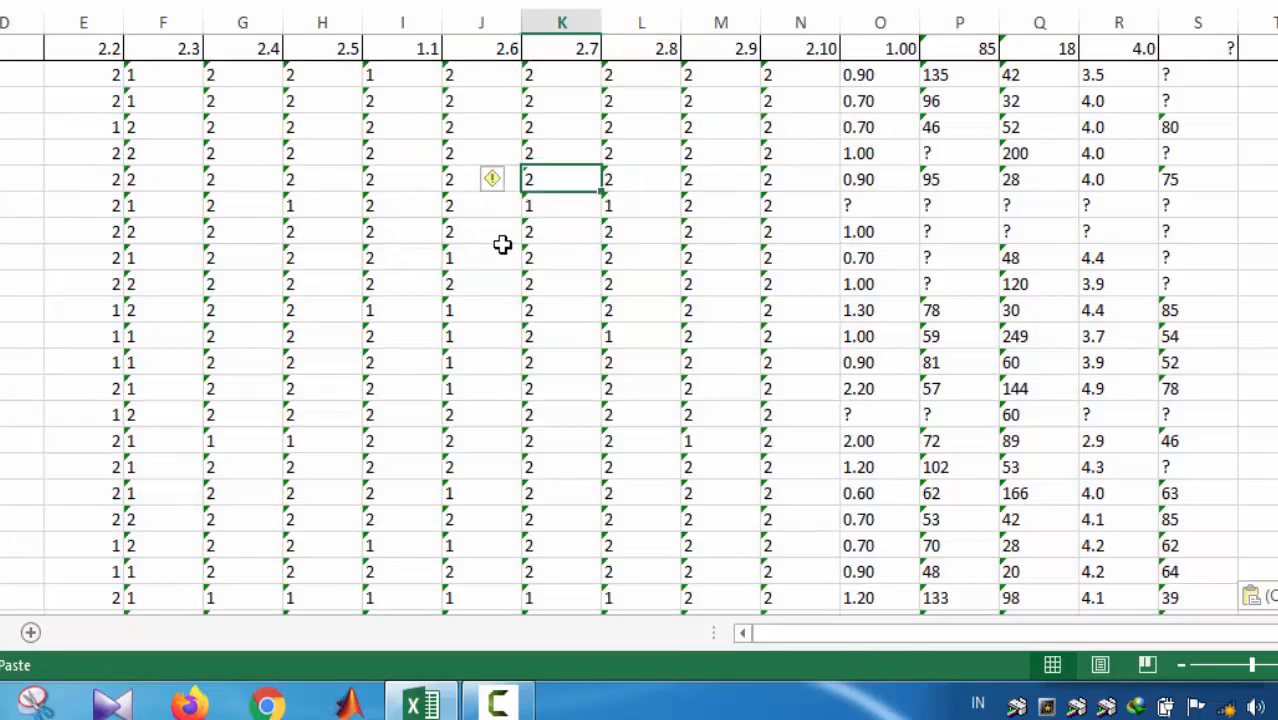
# Step: In the copied sheet, examine the "?" entries in column S together with the class values in column T
pyautogui.click(1172, 72)
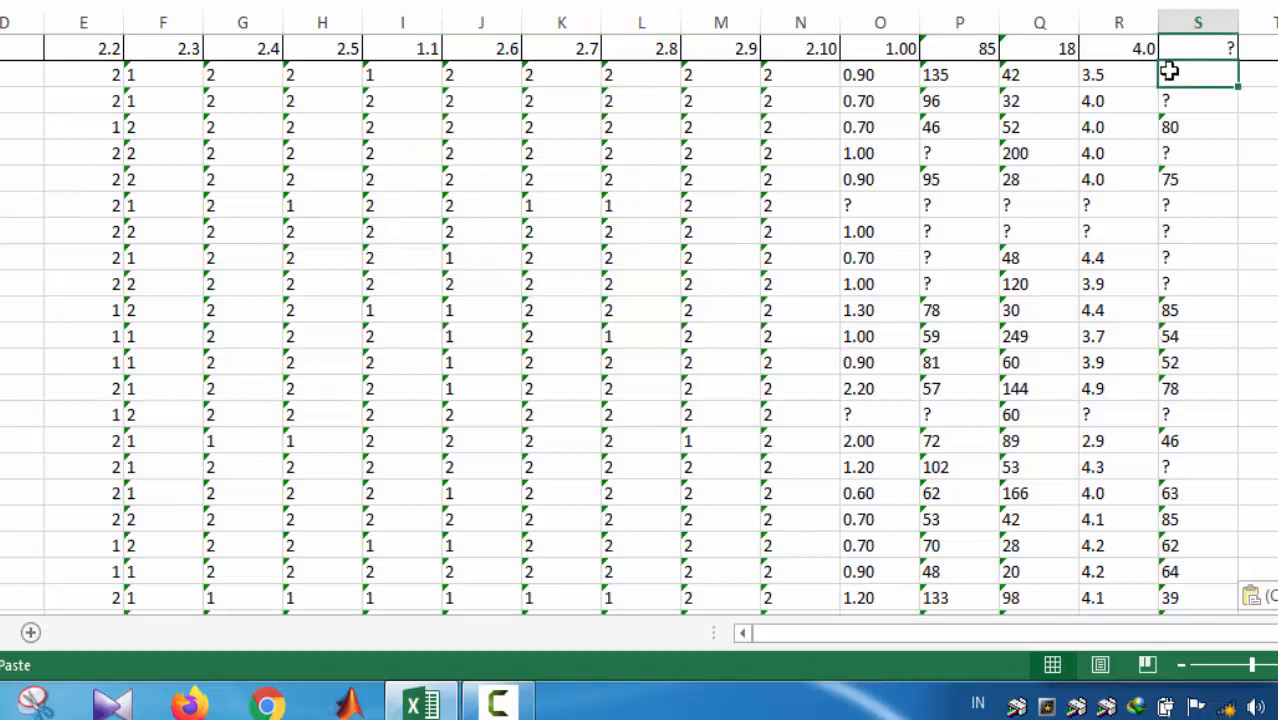
pyautogui.click(1190, 0)
pyautogui.click(1190, 0)
pyautogui.click(1195, 48)
pyautogui.click(1193, 82)
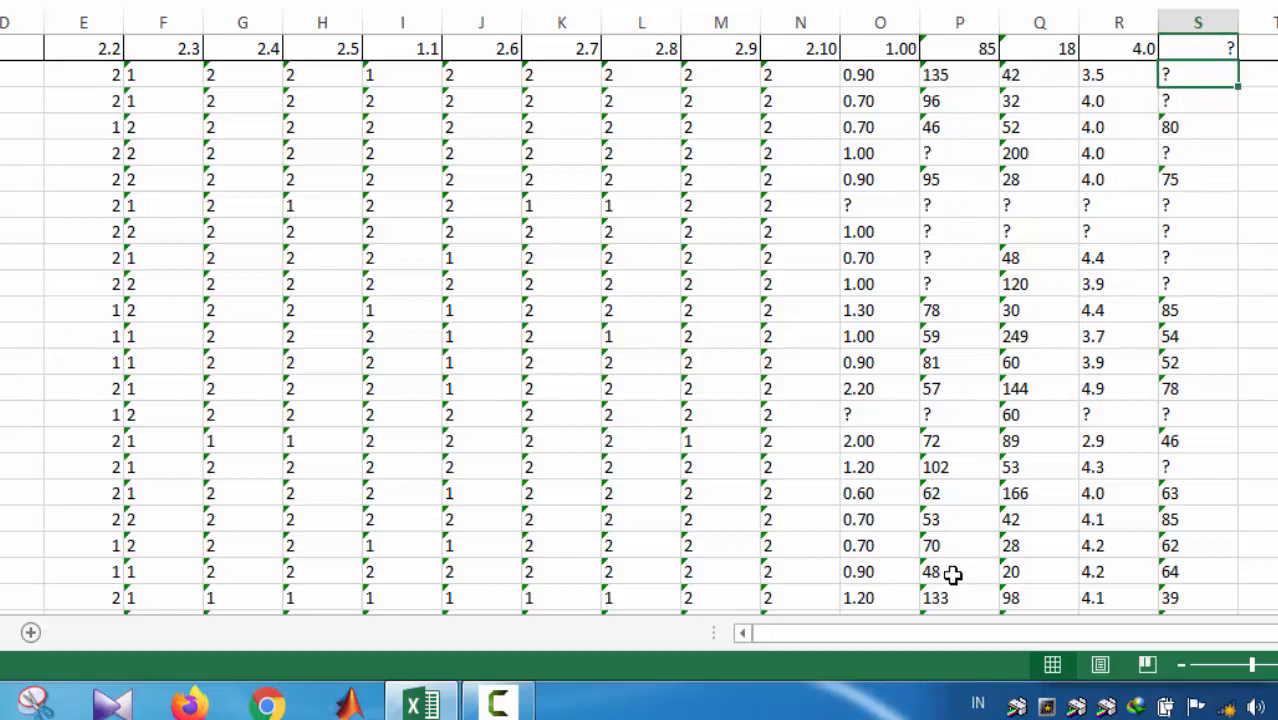
pyautogui.scroll(-20, 928, 367)
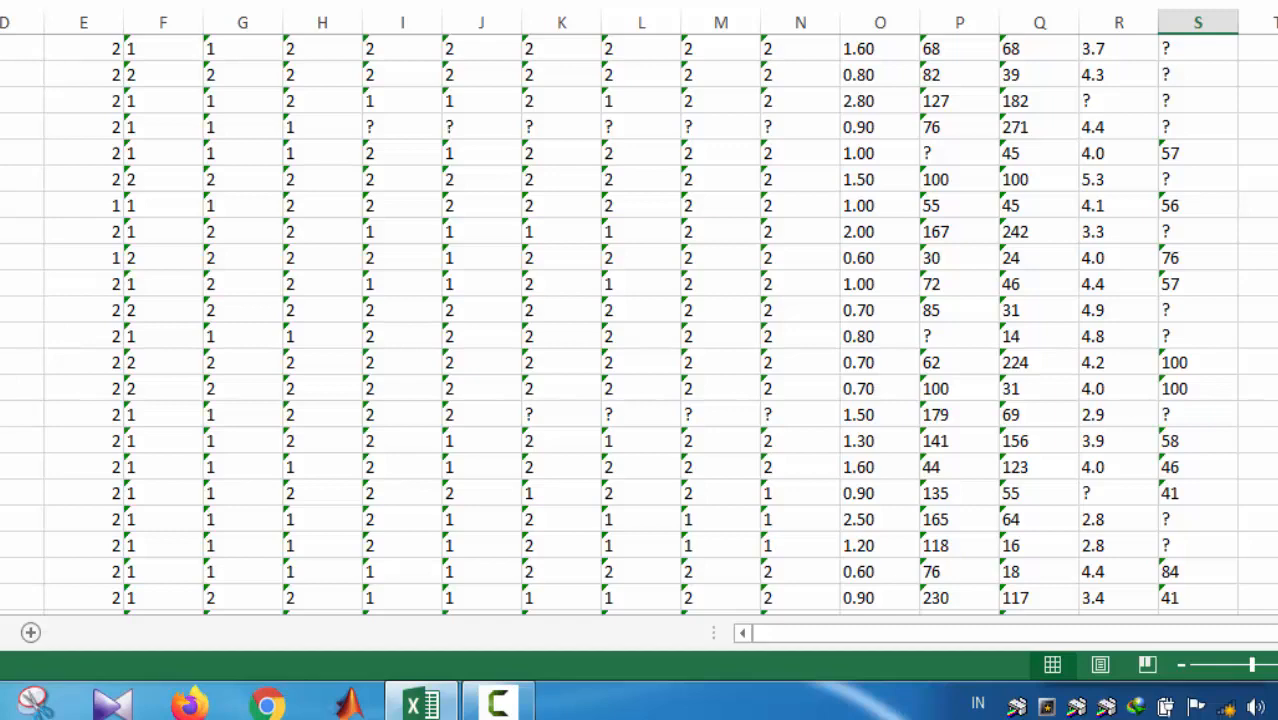
pyautogui.moveTo(1273, 48); pyautogui.dragTo(1273, 468)
pyautogui.scroll(-20, 638, 320)
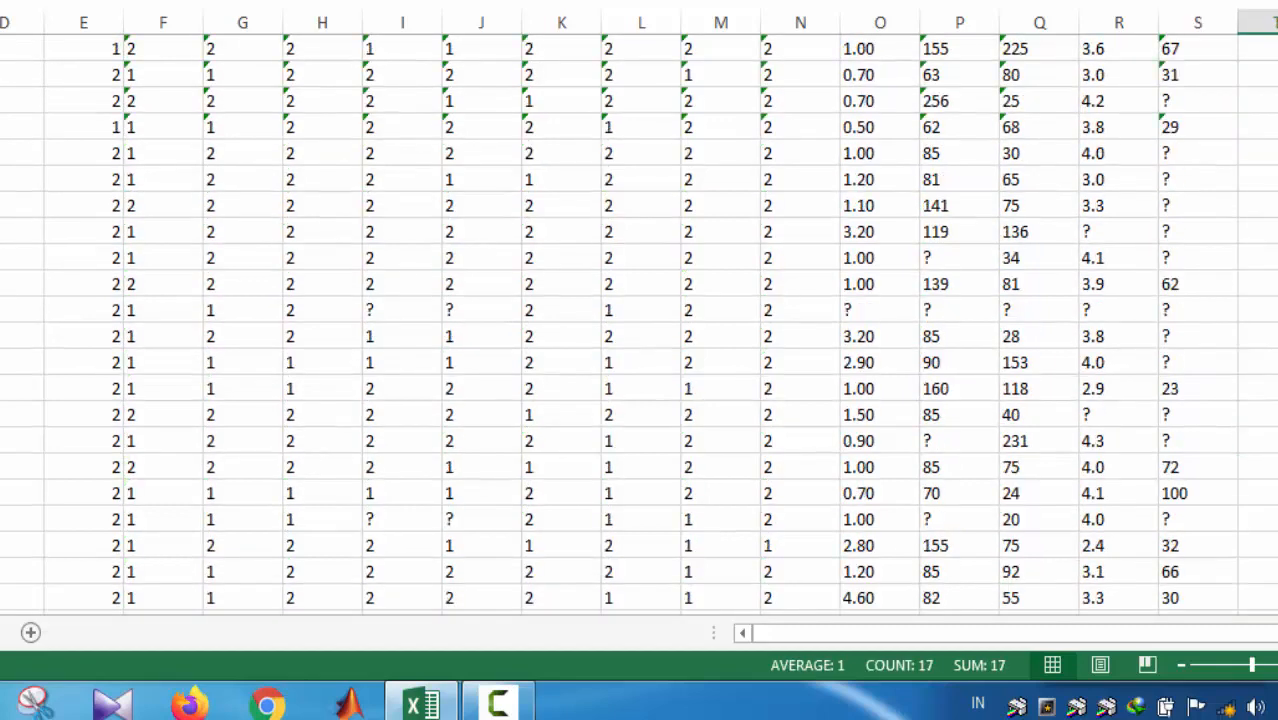
pyautogui.scroll(15, 638, 320)
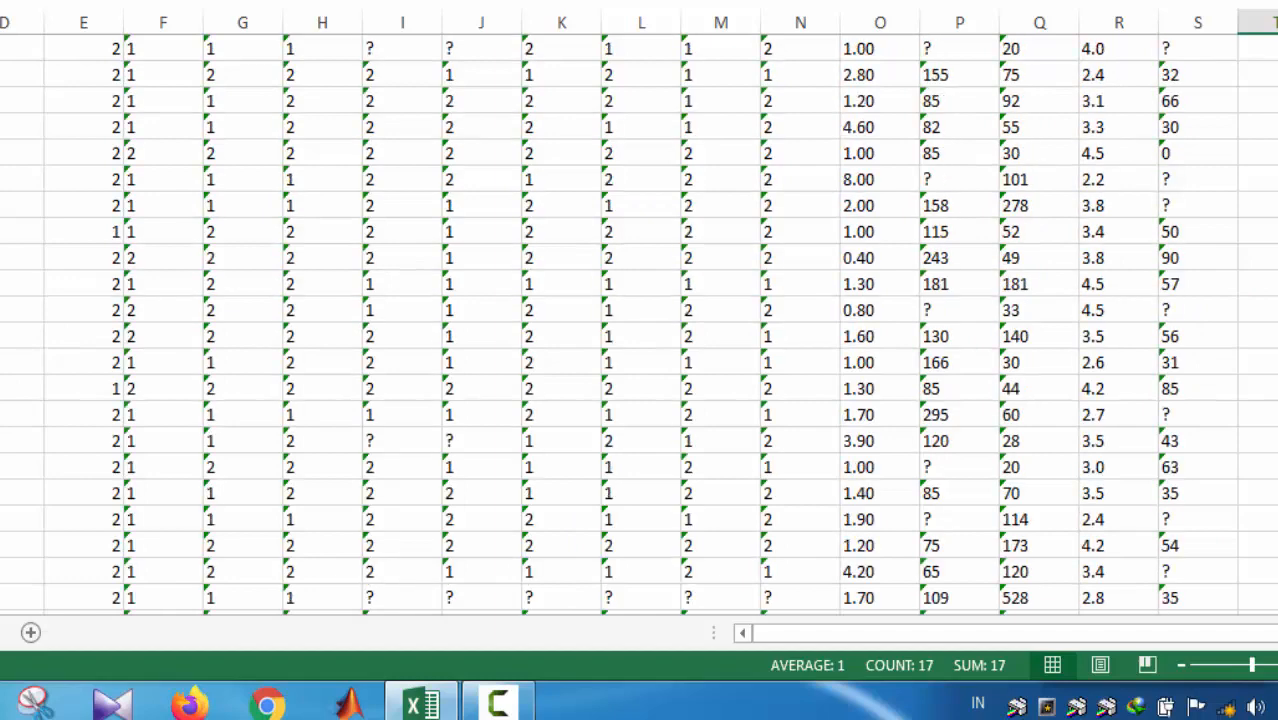
pyautogui.scroll(1, 638, 320)
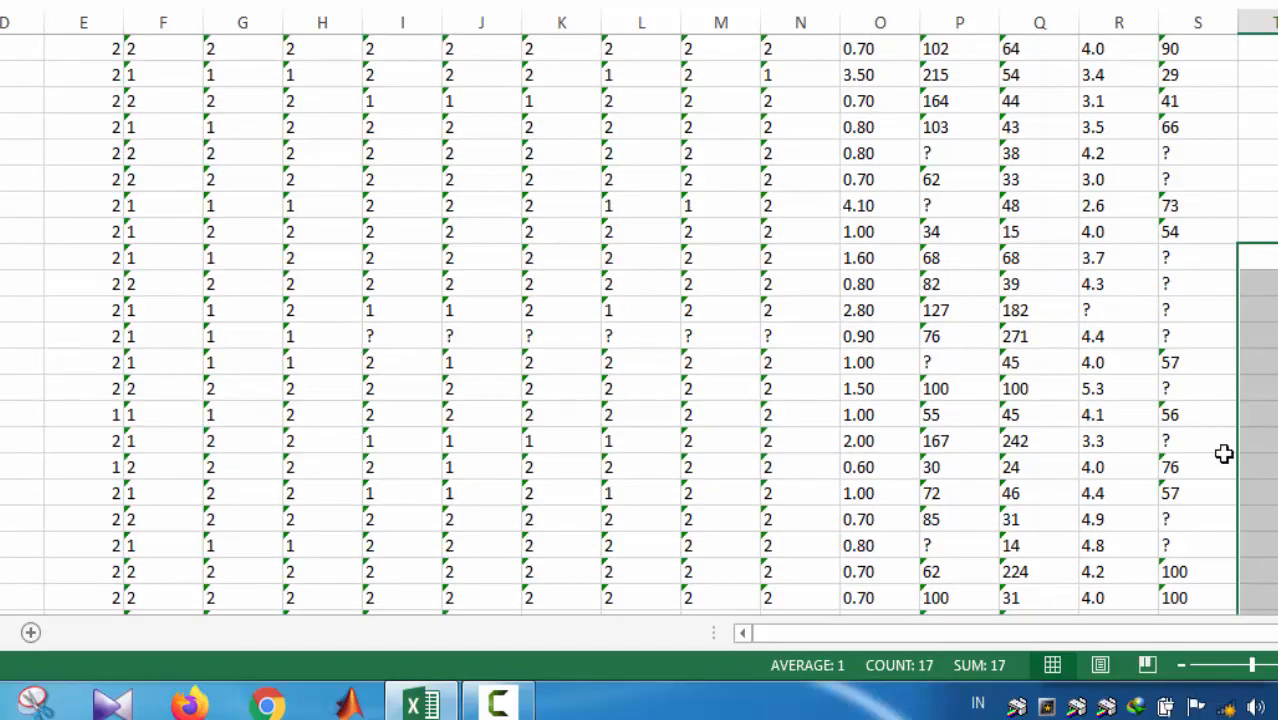
# Step: Beside the last class 1 row, enter an AVERAGE formula in U86 covering the range O1:O86
pyautogui.scroll(-5, 638, 320)
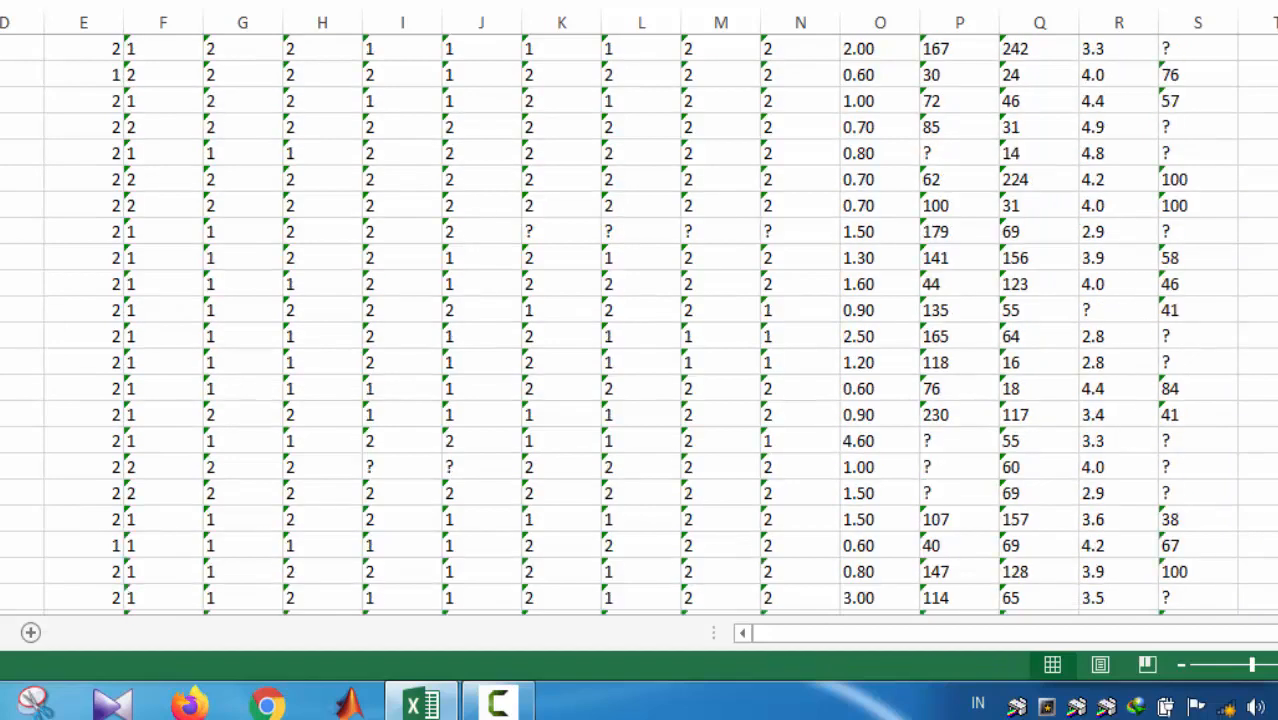
pyautogui.write('=')
pyautogui.write('e')
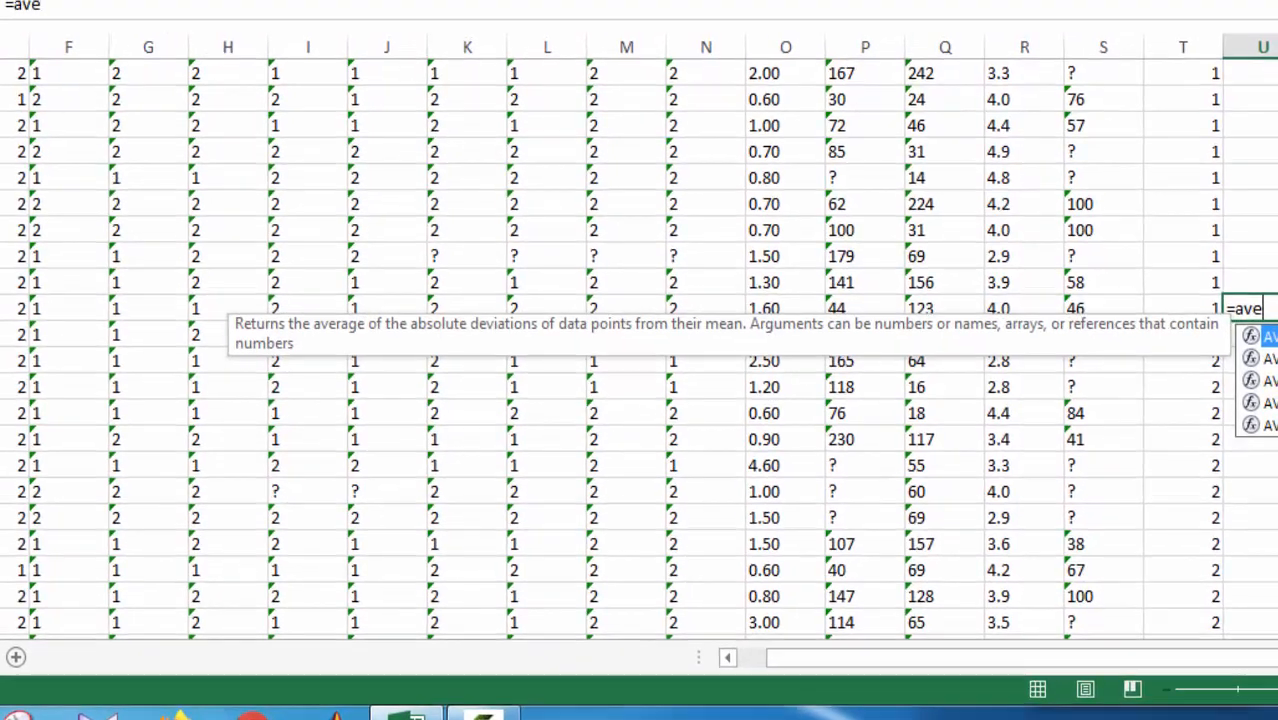
pyautogui.press('Down')
pyautogui.press('Tab')
pyautogui.press('Left')
pyautogui.press('Left')
pyautogui.press('Left')
pyautogui.press('Left')
pyautogui.press('Left')
pyautogui.press('Left')
pyautogui.press('Left')
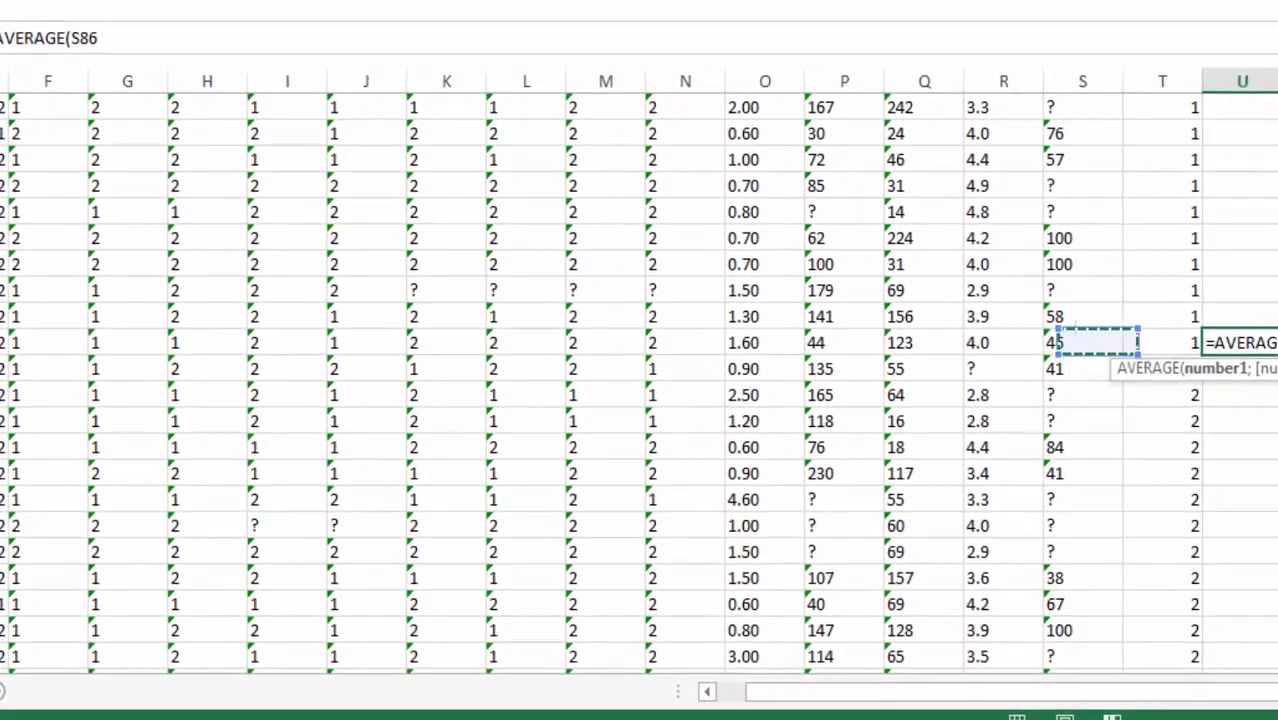
pyautogui.press('Right')
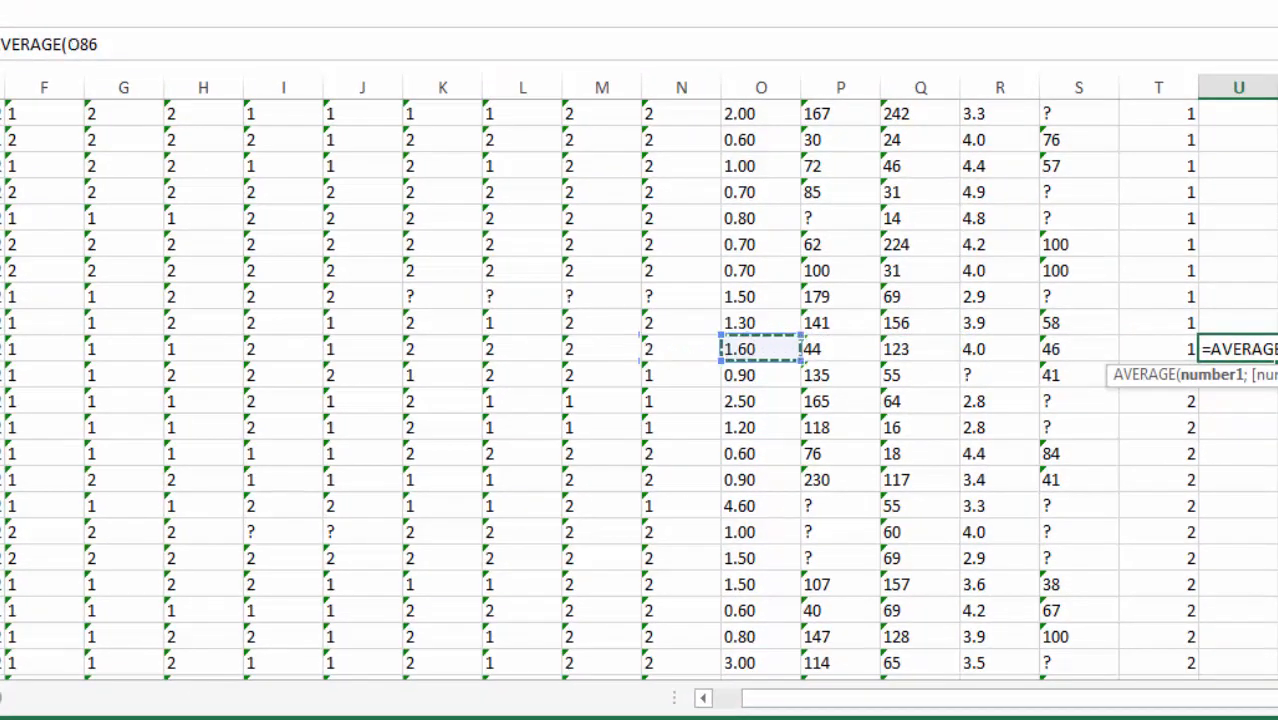
pyautogui.hotkey('ctrl', 'shift', 'Up')
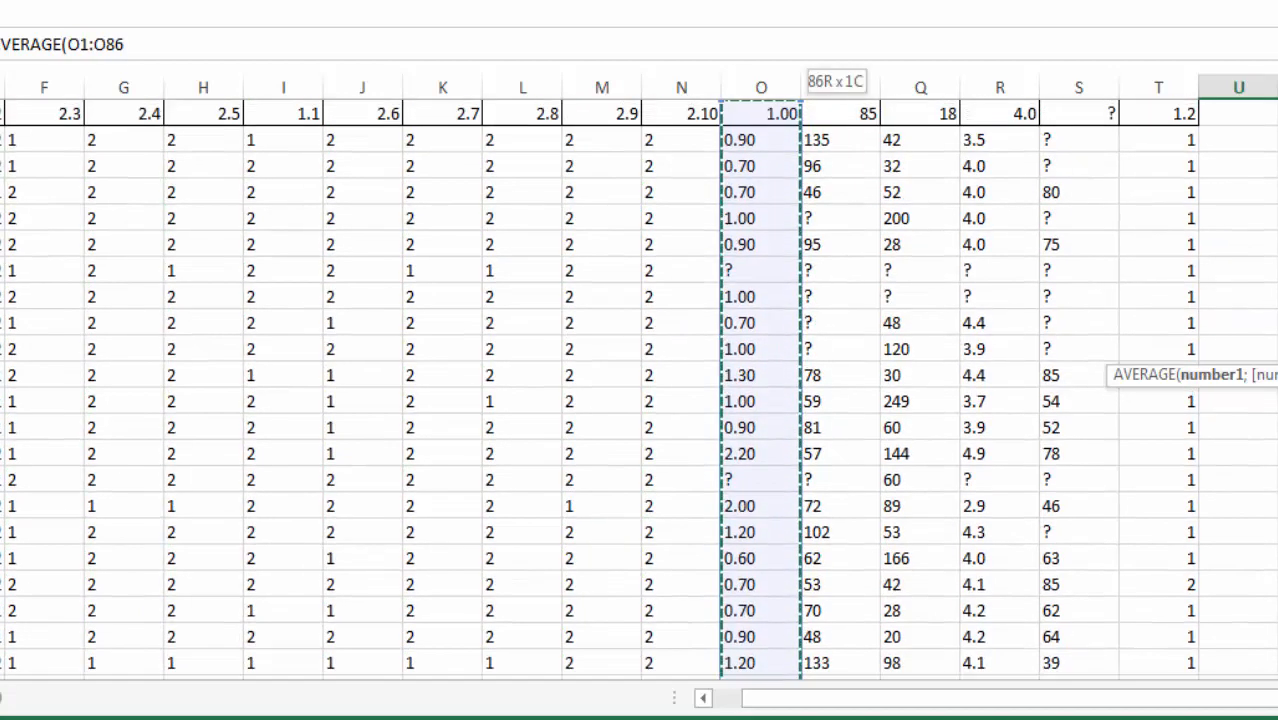
pyautogui.hotkey('shift', 'Down')
pyautogui.hotkey('shift', 'Up')
pyautogui.press('Return')
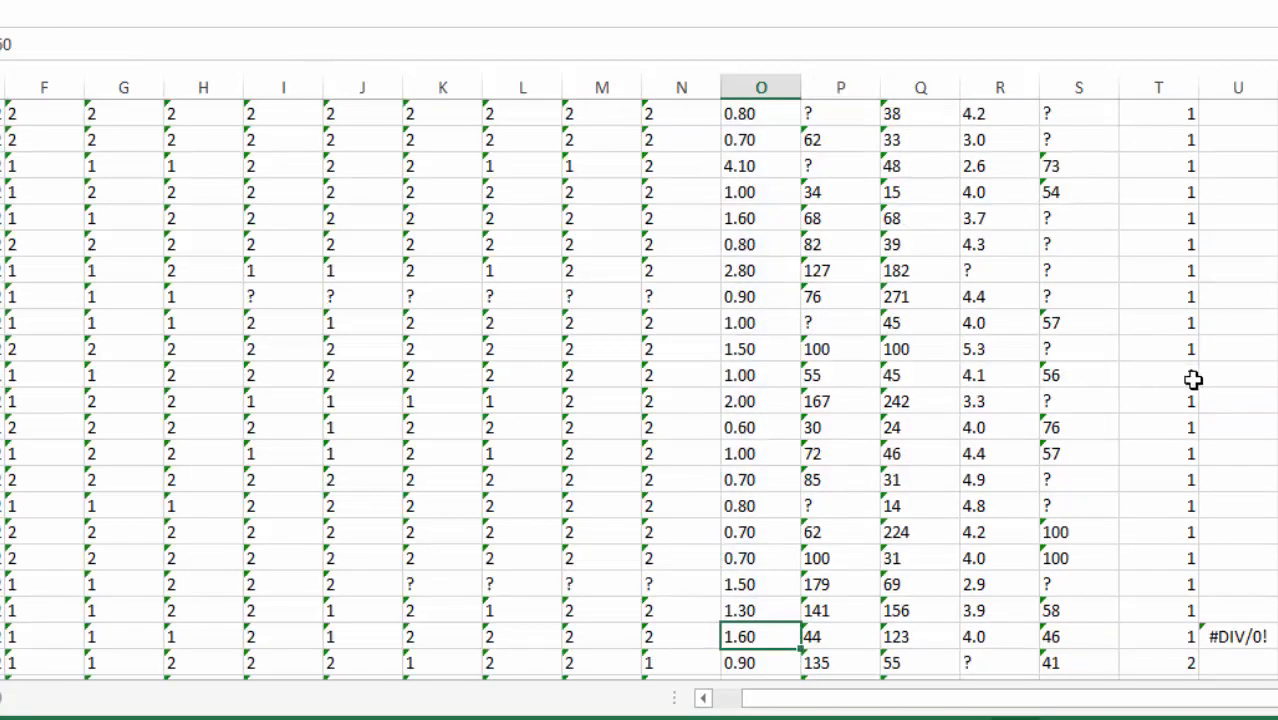
# Step: Replace every "." with "," throughout the copied sheet so the decimals are recognised as numbers
pyautogui.click(1150, 0)
pyautogui.click(1207, 7)
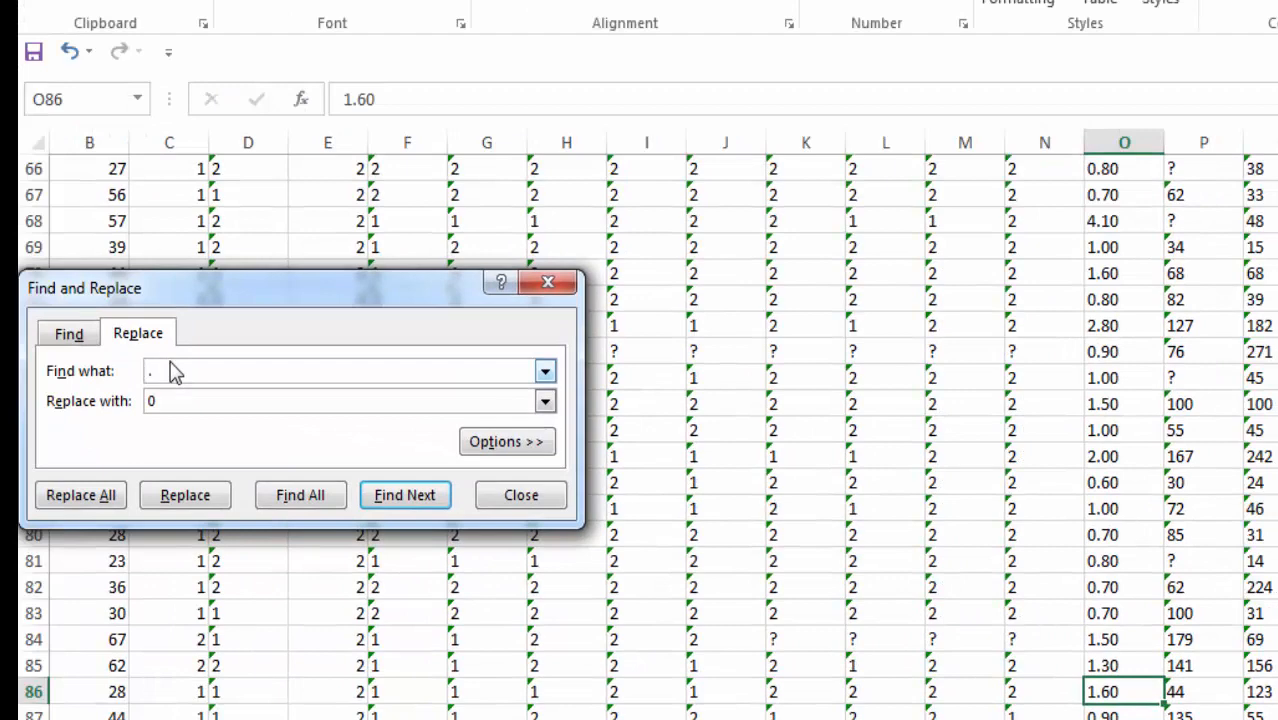
pyautogui.click(94, 496)
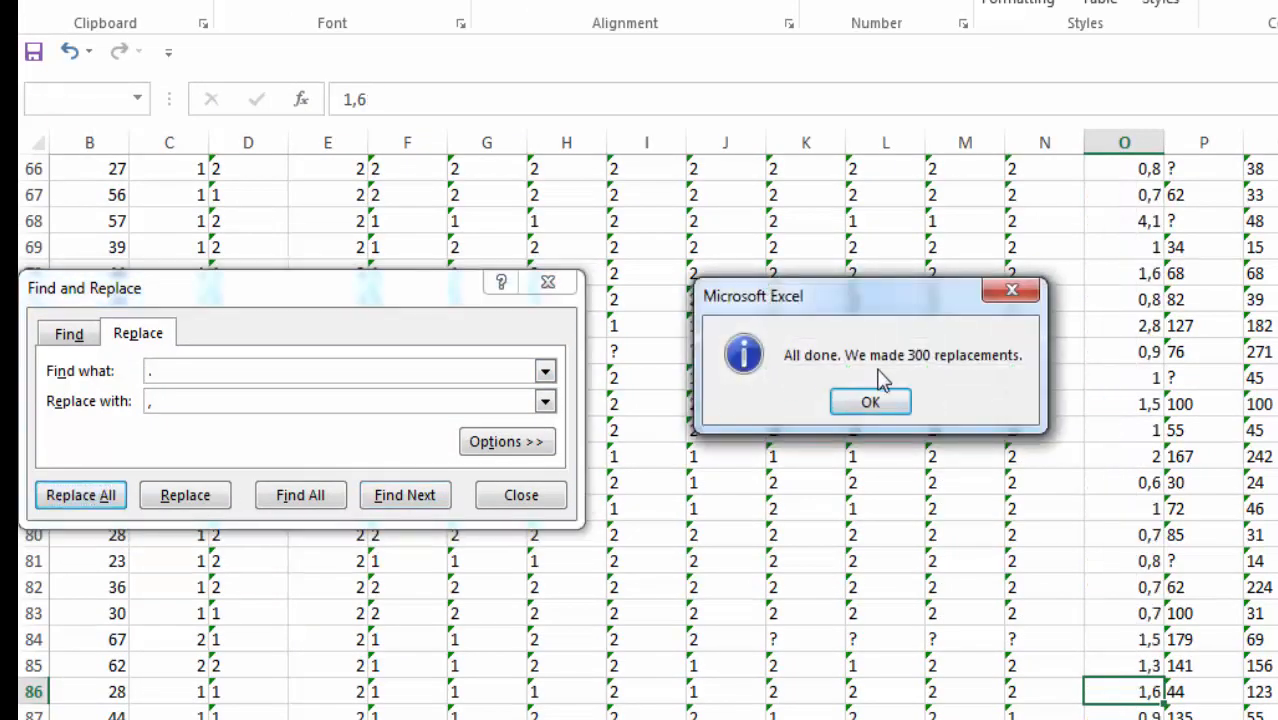
pyautogui.click(872, 402)
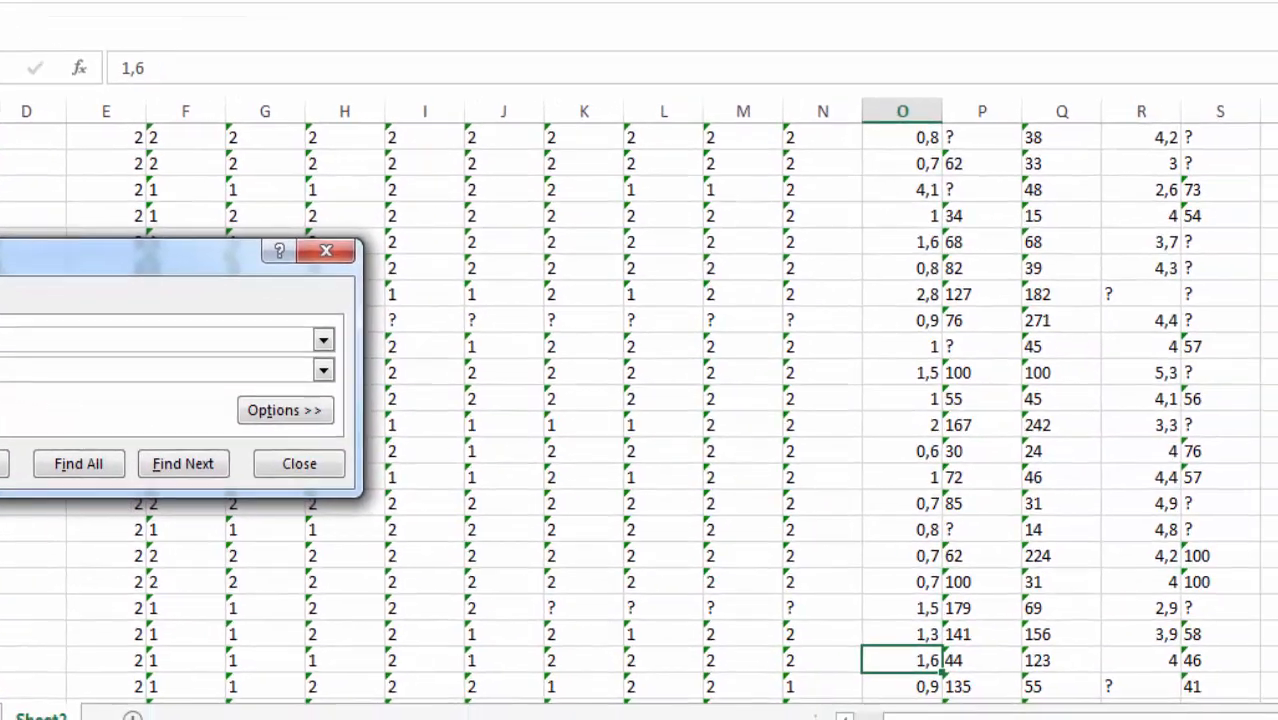
# Step: Compare the average in U86 with the values in column O, and close the Find and Replace dialog
pyautogui.click(1200, 643)
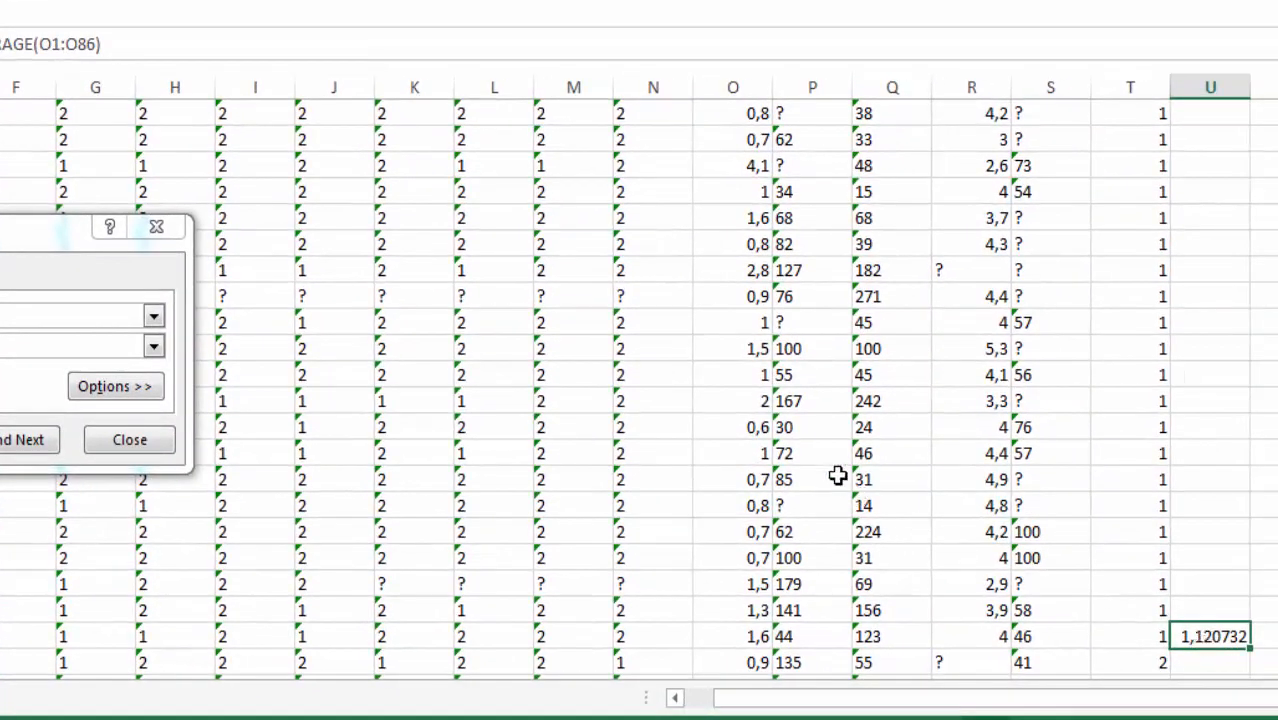
pyautogui.moveTo(724, 120); pyautogui.dragTo(752, 665)
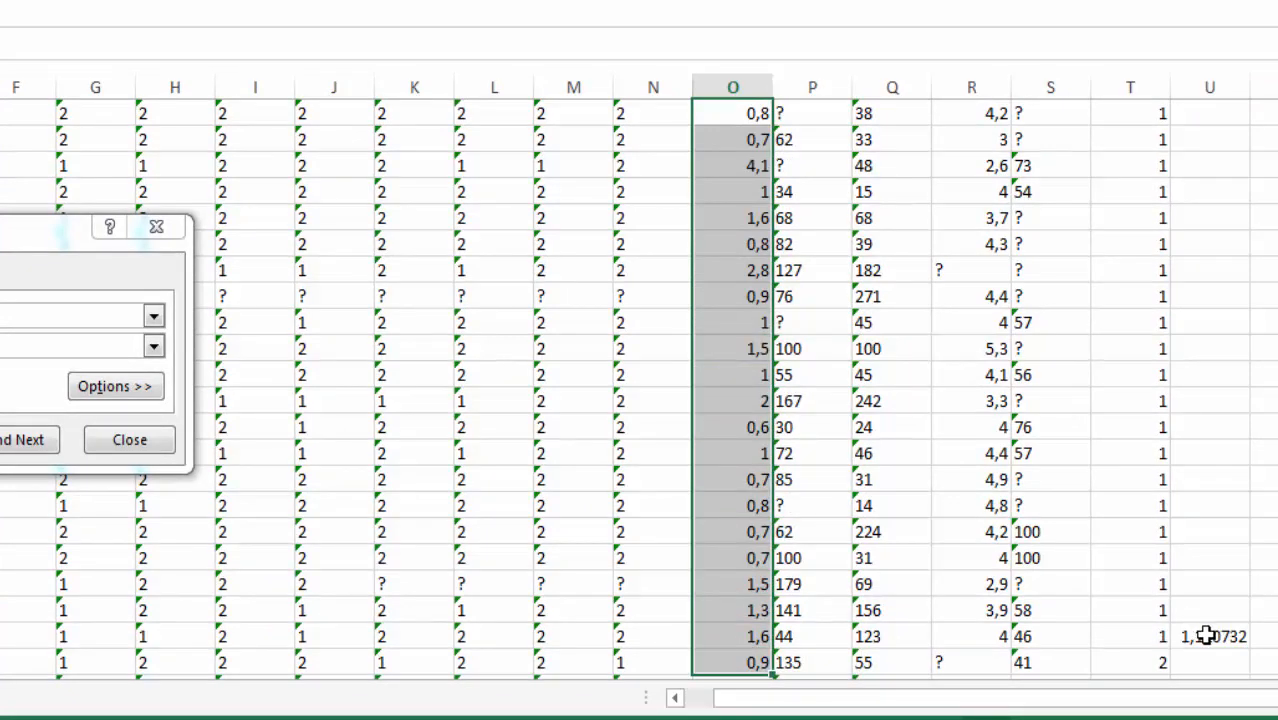
pyautogui.click(1194, 636)
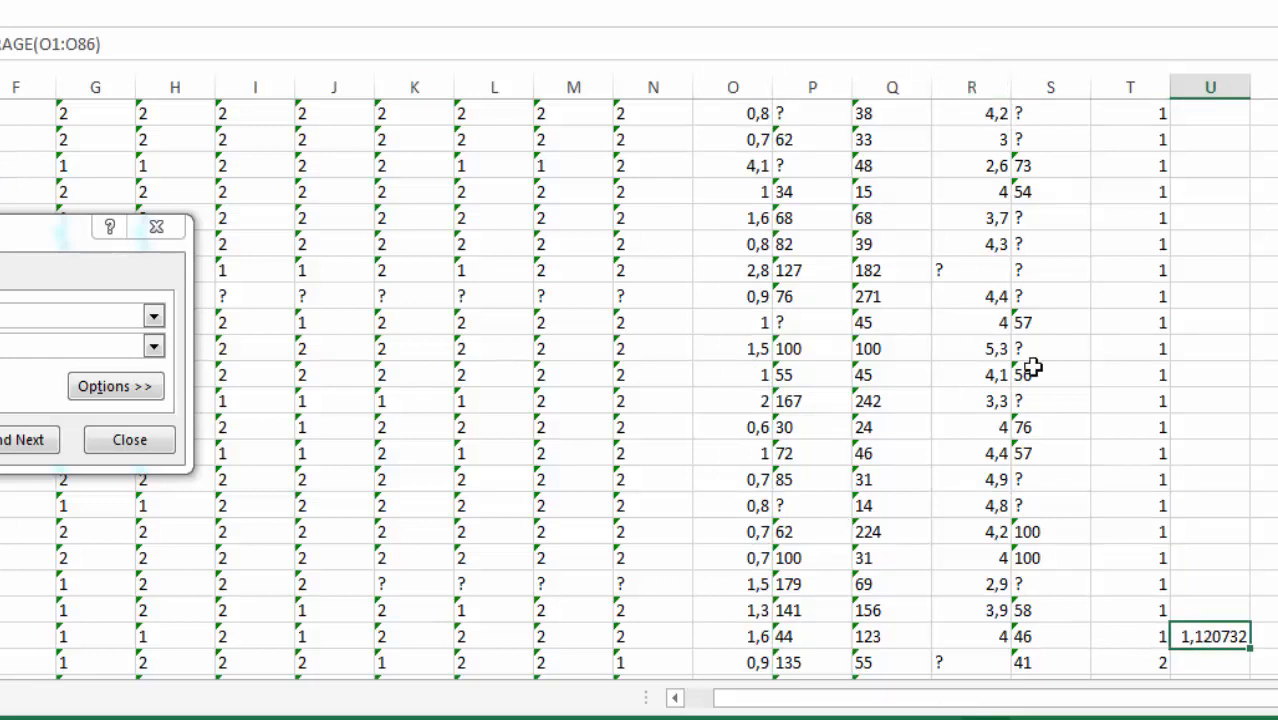
pyautogui.click(144, 450)
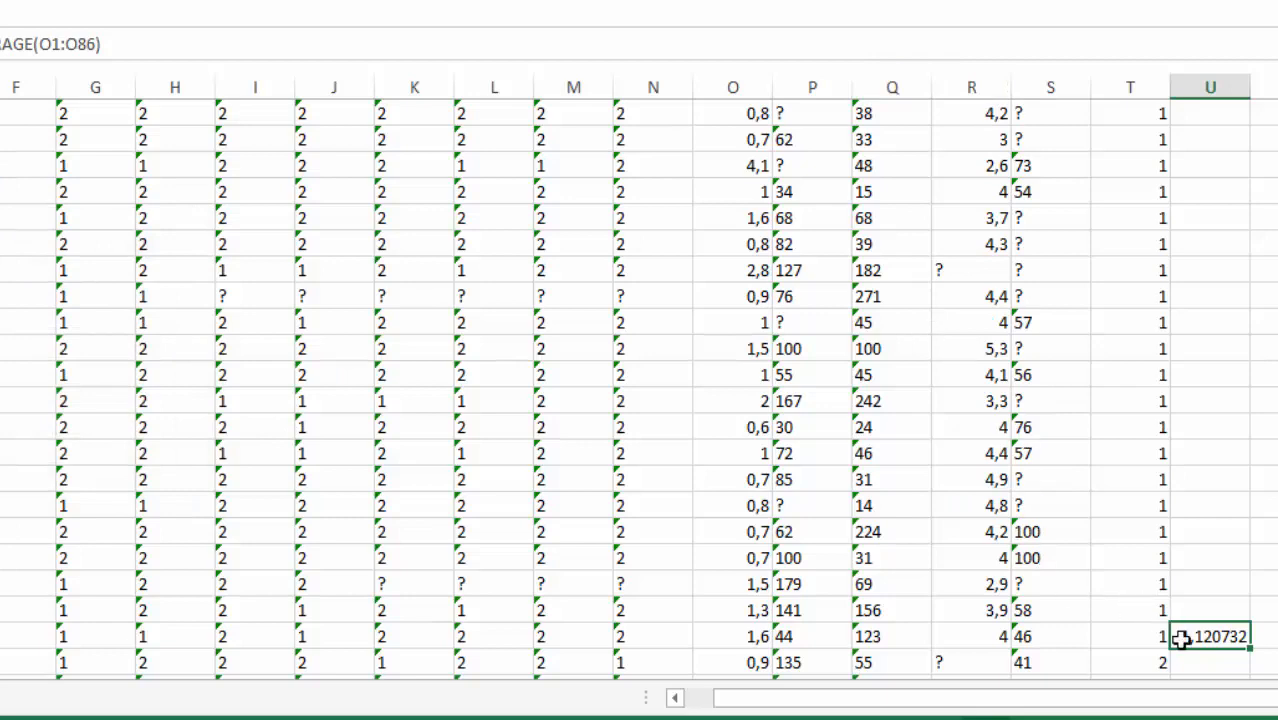
# Step: Locate the "?" entries in columns O and P among the class 1 rows, and return to the average in U86
pyautogui.scroll(5, 1184, 437)
pyautogui.scroll(4, 1157, 204)
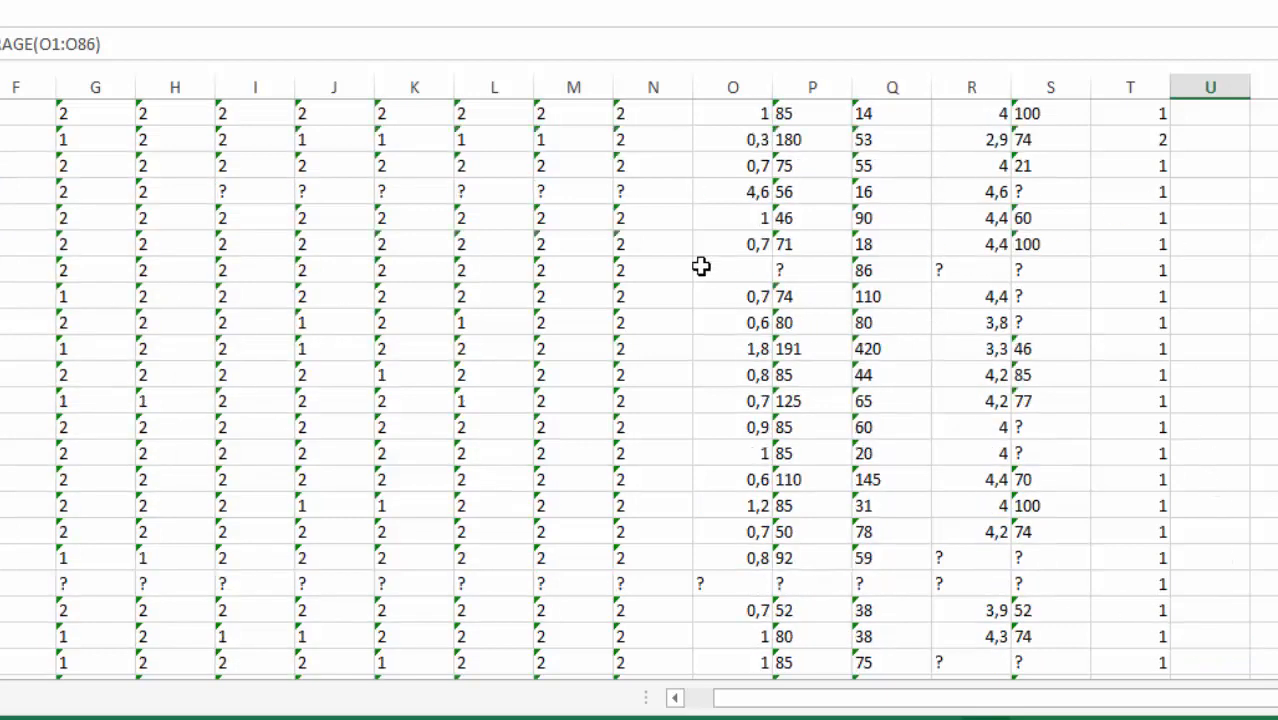
pyautogui.click(731, 271)
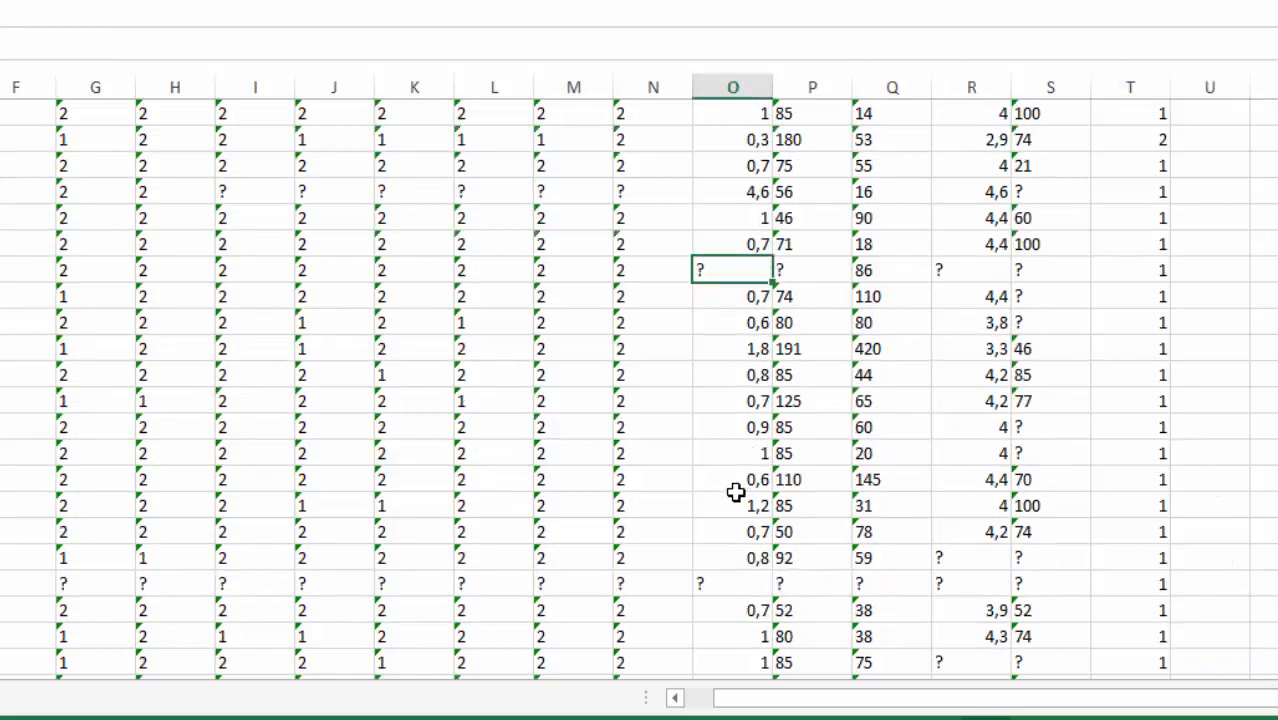
pyautogui.click(733, 585)
pyautogui.click(796, 585)
pyautogui.click(791, 275)
pyautogui.scroll(-4, 1158, 457)
pyautogui.scroll(-3, 1270, 597)
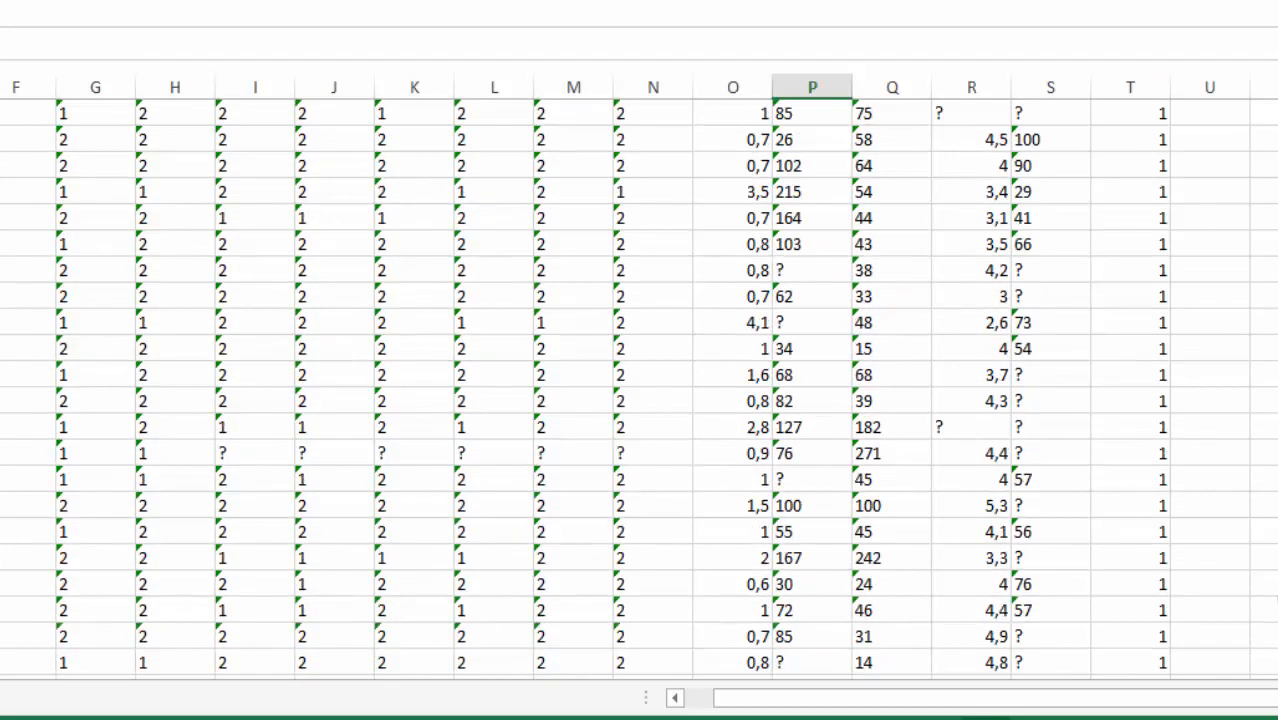
pyautogui.scroll(-4, 1215, 600)
pyautogui.click(1203, 479)
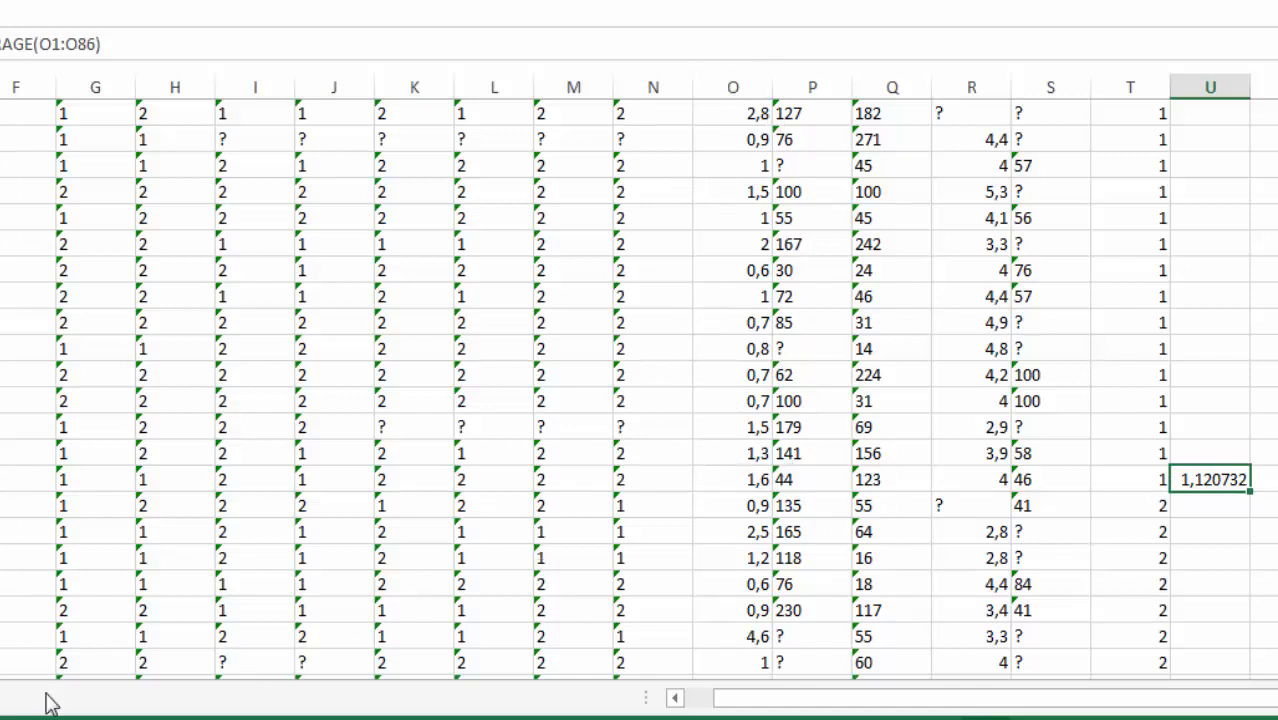
# Step: Keep the current Windows color scheme, with the option to be asked again if the computer continues to perform slowly
pyautogui.click(787, 165)
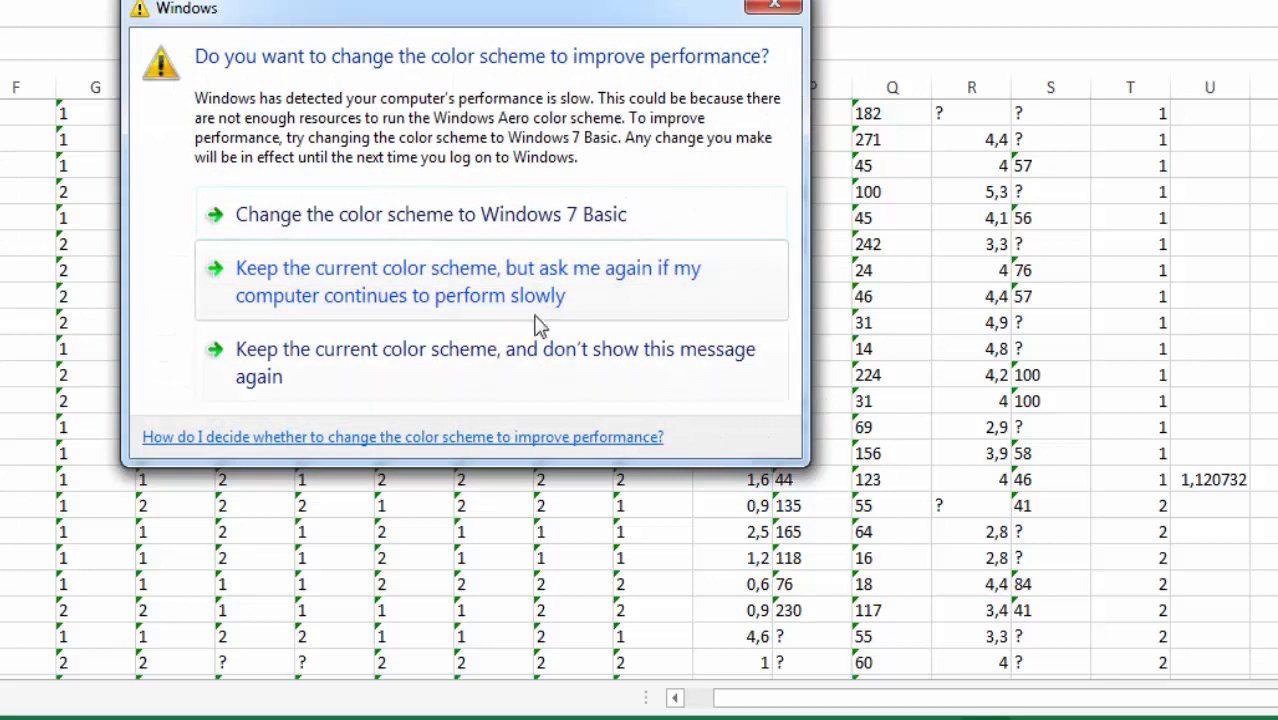
pyautogui.click(491, 305)
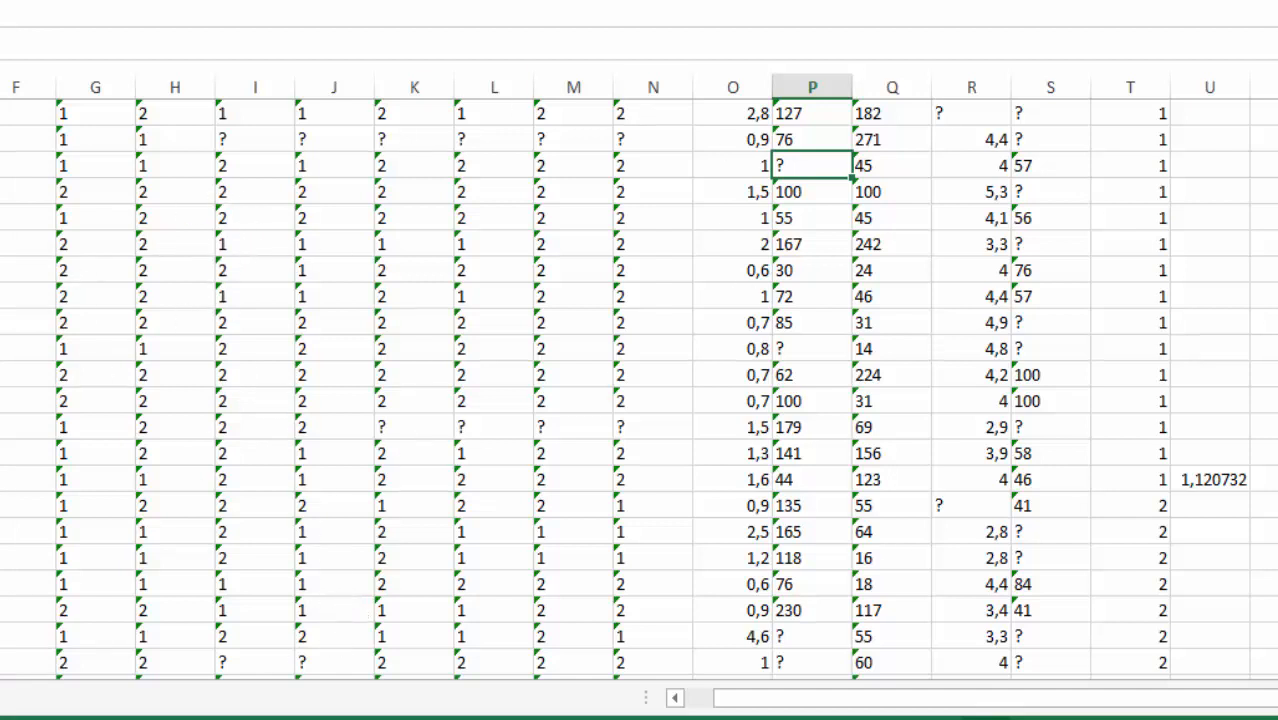
# Step: View the Normalization slide in the presentation, and return to the workbook to look over the upper hepatitis rows
pyautogui.press('super')
pyautogui.press('super')
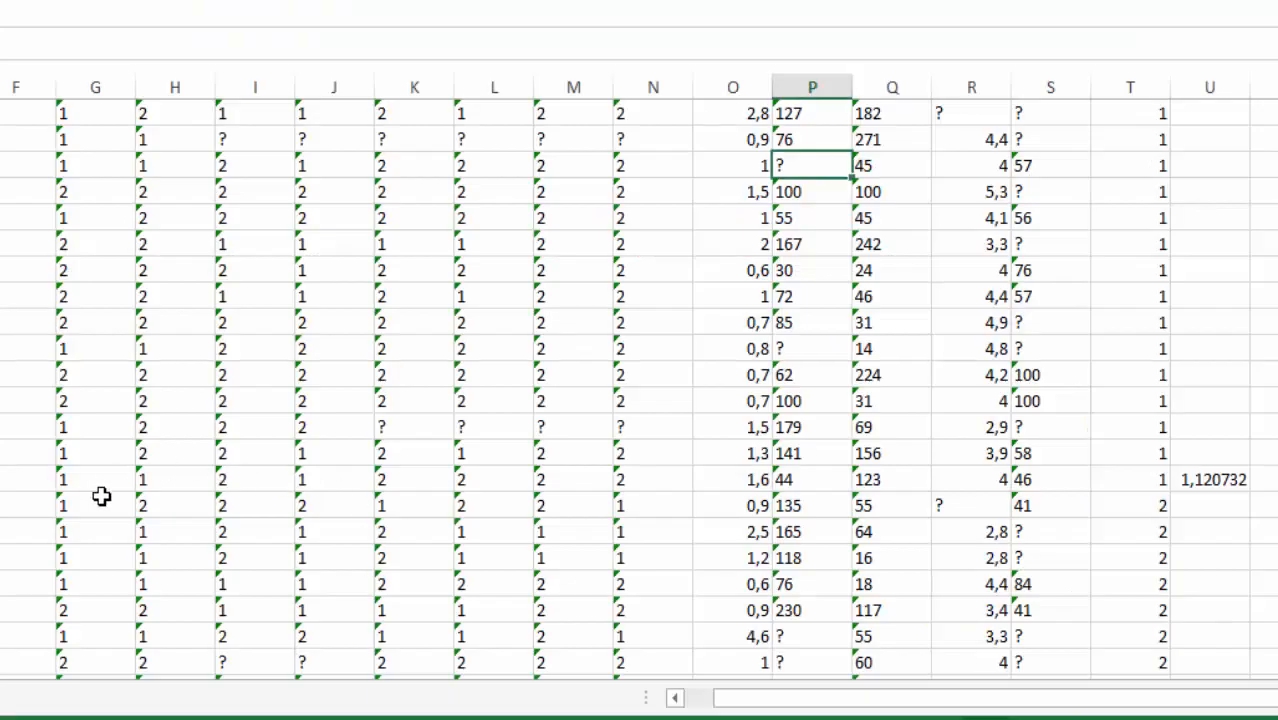
pyautogui.scroll(-8, 101, 497)
pyautogui.scroll(10, 251, 260)
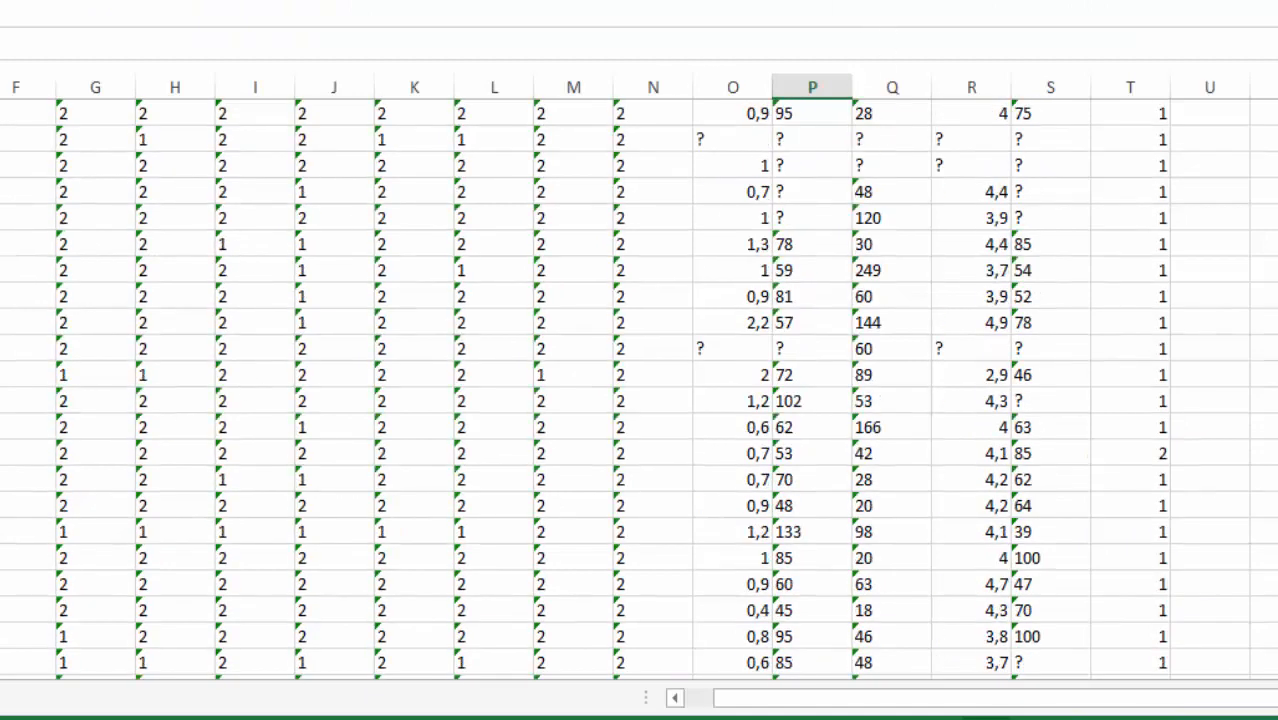
pyautogui.moveTo(30, 322); pyautogui.dragTo(1215, 374)
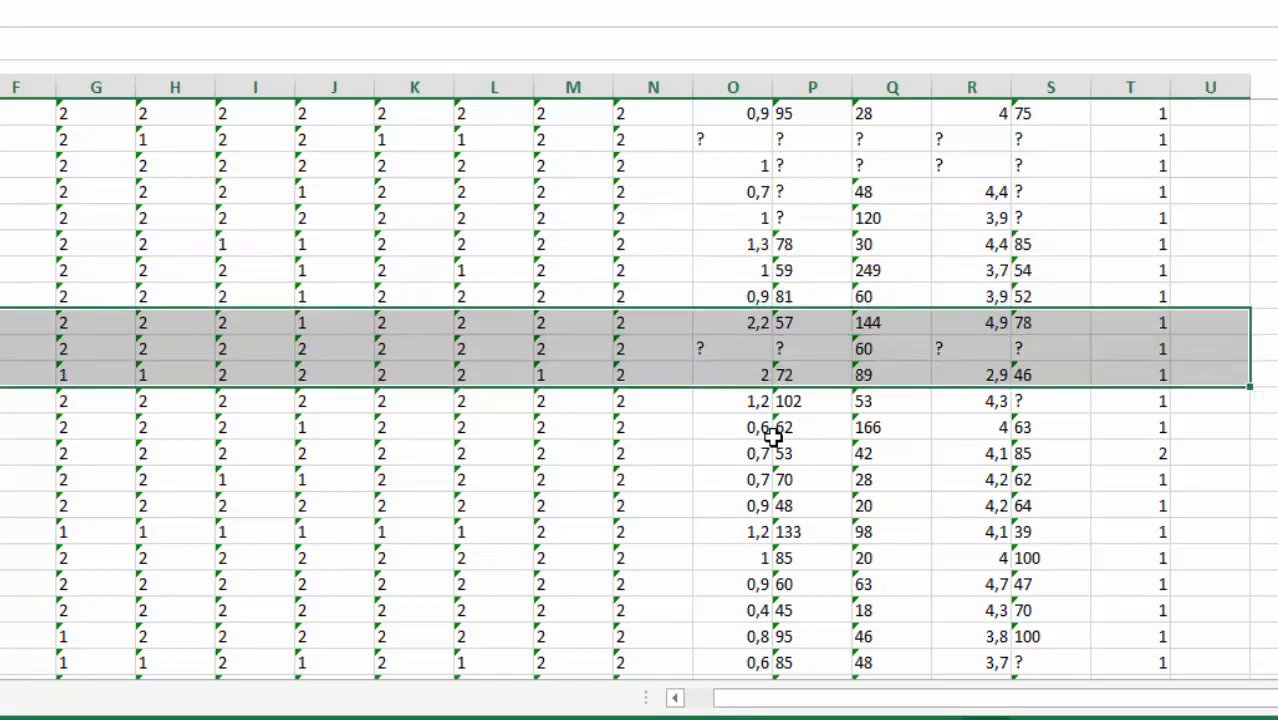
pyautogui.click(756, 444)
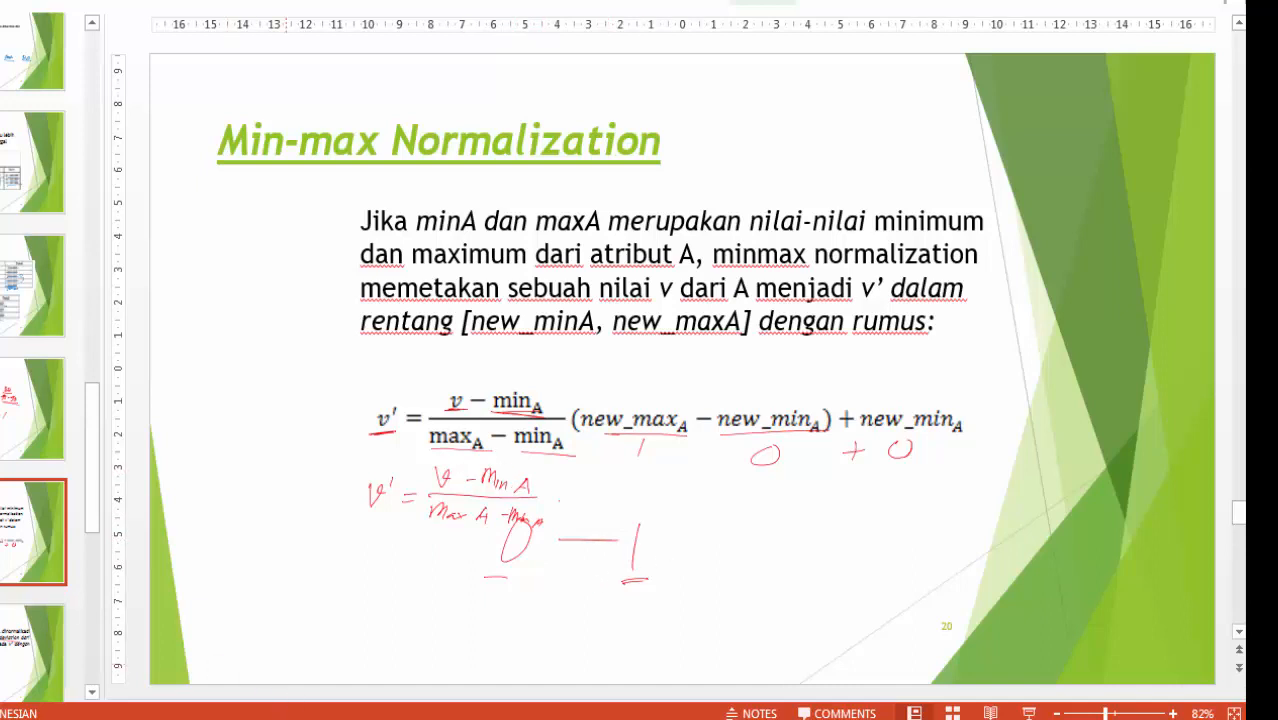
# Step: Switch from the Min-max Normalization slide to the Excel workbook and select empty cell B157 below the table on Sheet2
pyautogui.hotkey('alt', 'Tab')
pyautogui.scroll(-10, 447, 507)
pyautogui.scroll(-10, 108, 620)
pyautogui.scroll(-11, 624, 436)
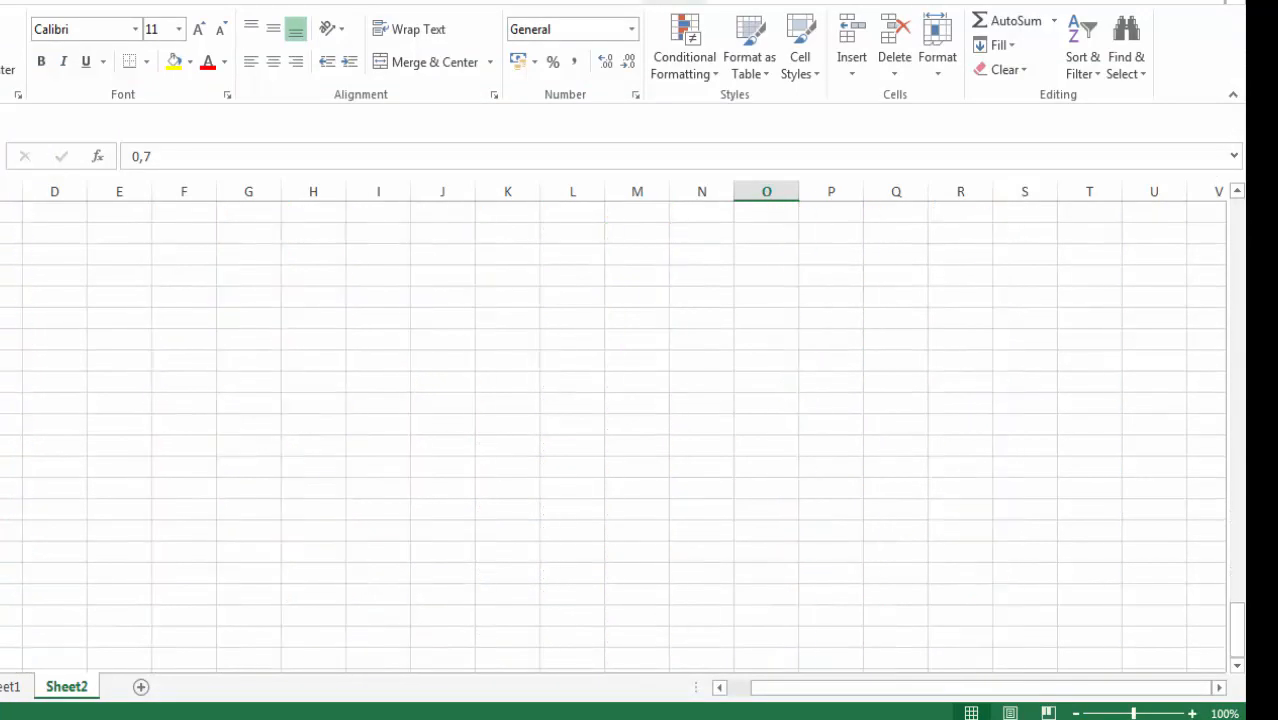
pyautogui.scroll(5, 624, 436)
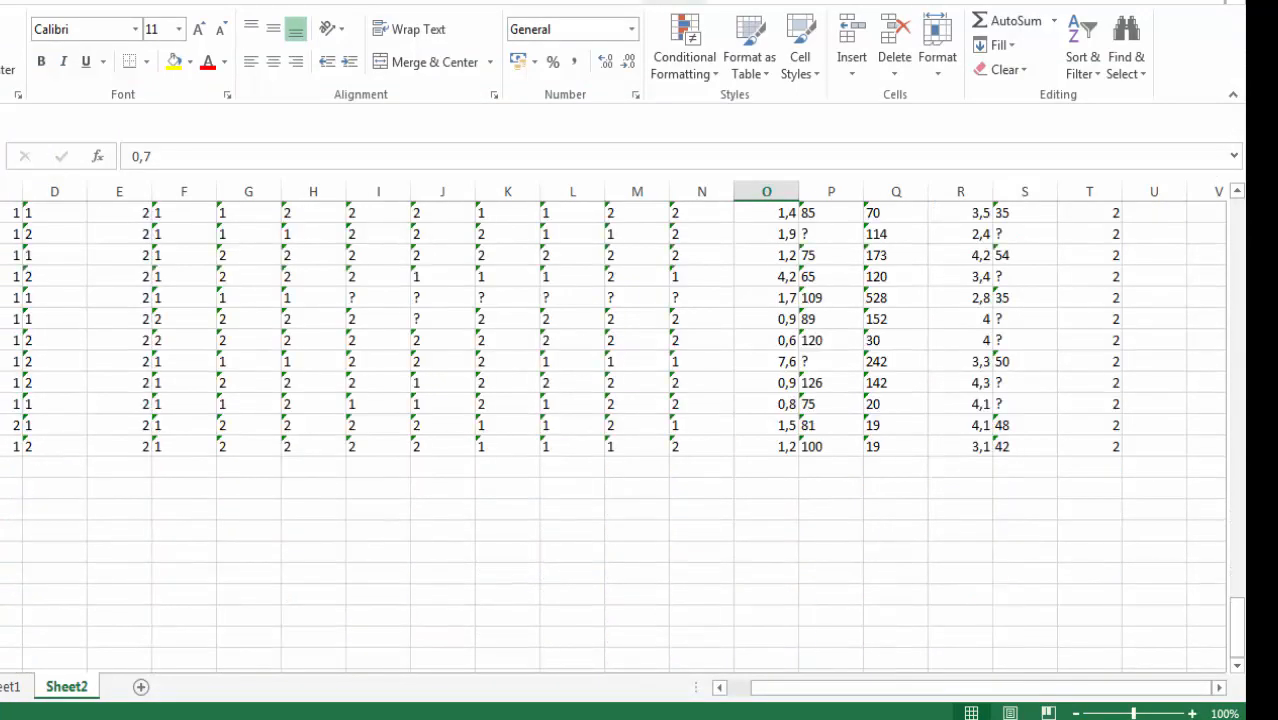
pyautogui.click(92, 505)
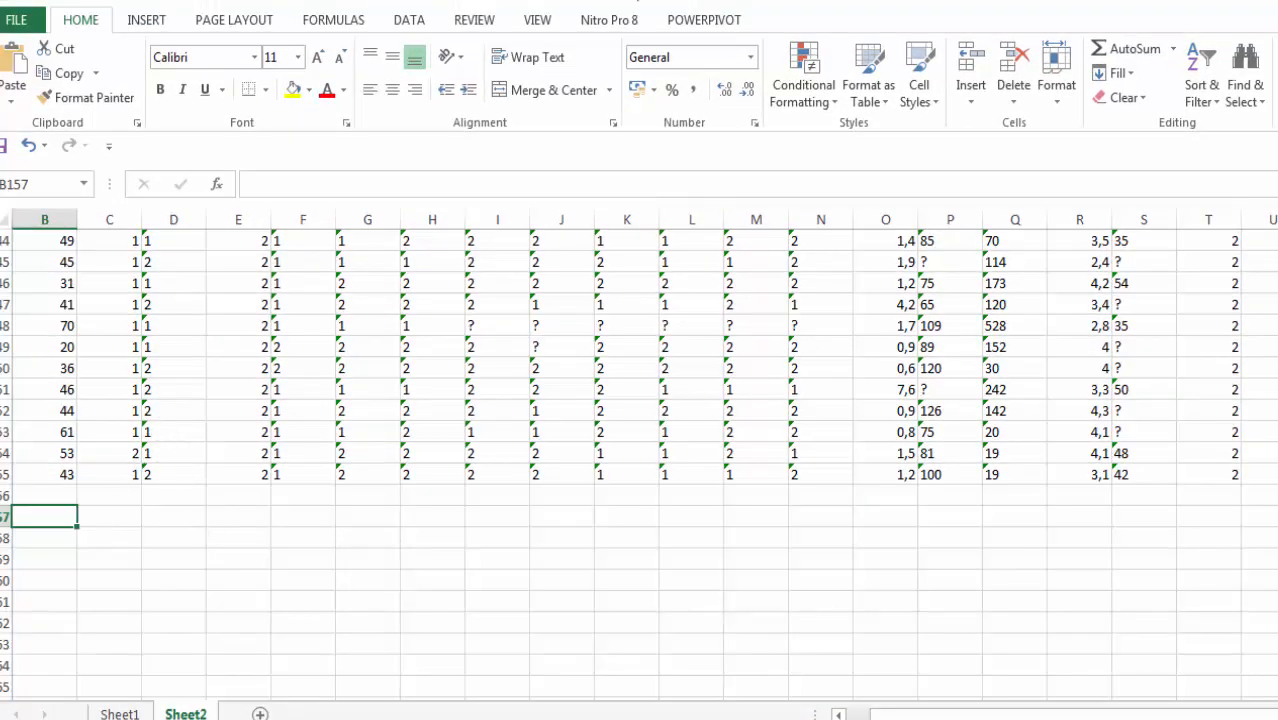
# Step: Set up a sheet named "Normalisasi MinMax" with that title in A1 and a copy of the hepatitis table starting in row 2
pyautogui.write('Mor')
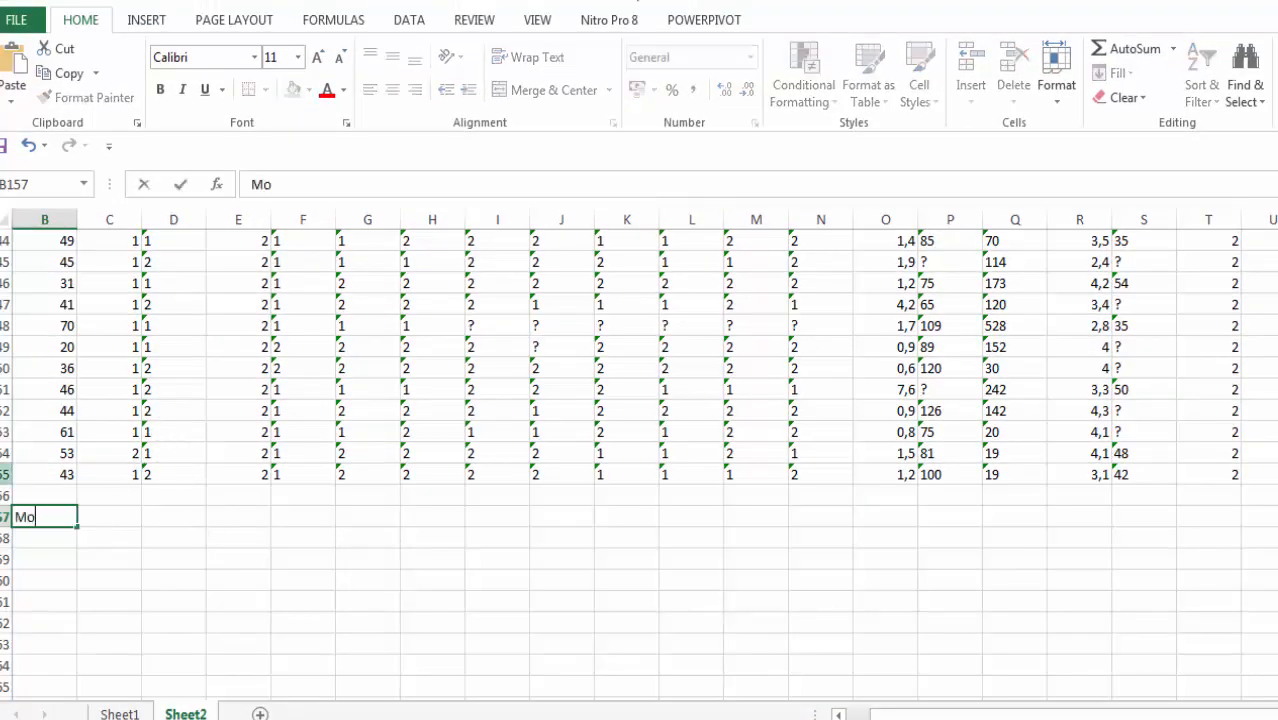
pyautogui.press('BackSpace')
pyautogui.press('BackSpace')
pyautogui.press('BackSpace')
pyautogui.write('Normalisasi MinMax')
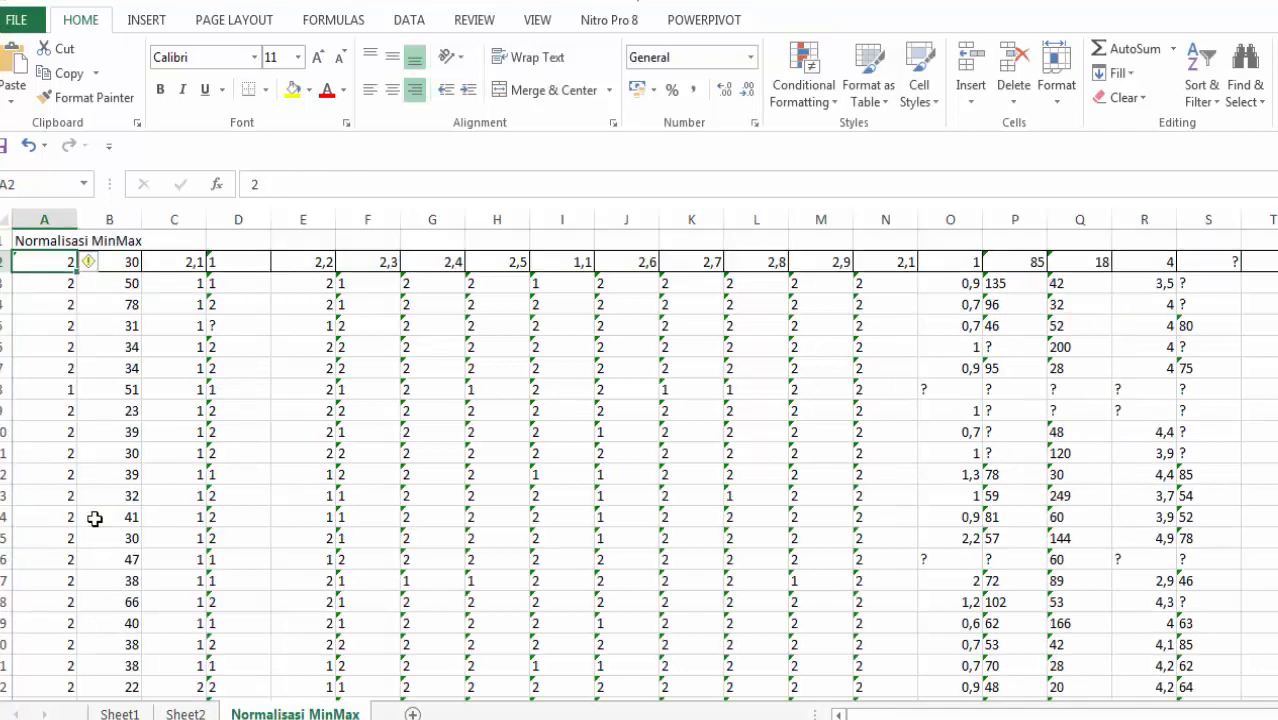
pyautogui.hotkey('ctrl', 'Right')
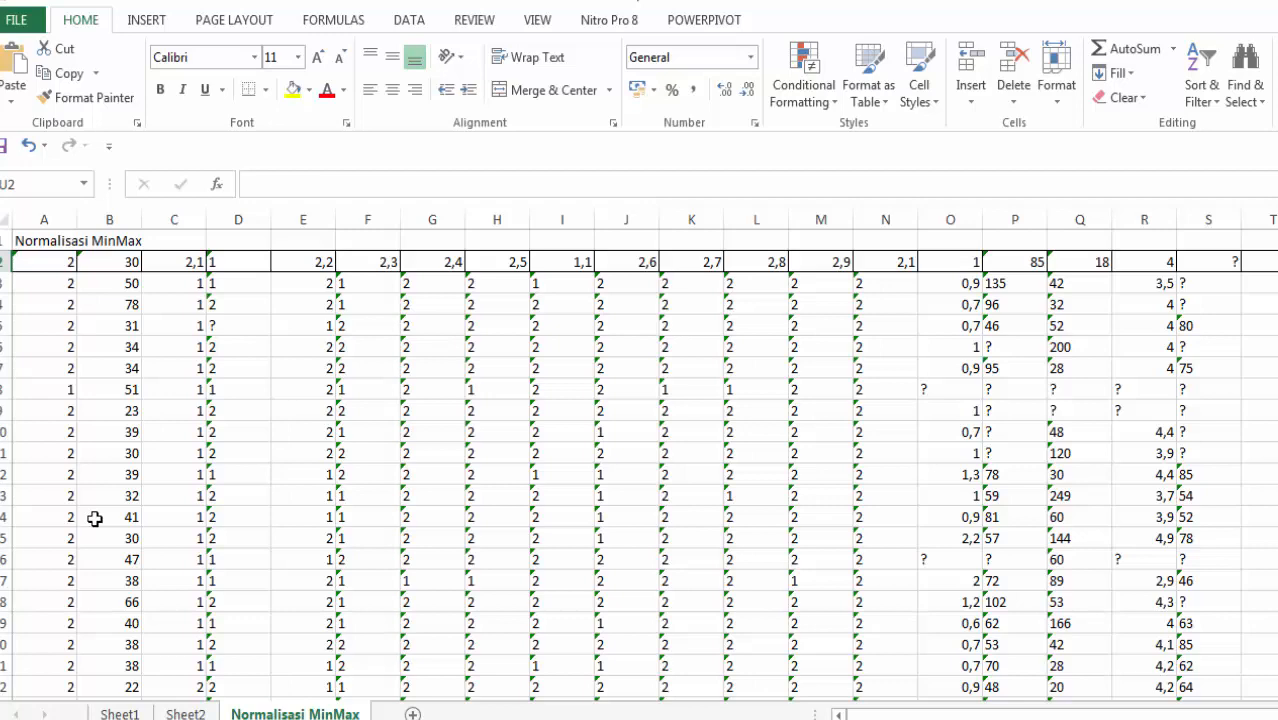
# Step: Hide columns E through T on the Normalisasi MinMax sheet
pyautogui.moveTo(303, 219); pyautogui.dragTo(1274, 219)
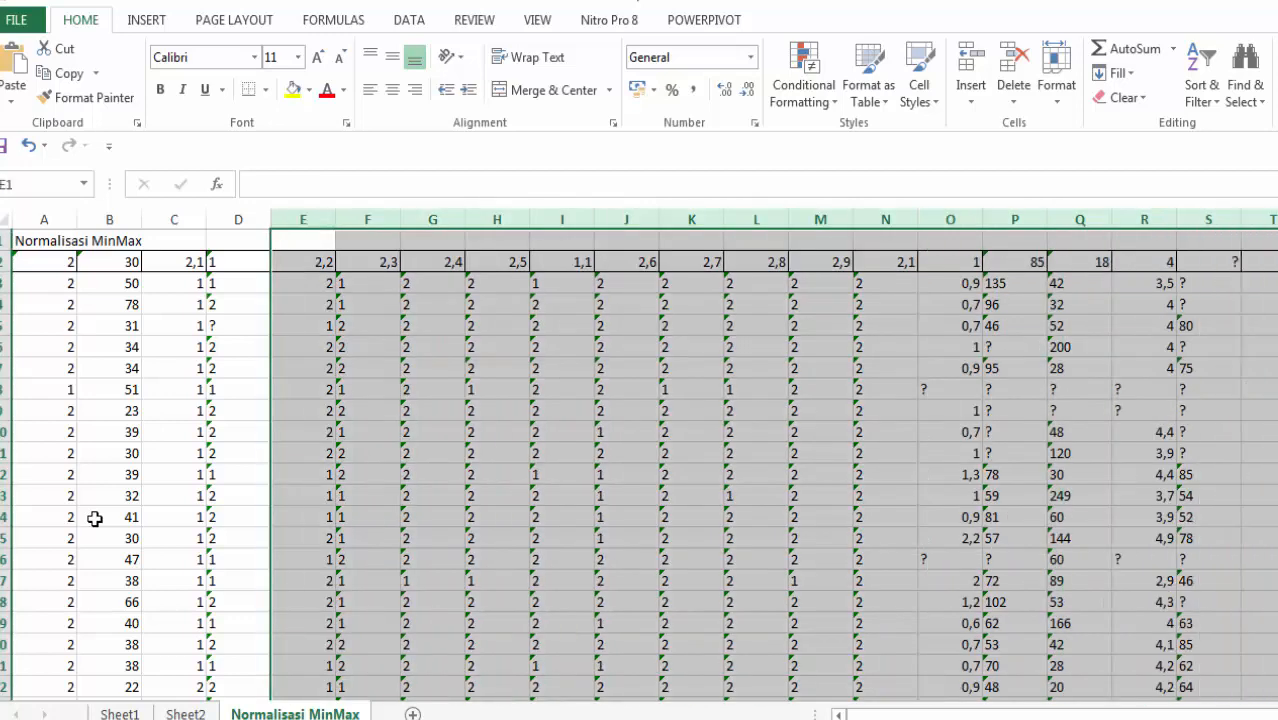
pyautogui.rightClick(960, 393)
pyautogui.click(1002, 674)
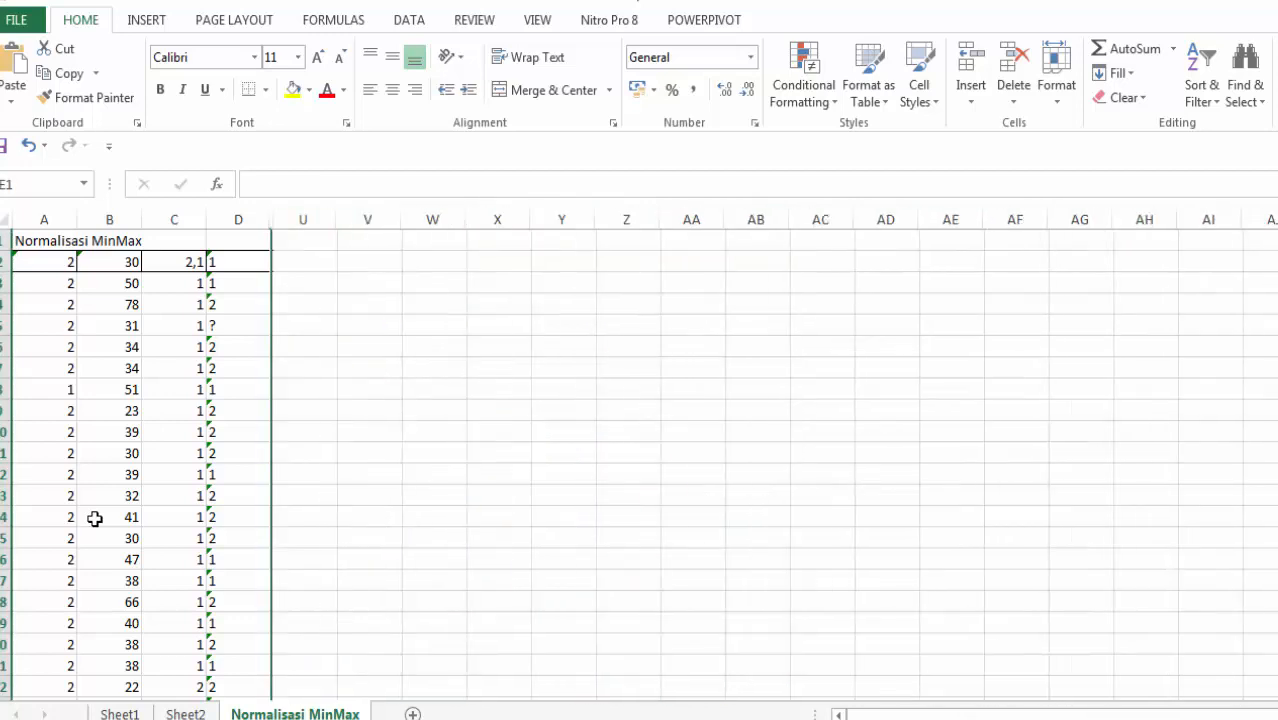
# Step: Enter the heading "HASIL" in cell W1, apart from the remaining data columns
pyautogui.click(303, 262)
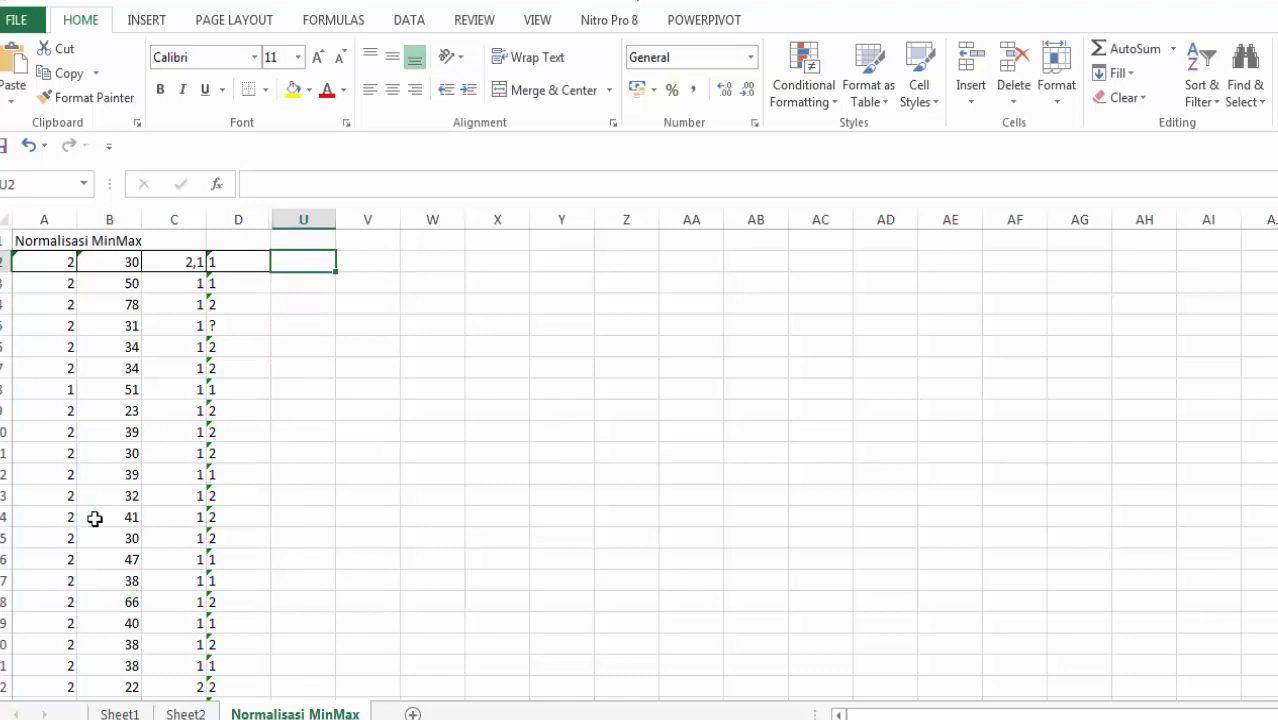
pyautogui.click(497, 262)
pyautogui.click(432, 262)
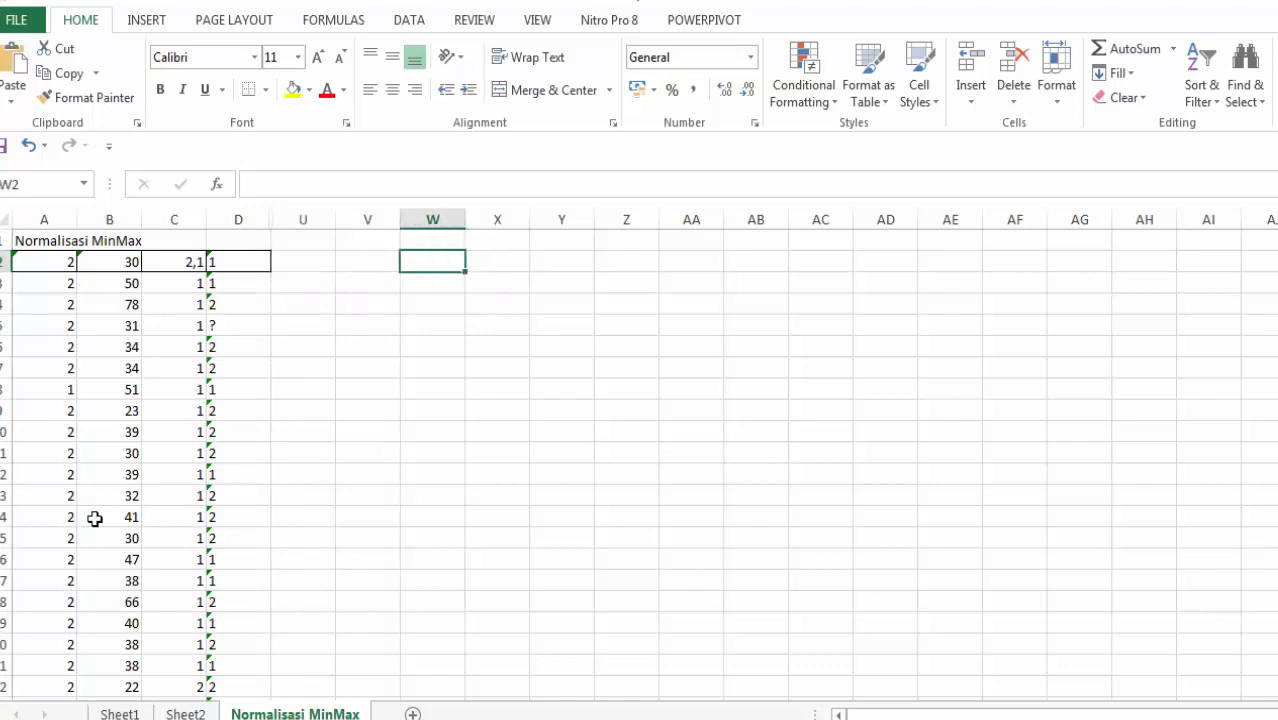
pyautogui.press('Up')
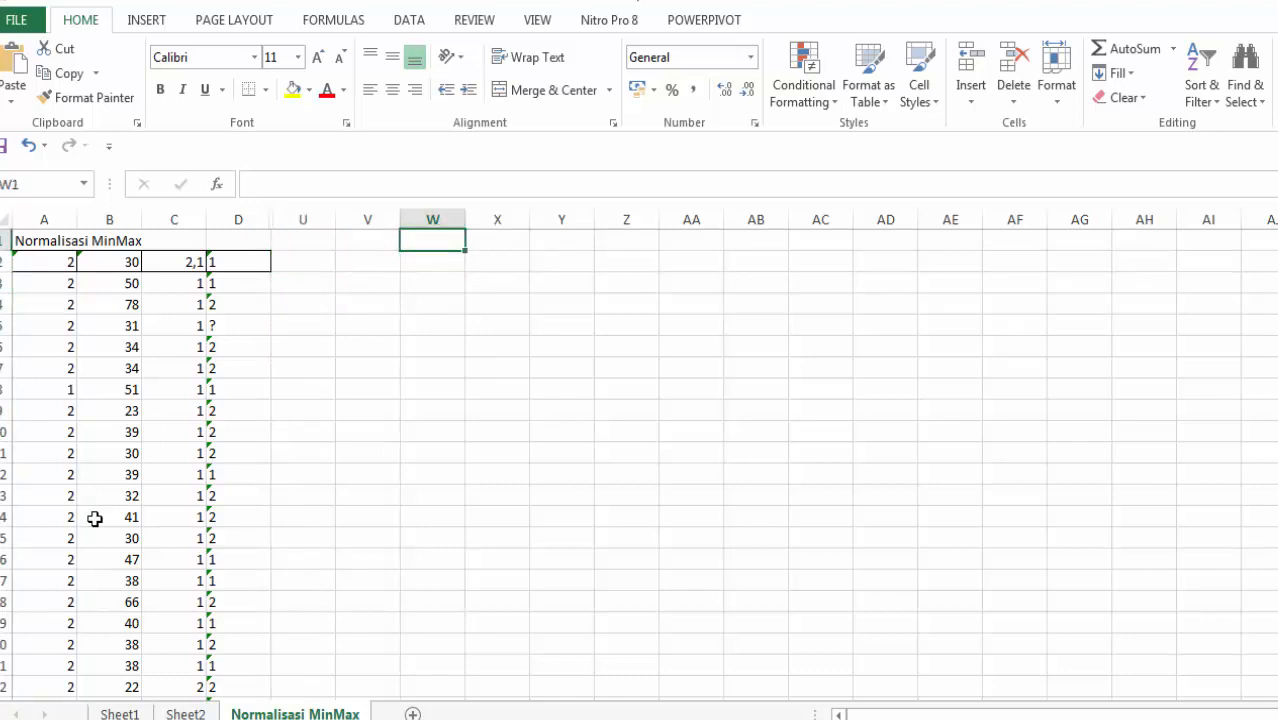
pyautogui.write('HASIL')
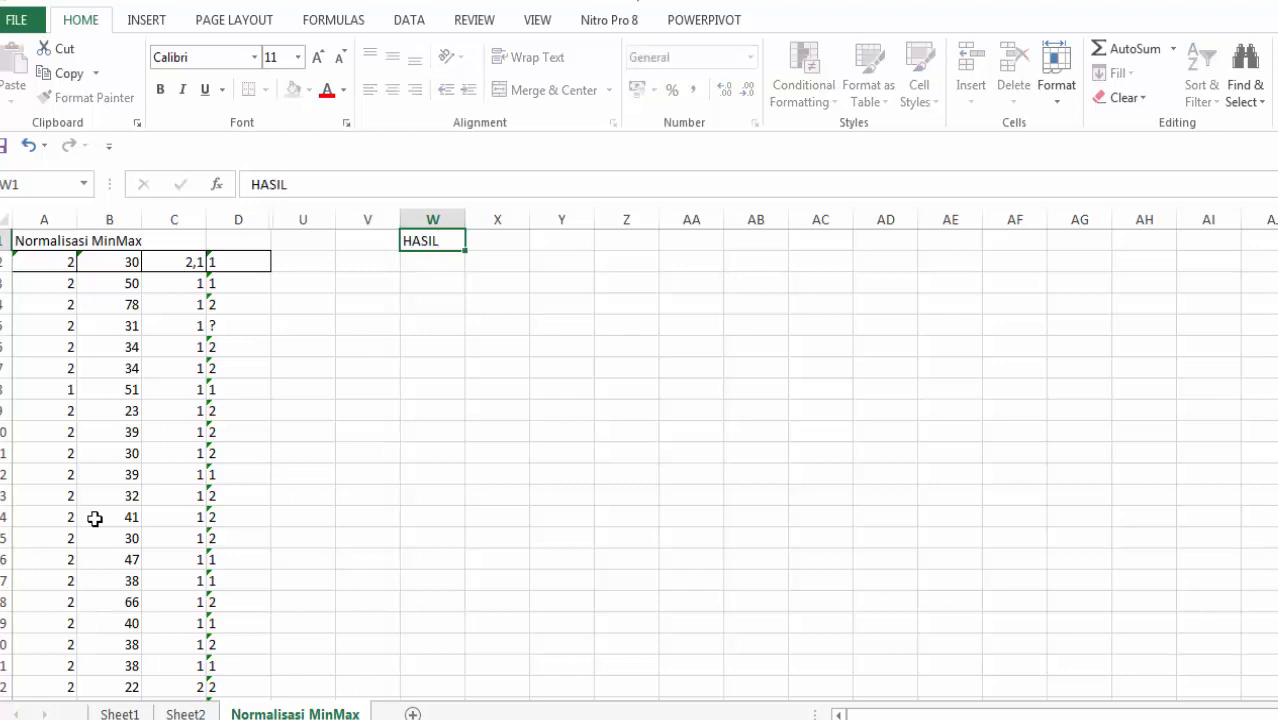
# Step: Start a formula in W2 with the min-max numerator (A2-MIN(A2:A156))
pyautogui.press('Return')
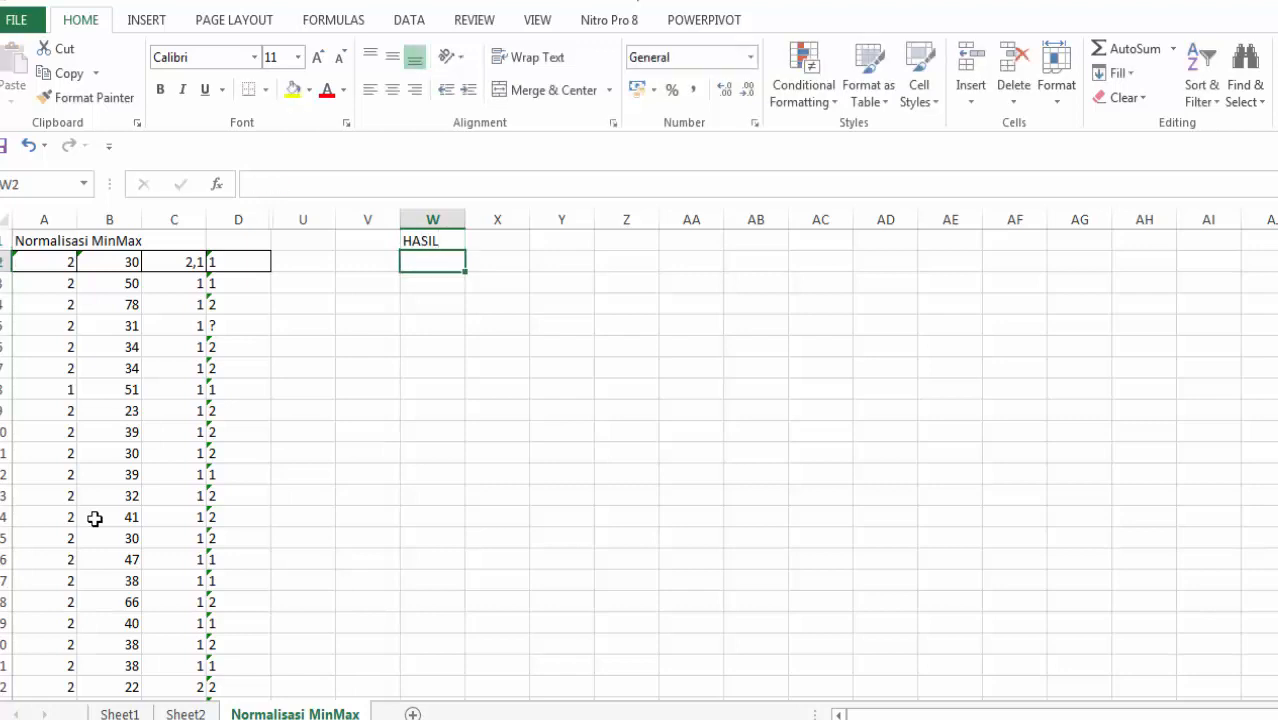
pyautogui.write('=')
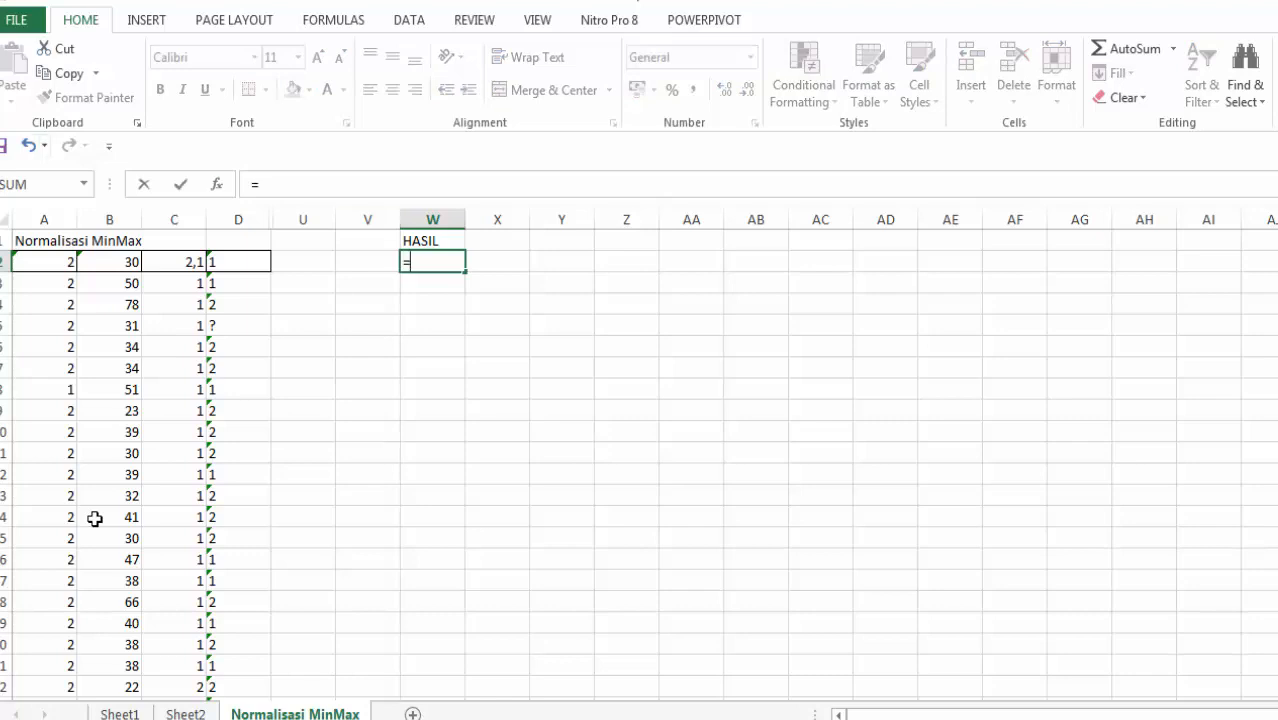
pyautogui.press('Home')
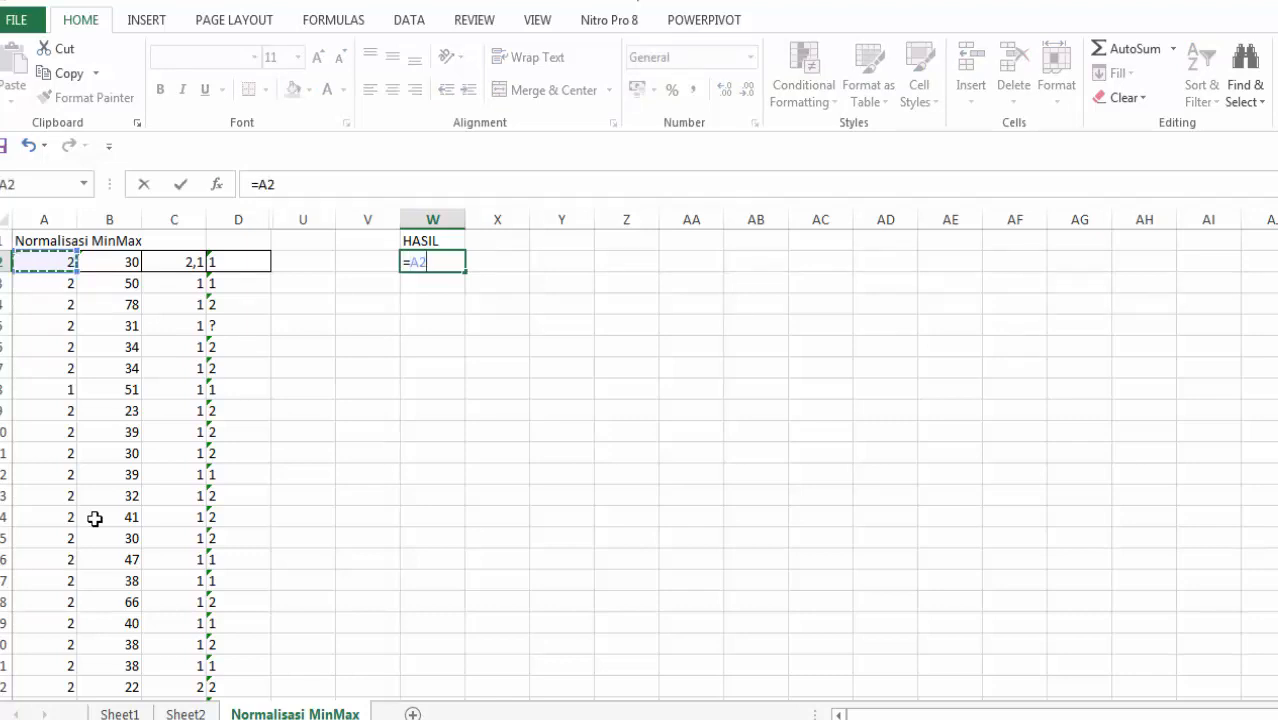
pyautogui.press('BackSpace')
pyautogui.press('BackSpace')
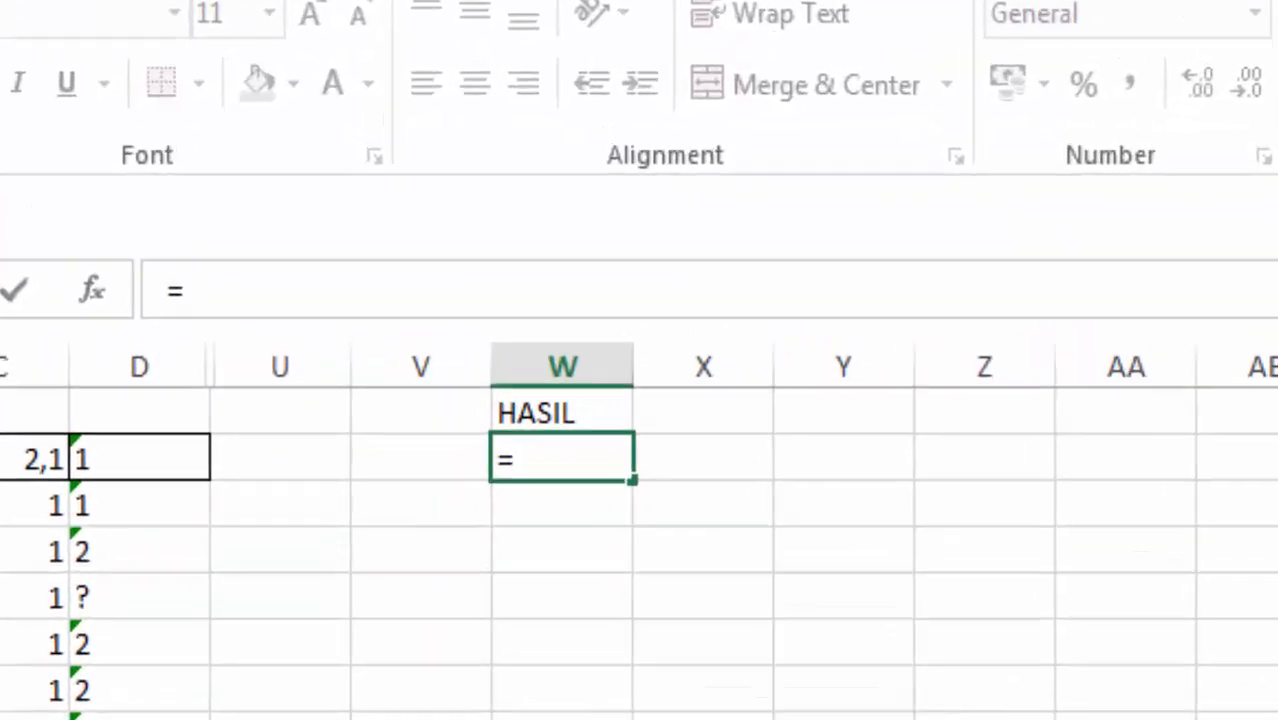
pyautogui.write('(A2')
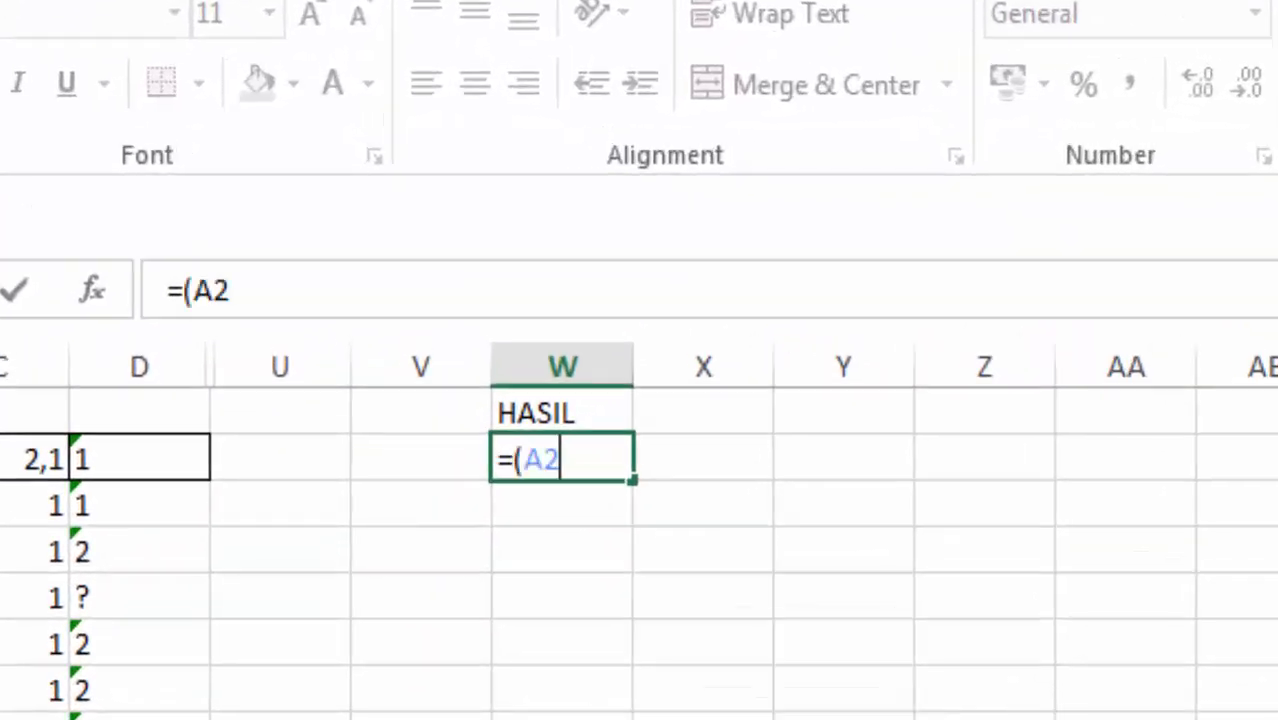
pyautogui.write('-min')
pyautogui.press('Tab')
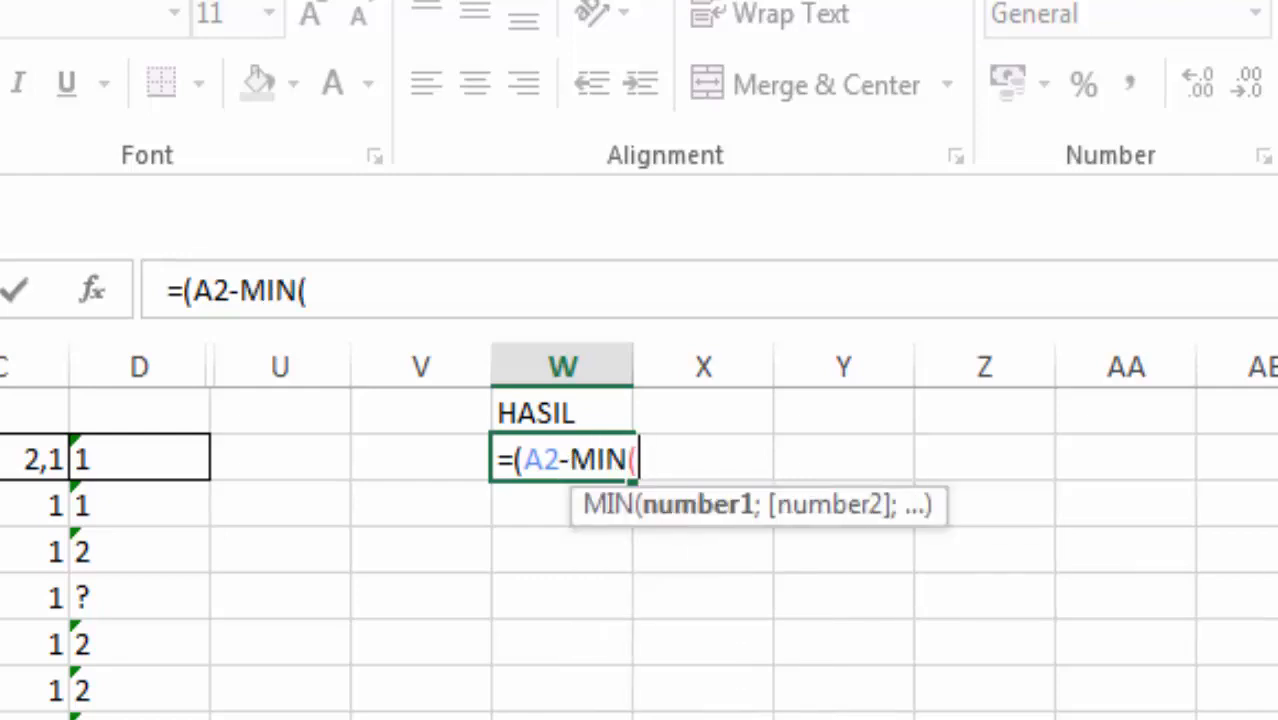
pyautogui.write('A2')
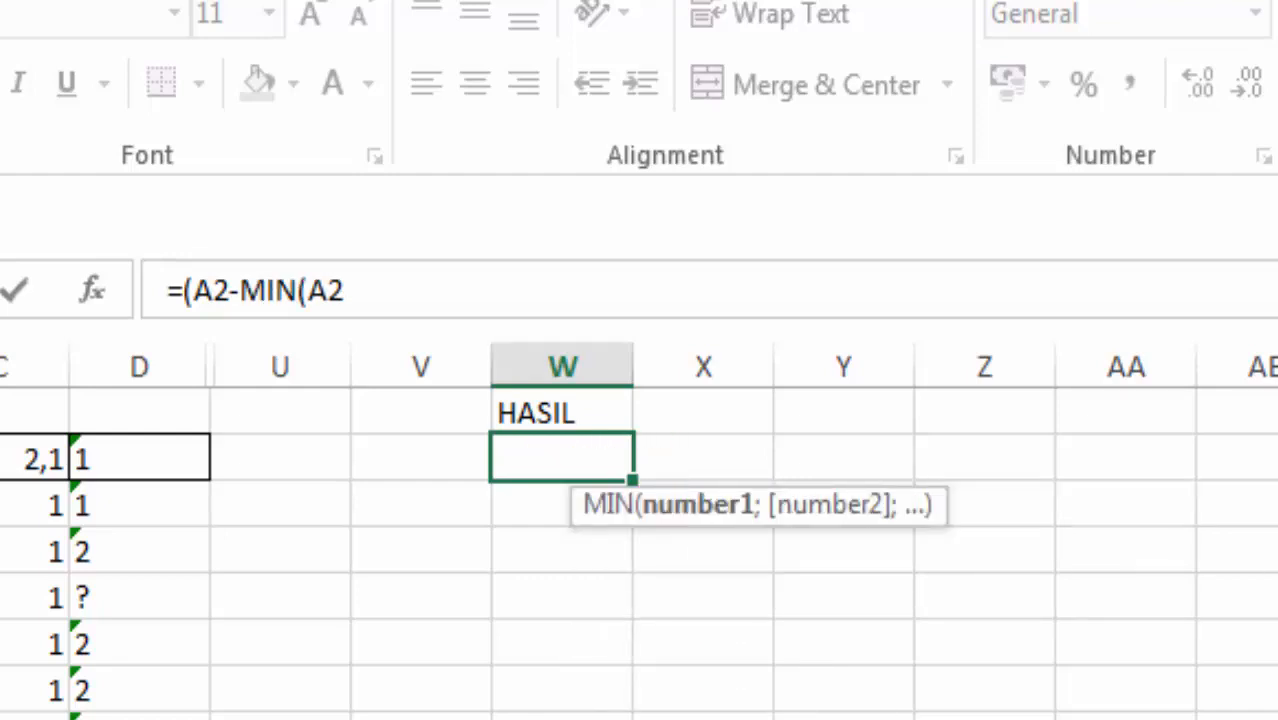
pyautogui.hotkey('ctrl', 'shift', 'Down')
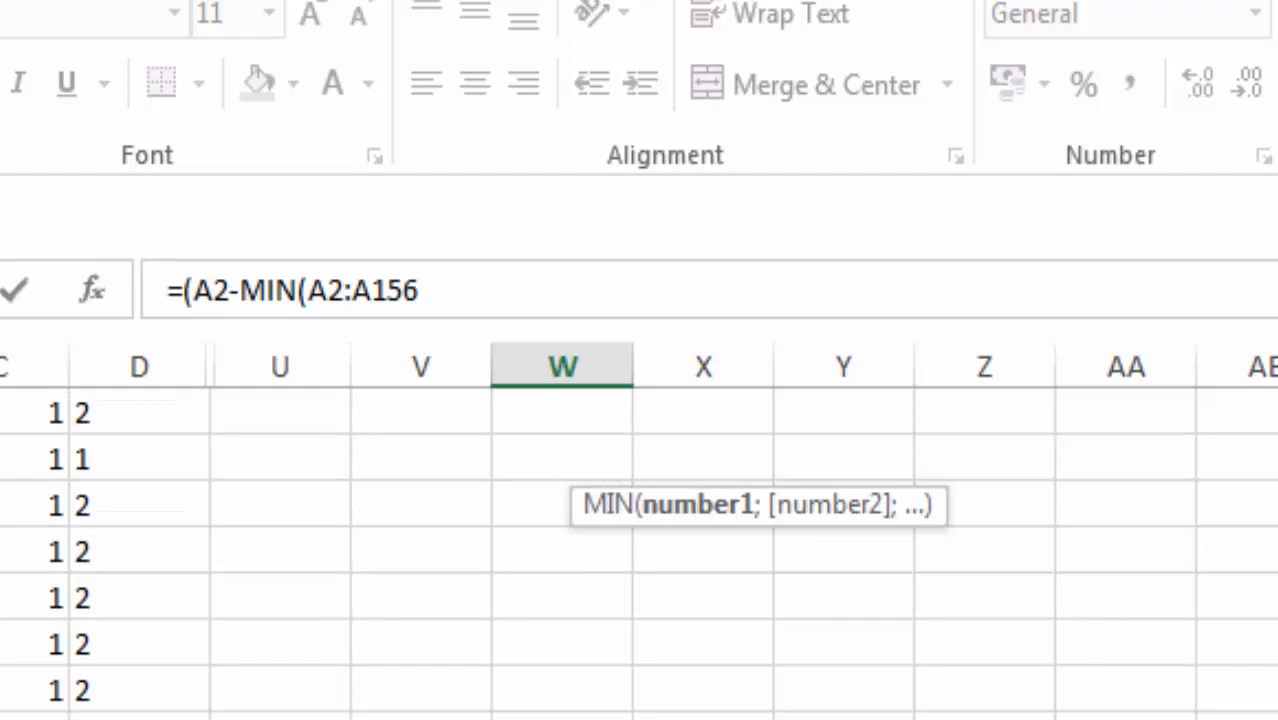
pyautogui.write(')')
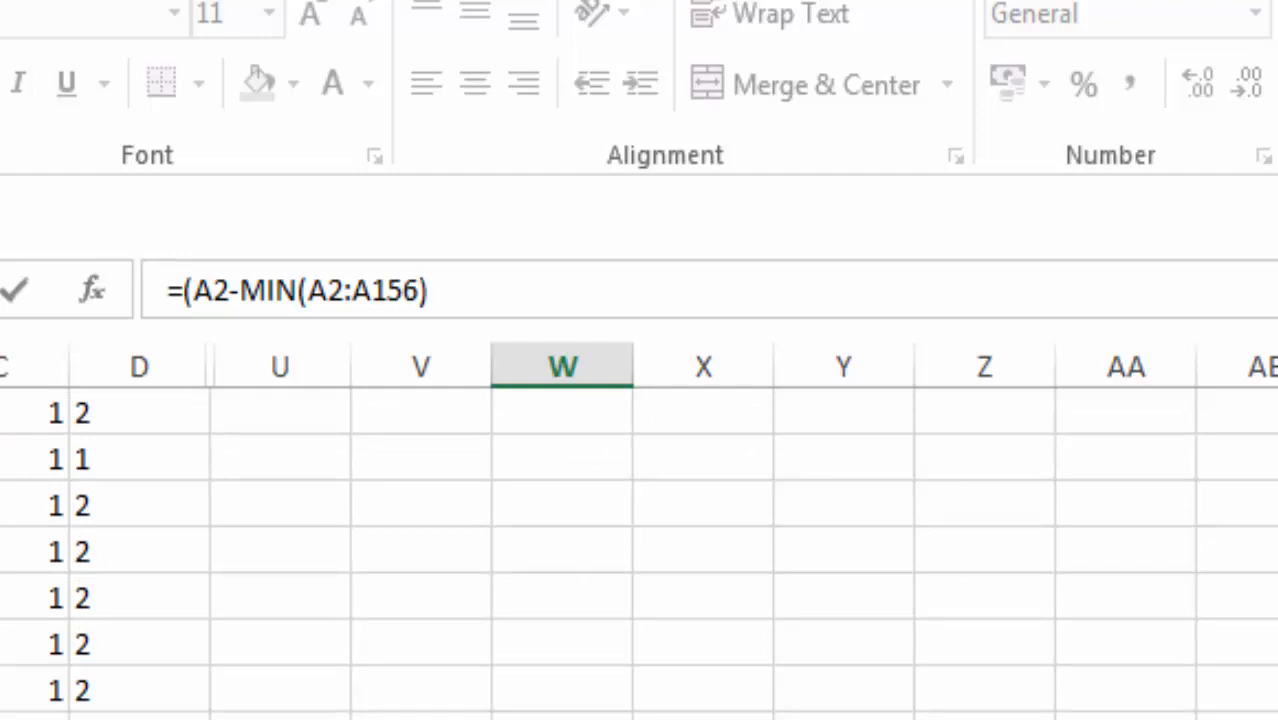
pyautogui.write(')/')
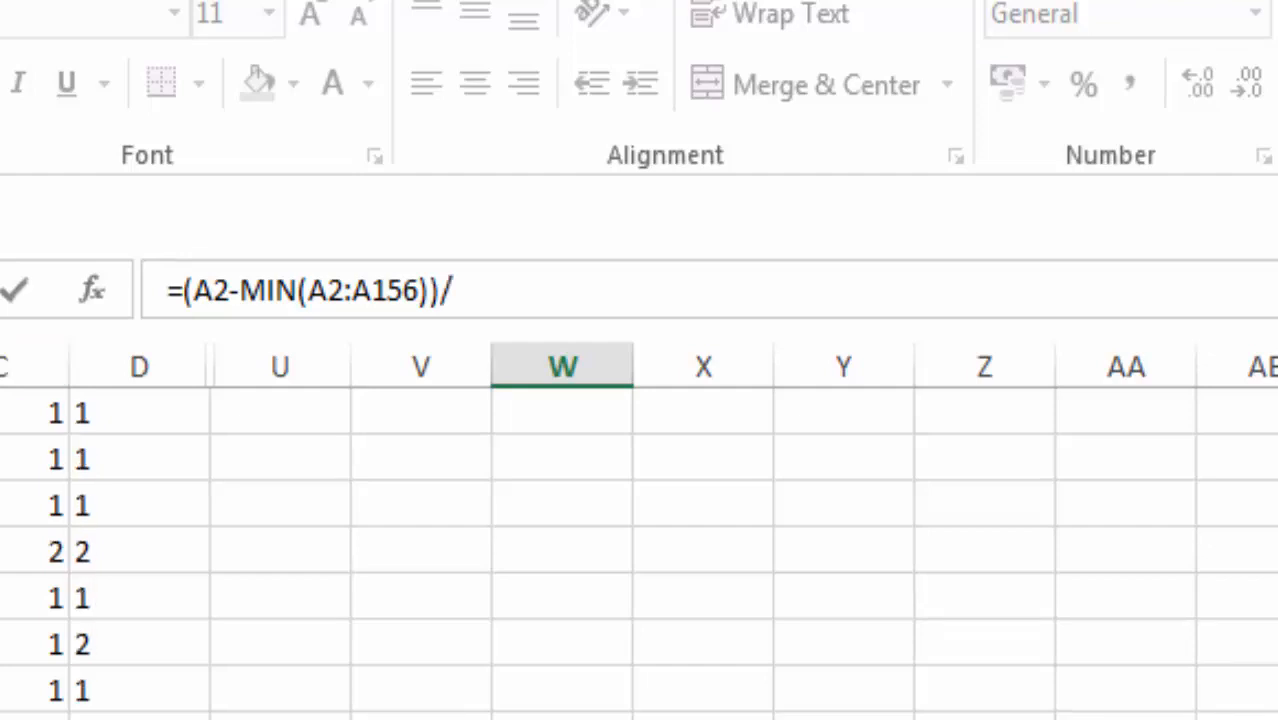
pyautogui.write('(')
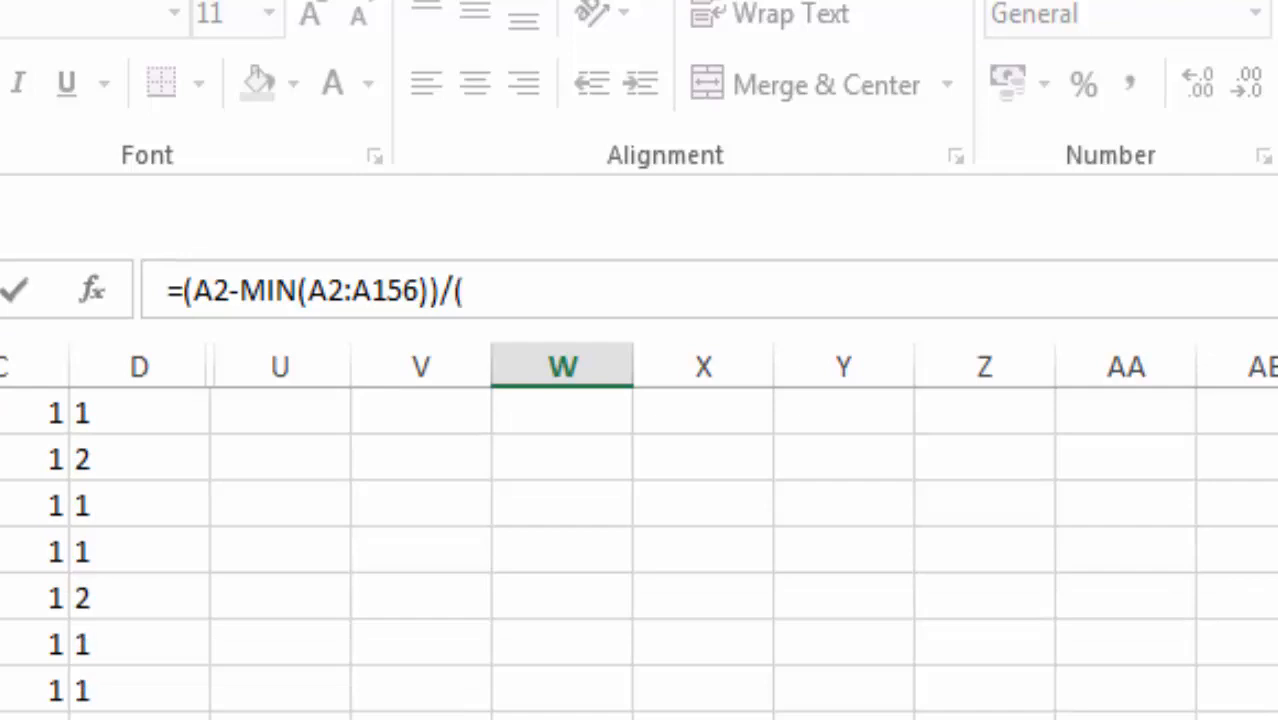
pyautogui.write('m')
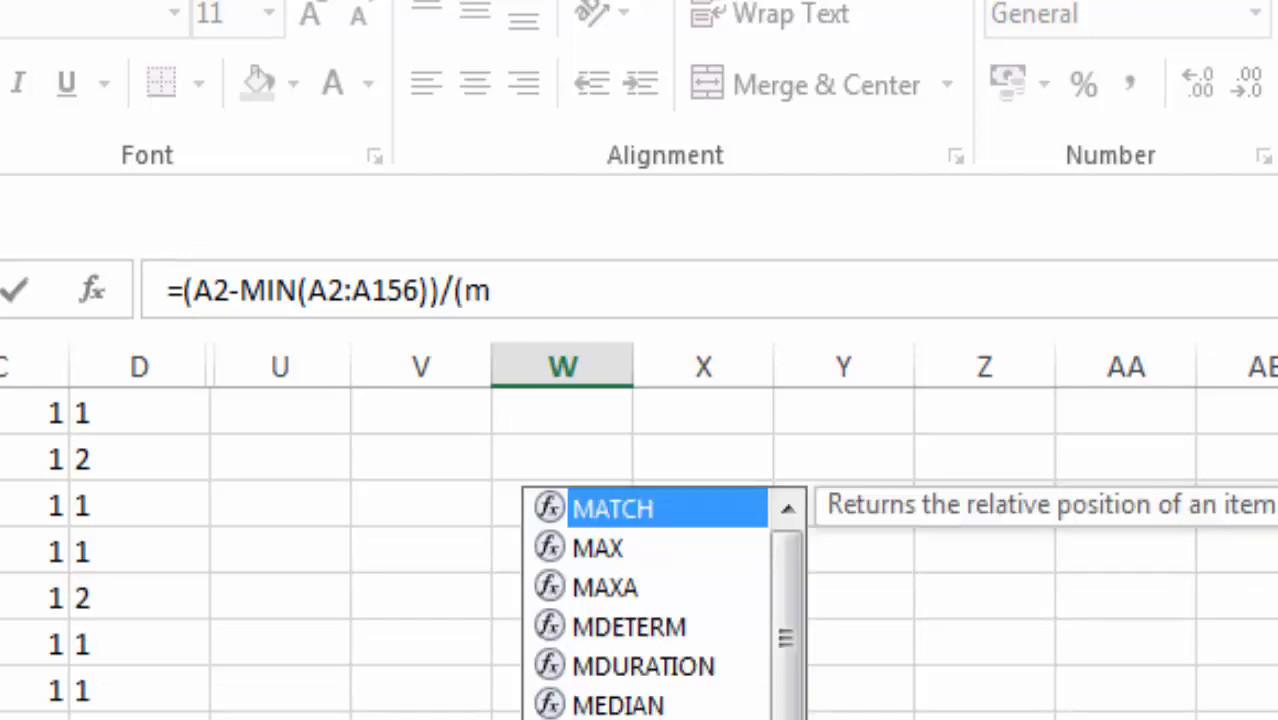
pyautogui.write('x')
# Step: Divide the numerator in W2 by an opened parenthesis beginning with MAX(A2:A156)
pyautogui.press('BackSpace')
pyautogui.write('a')
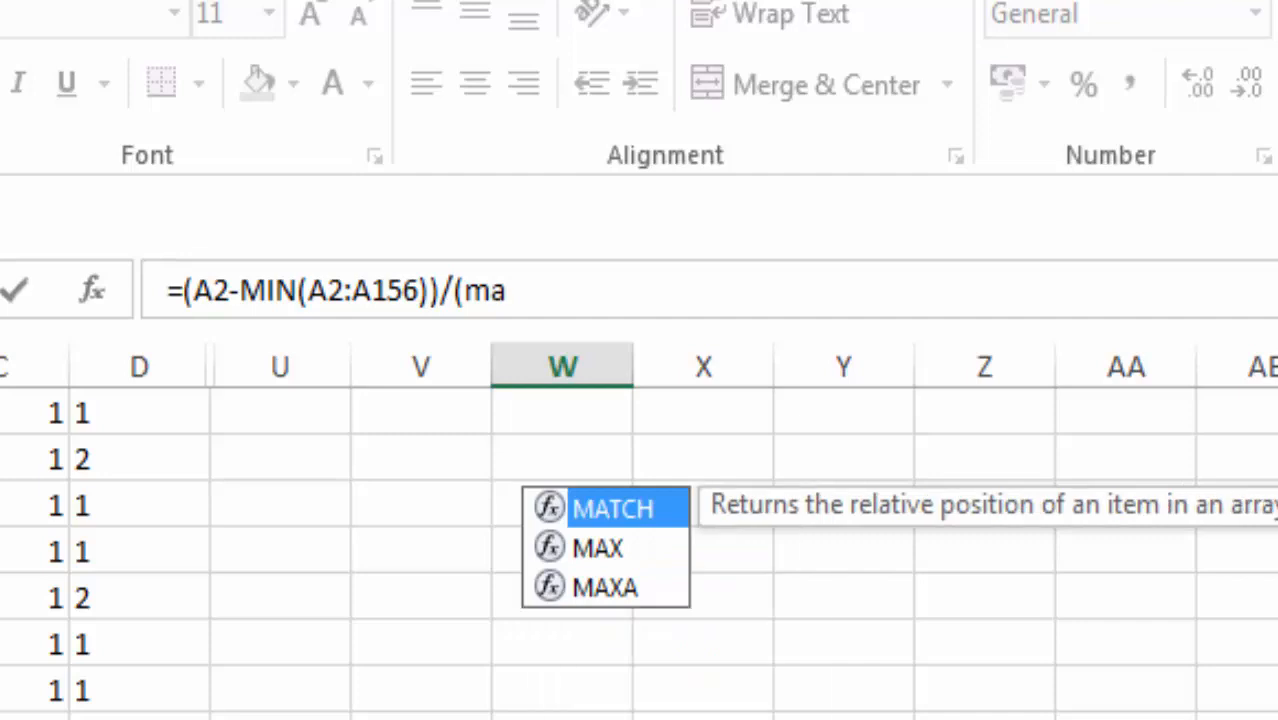
pyautogui.press('Down')
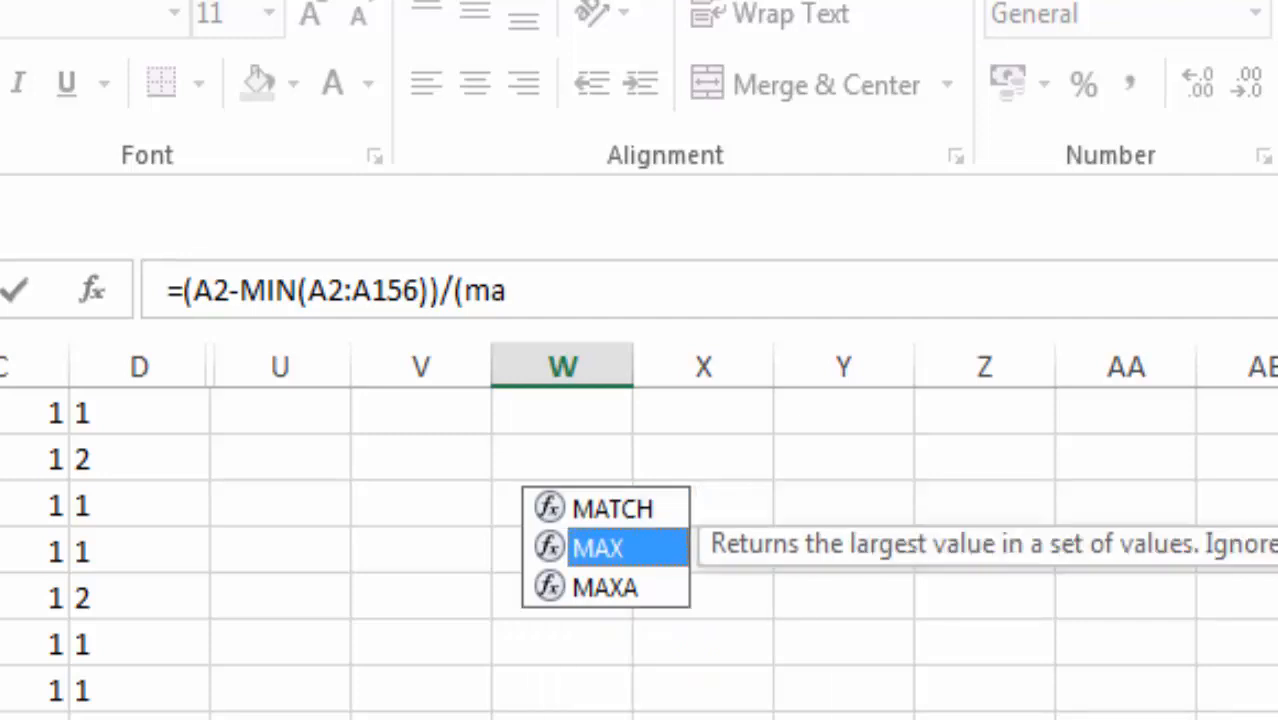
pyautogui.press('Tab')
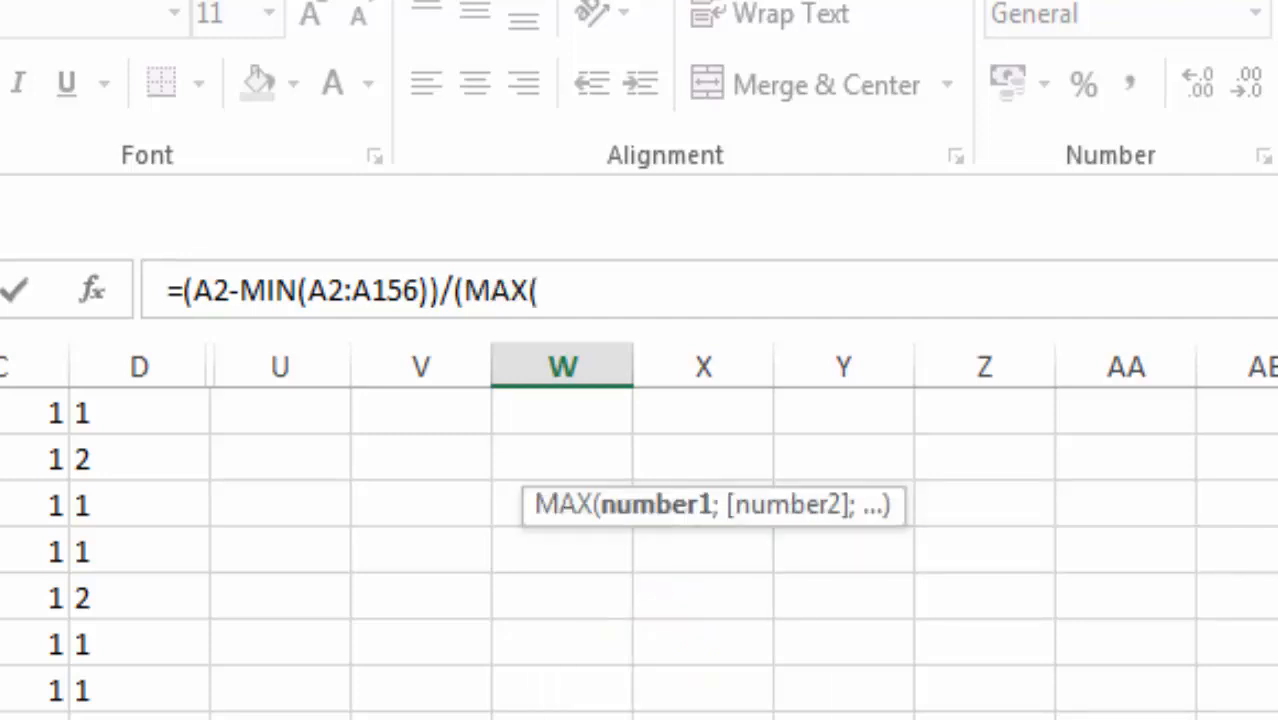
pyautogui.scroll(10, 640, 550)
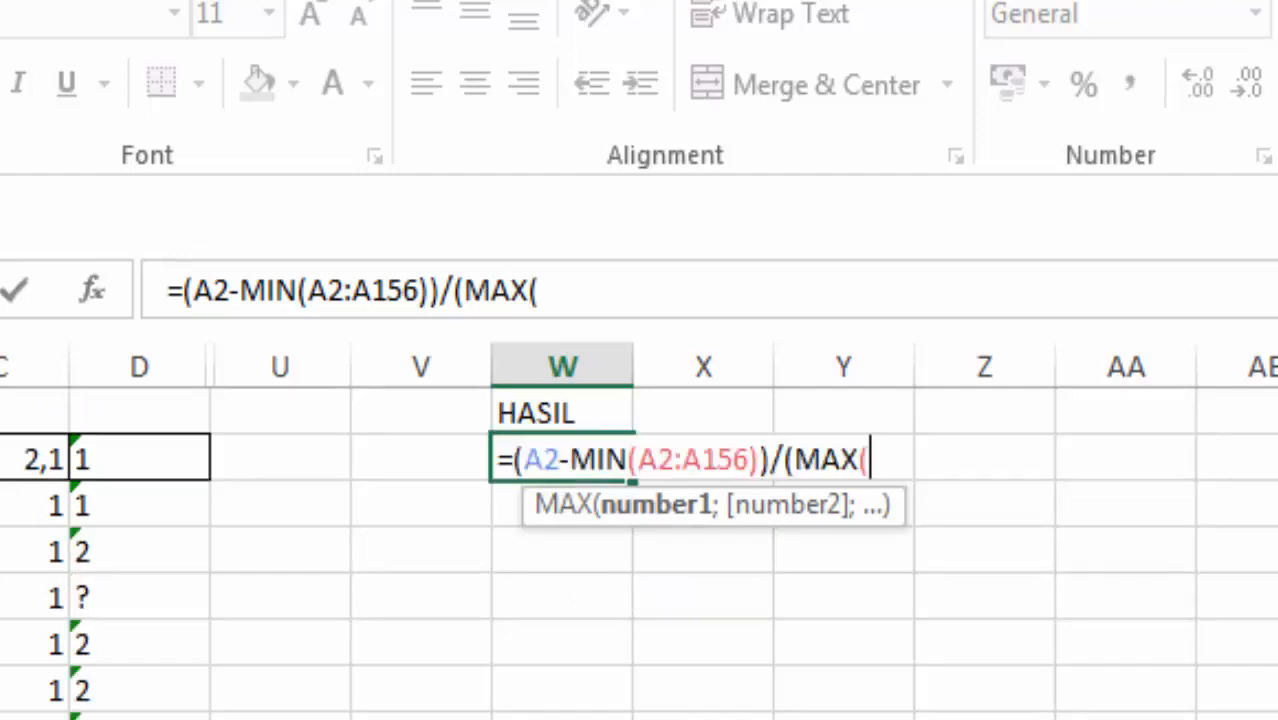
pyautogui.hotkey('ctrl', 'shift', 'Down')
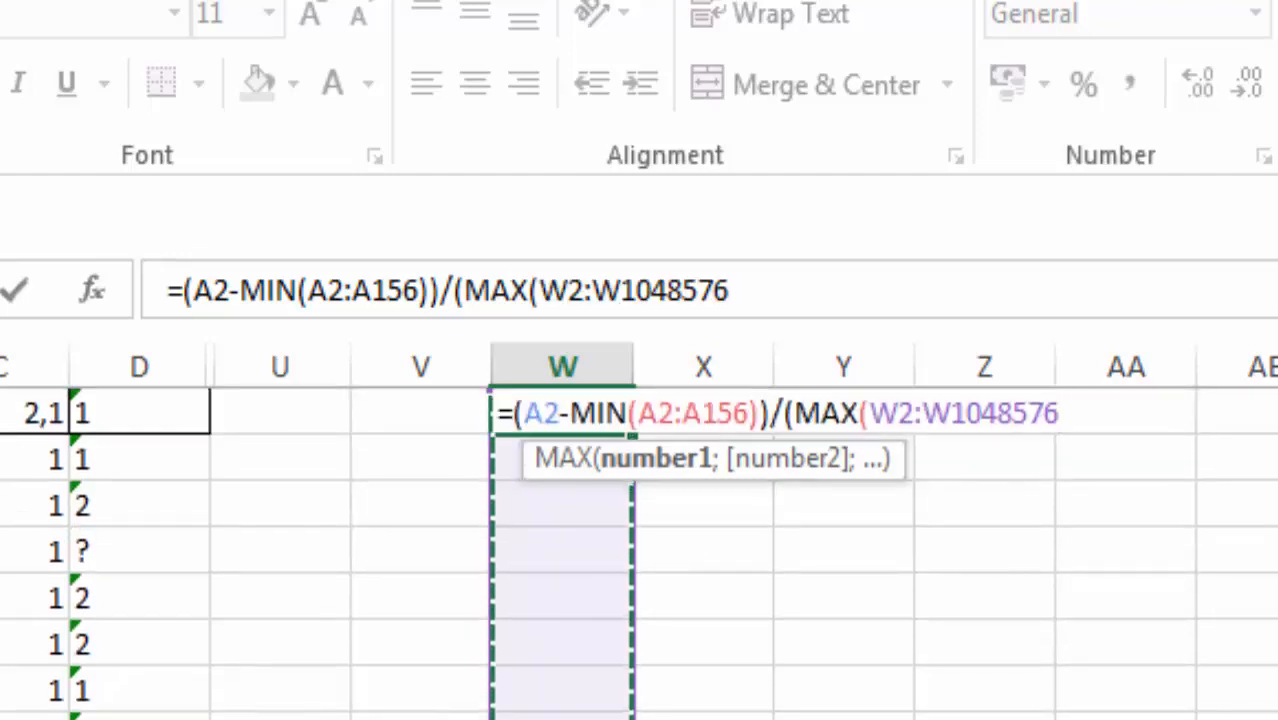
pyautogui.press('Up')
pyautogui.press('Left')
pyautogui.press('Left')
pyautogui.press('Left')
pyautogui.press('Left')
pyautogui.press('Left')
pyautogui.press('Left')
pyautogui.press('Down')
pyautogui.hotkey('ctrl', 'shift', 'Down')
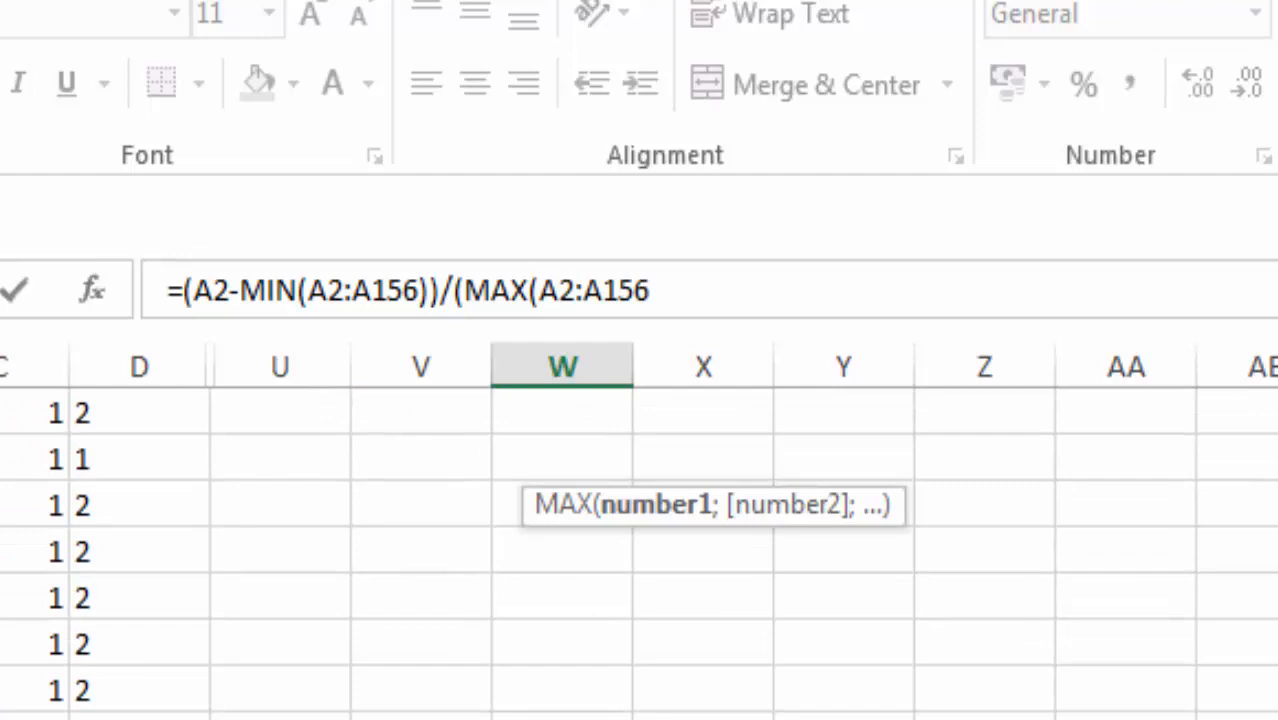
pyautogui.write(')-min')
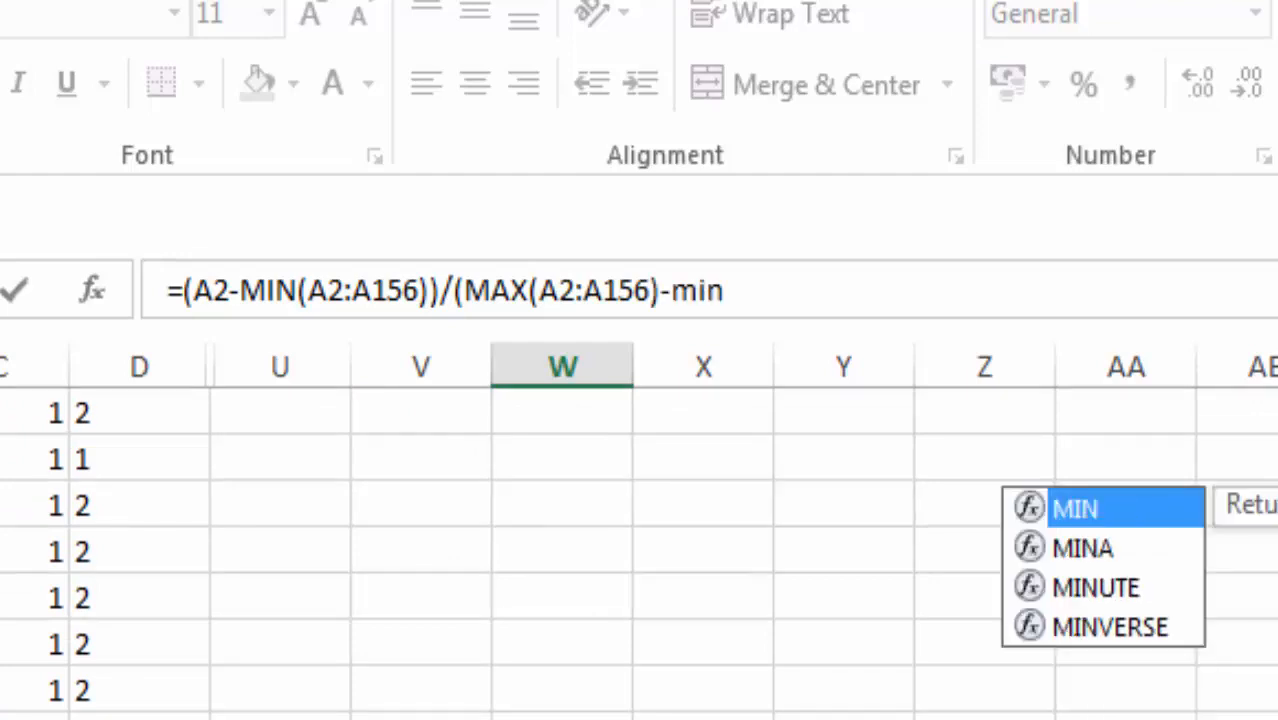
# Step: Subtract MIN(A2:A156) in the denominator and enter the formula =(A2-MIN(A2:A156))/(MAX(A2:A156)-MIN(A2:A156)) in W2
pyautogui.press('Tab')
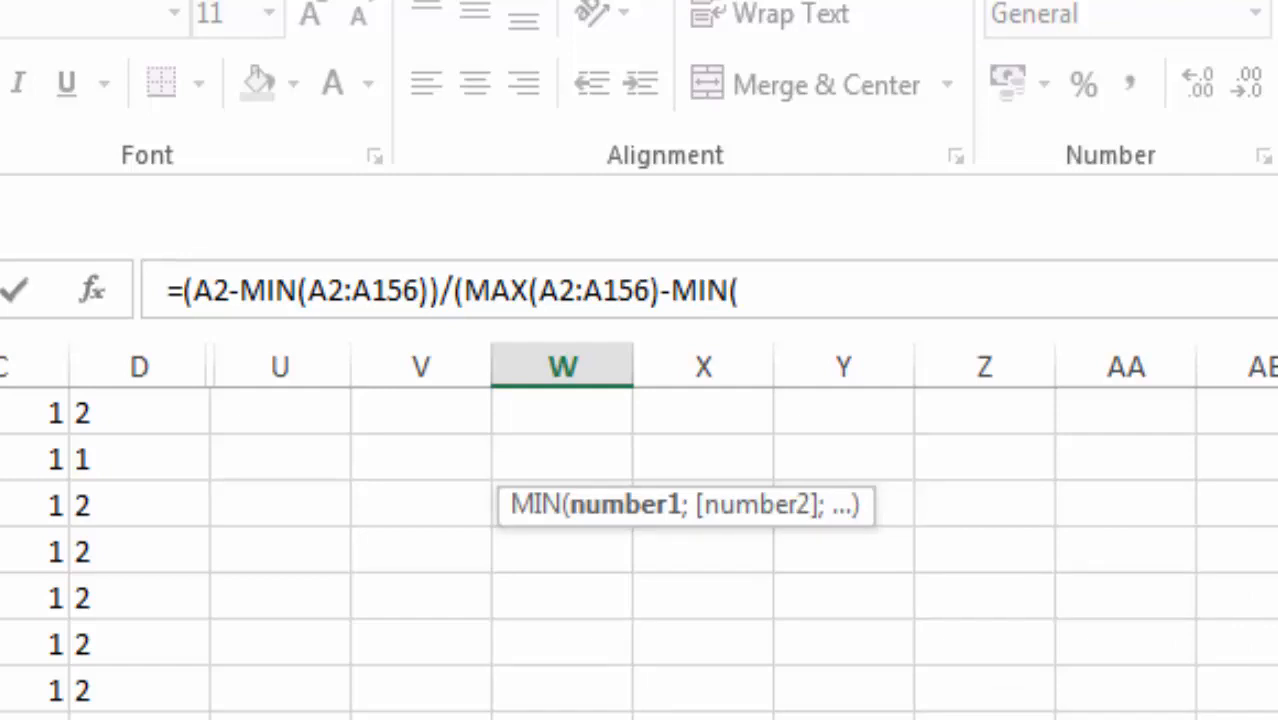
pyautogui.press('Left')
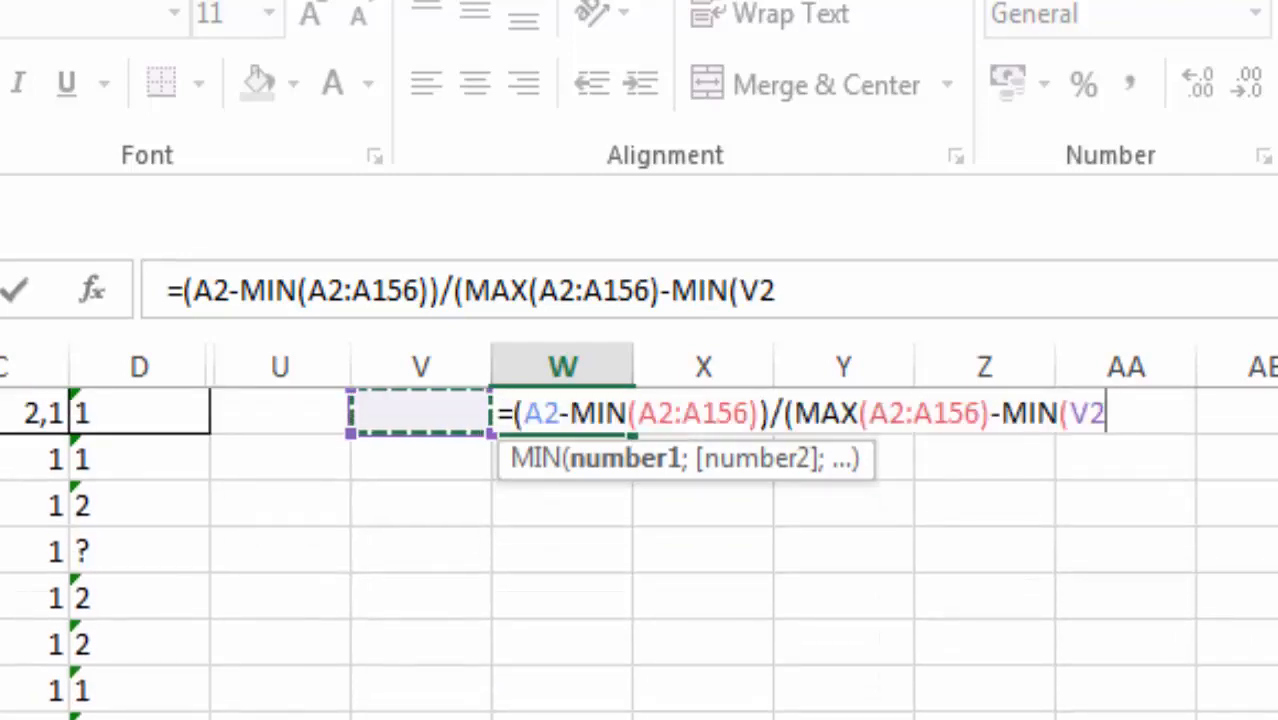
pyautogui.press('Left')
pyautogui.press('Left')
pyautogui.press('Left')
pyautogui.press('Left')
pyautogui.press('Left')
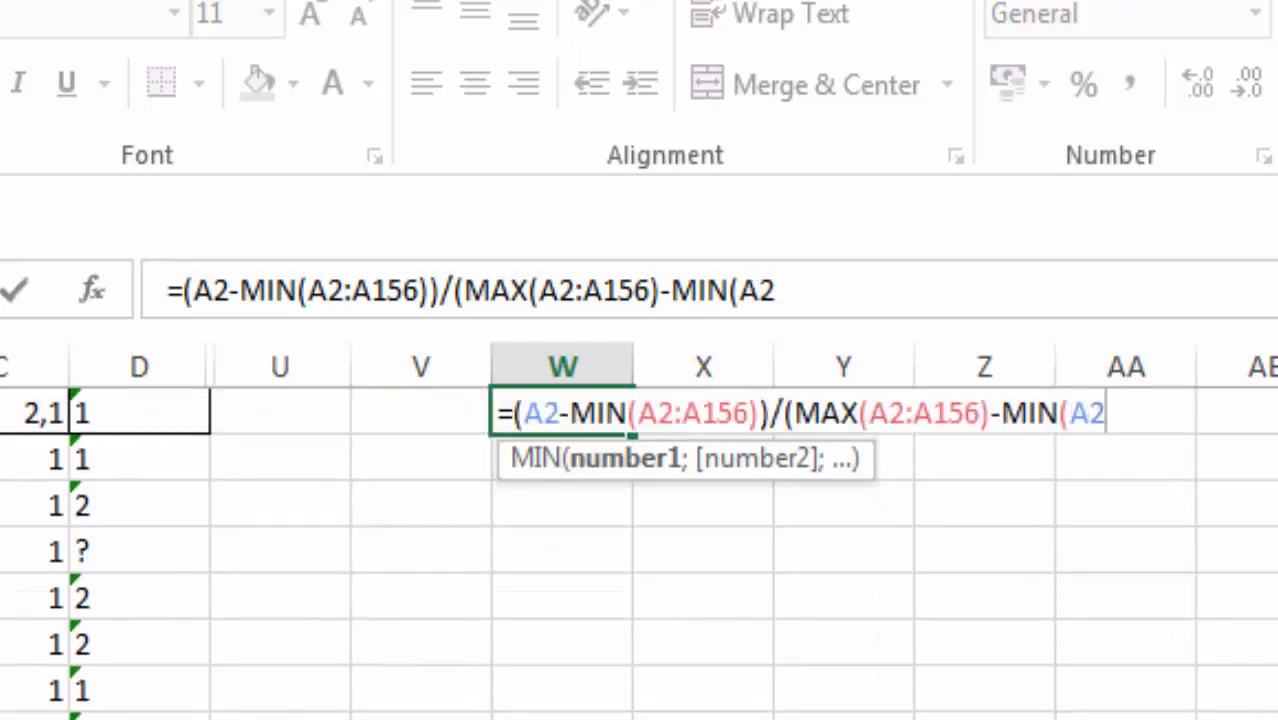
pyautogui.hotkey('ctrl', 'shift', 'Down')
pyautogui.write(')')
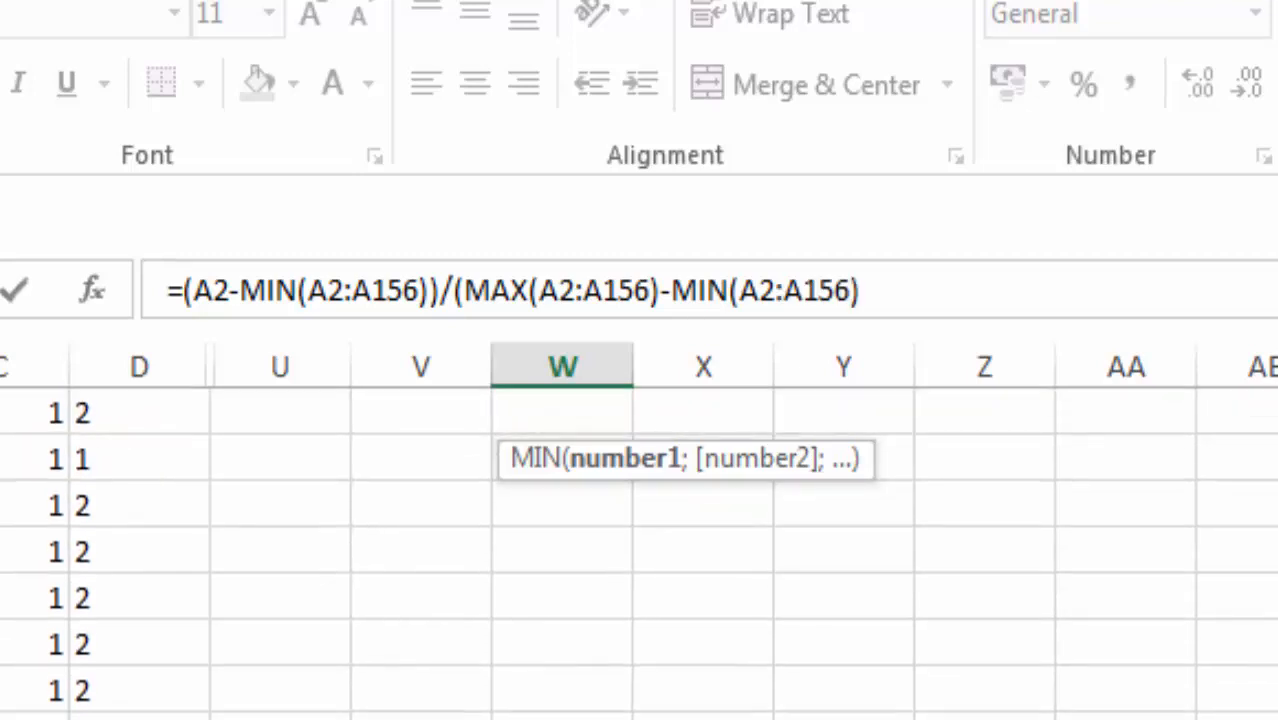
pyautogui.press('Return')
pyautogui.press('Return')
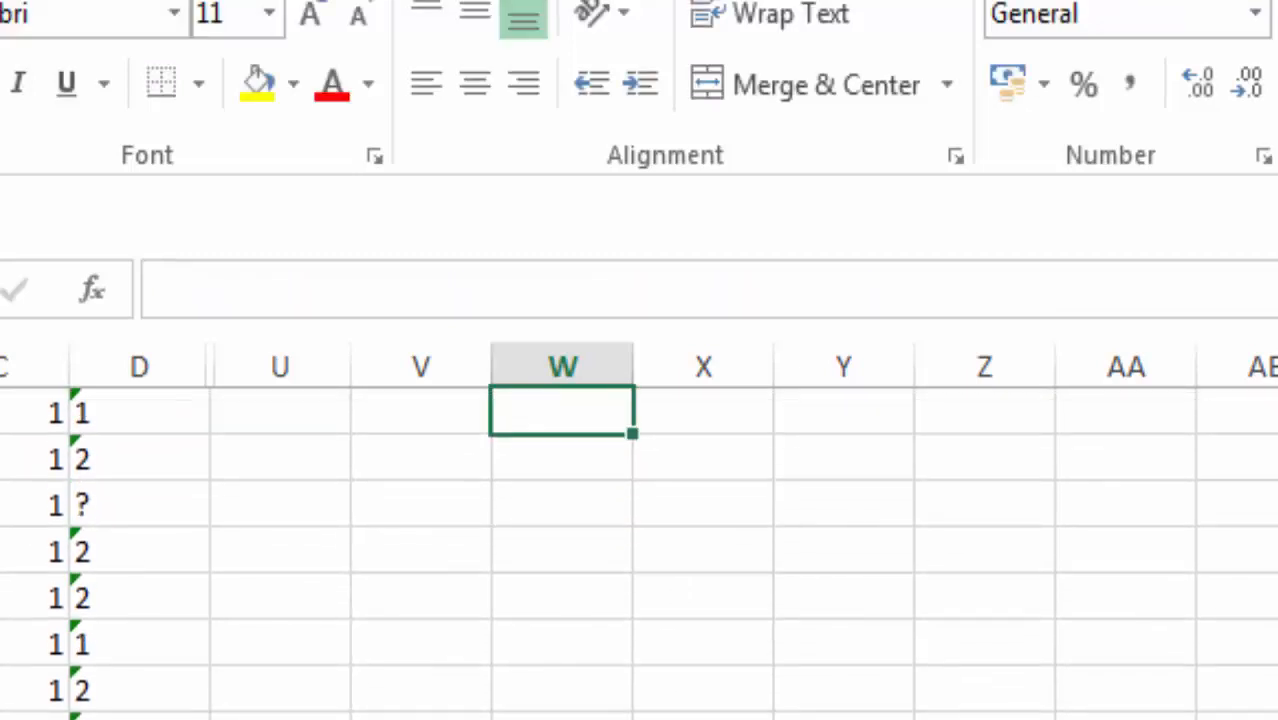
pyautogui.scroll(1, 640, 550)
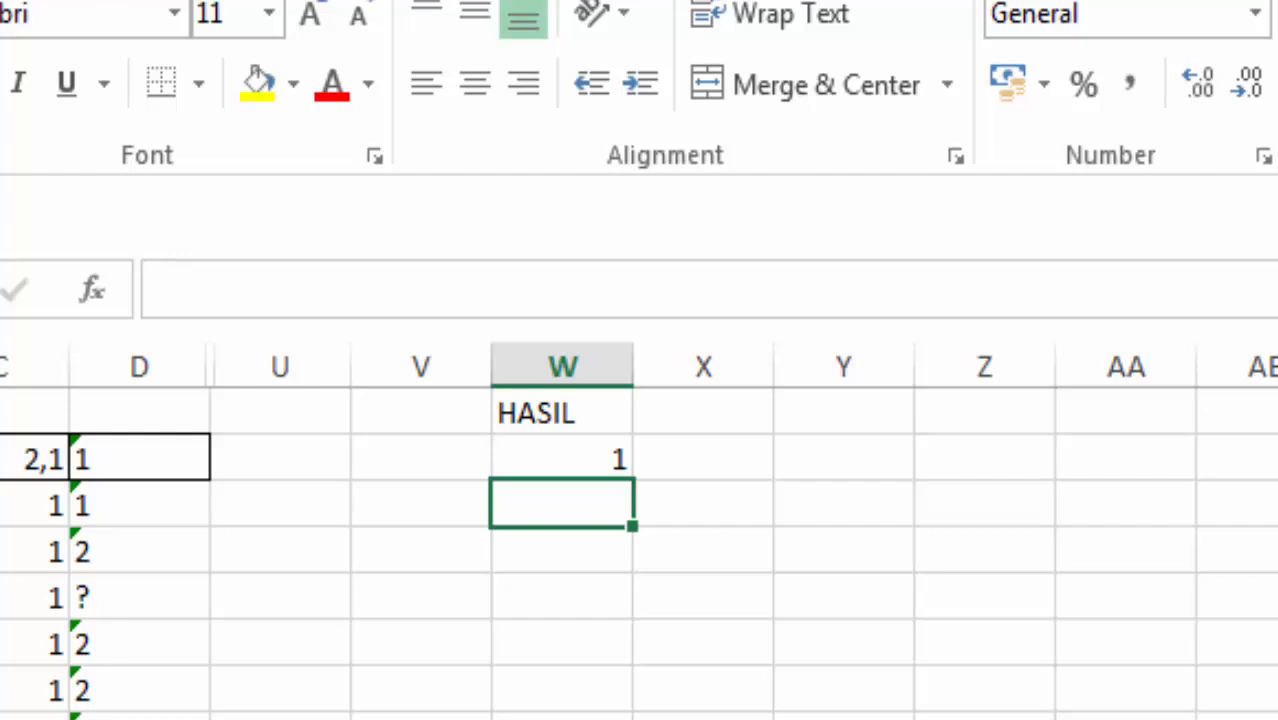
# Step: Try to fill the relative-reference formula from W2 down to row 156 and check the references in the last result cell
pyautogui.click(562, 459)
pyautogui.moveTo(632, 480); pyautogui.dragTo(632, 718)
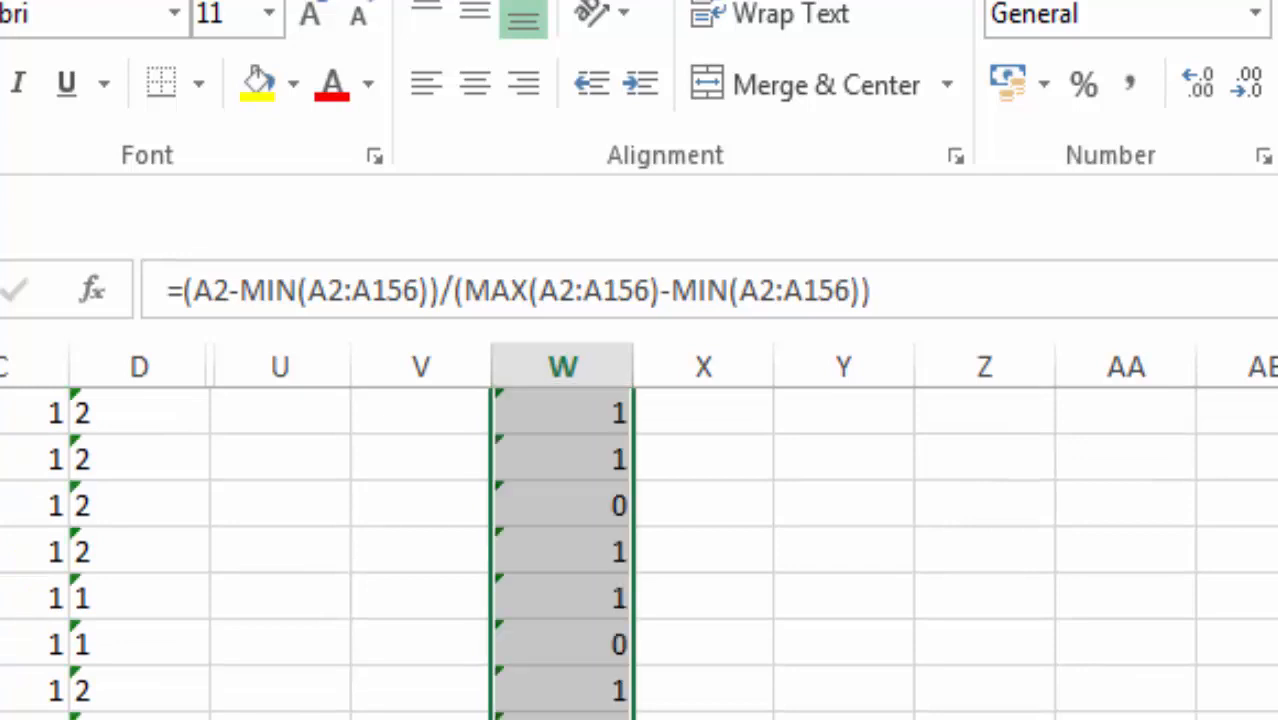
pyautogui.click(563, 717)
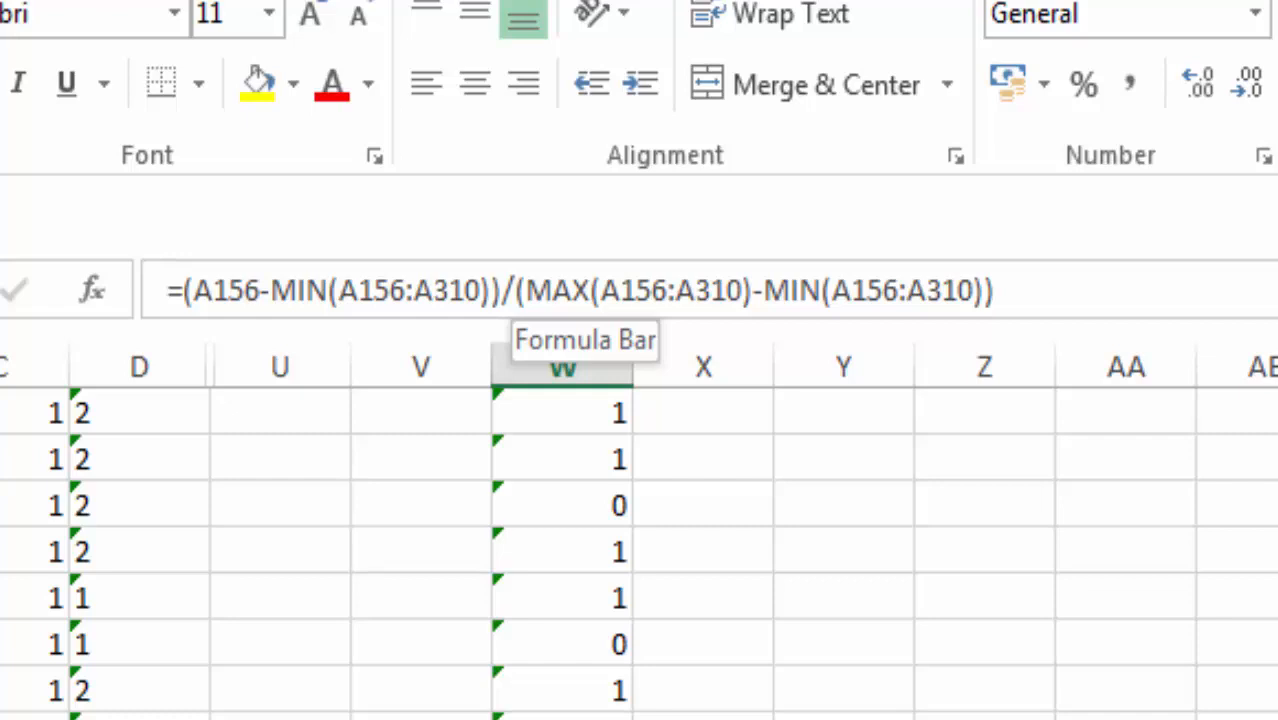
pyautogui.press('Up')
pyautogui.click(4, 715)
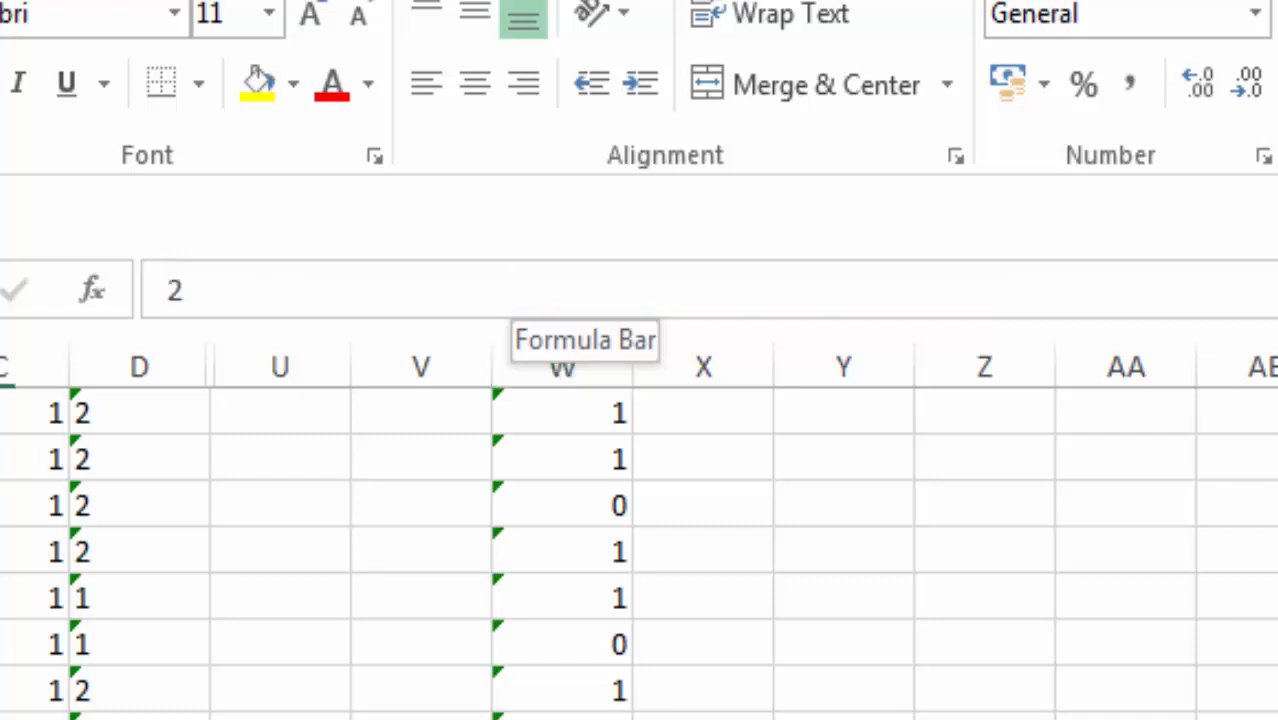
pyautogui.click(562, 715)
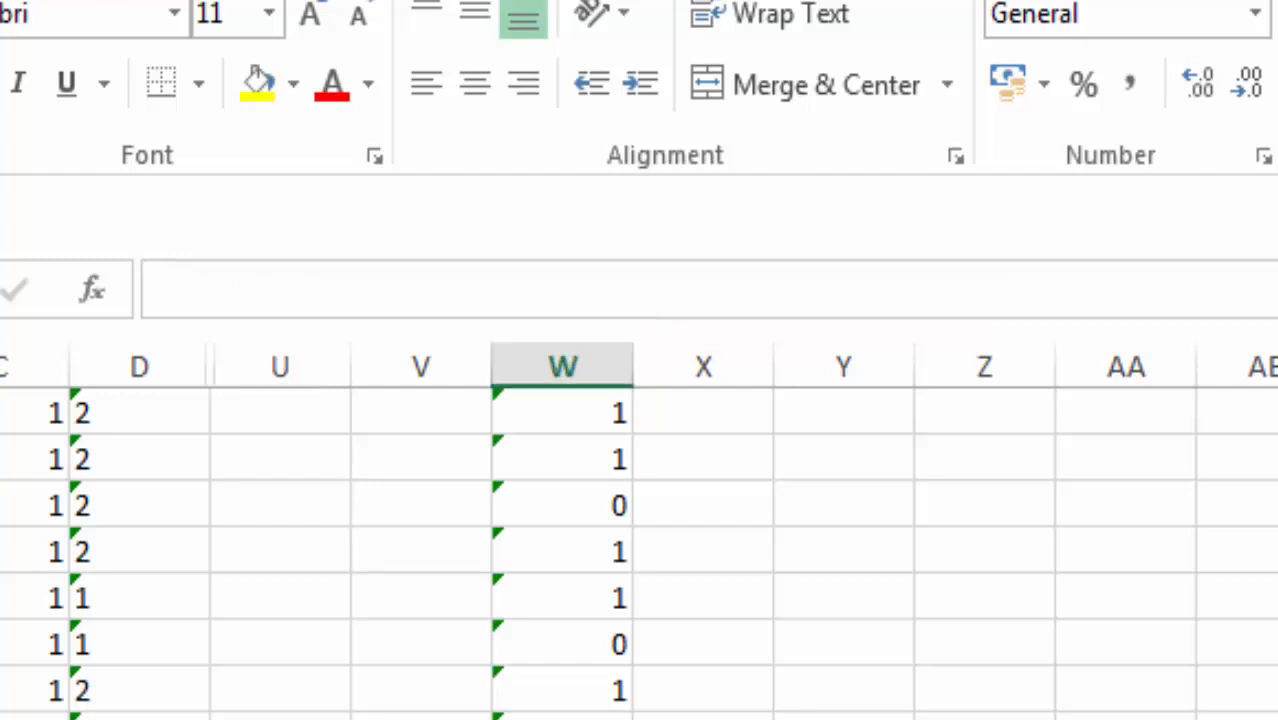
# Step: Make the MIN and MAX ranges in the W2 formula absolute as $A$2:$A$156, keeping A2 relative
pyautogui.press('Up')
pyautogui.hotkey('ctrl', 'Up')
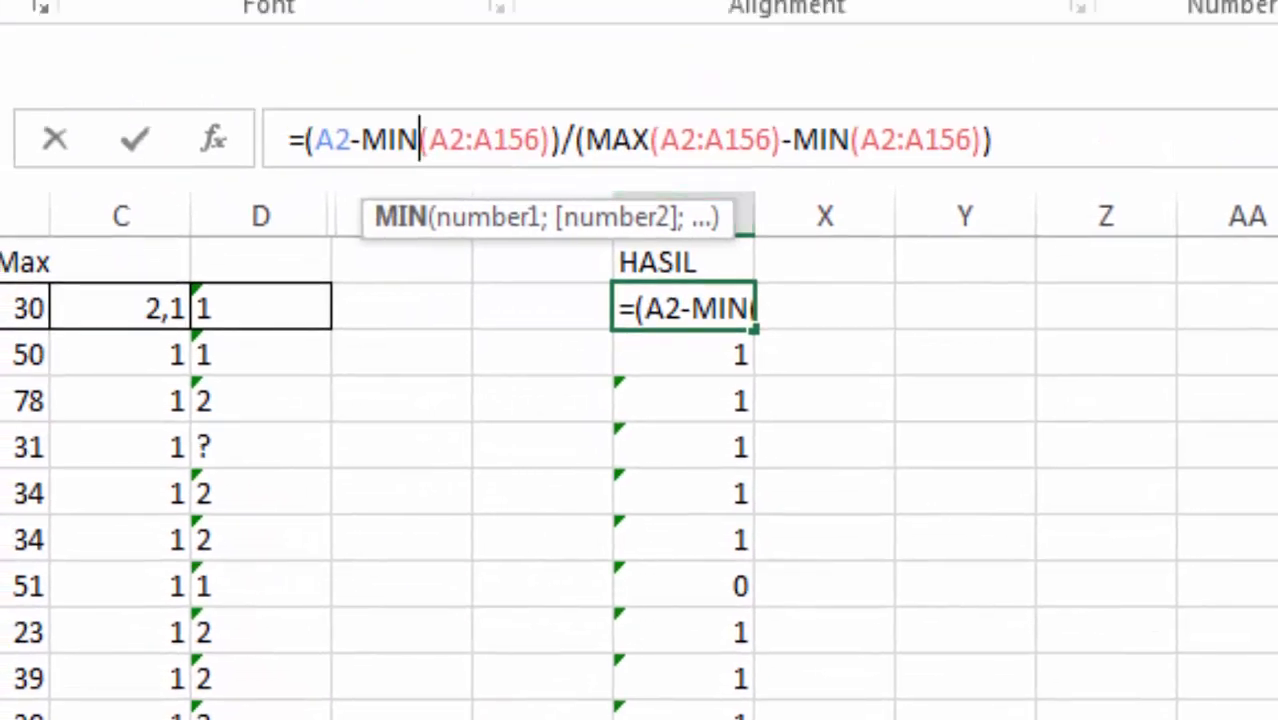
pyautogui.moveTo(362, 140); pyautogui.dragTo(551, 140)
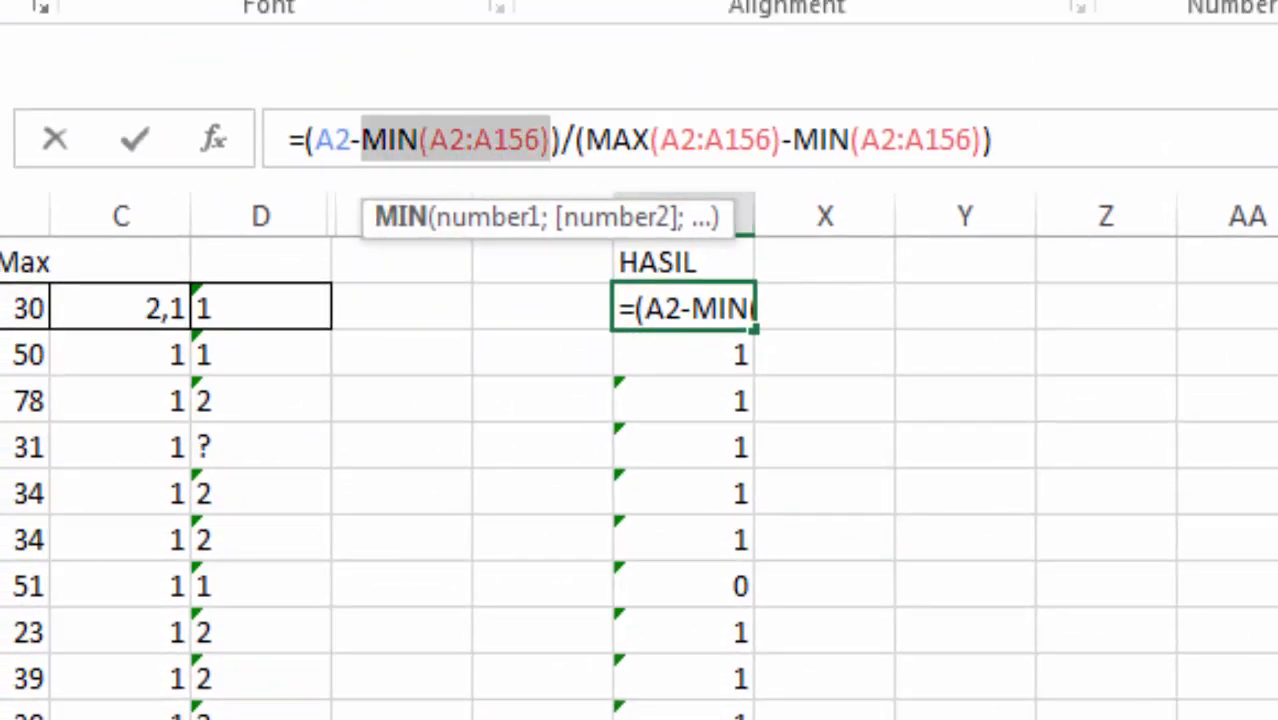
pyautogui.press('F4')
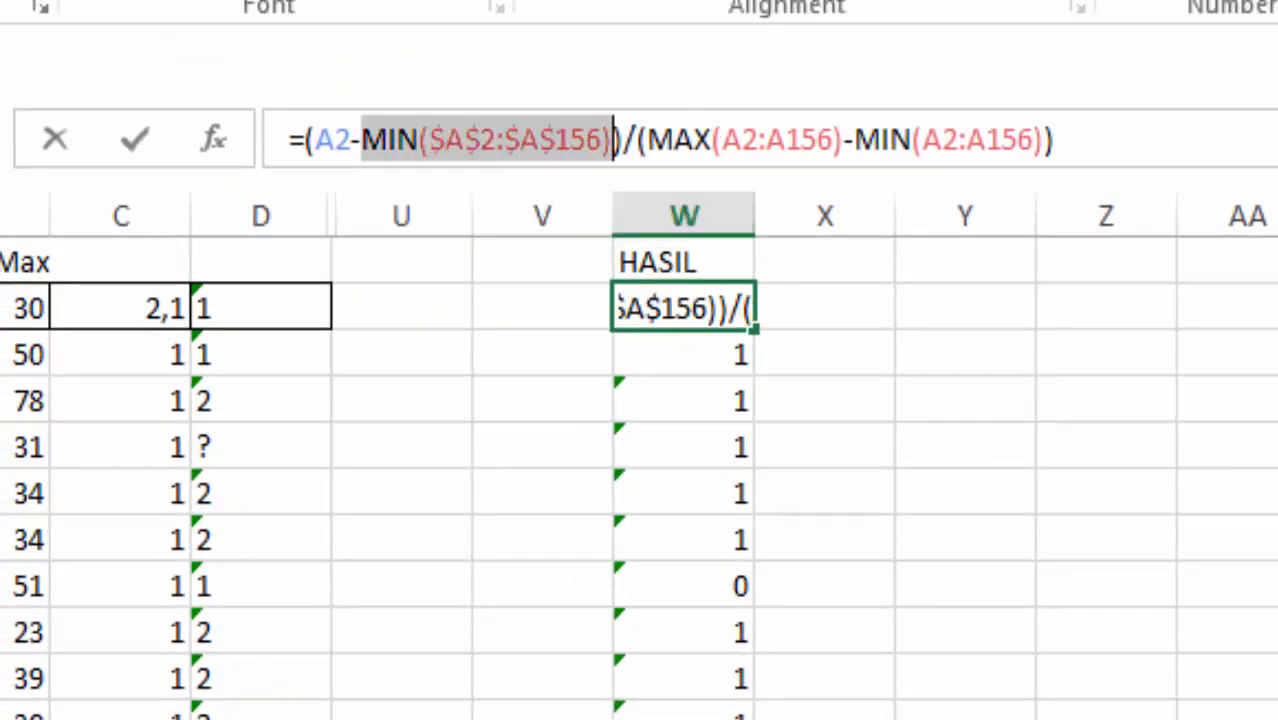
pyautogui.moveTo(648, 140); pyautogui.dragTo(1106, 140)
pyautogui.press('F4')
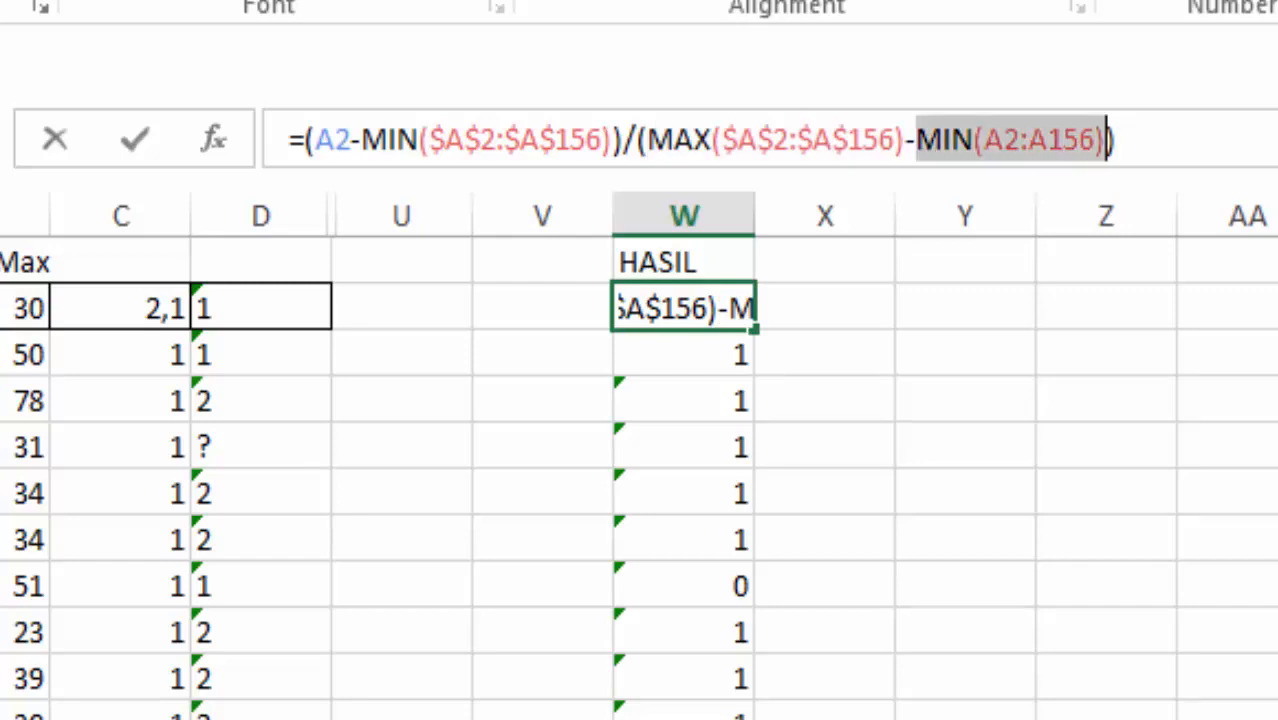
pyautogui.press('F4')
pyautogui.press('Return')
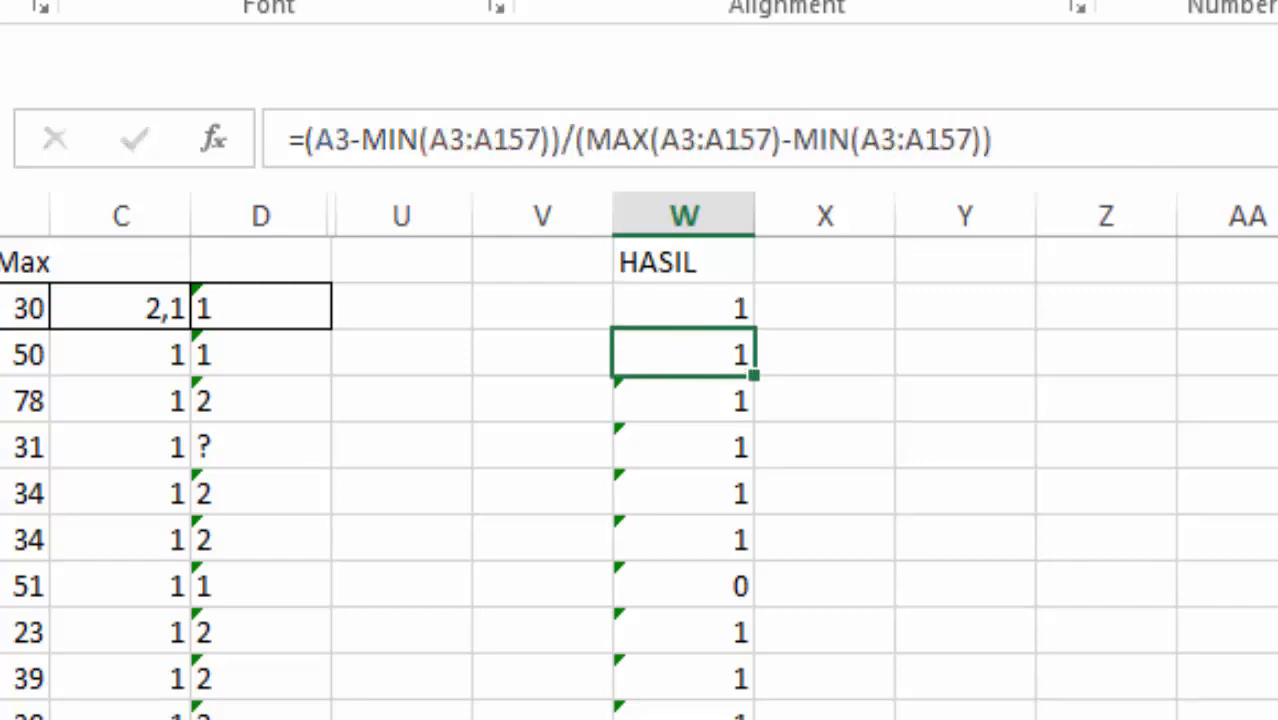
# Step: Fill the formula with absolute ranges from W2 down column W to the last data row and select cell X2
pyautogui.click(684, 308)
pyautogui.moveTo(754, 329); pyautogui.dragTo(754, 716)
pyautogui.click(824, 631)
pyautogui.scroll(14, 824, 631)
pyautogui.hotkey('ctrl', 'Home')
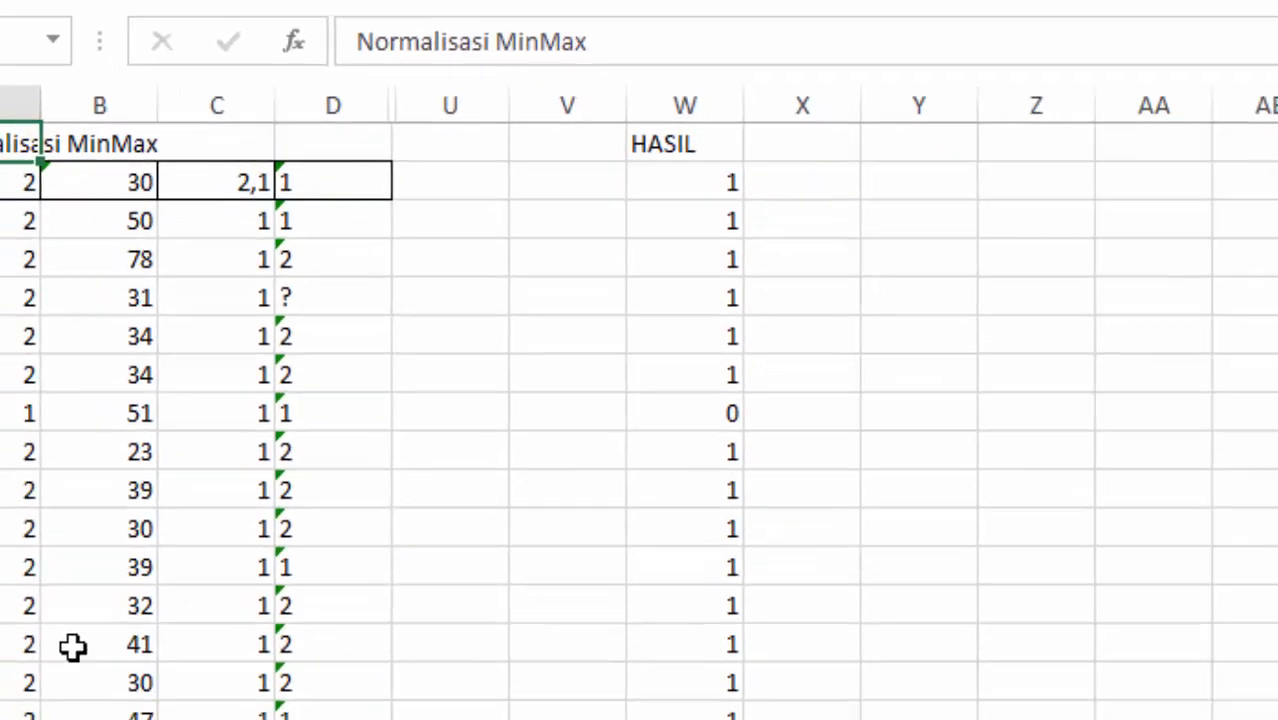
pyautogui.hotkey('ctrl', 'Right')
pyautogui.press('Right')
pyautogui.press('Down')
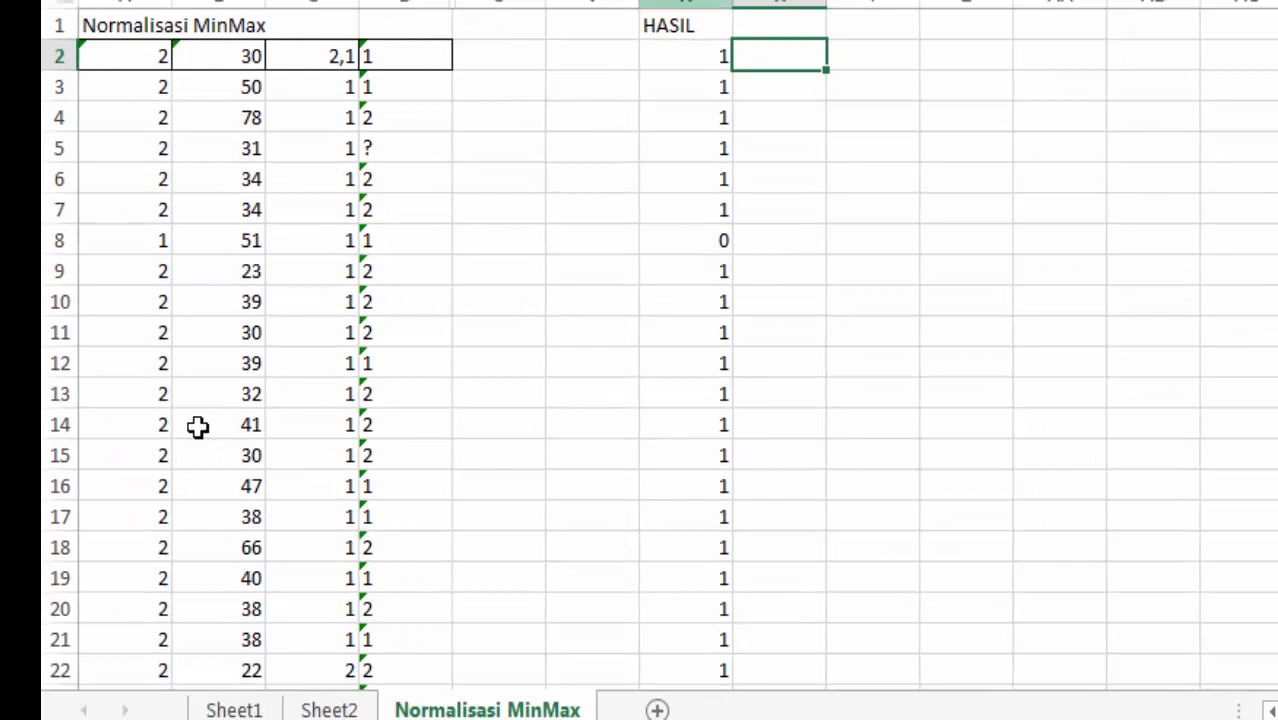
# Step: Copy the min-max formula from W2 into the adjacent cell X2
pyautogui.press('Left')
pyautogui.press('Right')
pyautogui.write('29')
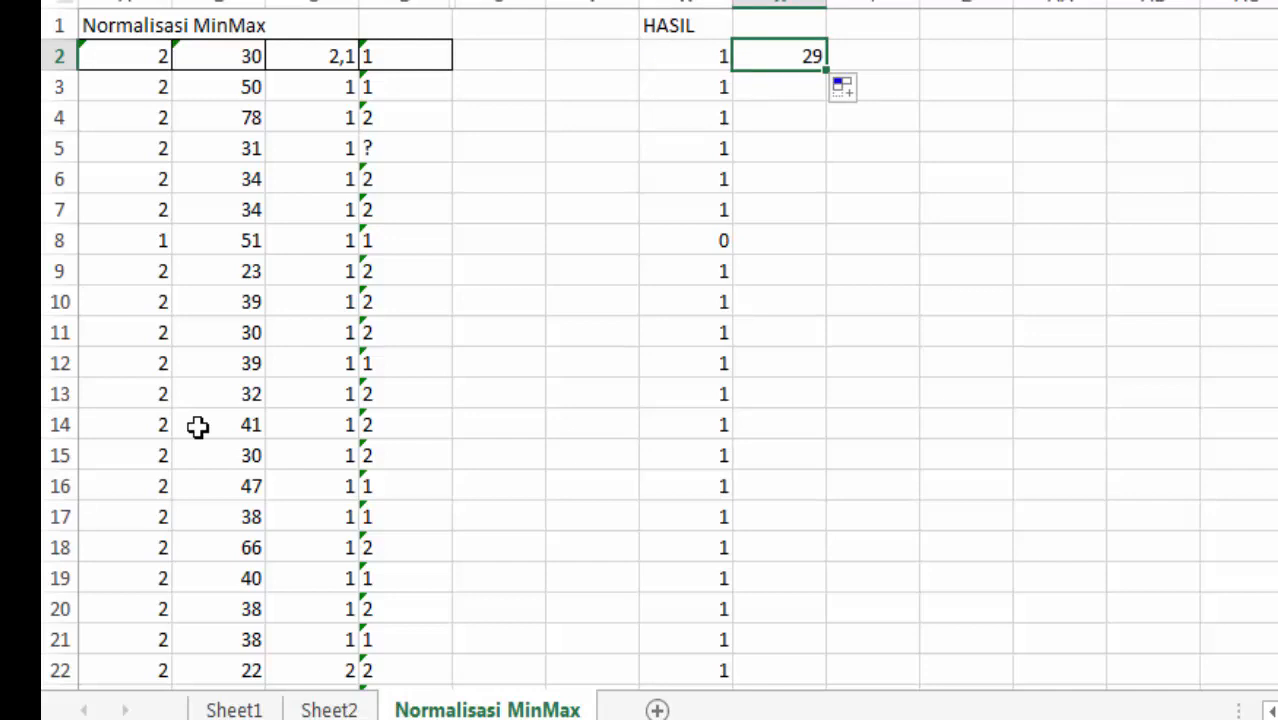
# Step: Change the numerator's MIN range in the X2 formula to $B$2:$B$156
pyautogui.press('F2')
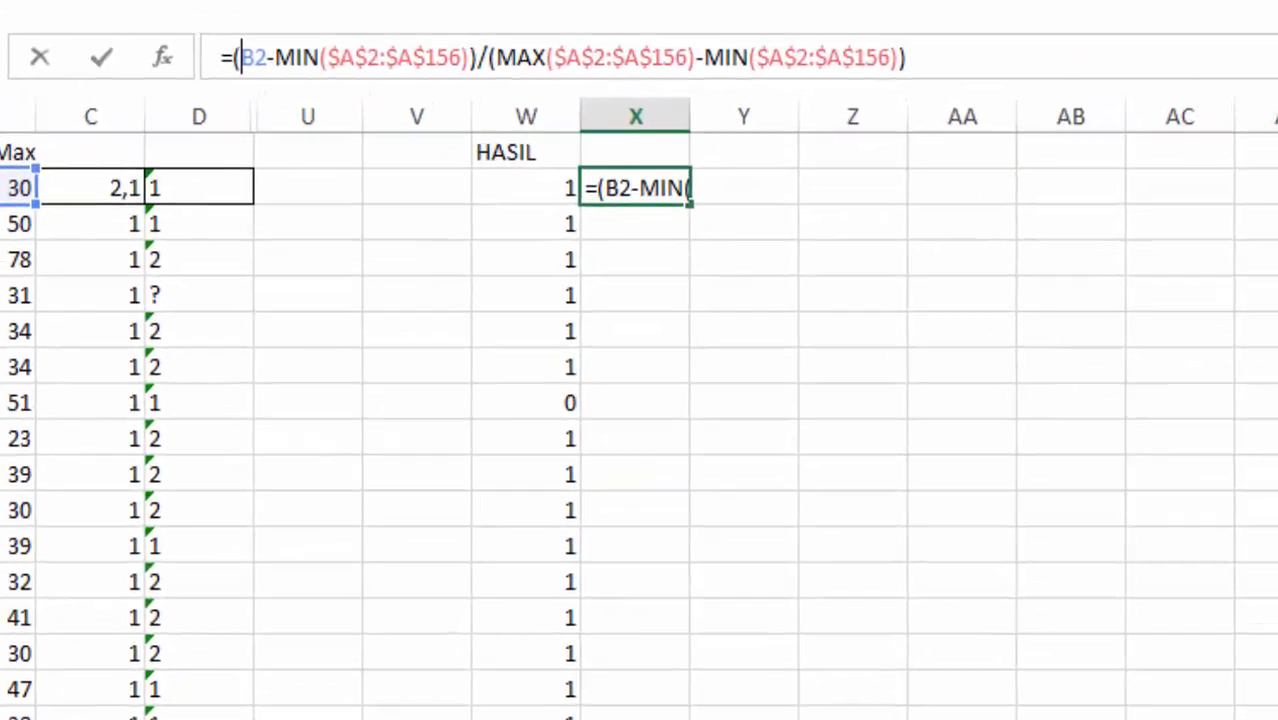
pyautogui.press('Right')
pyautogui.press('Right')
pyautogui.press('Right')
pyautogui.press('Right')
pyautogui.press('Right')
pyautogui.press('Right')
pyautogui.press('Right')
pyautogui.press('Right')
pyautogui.press('Right')
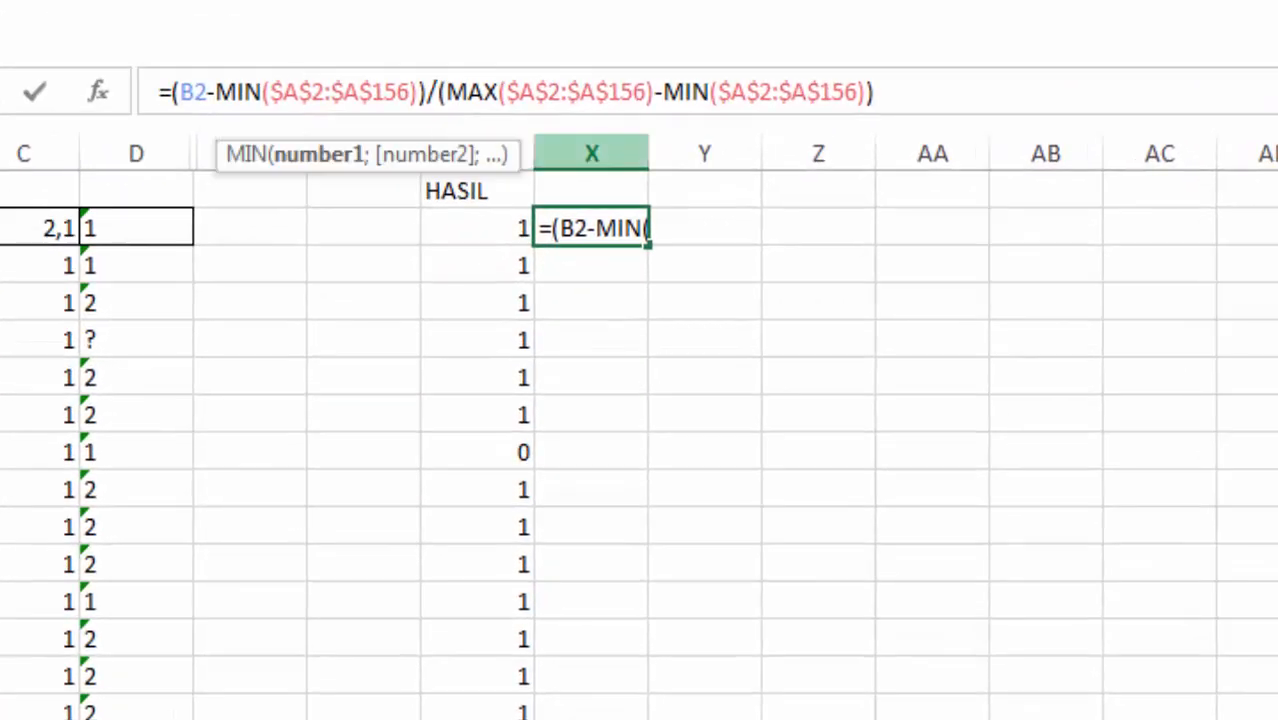
pyautogui.press('BackSpace')
pyautogui.write('B')
pyautogui.press('Right')
pyautogui.press('Right')
pyautogui.press('Right')
pyautogui.press('Right')
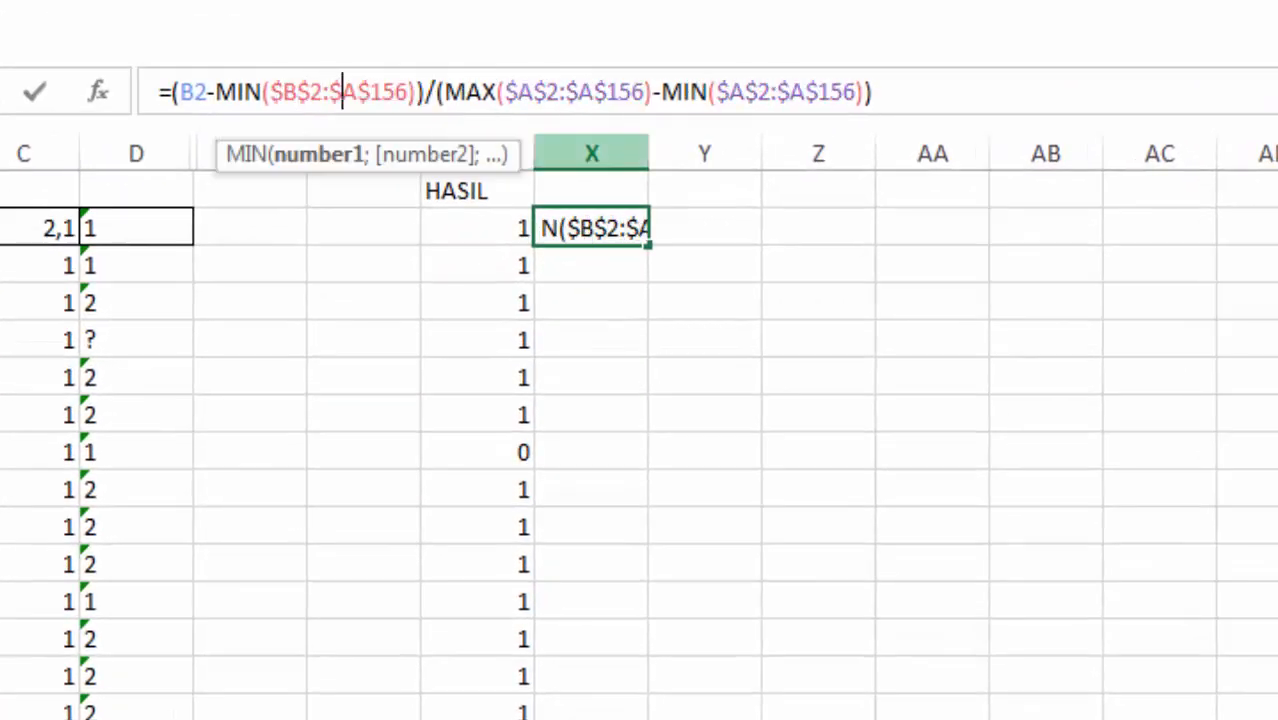
pyautogui.press('Right')
pyautogui.press('BackSpace')
pyautogui.write('B')
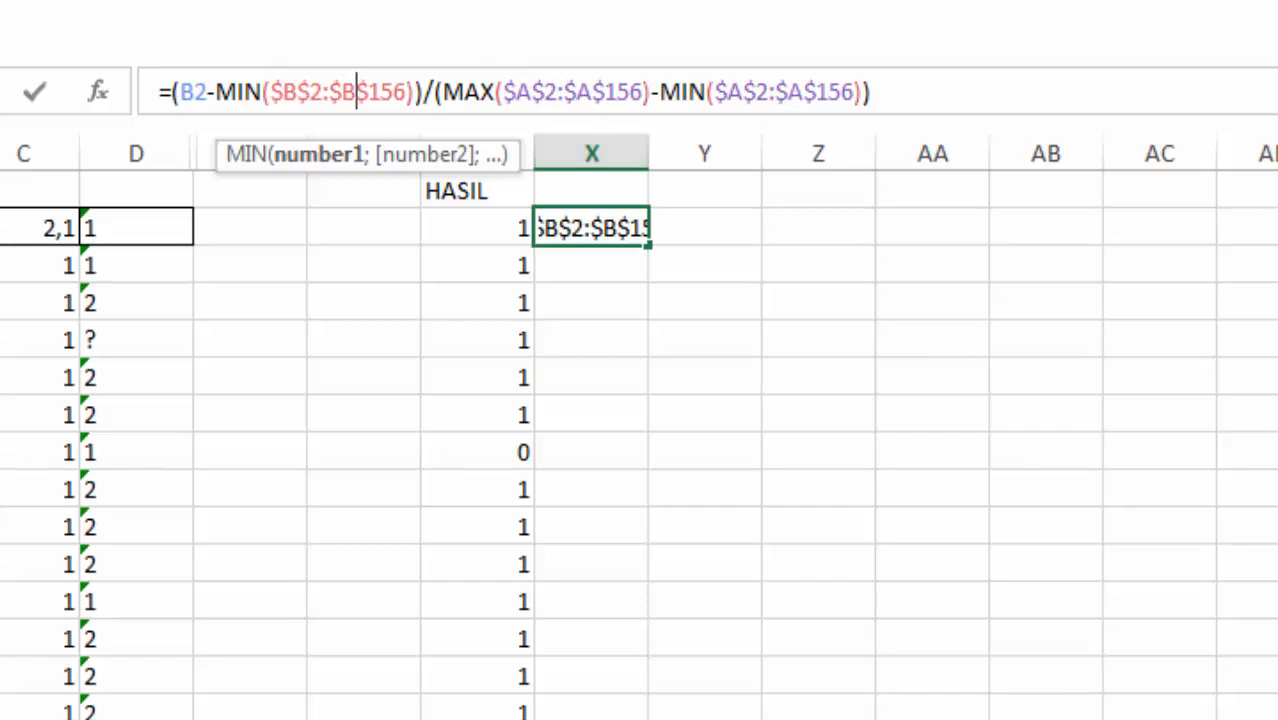
# Step: Change the MAX range in the X2 formula's denominator to $B$2:$B$156
pyautogui.press('Right')
pyautogui.press('Right')
pyautogui.press('Right')
pyautogui.press('Right')
pyautogui.press('Right')
pyautogui.press('Right')
pyautogui.press('Right')
pyautogui.press('Right')
pyautogui.press('Right')
pyautogui.press('Right')
pyautogui.press('Right')
pyautogui.press('Right')
pyautogui.press('Right')
pyautogui.press('Right')
pyautogui.press('BackSpace')
pyautogui.write('B')
pyautogui.press('Right')
pyautogui.press('Right')
pyautogui.press('Right')
pyautogui.press('Right')
pyautogui.press('Right')
pyautogui.press('BackSpace')
pyautogui.write('B')
# Step: Change the denominator's MIN range to $B$2:$B$156 and enter the finished X2 formula =(B2-MIN($B$2:$B$156))/(MAX($B$2:$B$156)-MIN($B$2:$B$156))
pyautogui.press('Right')
pyautogui.press('Right')
pyautogui.press('Right')
pyautogui.press('Right')
pyautogui.press('Right')
pyautogui.press('Right')
pyautogui.press('Right')
pyautogui.press('Right')
pyautogui.press('Right')
pyautogui.press('Right')
pyautogui.press('Right')
pyautogui.press('Right')
pyautogui.press('BackSpace')
pyautogui.write('B')
pyautogui.press('Right')
pyautogui.press('Right')
pyautogui.press('Right')
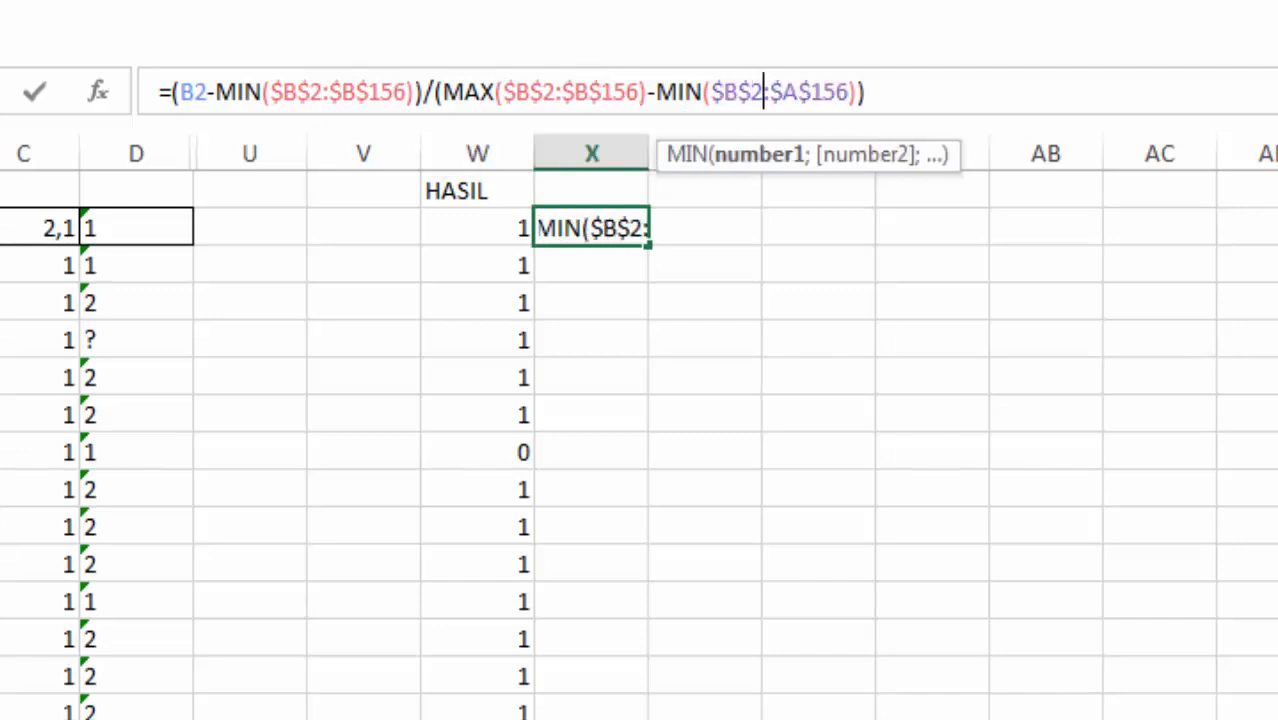
pyautogui.press('Right')
pyautogui.press('Right')
pyautogui.press('Right')
pyautogui.press('BackSpace')
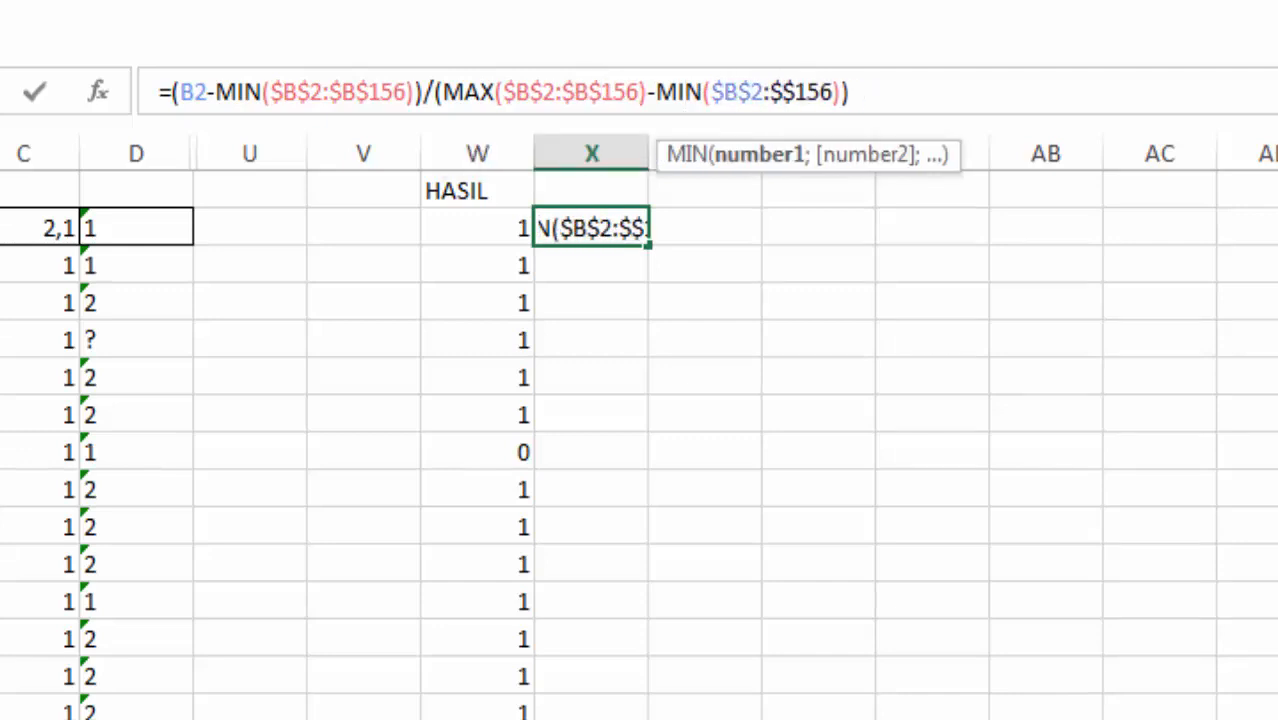
pyautogui.write('B')
pyautogui.press('Return')
pyautogui.press('Up')
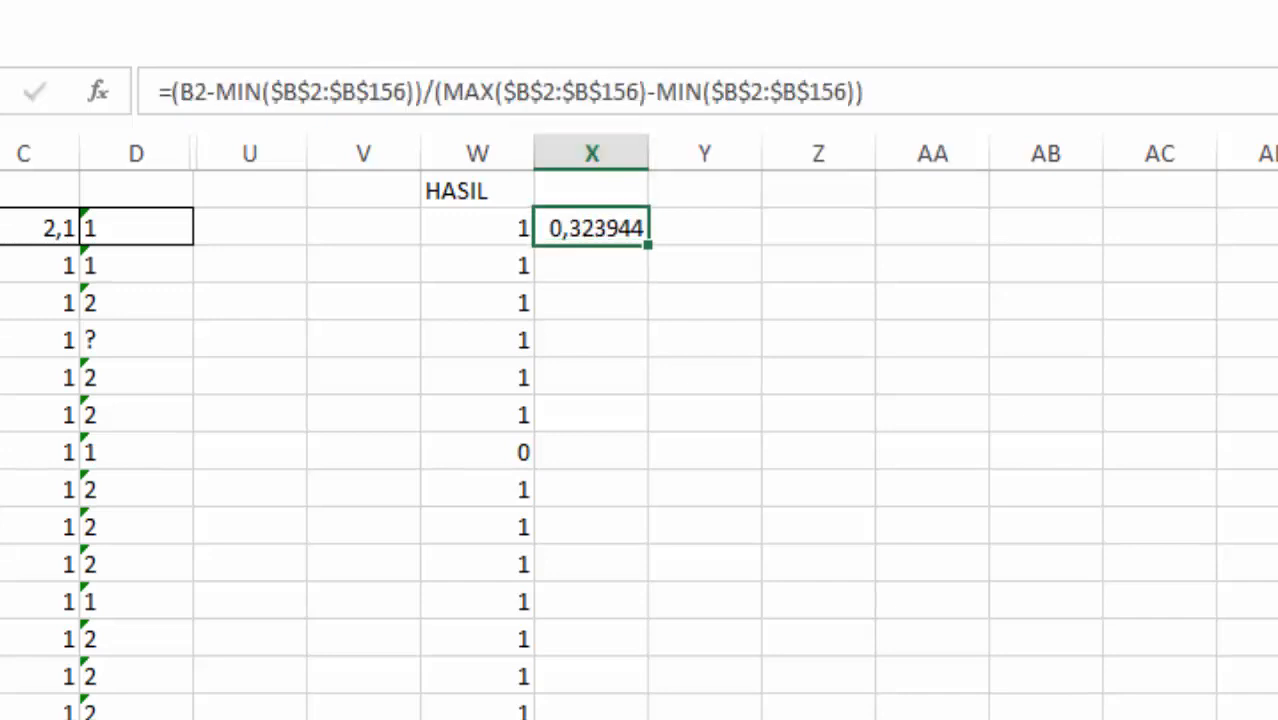
# Step: Fill the column B normalization formula from X2 down column X to the last data row
pyautogui.hotkey('shift', 'Down')
pyautogui.hotkey('shift', 'Down')
pyautogui.hotkey('shift', 'Down')
pyautogui.hotkey('shift', 'Down')
pyautogui.hotkey('shift', 'Down')
pyautogui.hotkey('shift', 'Down')
pyautogui.hotkey('shift', 'Down')
pyautogui.hotkey('shift', 'Down')
pyautogui.hotkey('shift', 'Down')
pyautogui.hotkey('shift', 'Down')
pyautogui.hotkey('shift', 'Down')
pyautogui.hotkey('shift', 'Down')
pyautogui.hotkey('shift', 'Down')
pyautogui.hotkey('shift', 'Down')
pyautogui.hotkey('shift', 'Down')
pyautogui.hotkey('shift', 'Down')
pyautogui.hotkey('shift', 'Down')
pyautogui.hotkey('shift', 'Down')
pyautogui.hotkey('shift', 'Down')
pyautogui.hotkey('shift', 'Down')
pyautogui.scroll(-10, 638, 445)
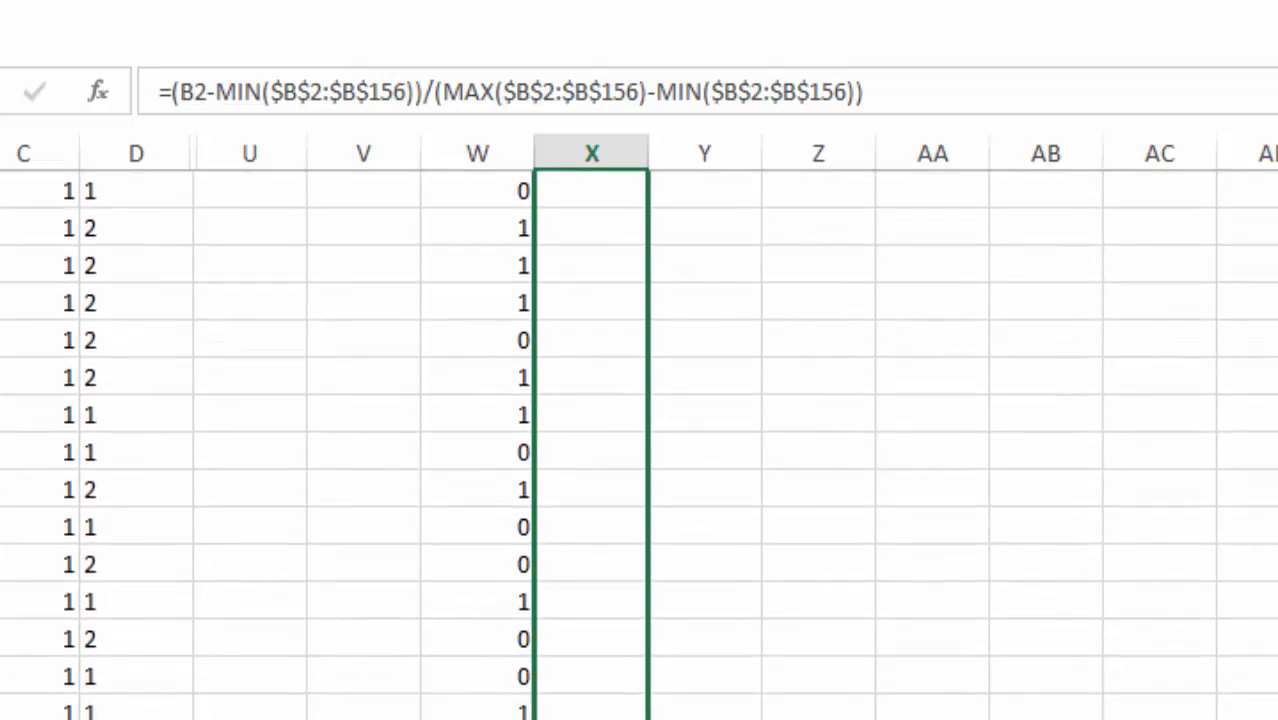
pyautogui.hotkey('ctrl', 'Return')
pyautogui.scroll(-15, 640, 445)
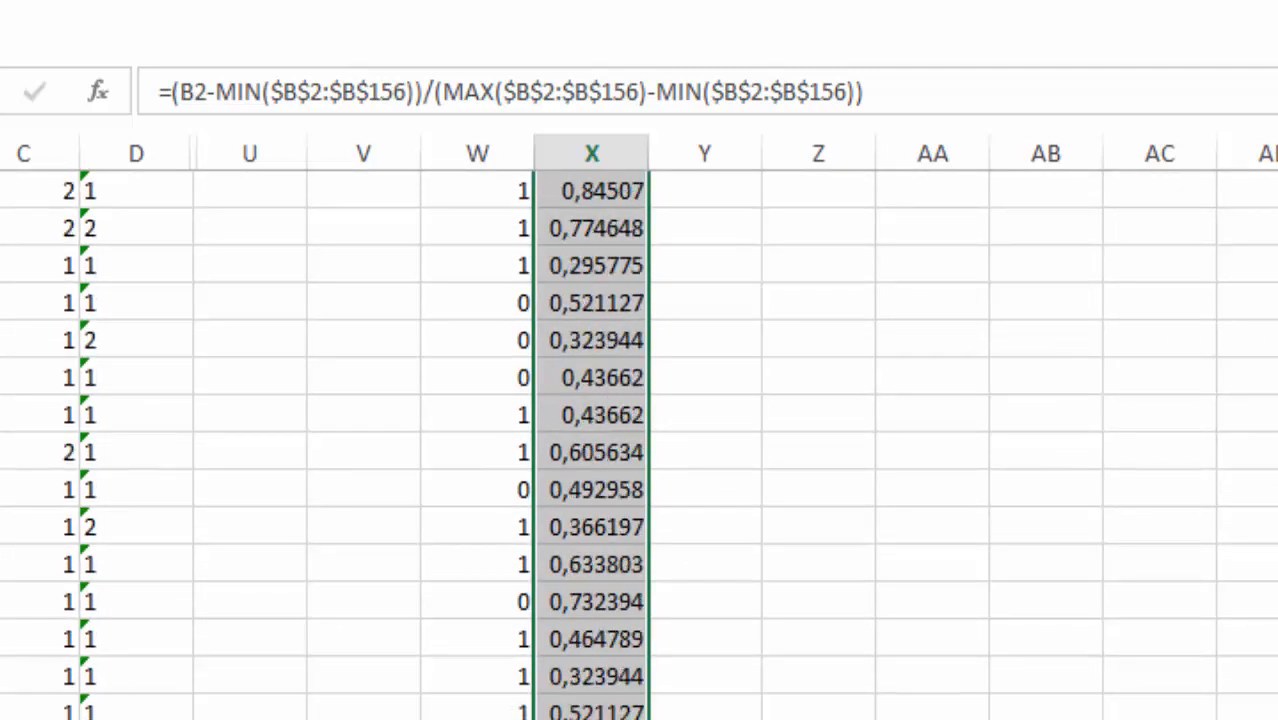
pyautogui.scroll(-10, 638, 445)
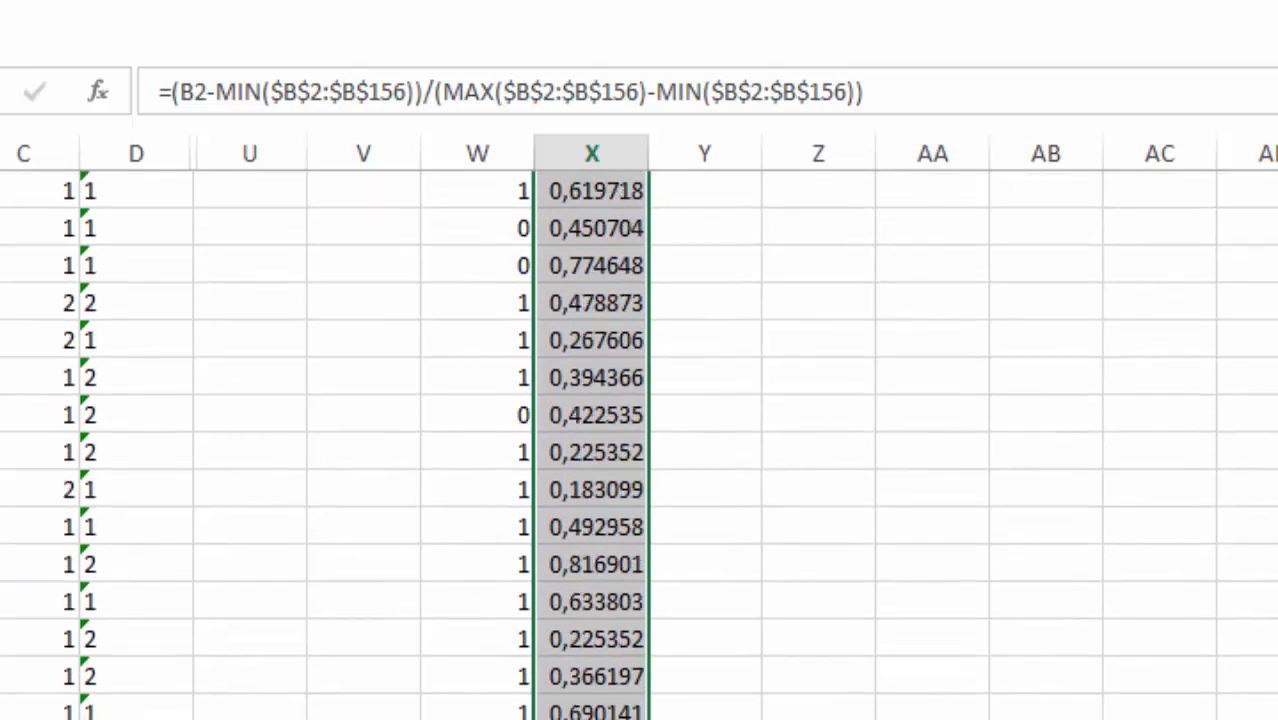
pyautogui.scroll(15, 640, 445)
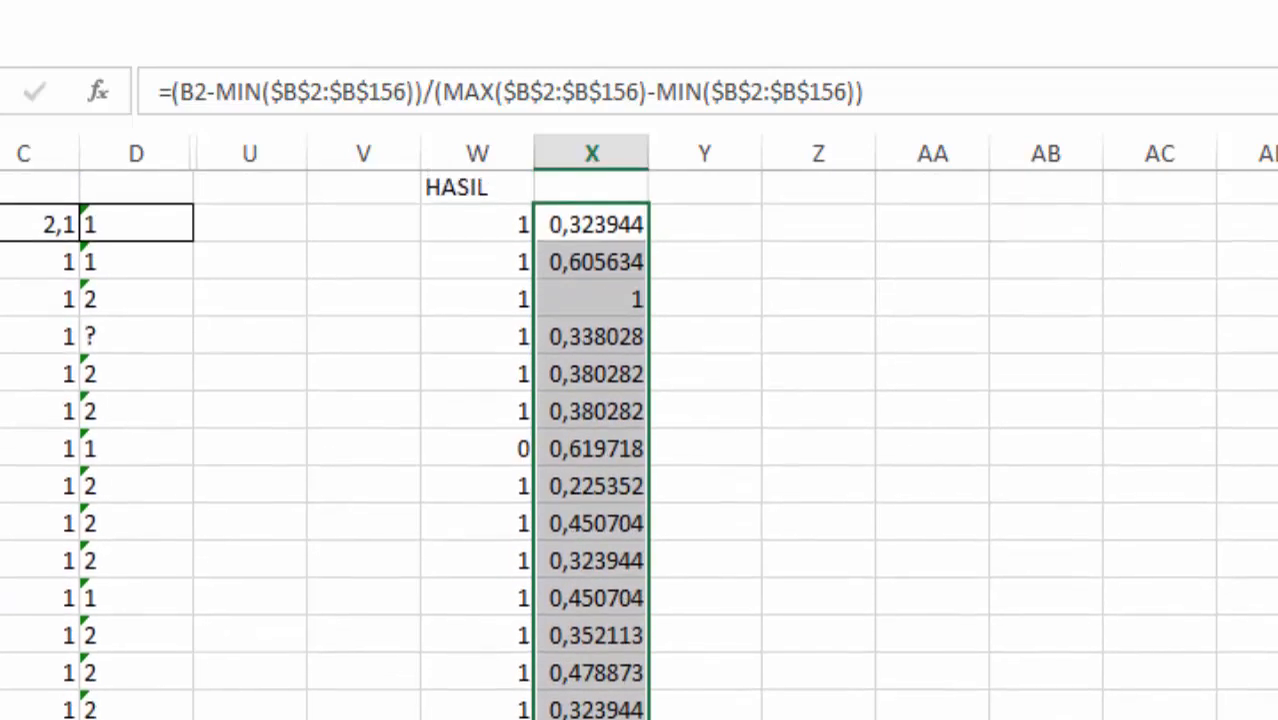
# Step: Check the normalized result in X4 against its source value in B4
pyautogui.click(591, 303)
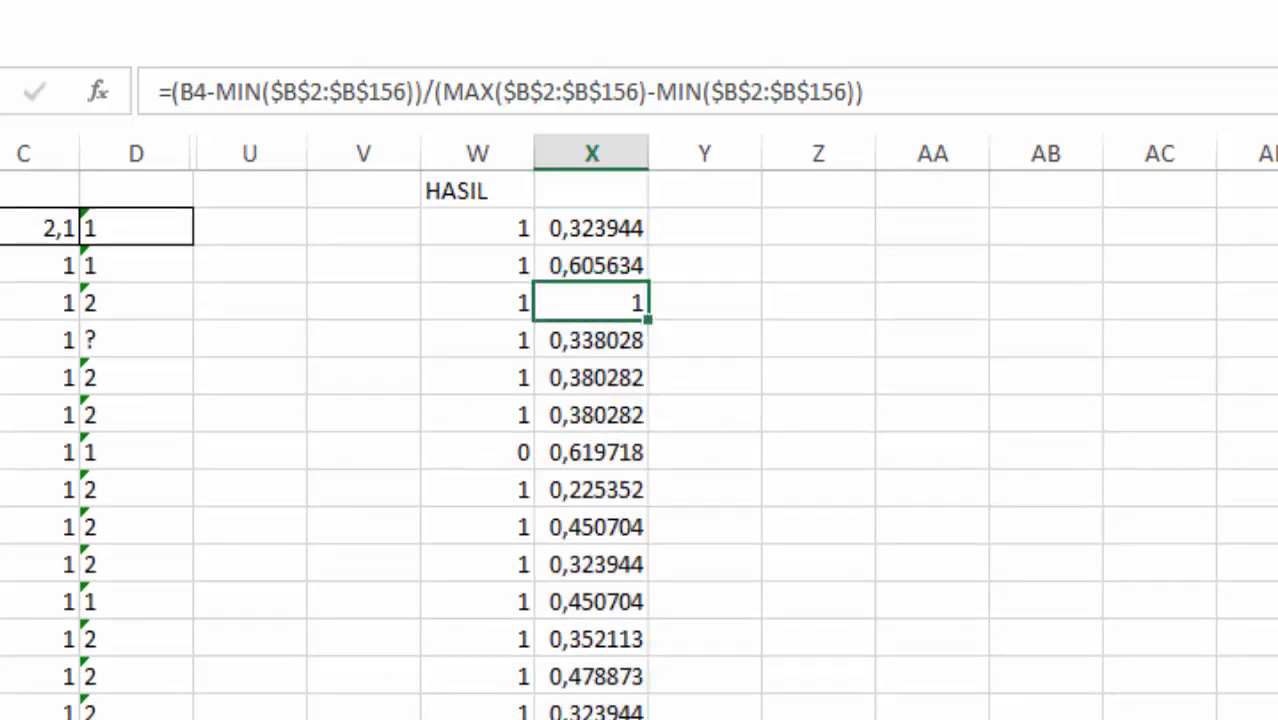
pyautogui.click(0, 303)
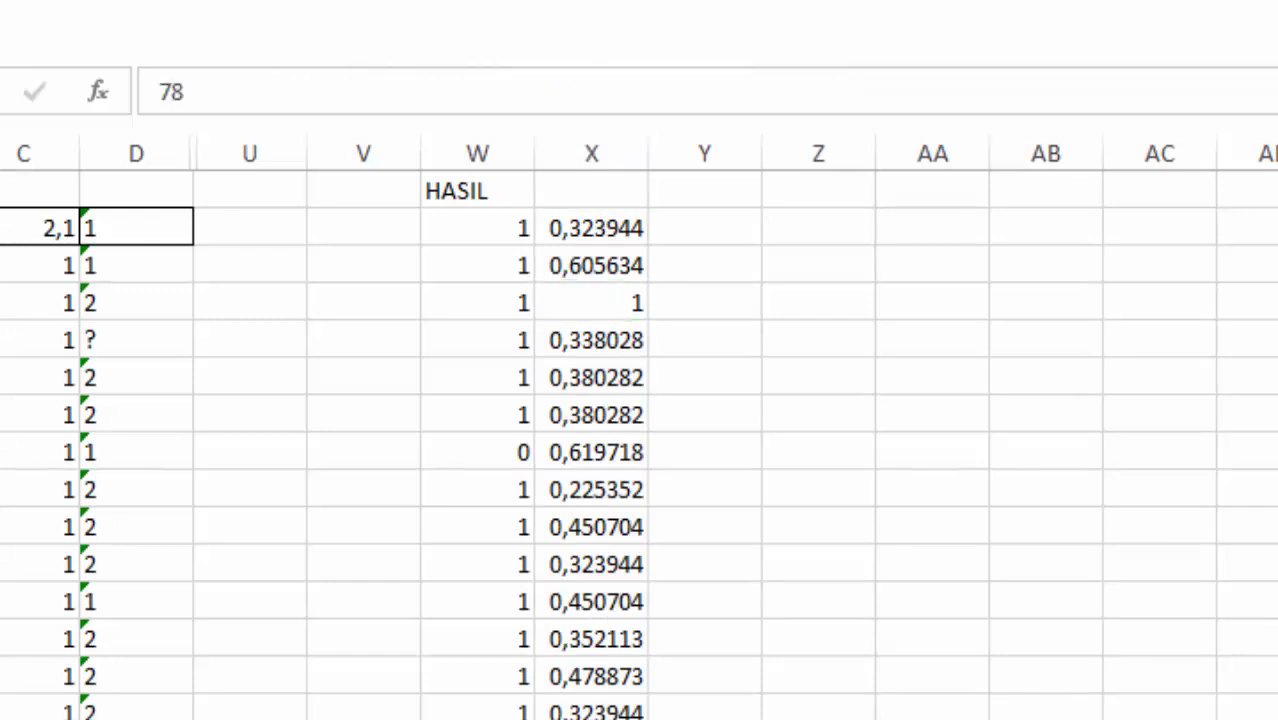
pyautogui.click(591, 303)
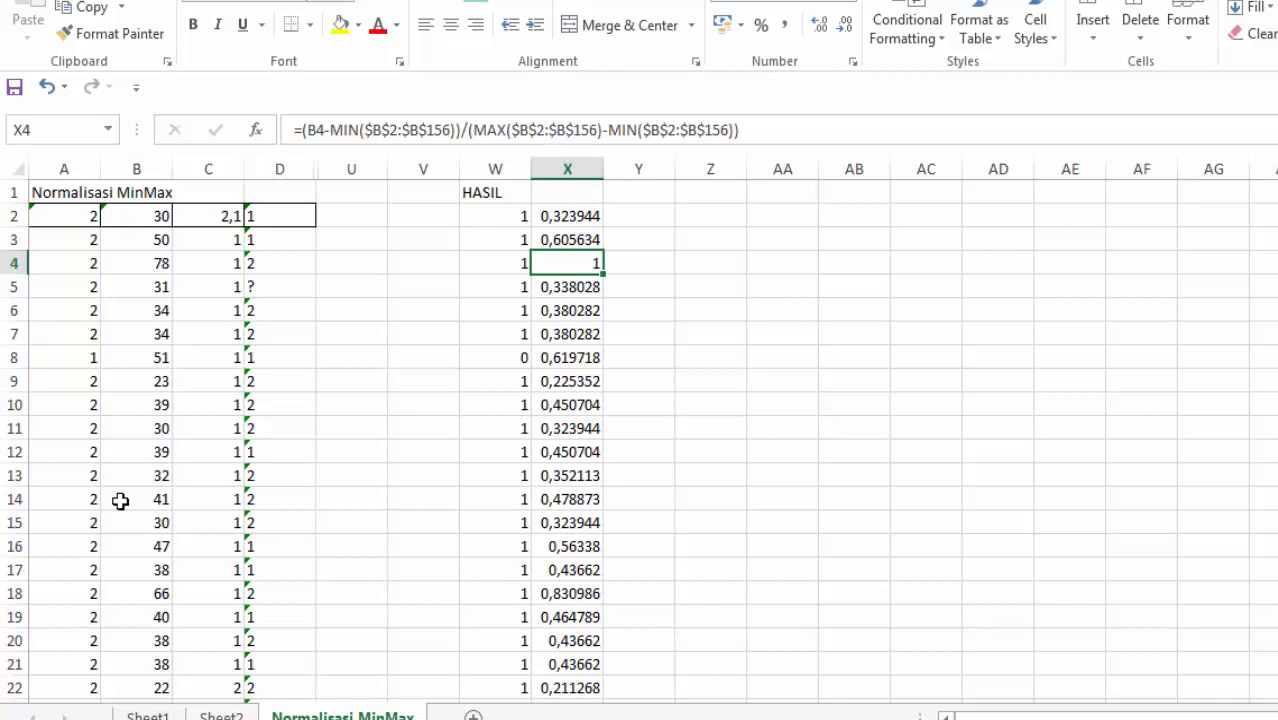
pyautogui.press('Up')
pyautogui.press('Up')
pyautogui.press('Up')
pyautogui.press('Right')
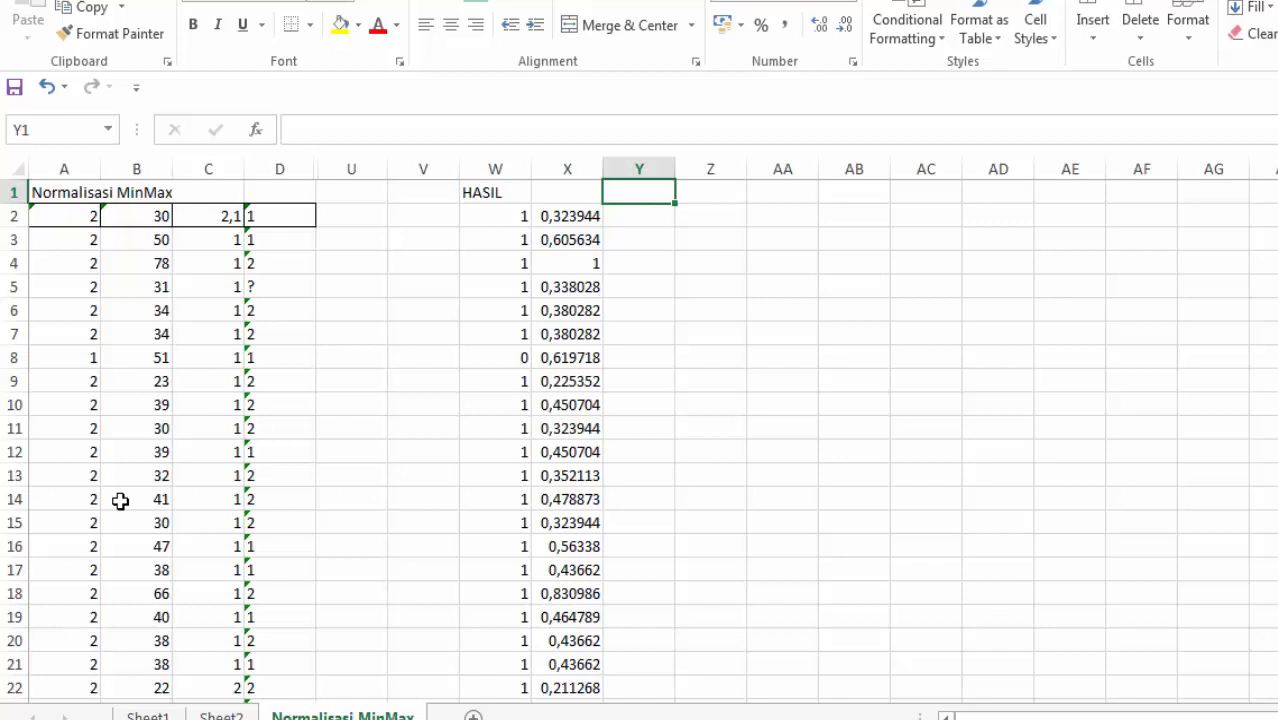
pyautogui.click(710, 357)
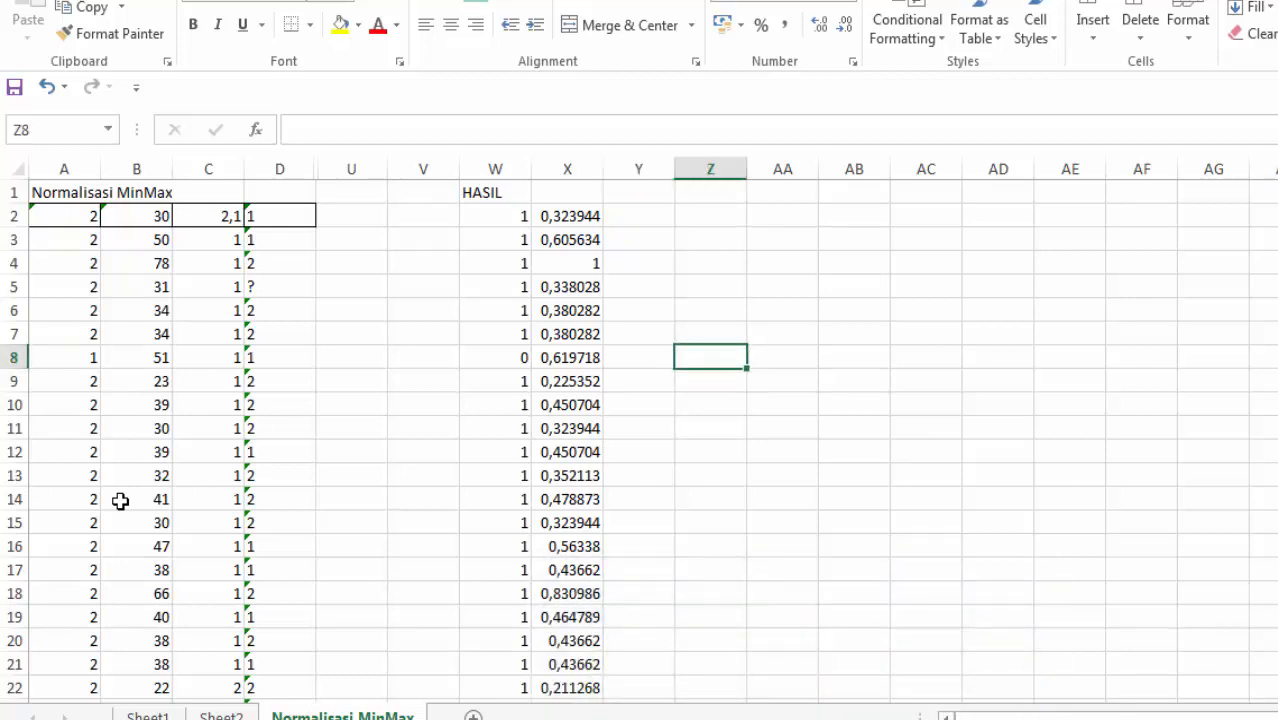
# Step: Compare the X2 formula with the Min-max Normalization slide in the PowerPoint file Data Mining Pertemuan 2.pptx, and return to the Excel workbook
pyautogui.click(567, 193)
pyautogui.click(567, 216)
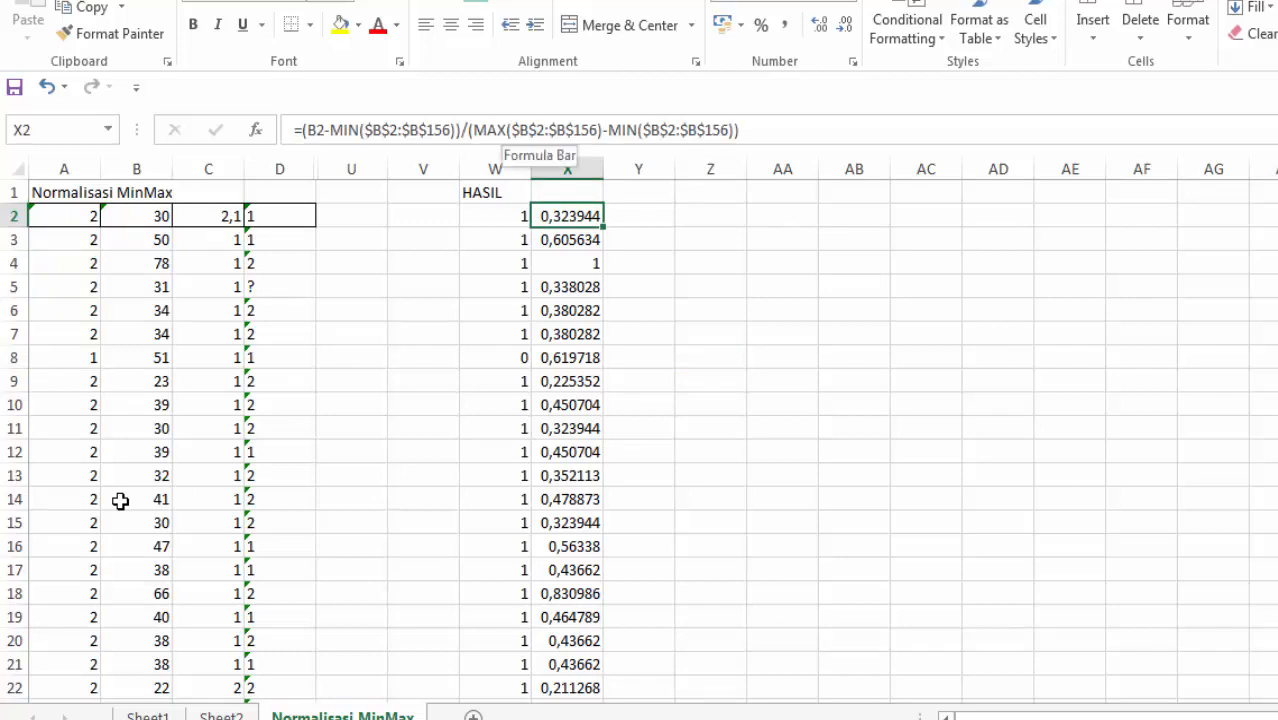
pyautogui.click(794, 718)
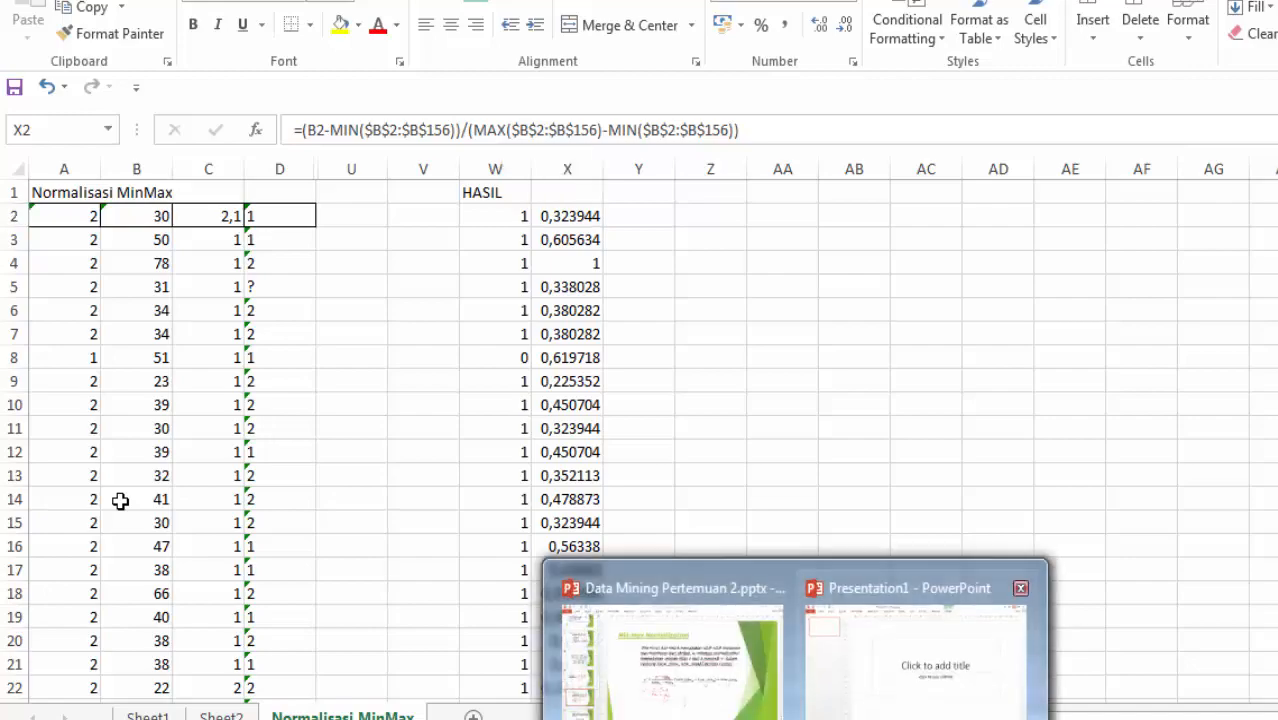
pyautogui.click(676, 662)
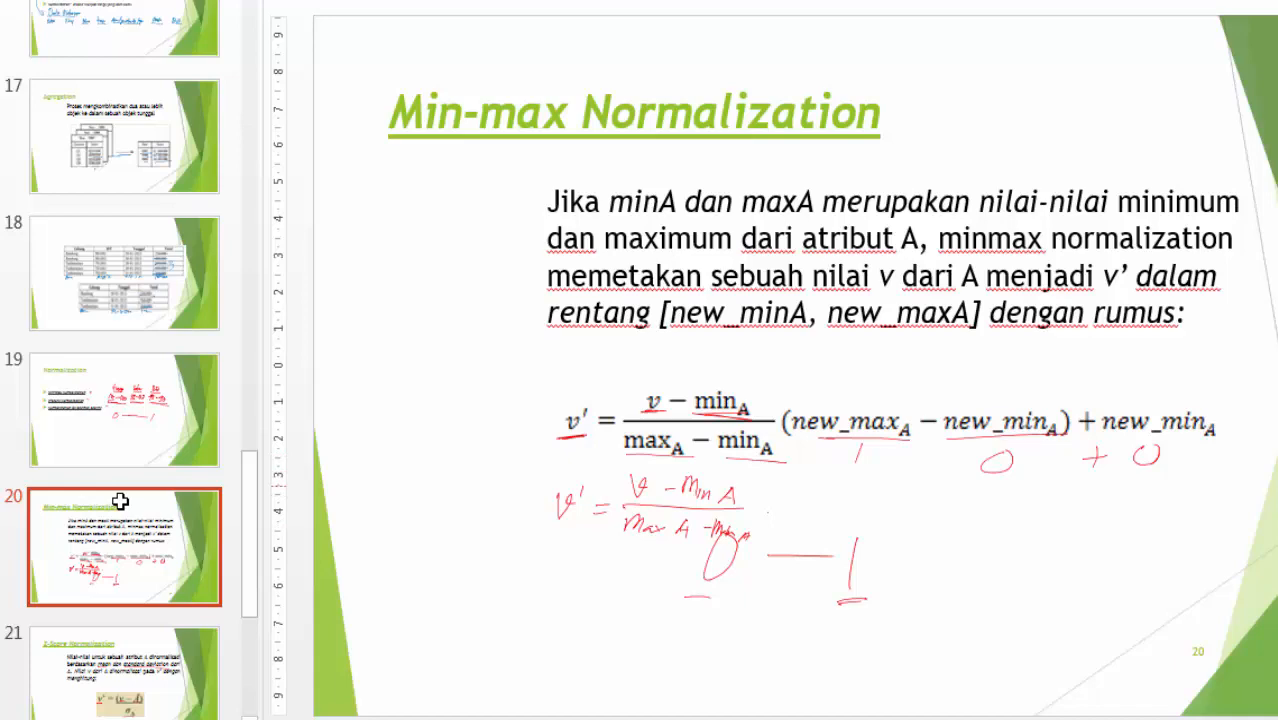
pyautogui.scroll(-3, 120, 501)
pyautogui.hotkey('alt', 'Tab')
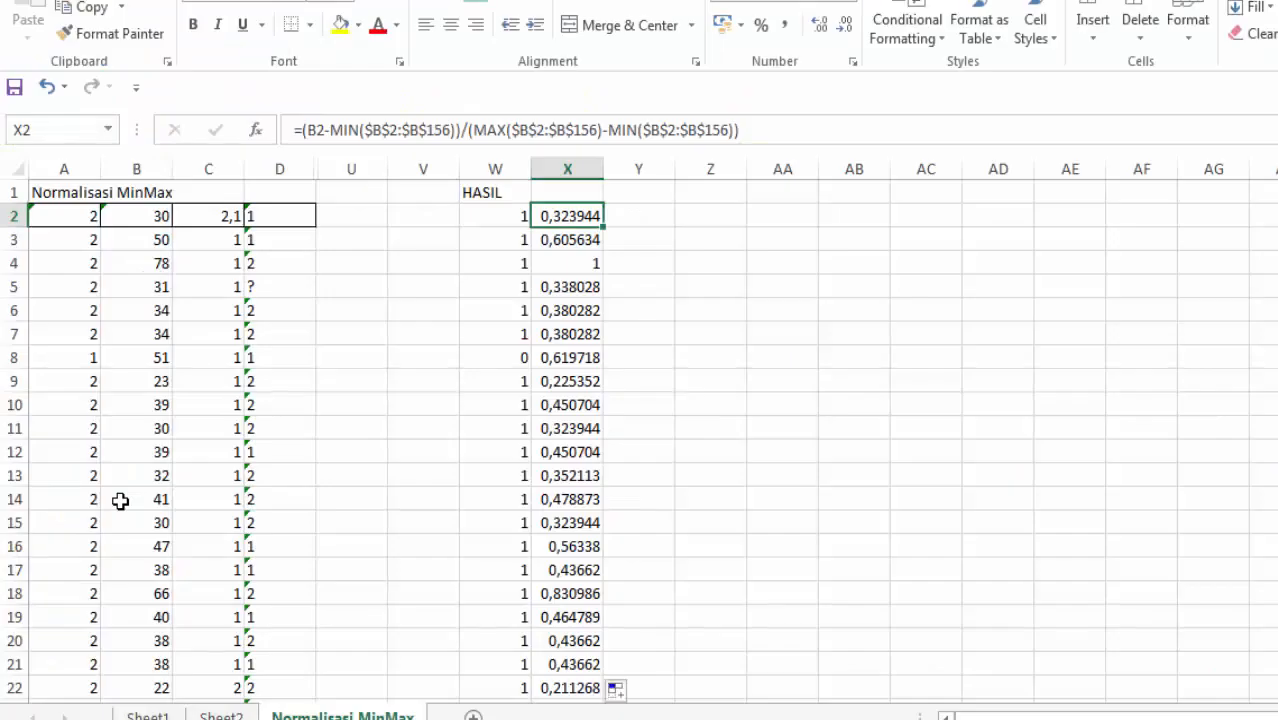